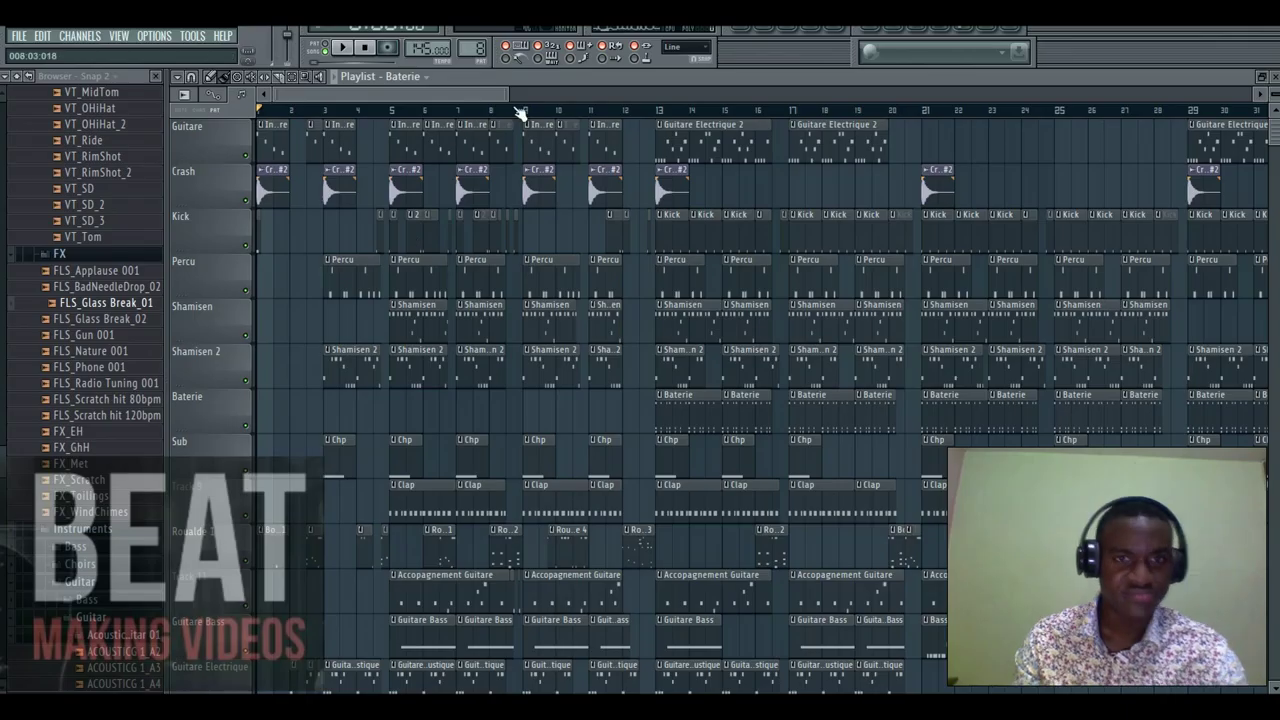
Play the Guitare track on its own and display the channels of its Intro Guitare pattern.
click(505, 97)
drag(459, 92, 432, 92)
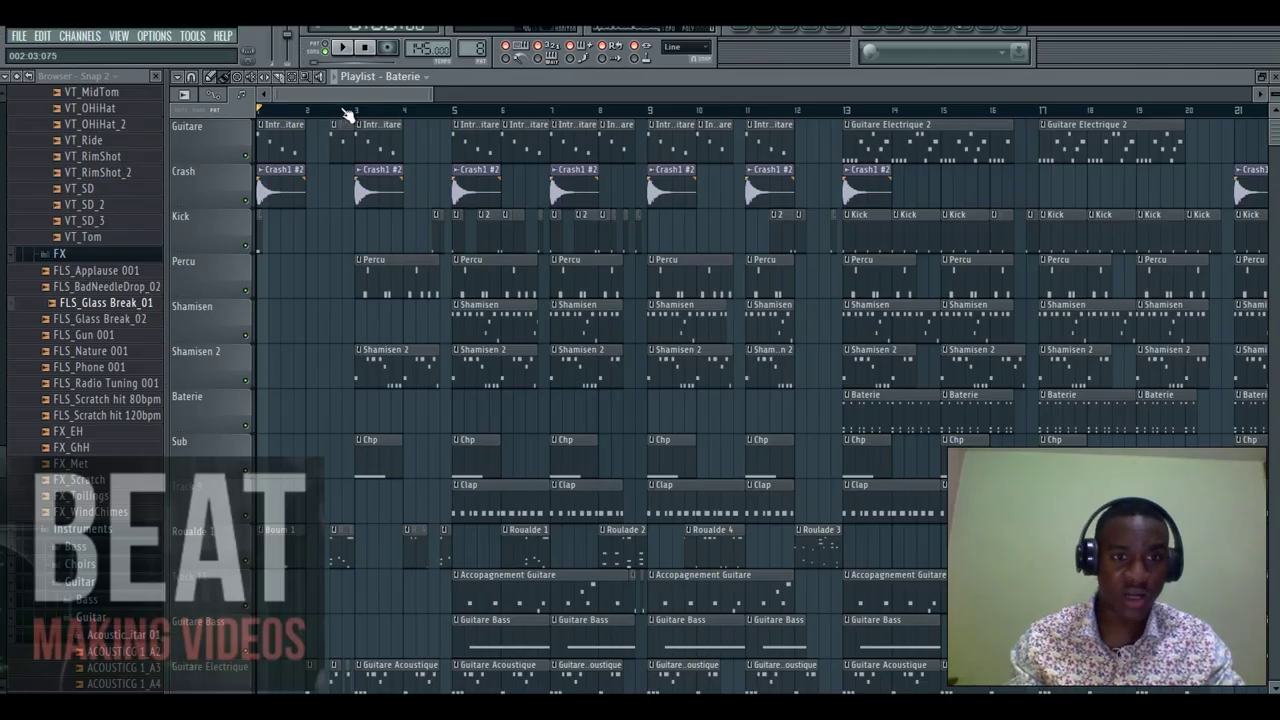
drag(432, 92, 424, 93)
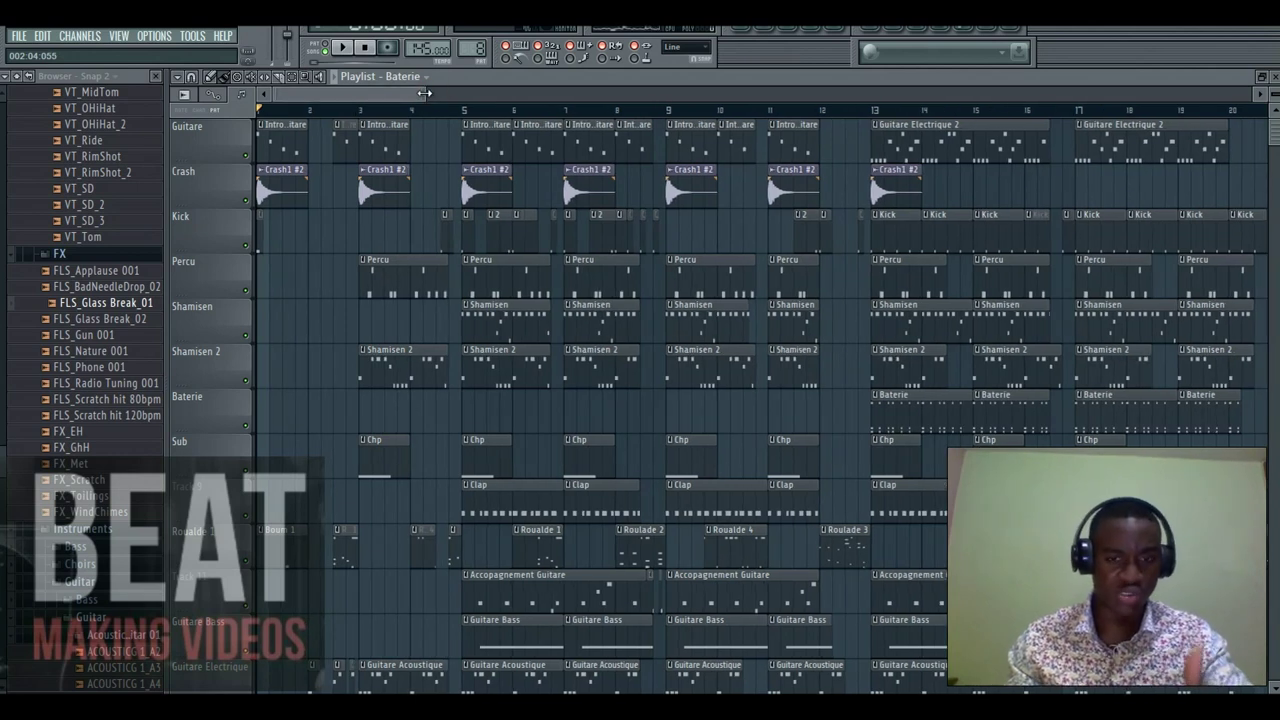
drag(424, 93, 418, 93)
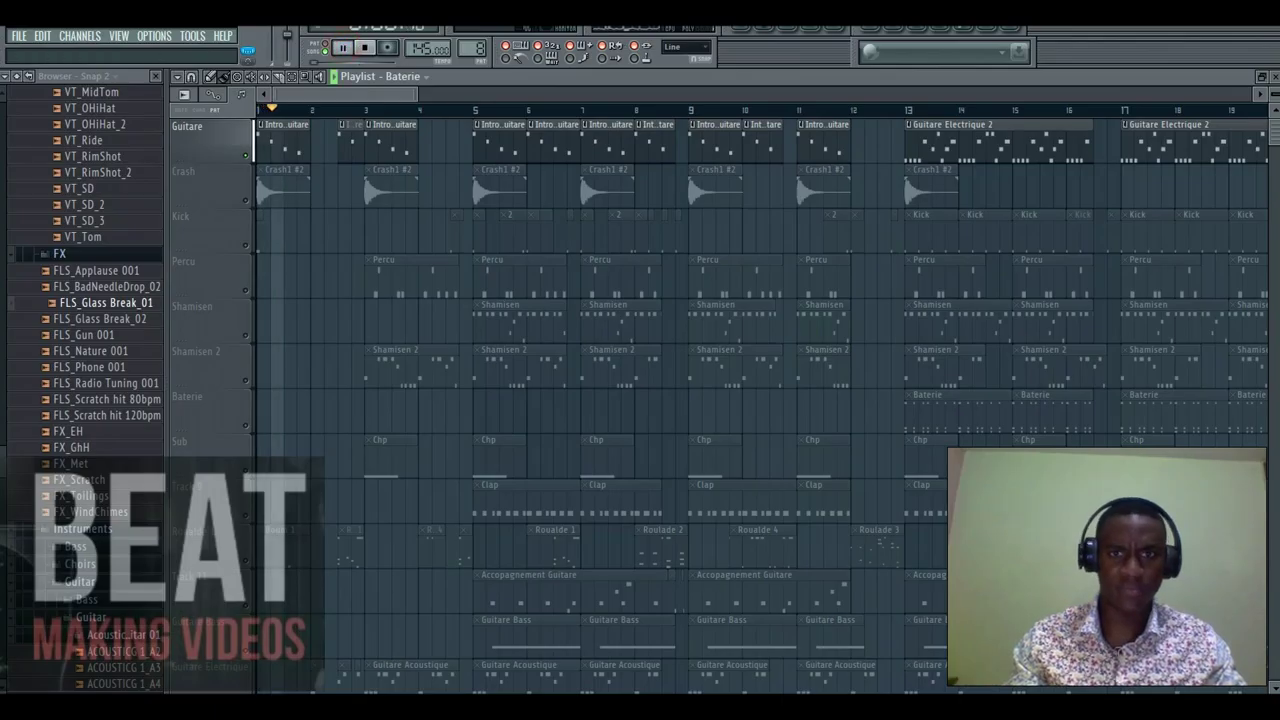
key(F6)
scroll(612, 381, down, 3)
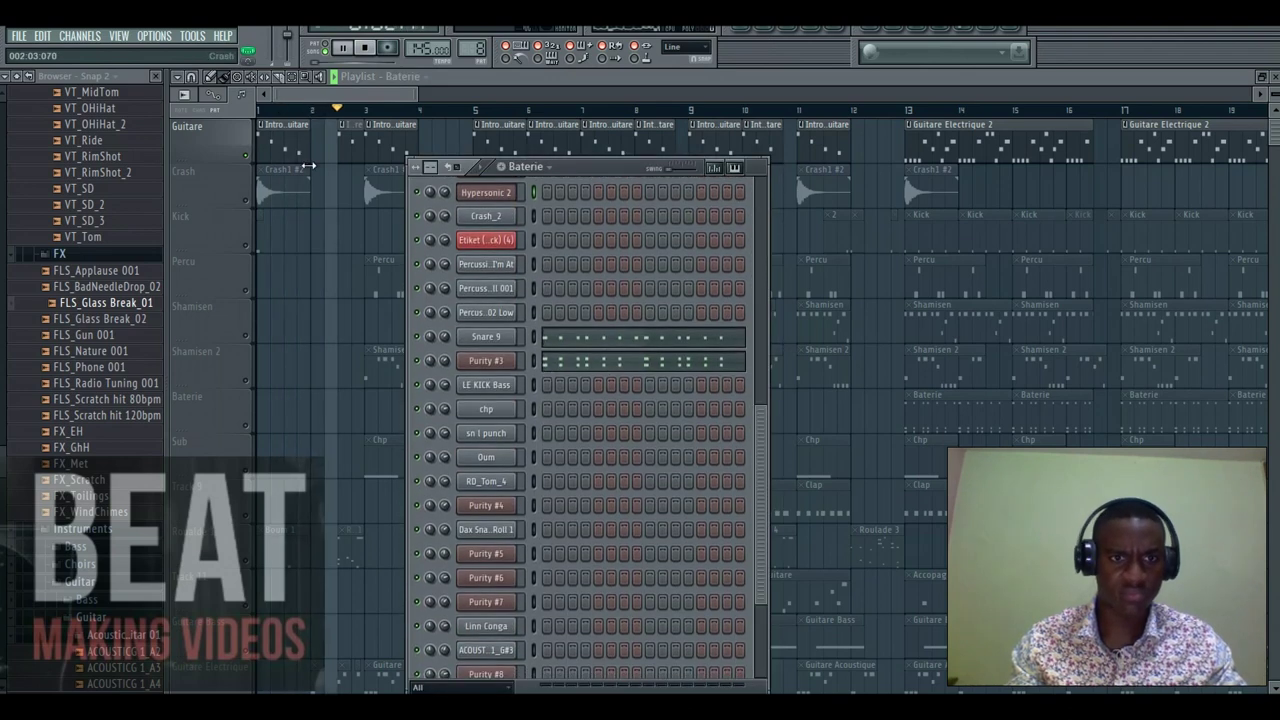
click(286, 146)
key(F6)
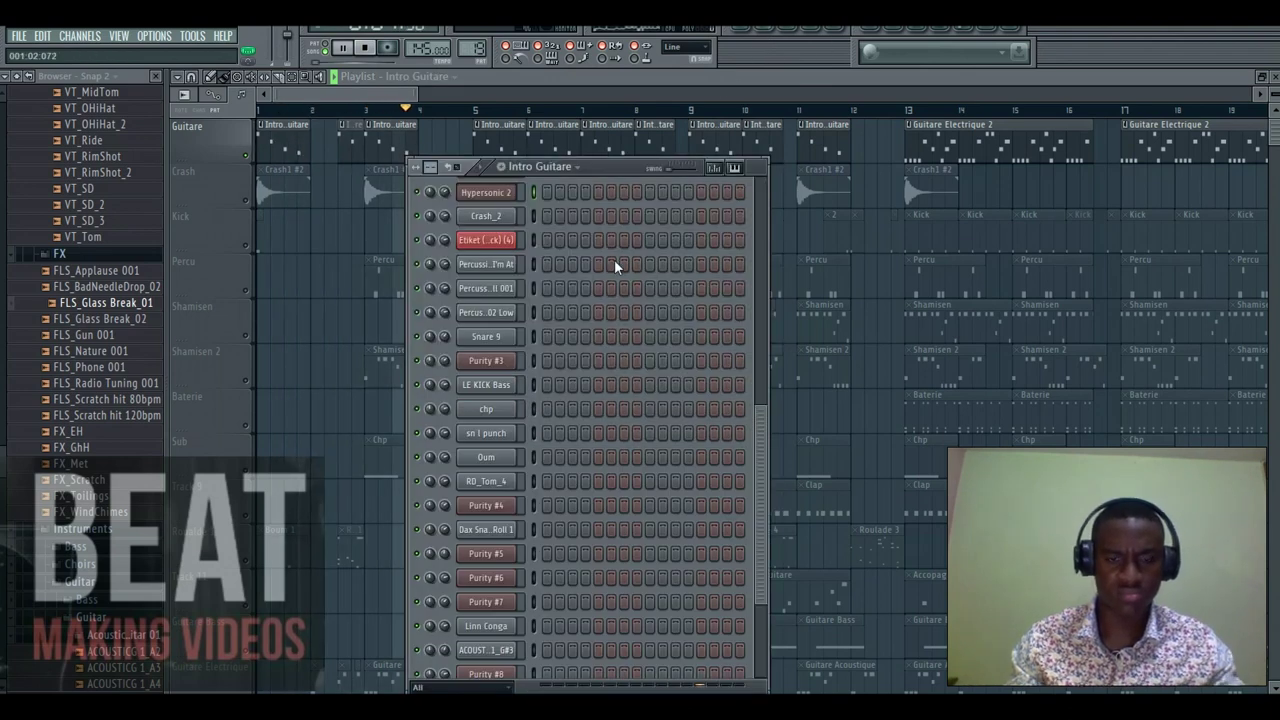
scroll(614, 259, up, 5)
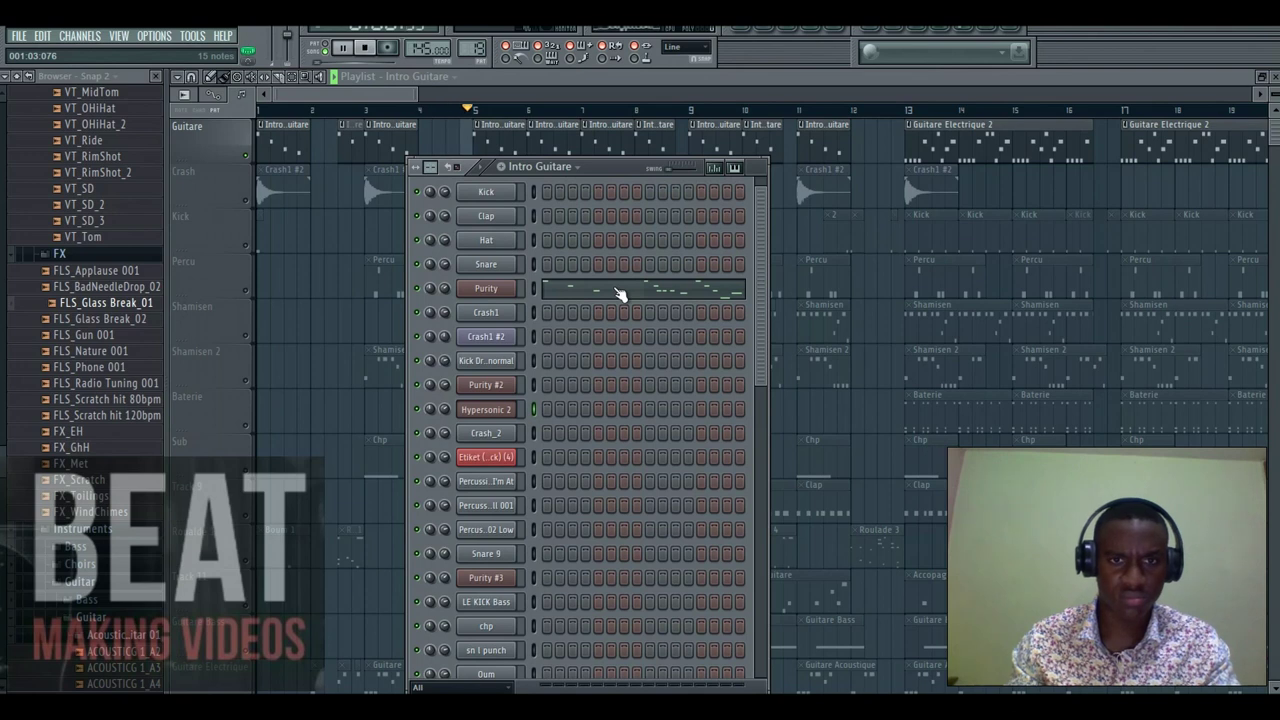
Show the Purity channel's notes from the Intro Guitare pattern in the piano roll, with playback stopped and the channel list displayed.
click(566, 290)
key(space)
drag(371, 94, 451, 98)
click(766, 28)
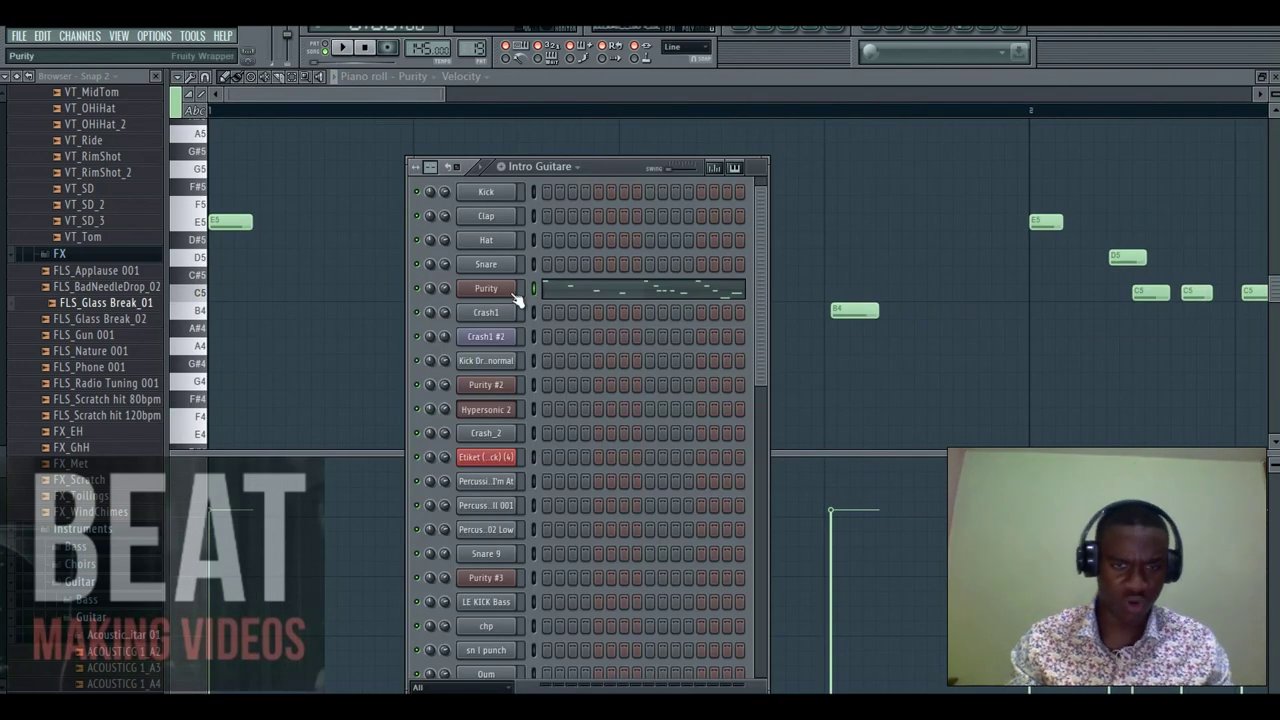
Examine the Purity instrument's loaded sounds and its guitar presets, and close the plugin.
click(512, 293)
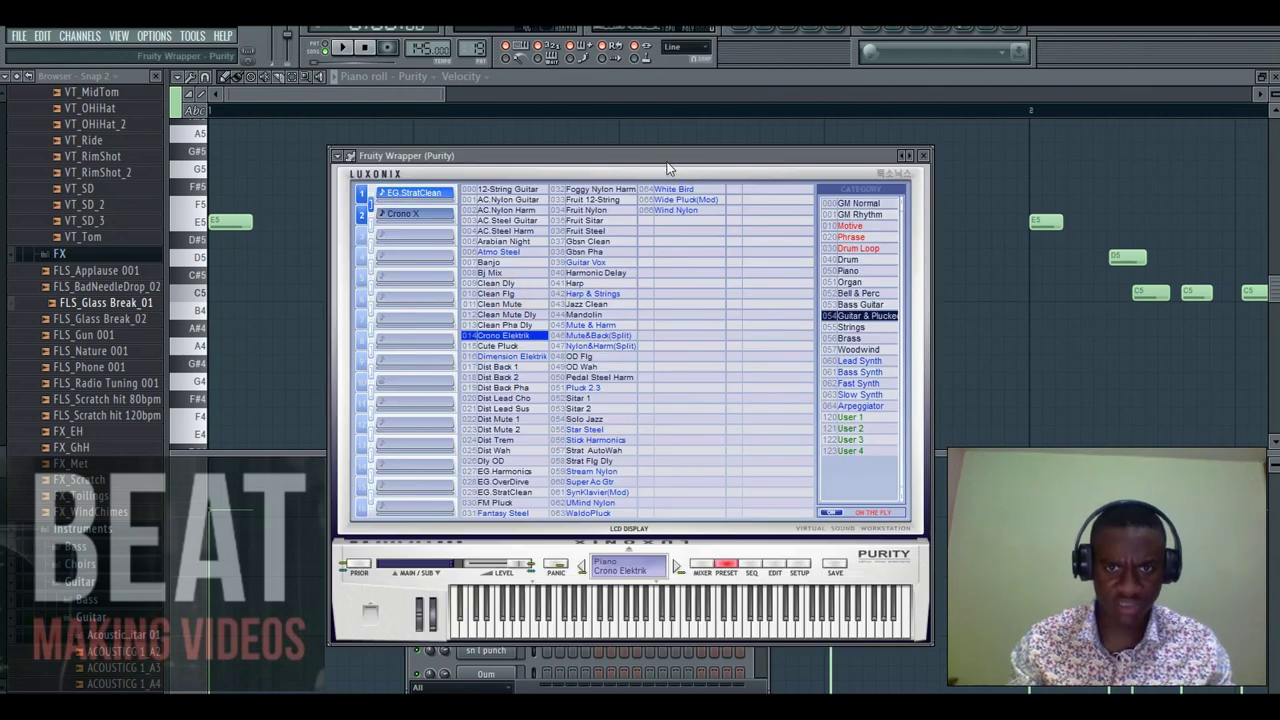
drag(670, 160, 676, 132)
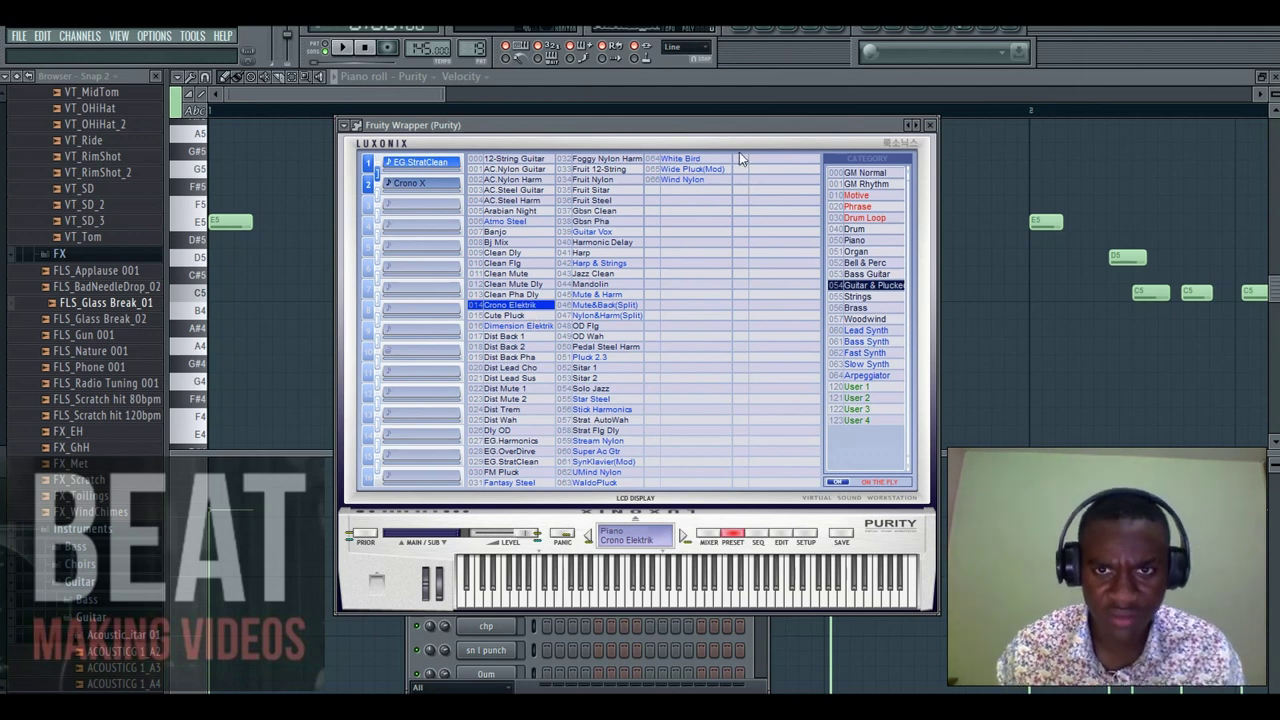
drag(733, 126, 744, 126)
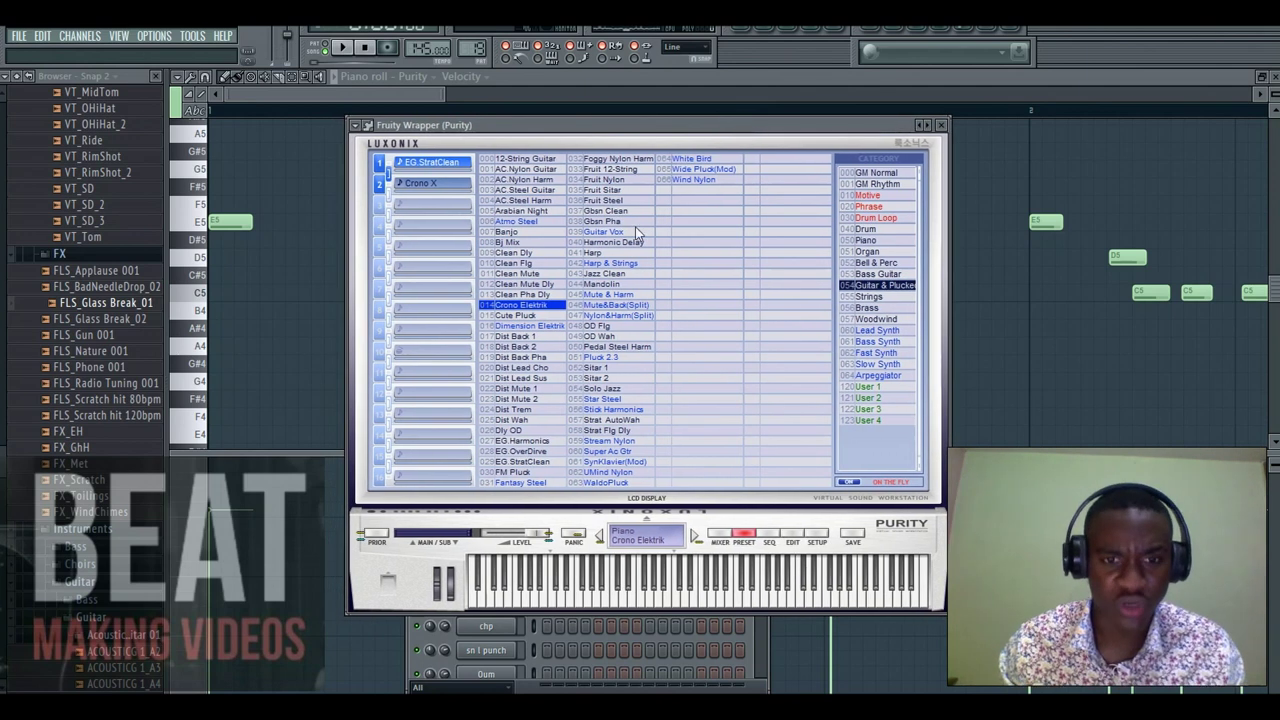
click(940, 124)
Examine the Fruity Parametric EQ 2 and Fruity Reeverb 2 settings on the Purity mixer track.
click(845, 34)
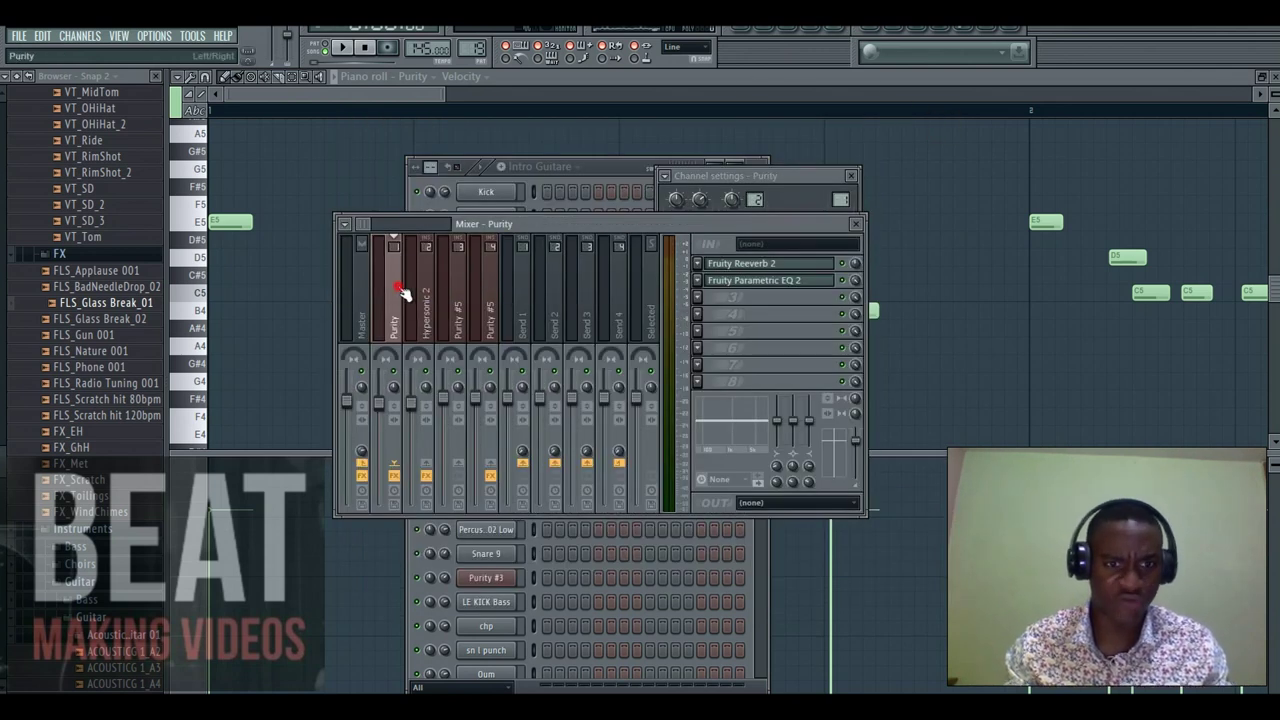
drag(658, 221, 679, 216)
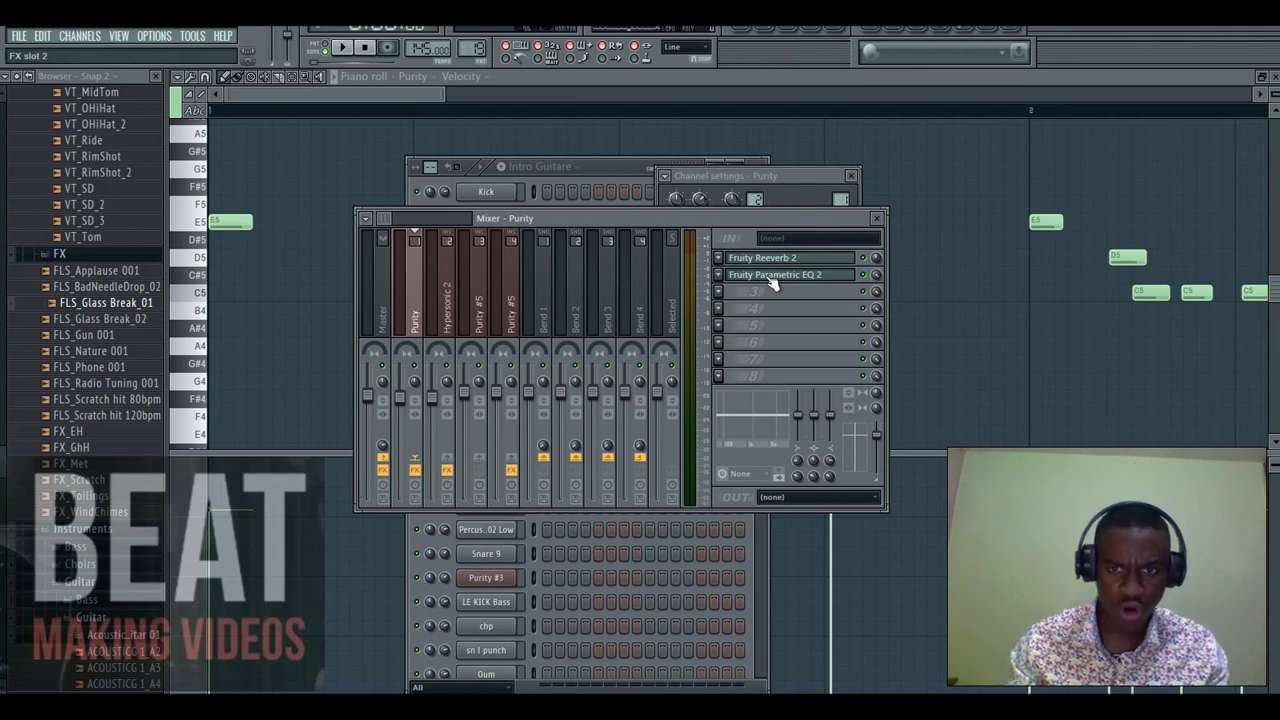
click(771, 276)
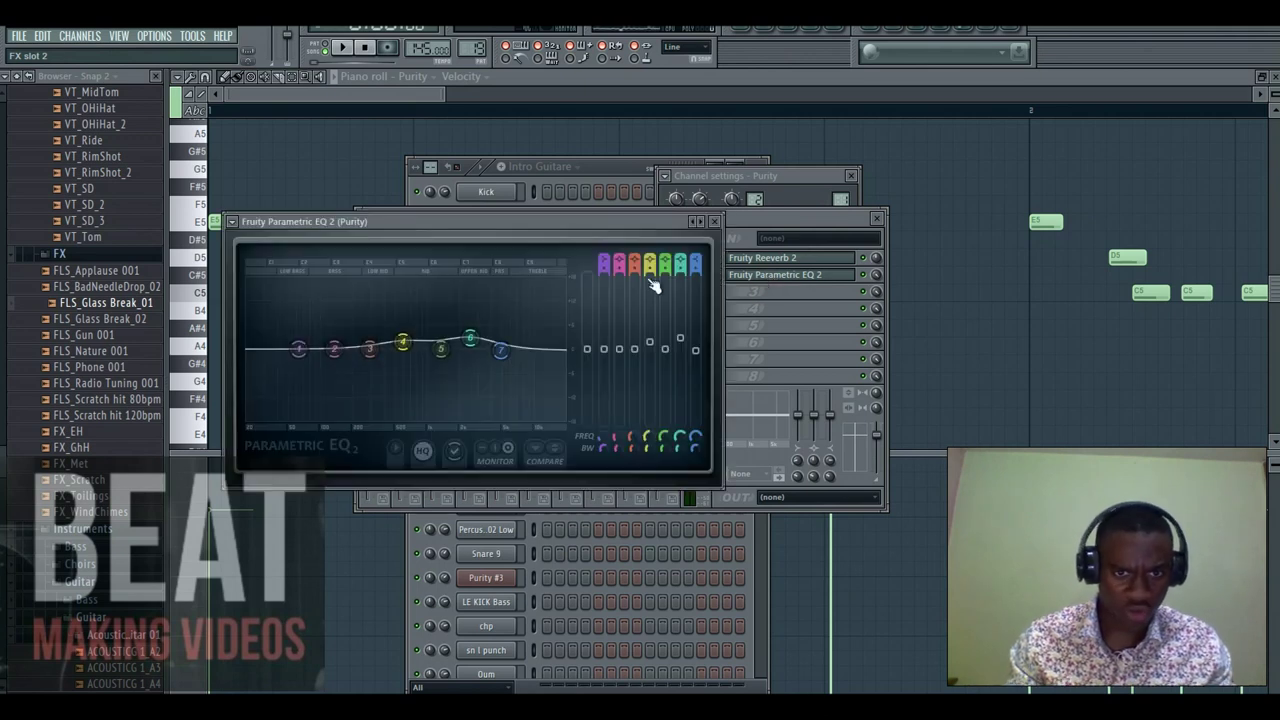
click(716, 223)
click(760, 257)
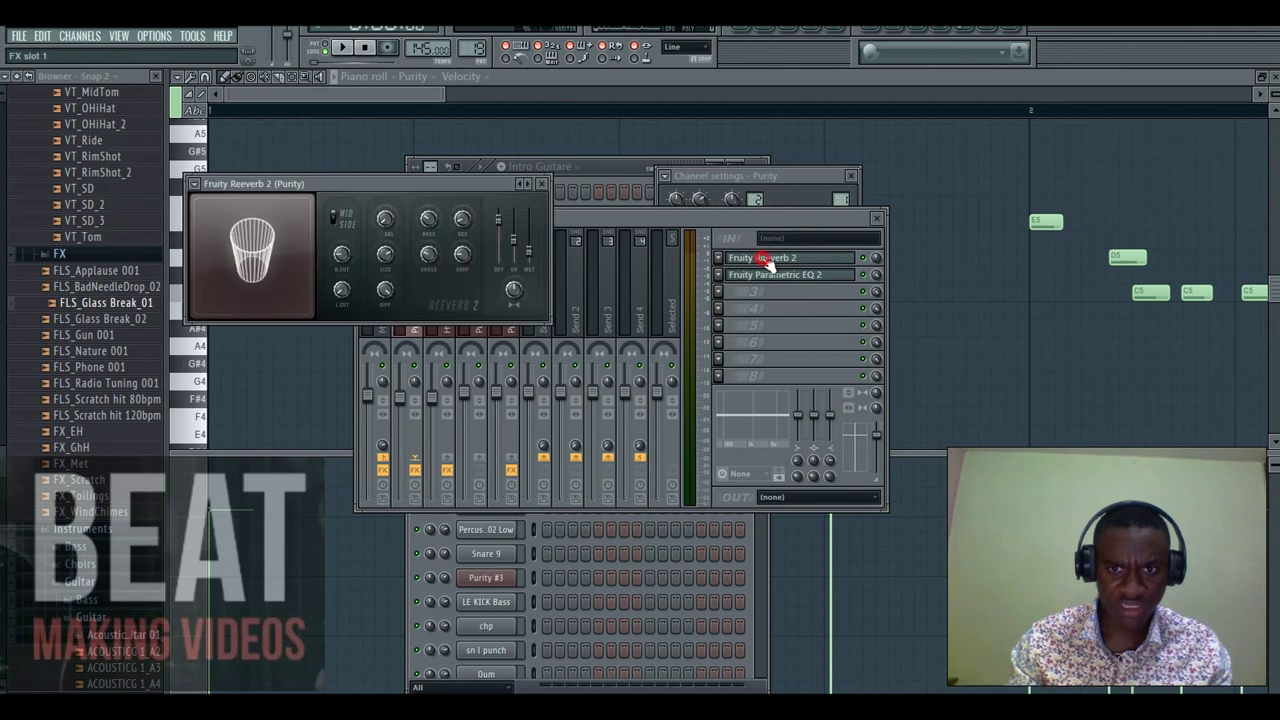
click(543, 184)
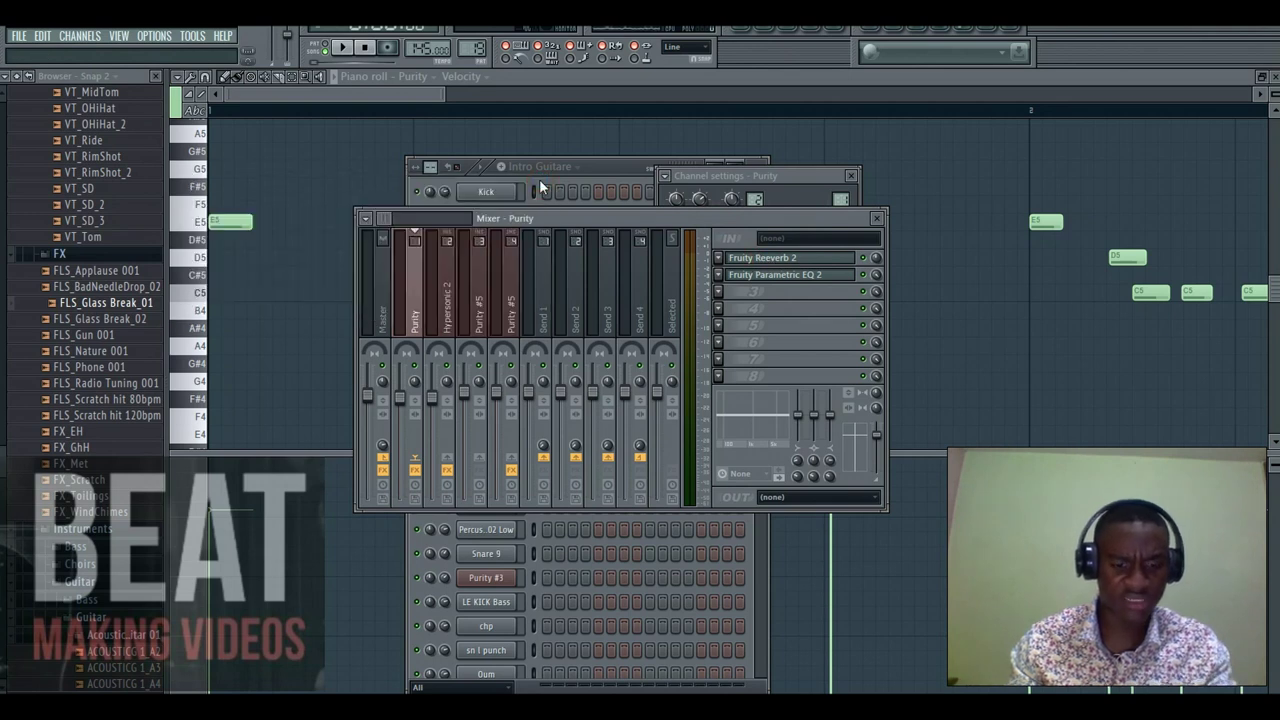
Listen to the soloed Guitare track from the playlist and stop playback.
click(341, 47)
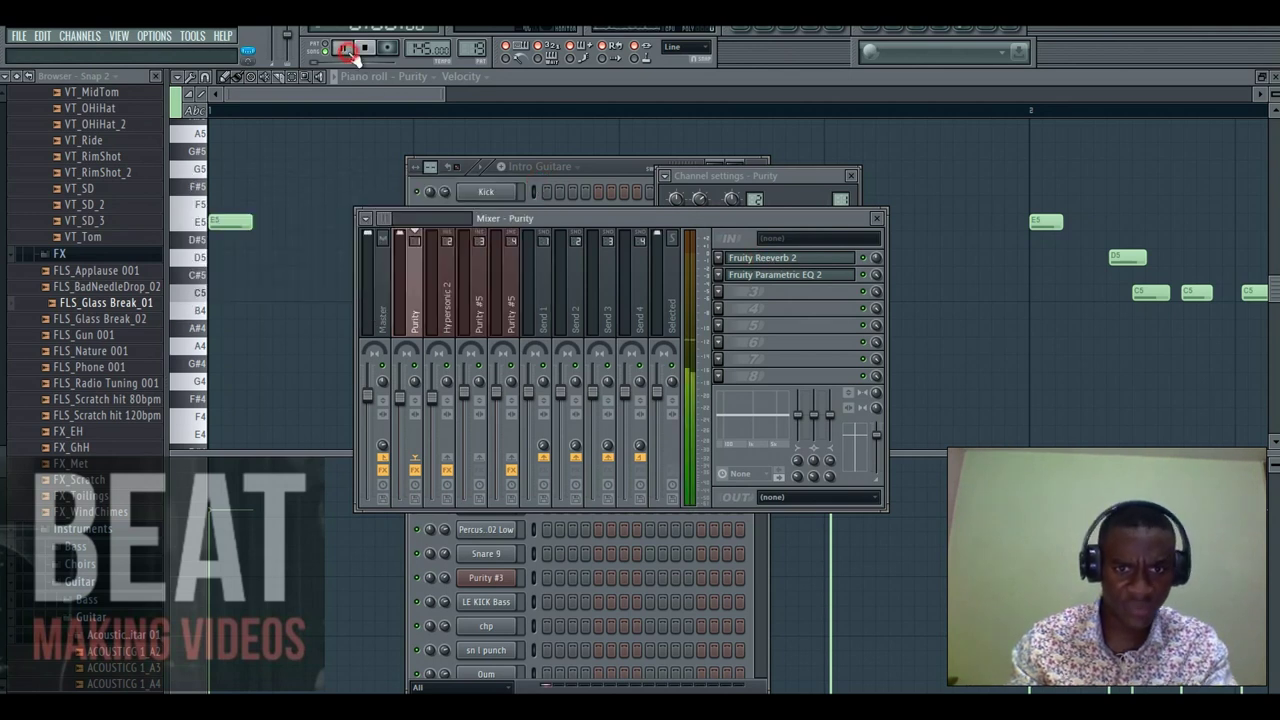
click(753, 27)
click(738, 27)
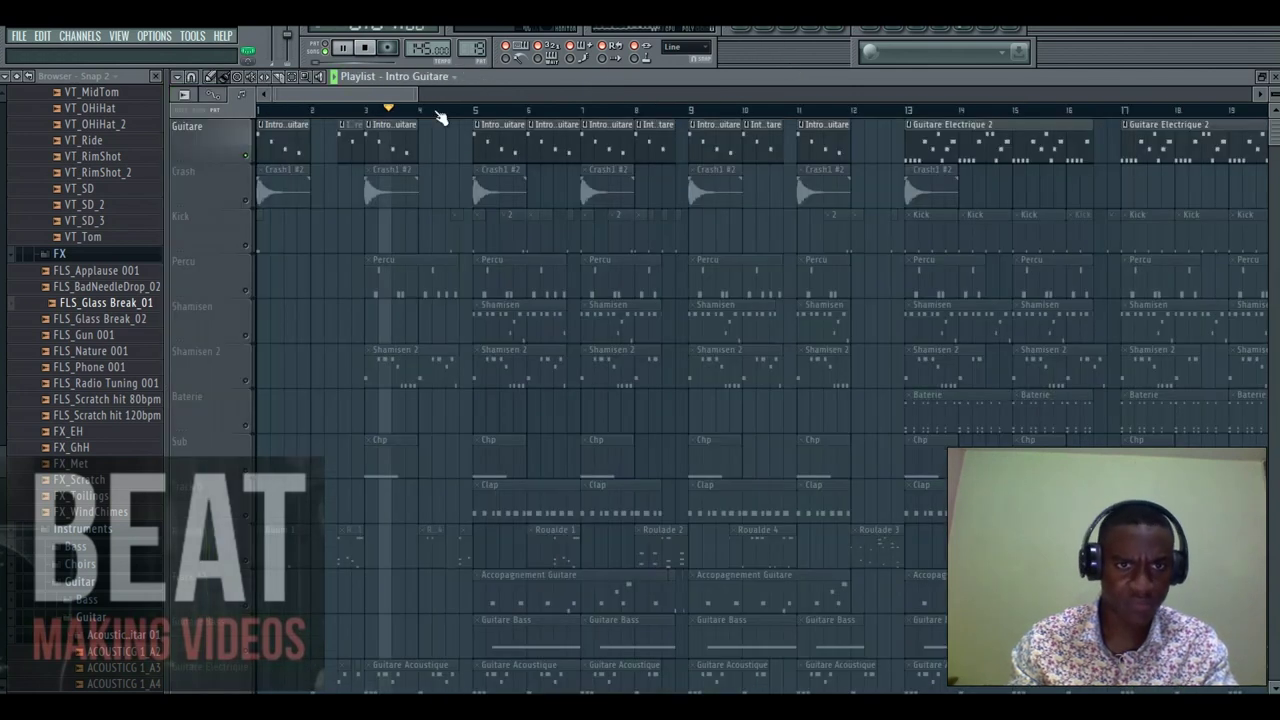
key(space)
Solo the Guitare Electrique track and display the channels of its Guitare Acoustique pattern.
scroll(425, 275, down, 3)
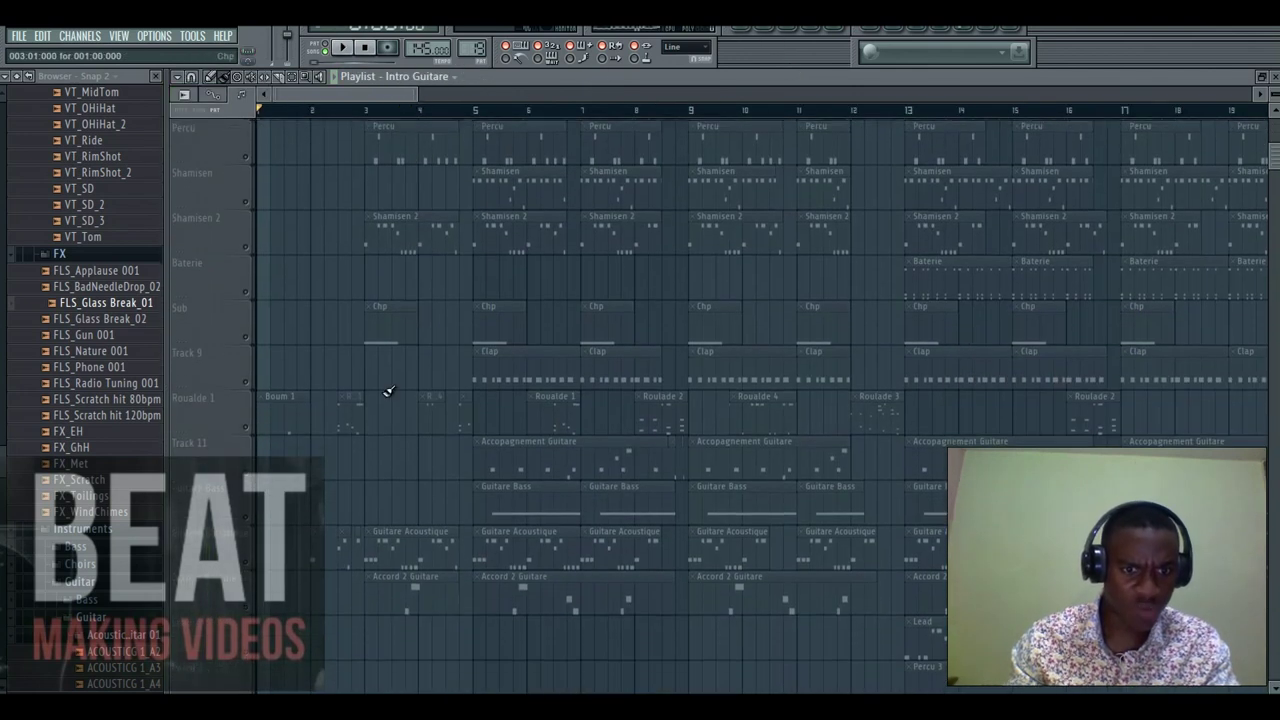
click(249, 566)
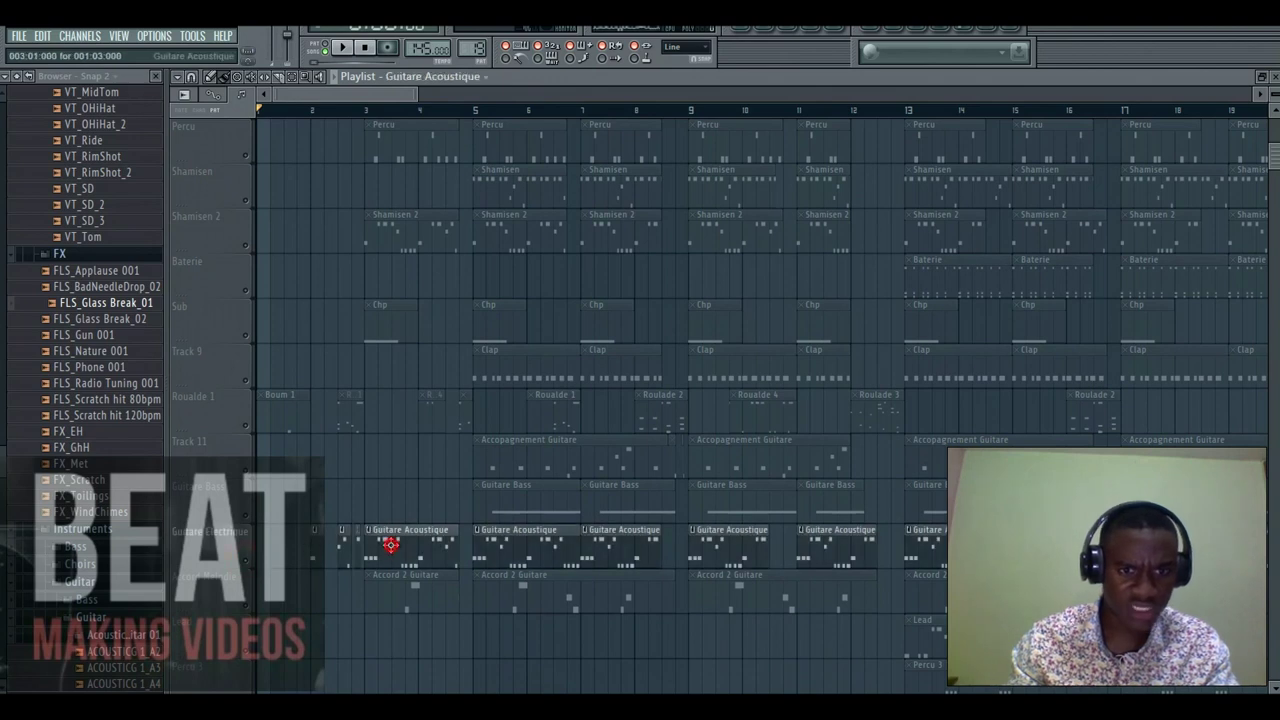
click(768, 30)
scroll(551, 332, down, 8)
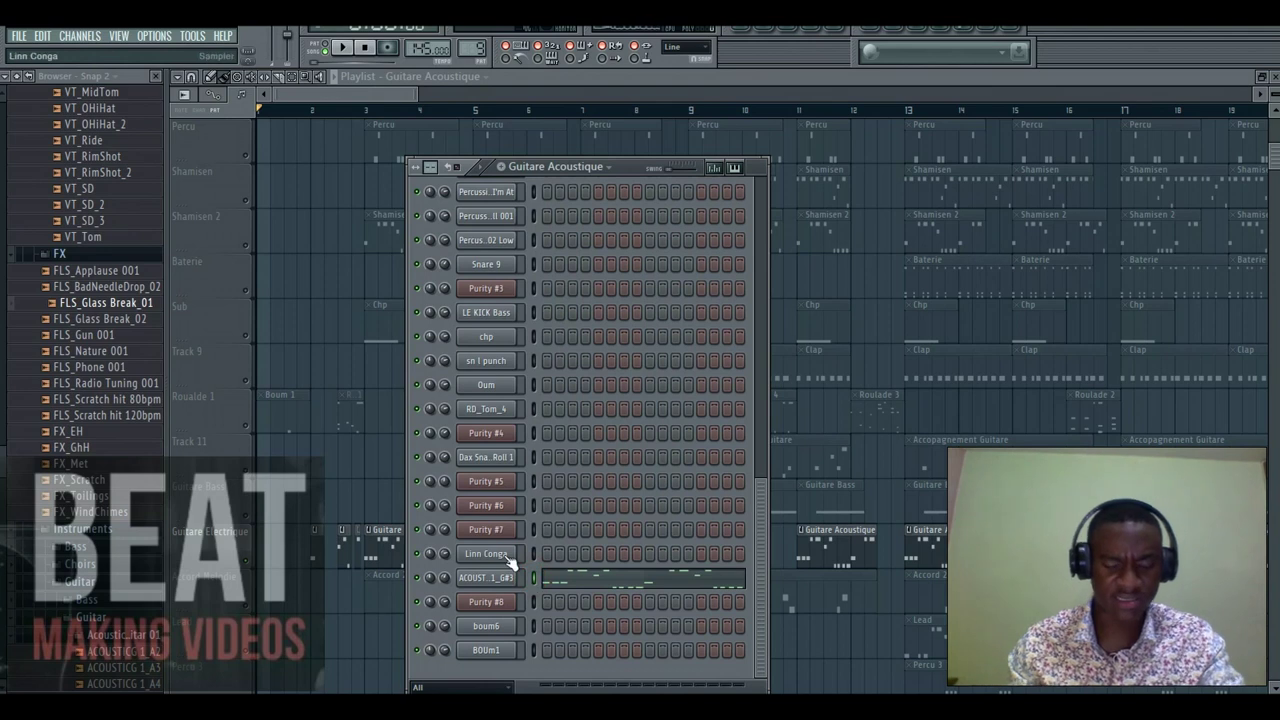
click(507, 562)
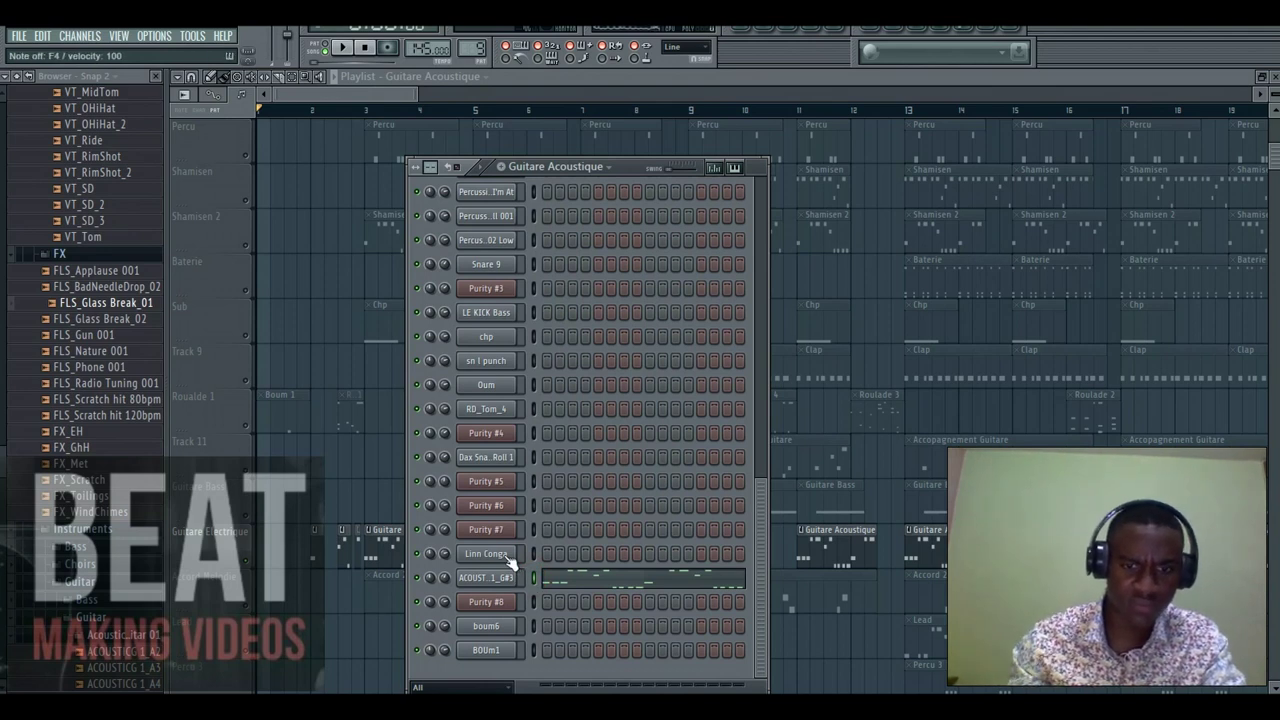
Examine the Fruity Delay Bank and Fruity Parametric EQ 2 settings on the ACOUSTICG 1_G#3 mixer track.
click(843, 34)
drag(386, 222, 395, 225)
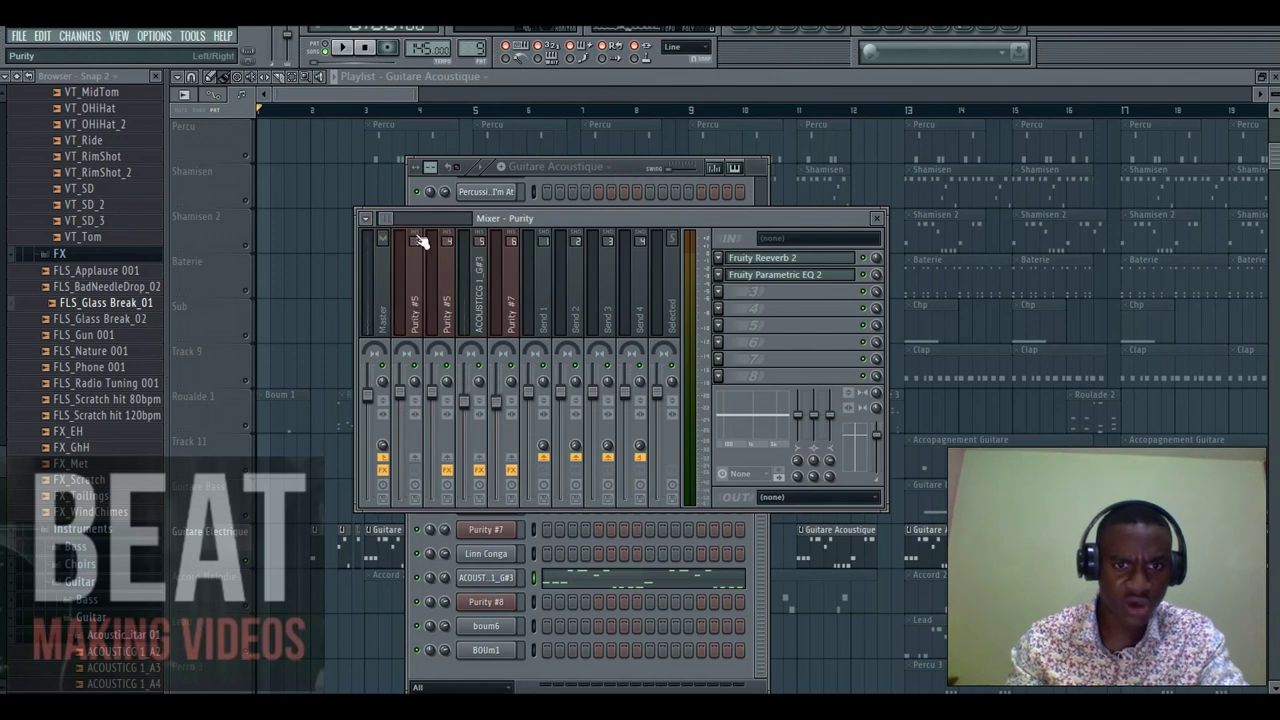
click(486, 290)
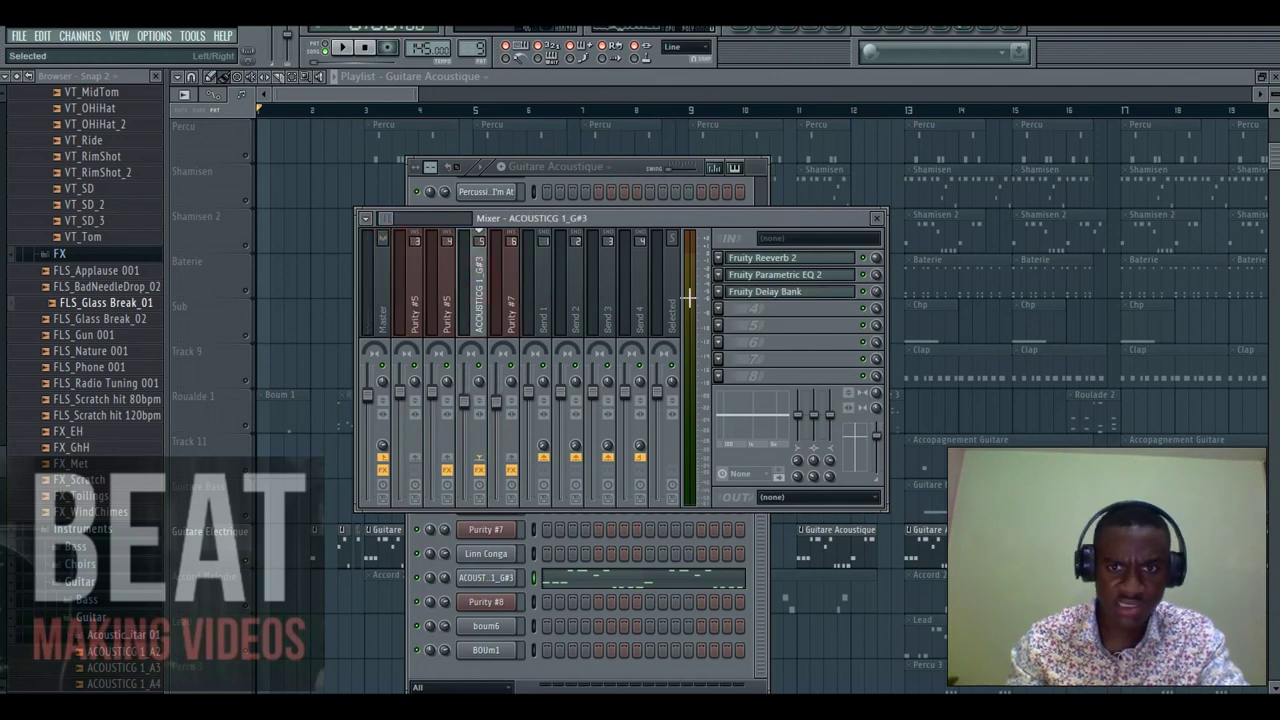
click(792, 292)
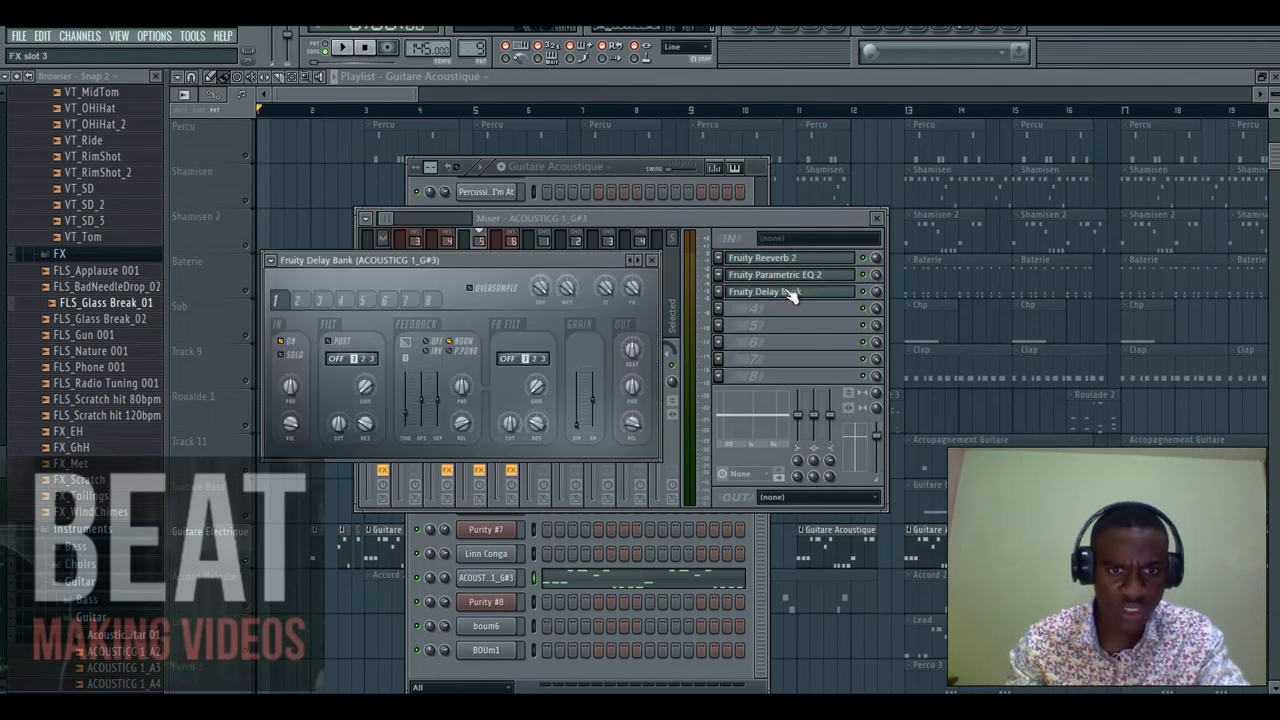
click(651, 260)
click(793, 276)
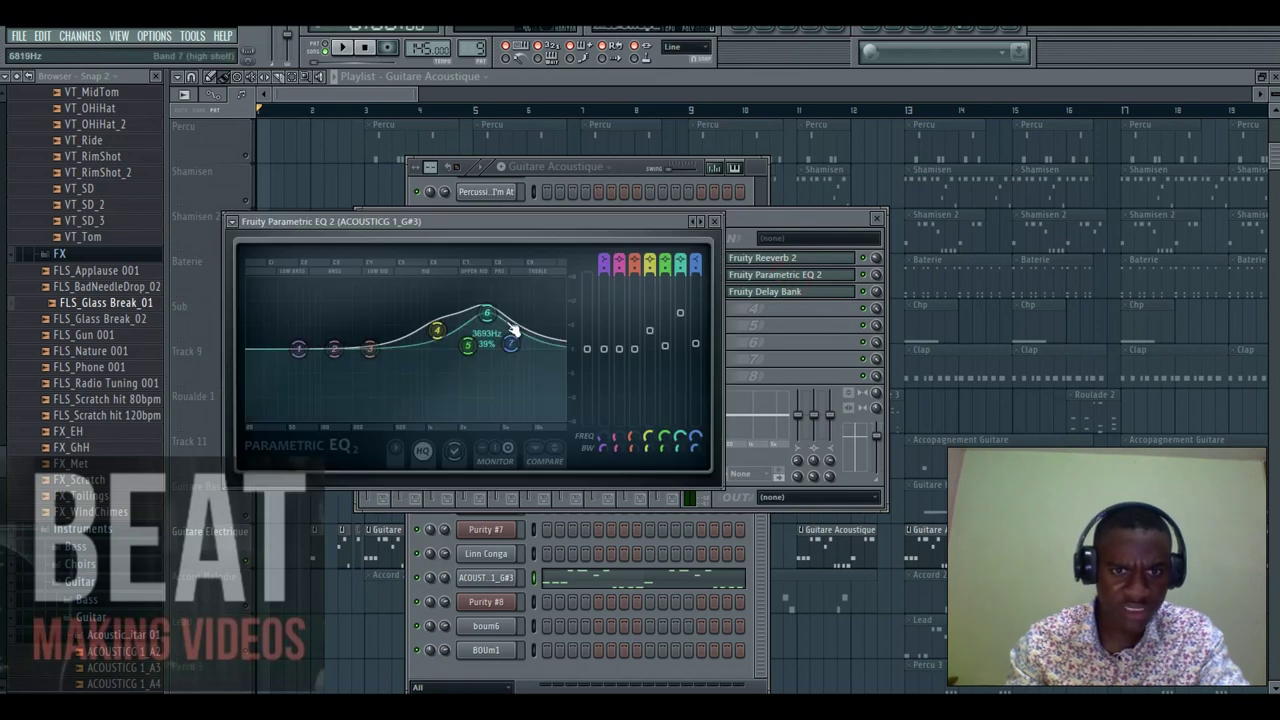
Listen to the acoustic guitar with its equalizer displayed, close the effect and mixer windows, and stop playback.
key(space)
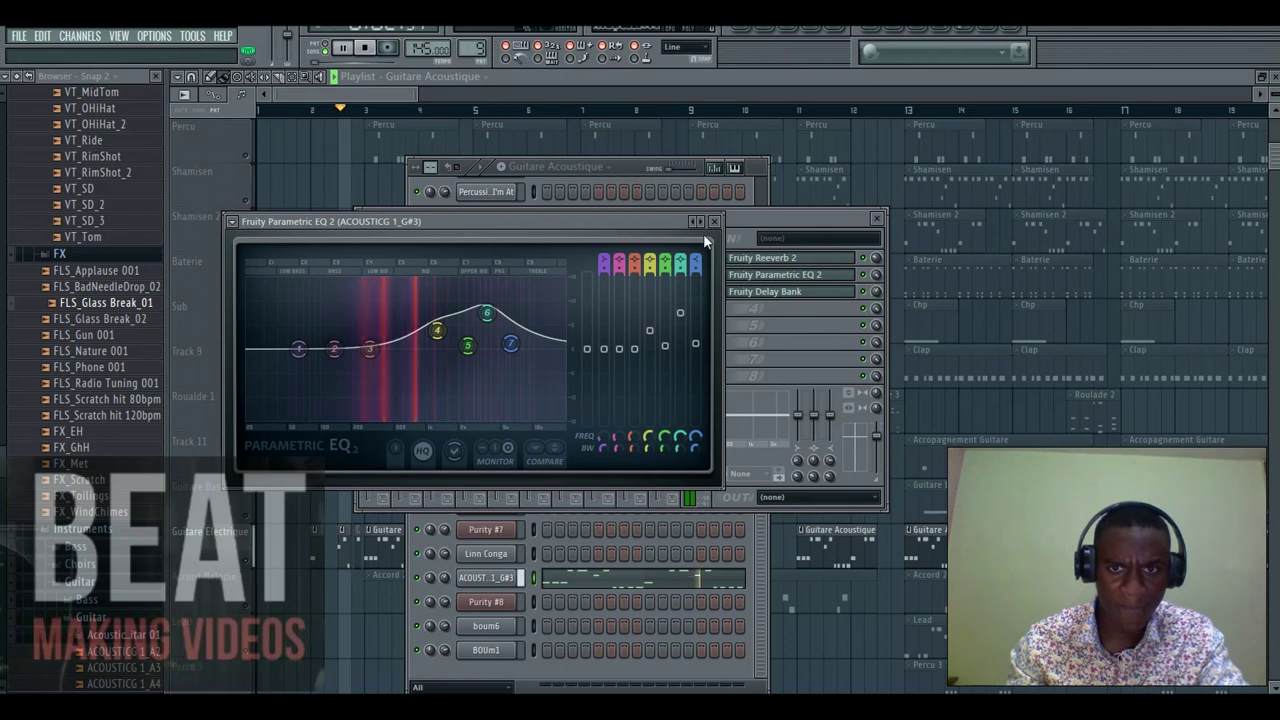
click(715, 222)
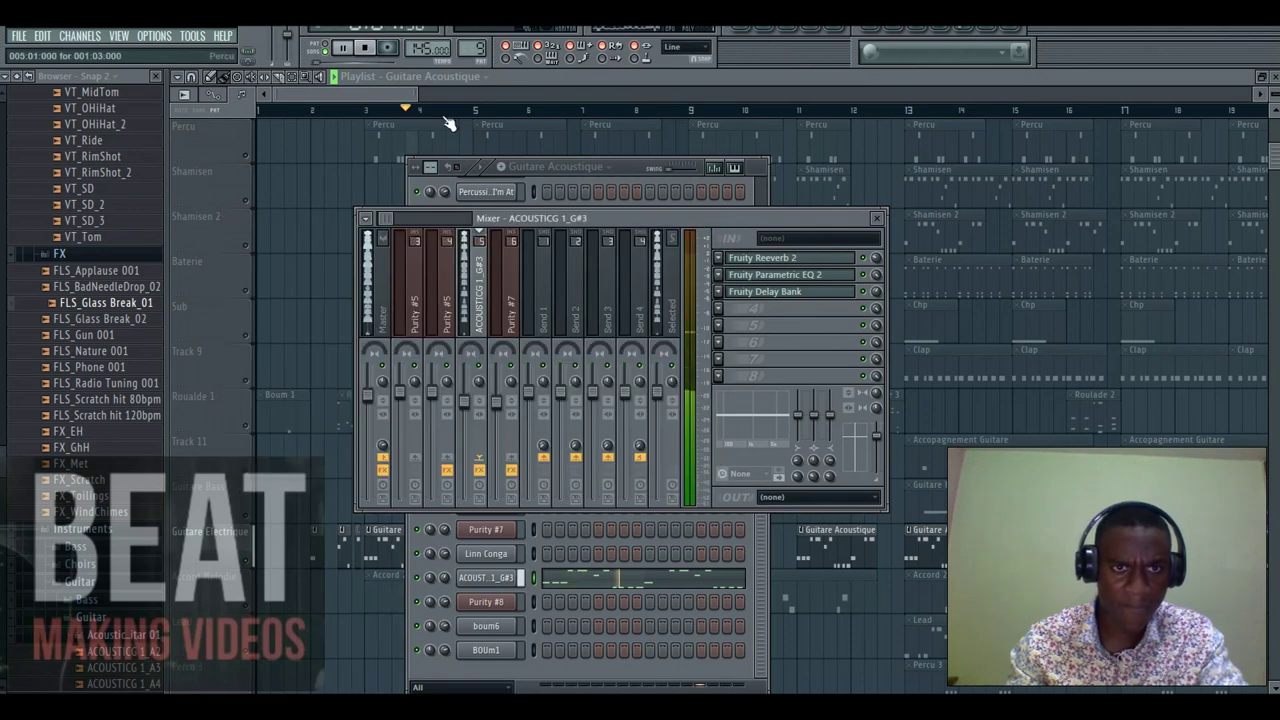
click(409, 104)
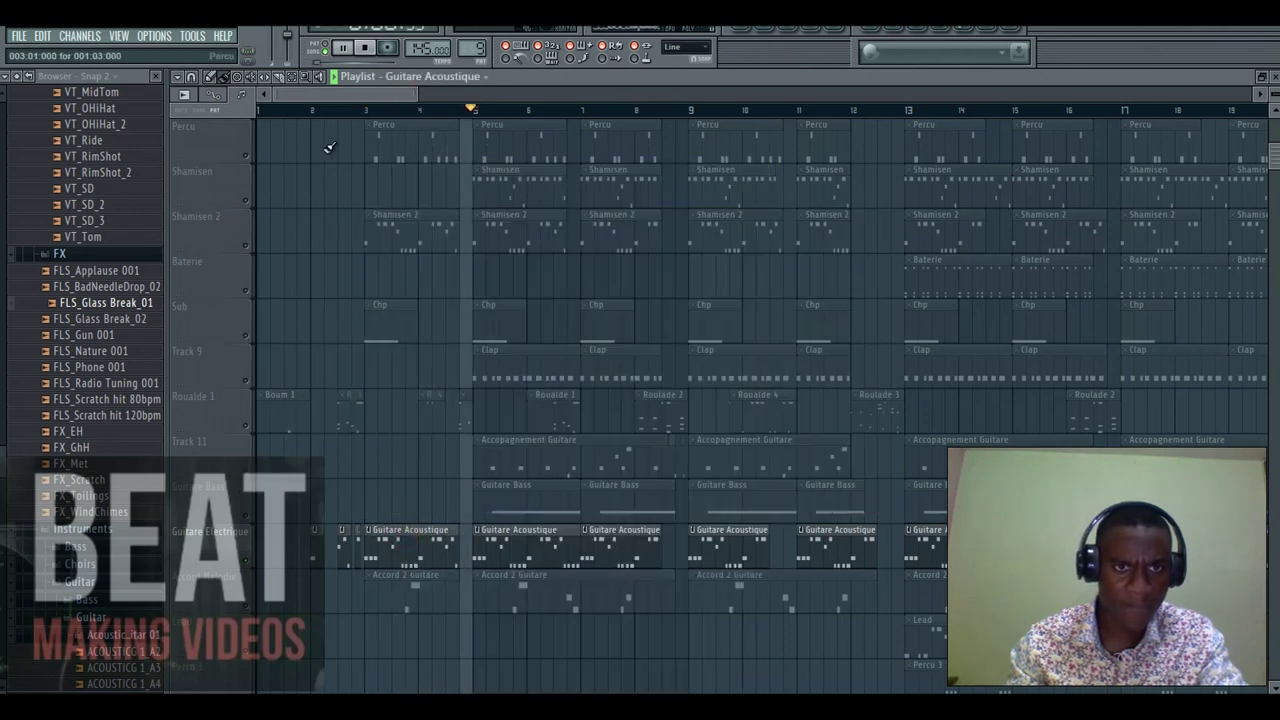
key(space)
Play the Guitare Acoustique pattern and examine the ACOUSTICG 1_G#3 notes in the piano roll.
scroll(257, 167, up, 2)
scroll(257, 167, up, 1)
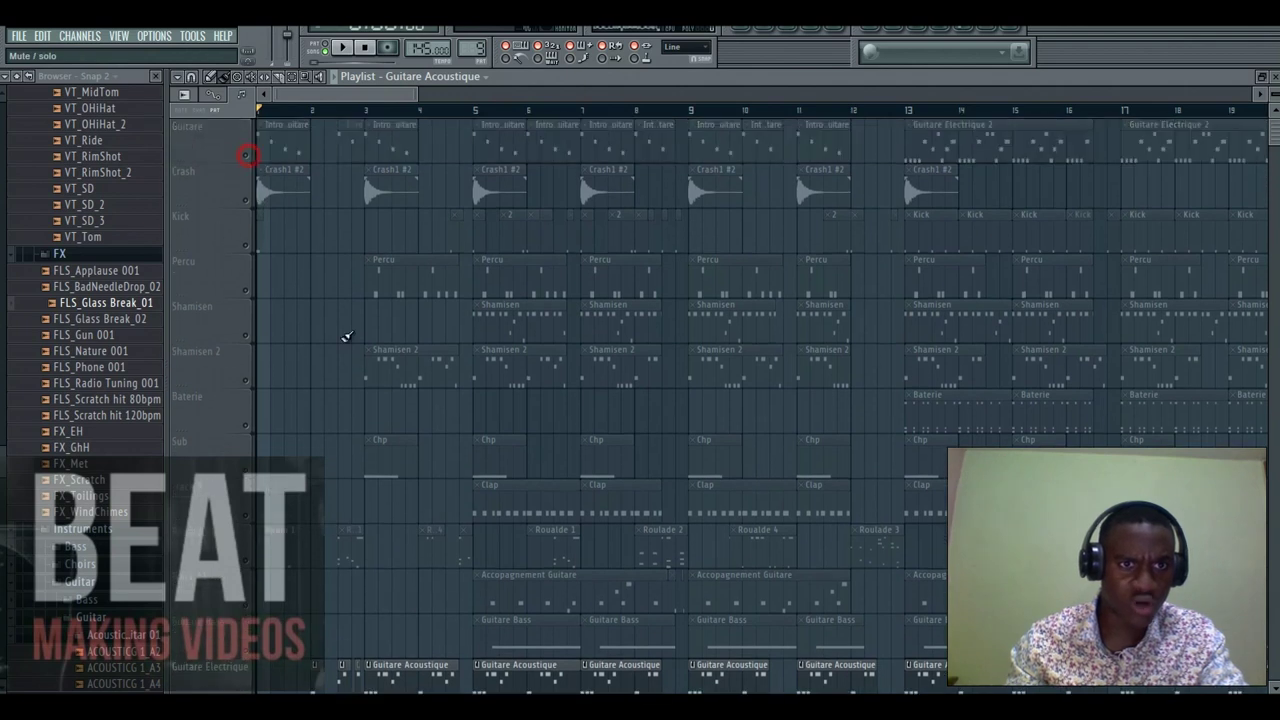
scroll(349, 334, down, 2)
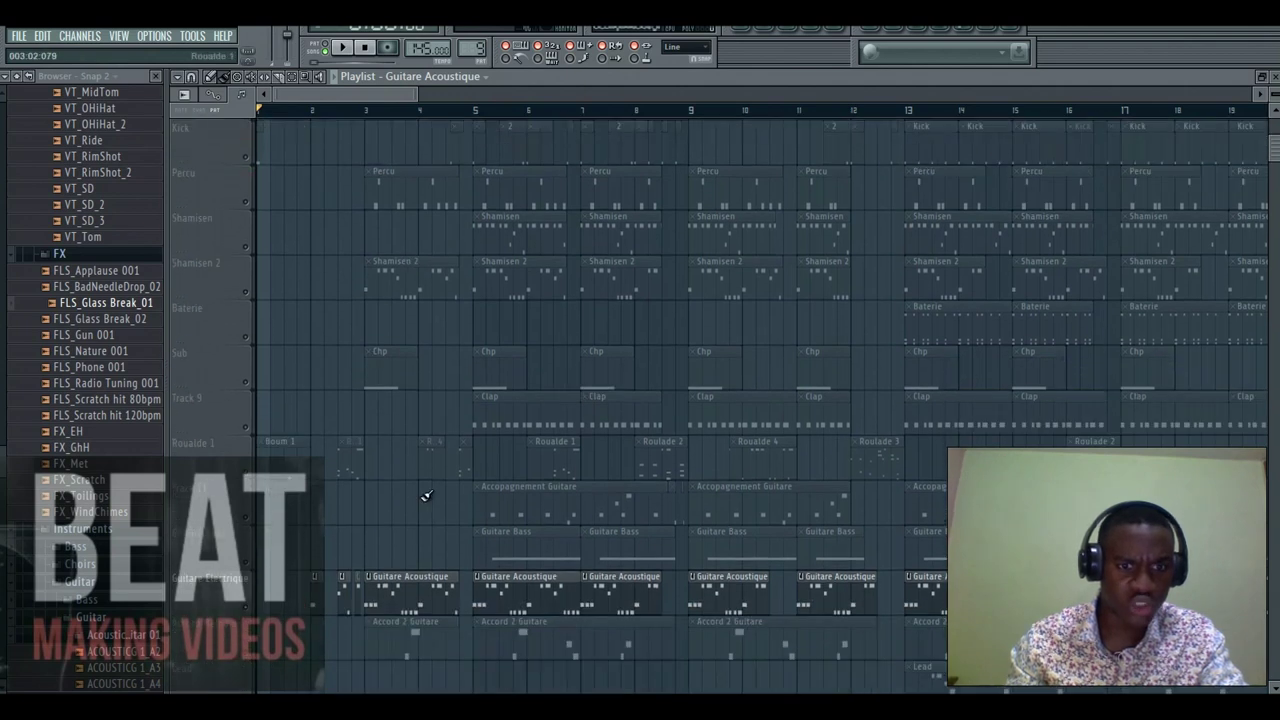
key(space)
click(764, 31)
click(663, 580)
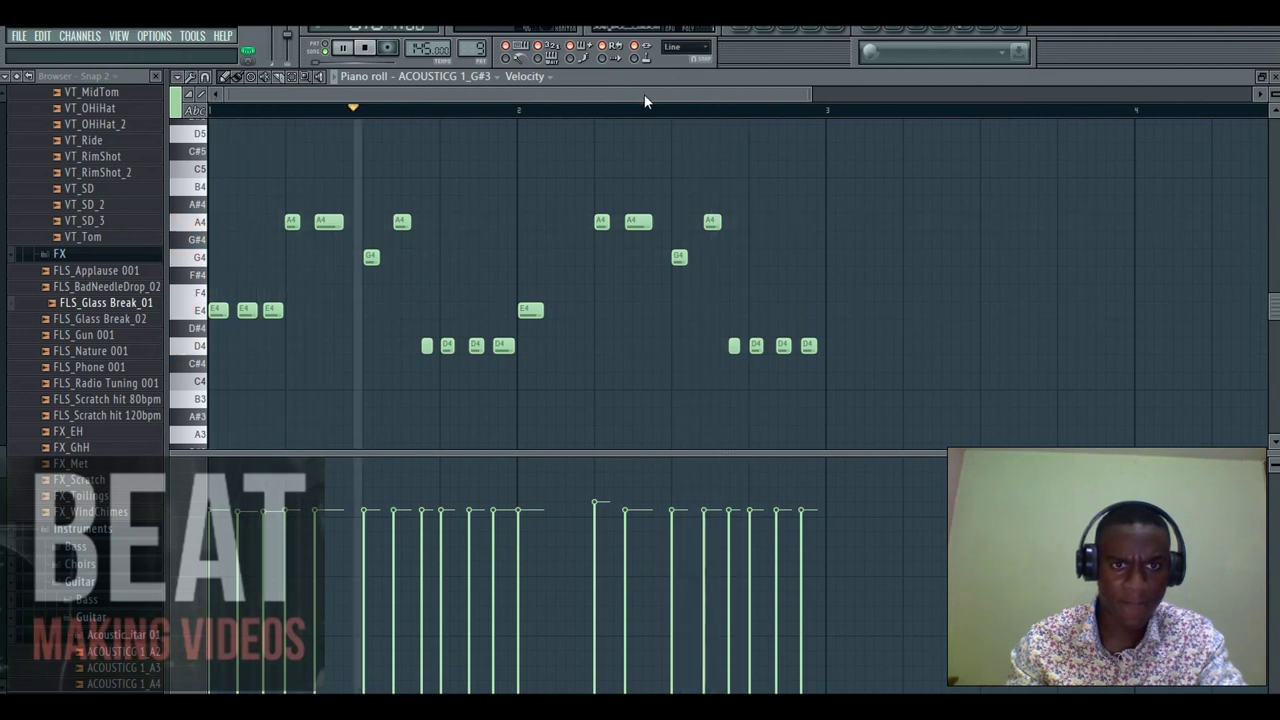
drag(795, 90, 658, 97)
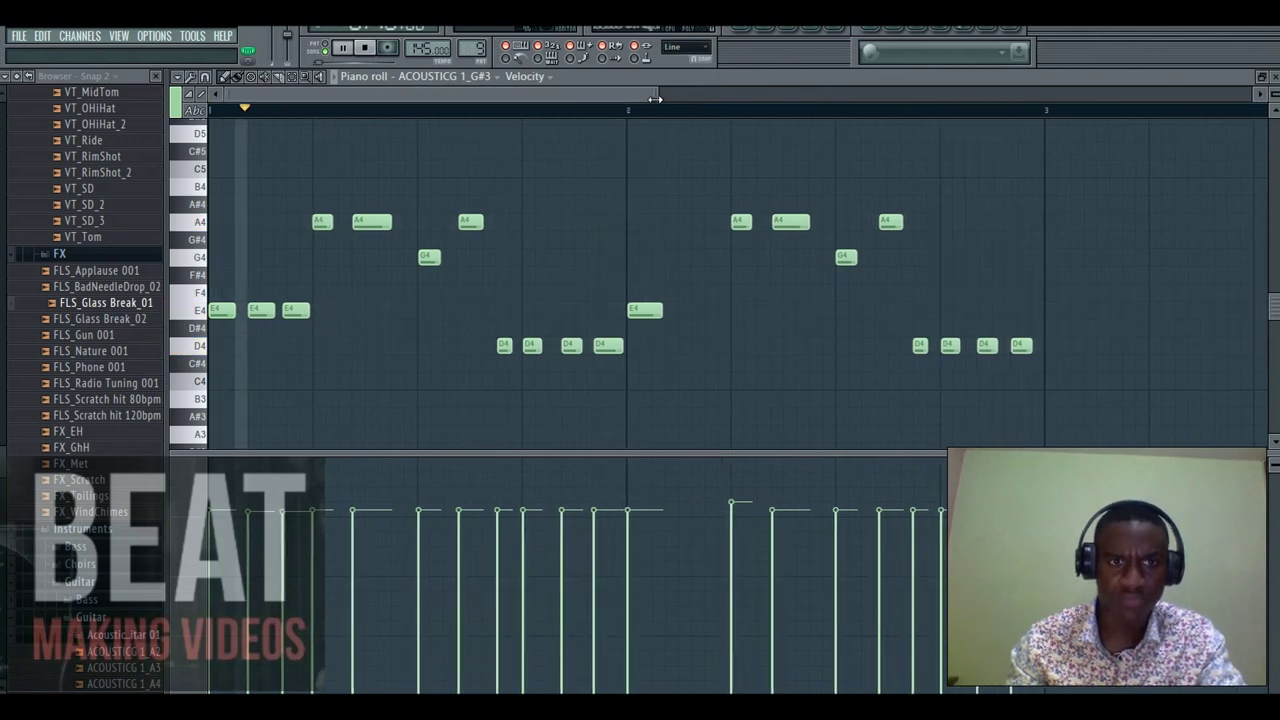
Return to the playlist, unmute the Guitare track alongside Guitare Electrique, and play both together.
click(752, 32)
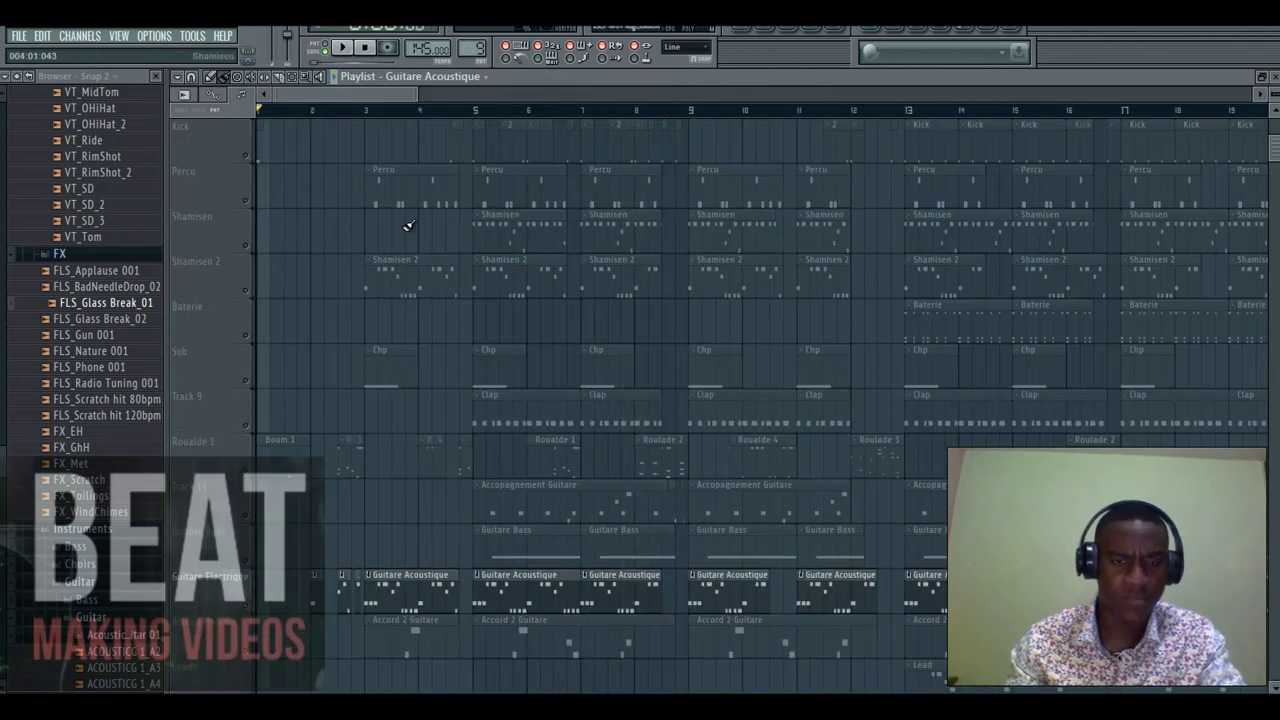
scroll(308, 260, up, 1)
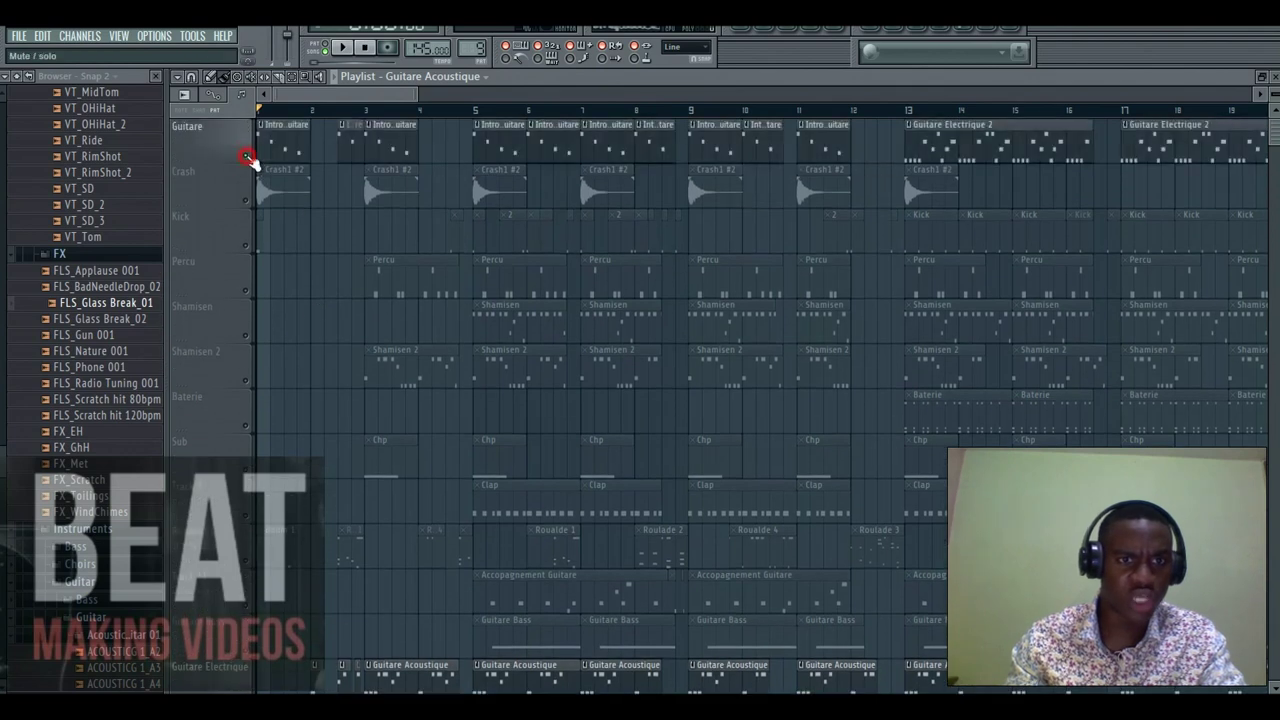
key(space)
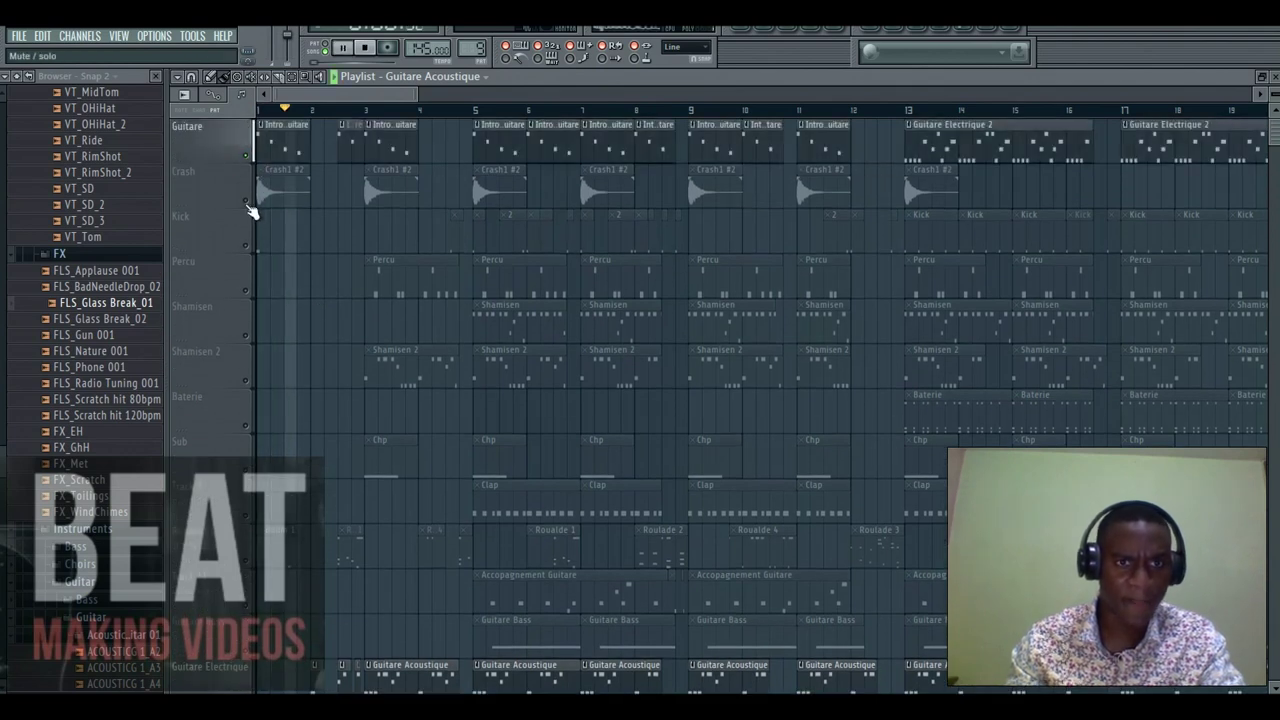
Unmute the Crash and Kick tracks during playback, listen to them with the guitars, and stop playback.
click(246, 202)
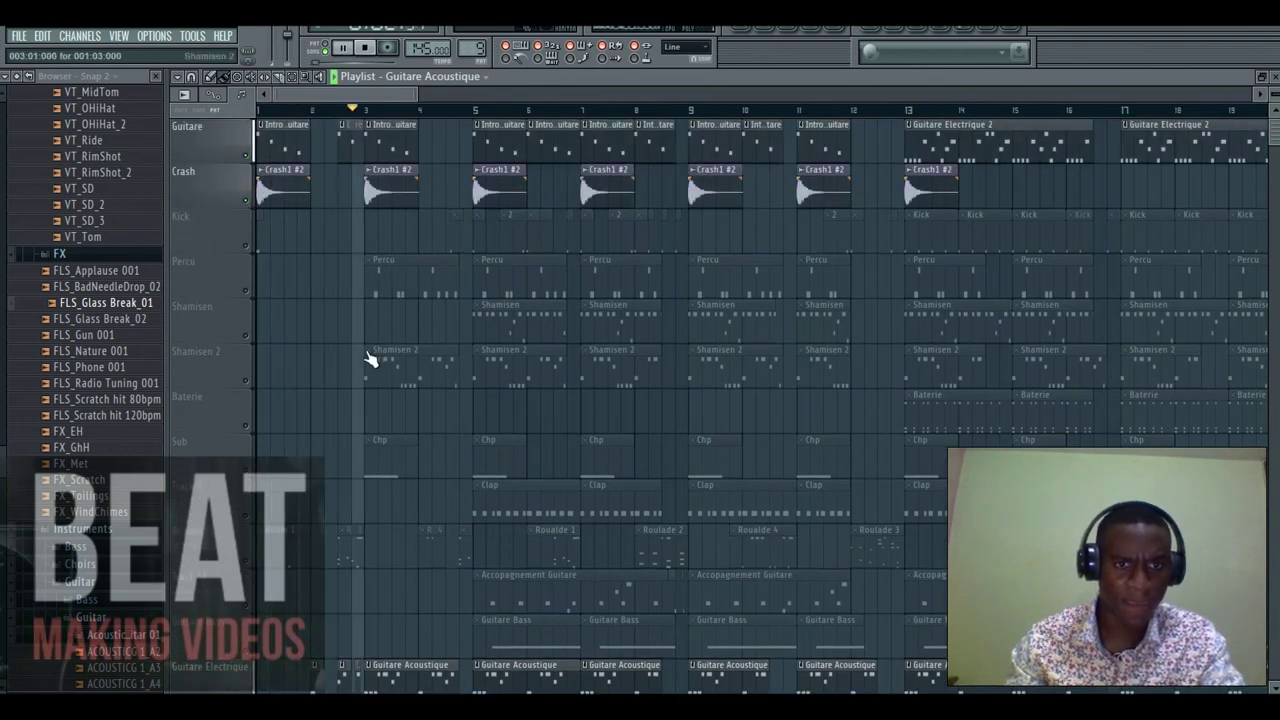
click(246, 245)
scroll(290, 285, down, 1)
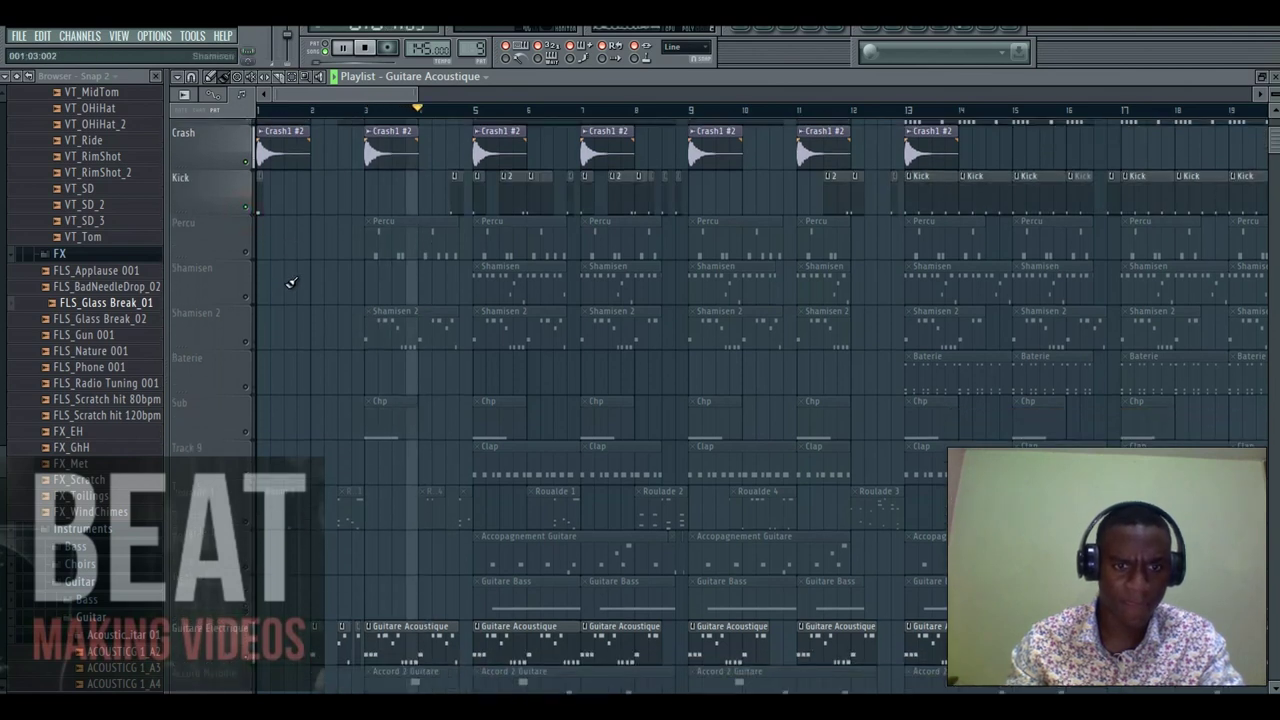
scroll(297, 289, up, 1)
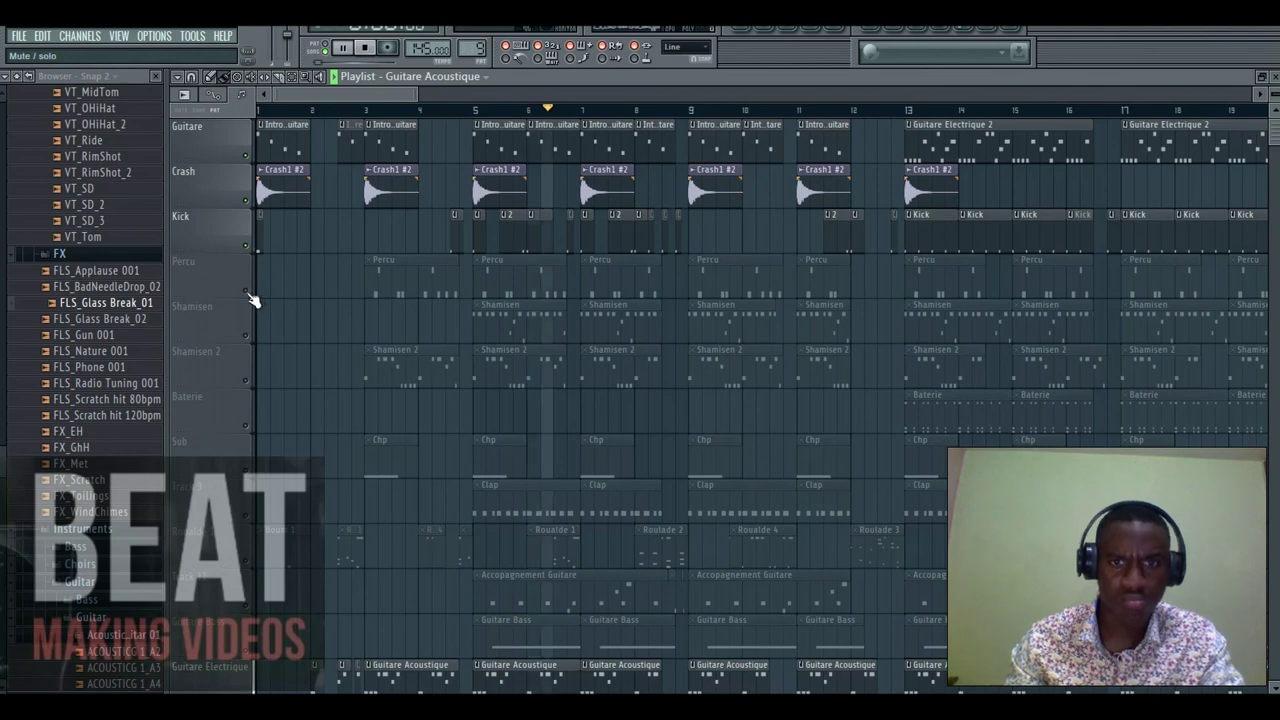
key(space)
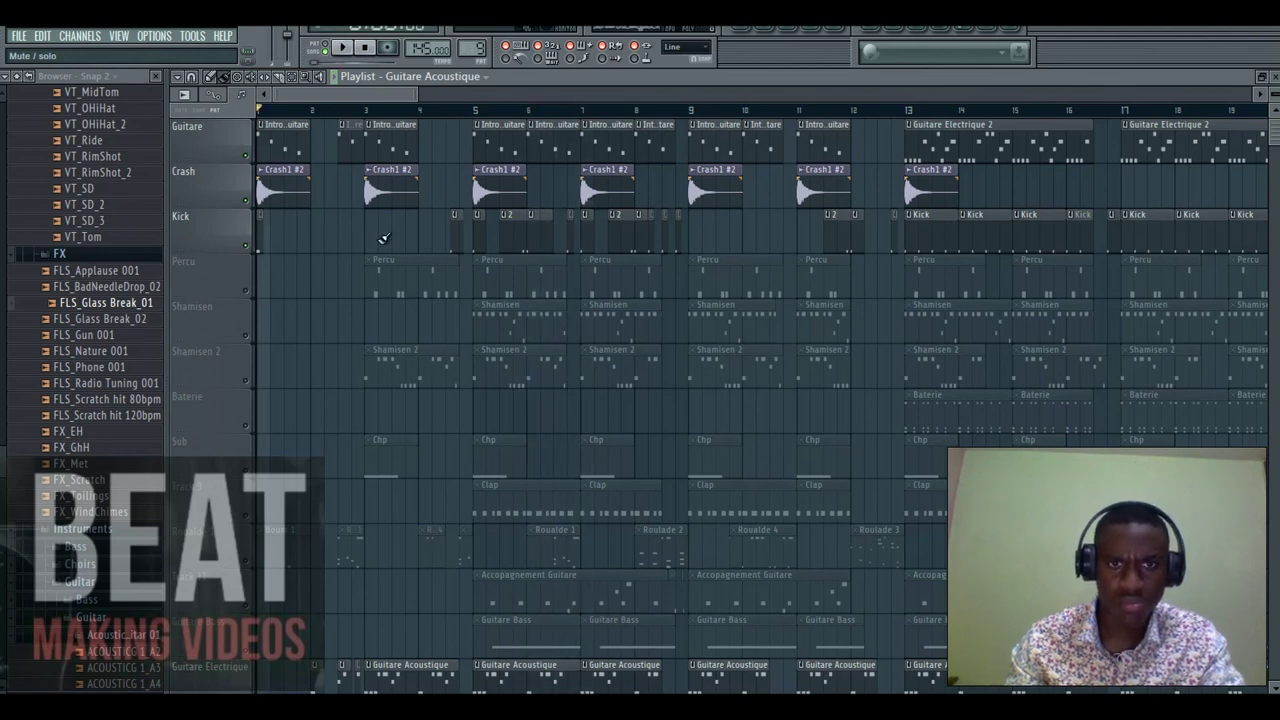
Examine the LE KICK Bass notes of pattern 2 in the piano roll, return to the playlist and play it briefly.
click(513, 234)
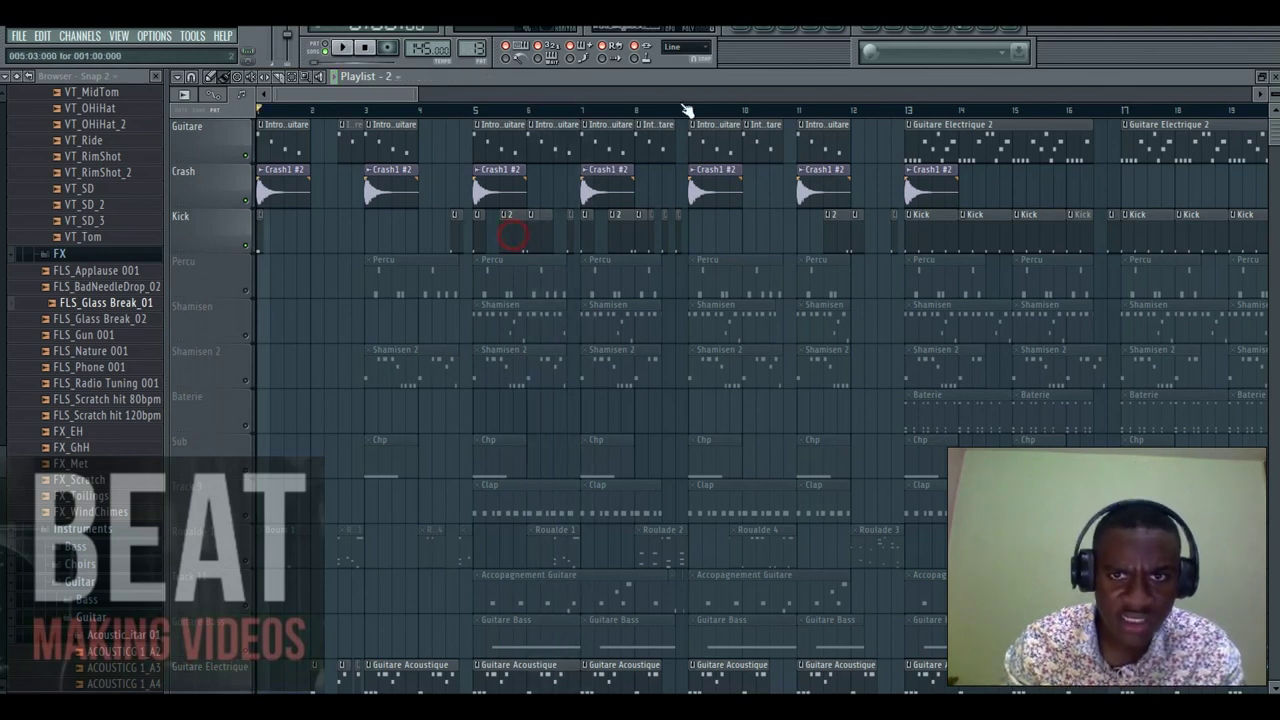
click(770, 27)
click(601, 314)
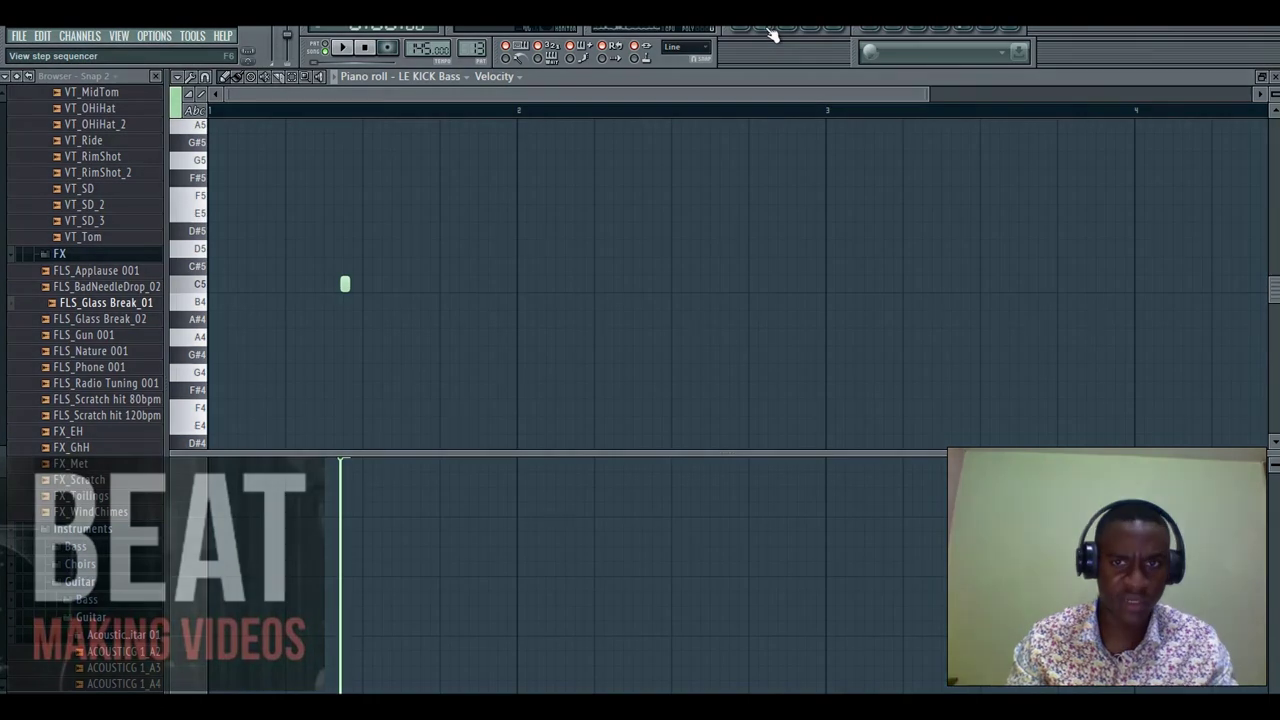
click(775, 35)
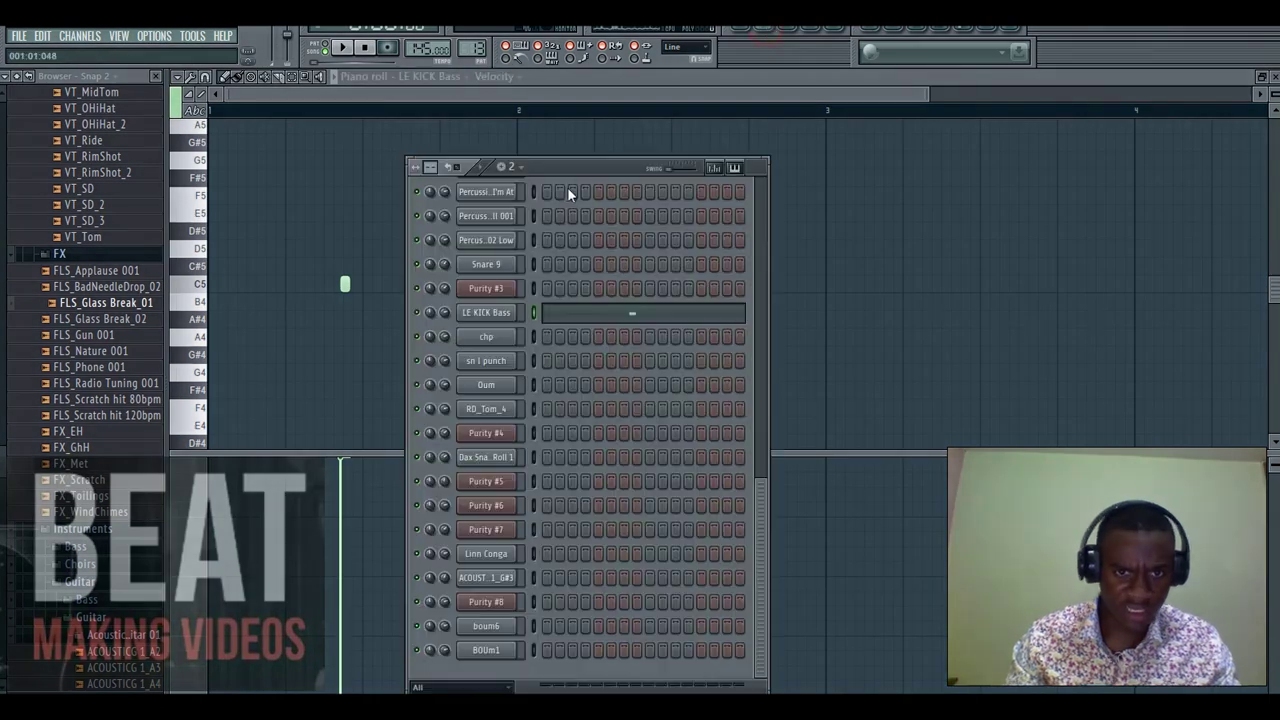
click(343, 49)
click(741, 33)
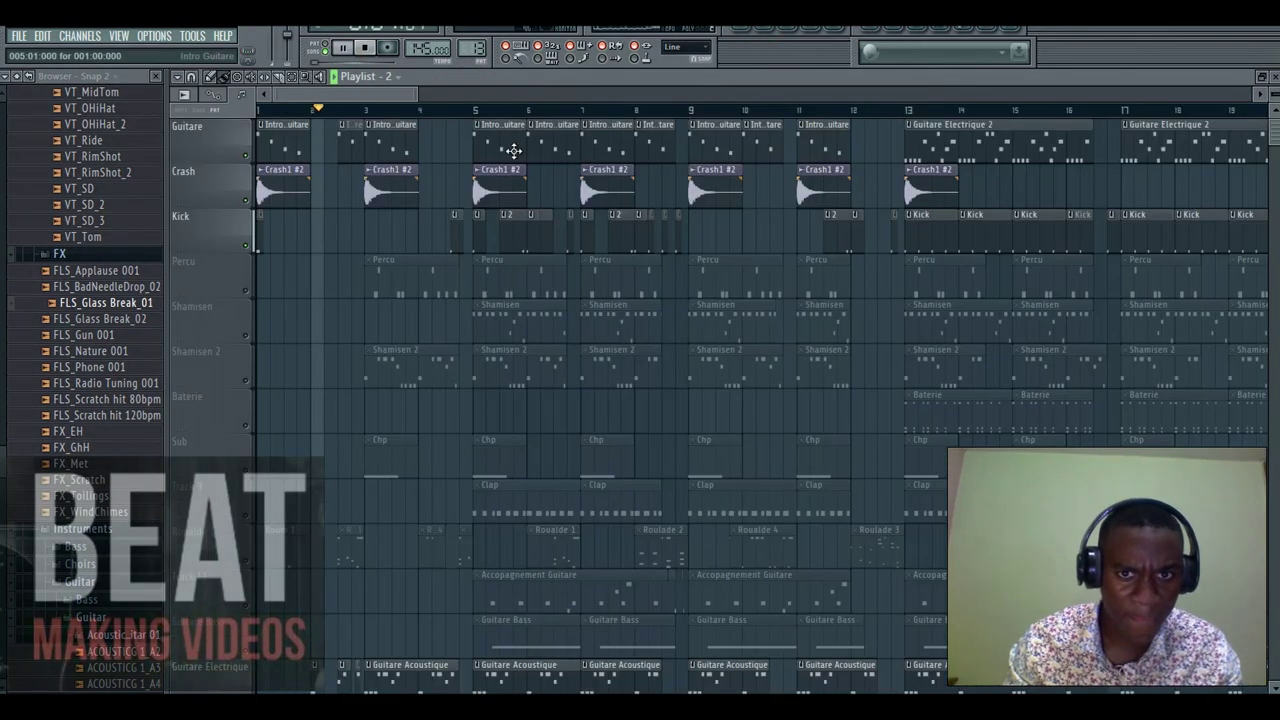
key(space)
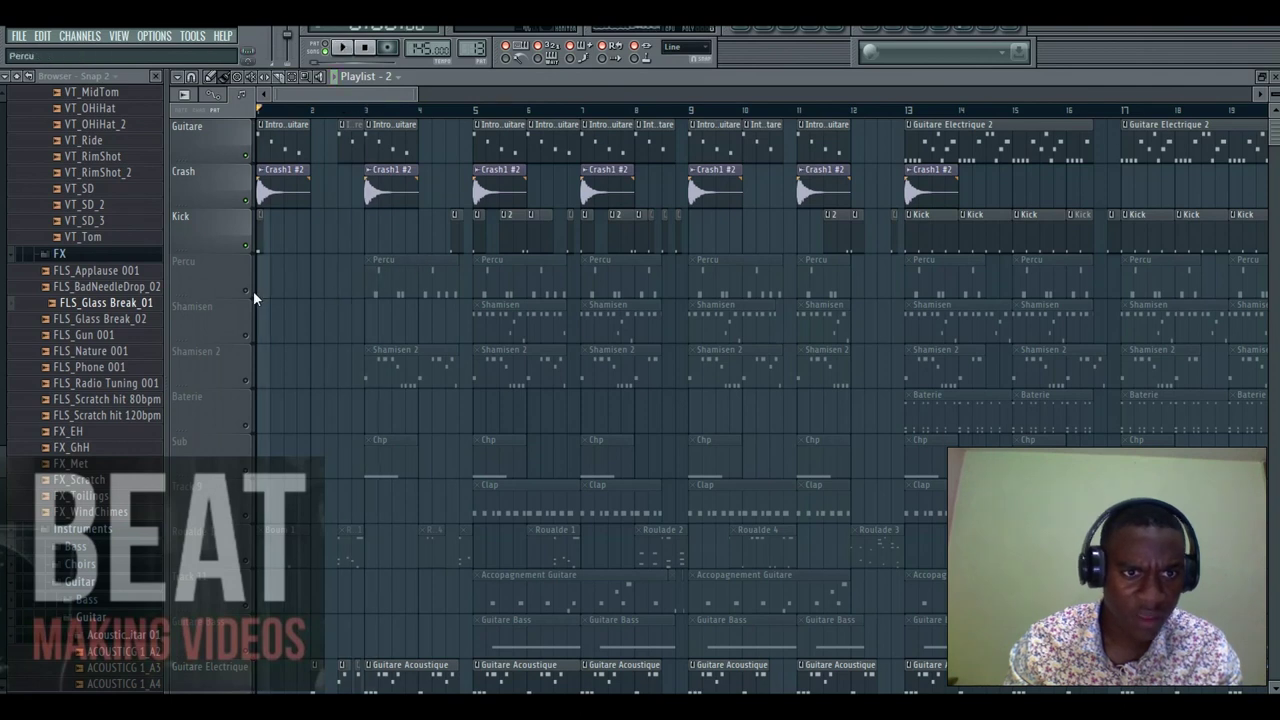
Unmute the Percu track and show the channels used by the Percu pattern in the step sequencer.
click(247, 290)
click(432, 263)
double_click(431, 263)
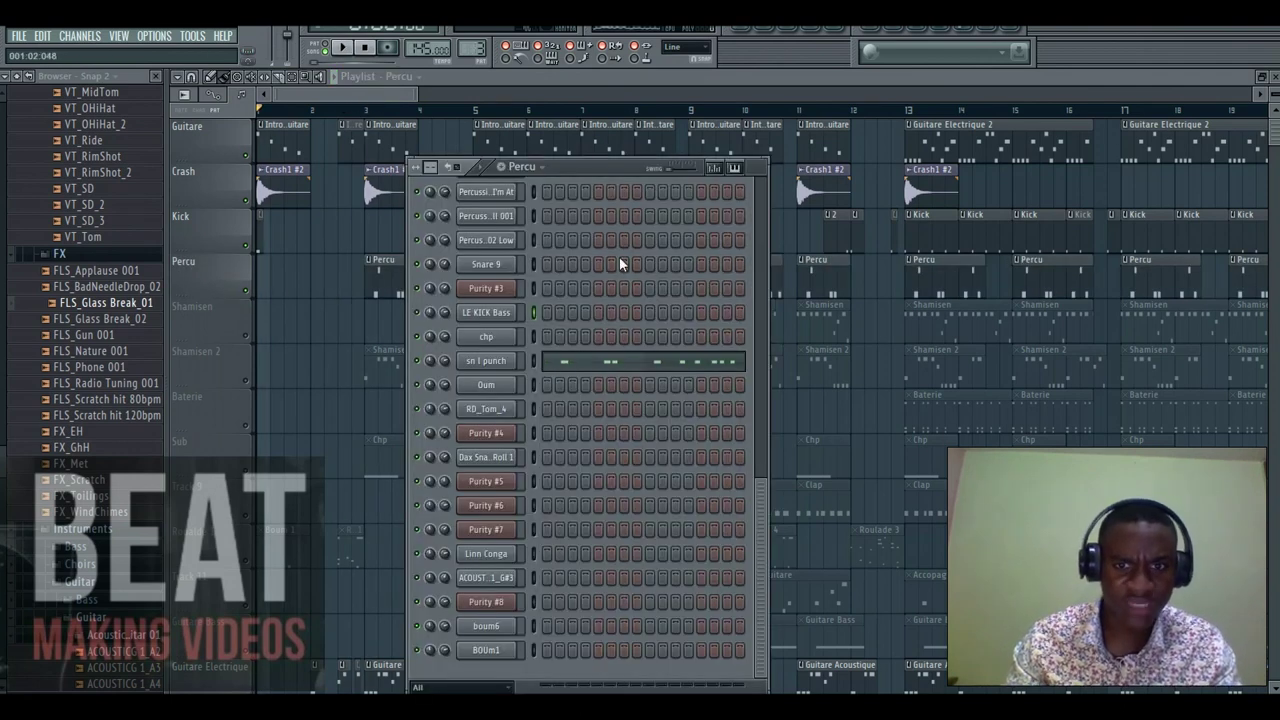
scroll(620, 265, up, 3)
scroll(540, 434, up, 3)
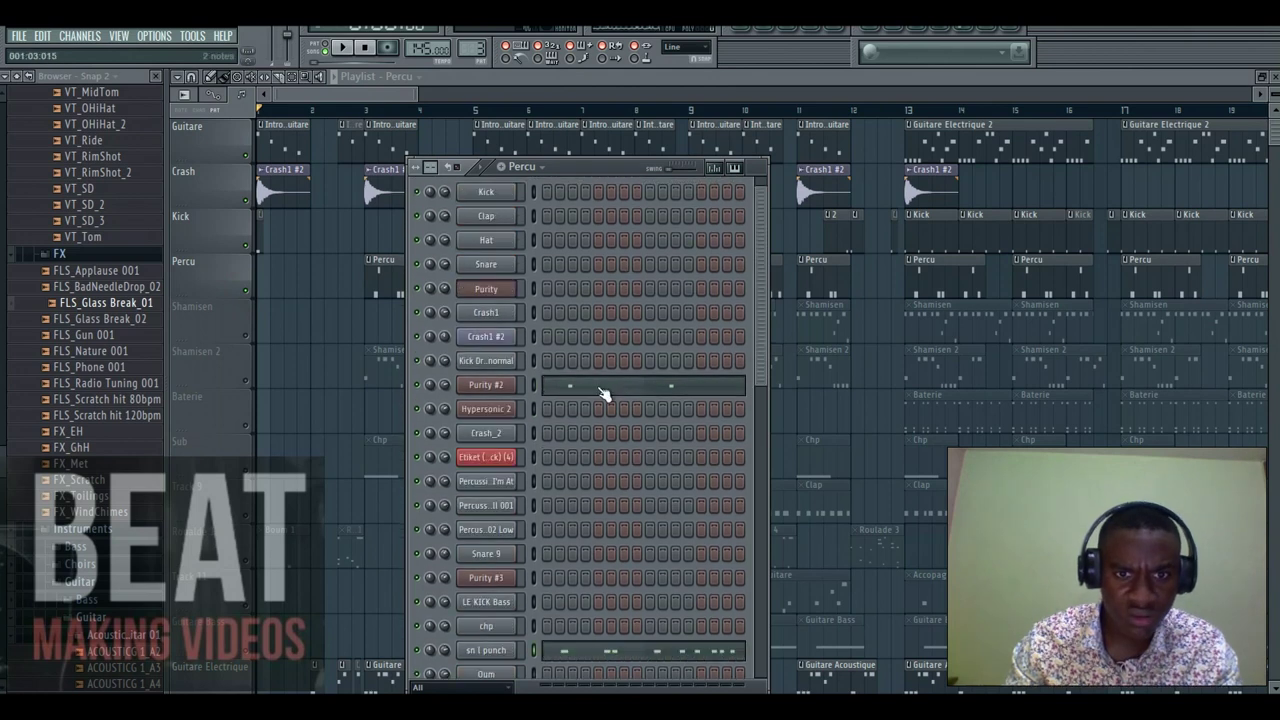
Examine the Purity #2 notes of the Percu pattern in the piano roll and audition E5.
click(602, 386)
click(203, 287)
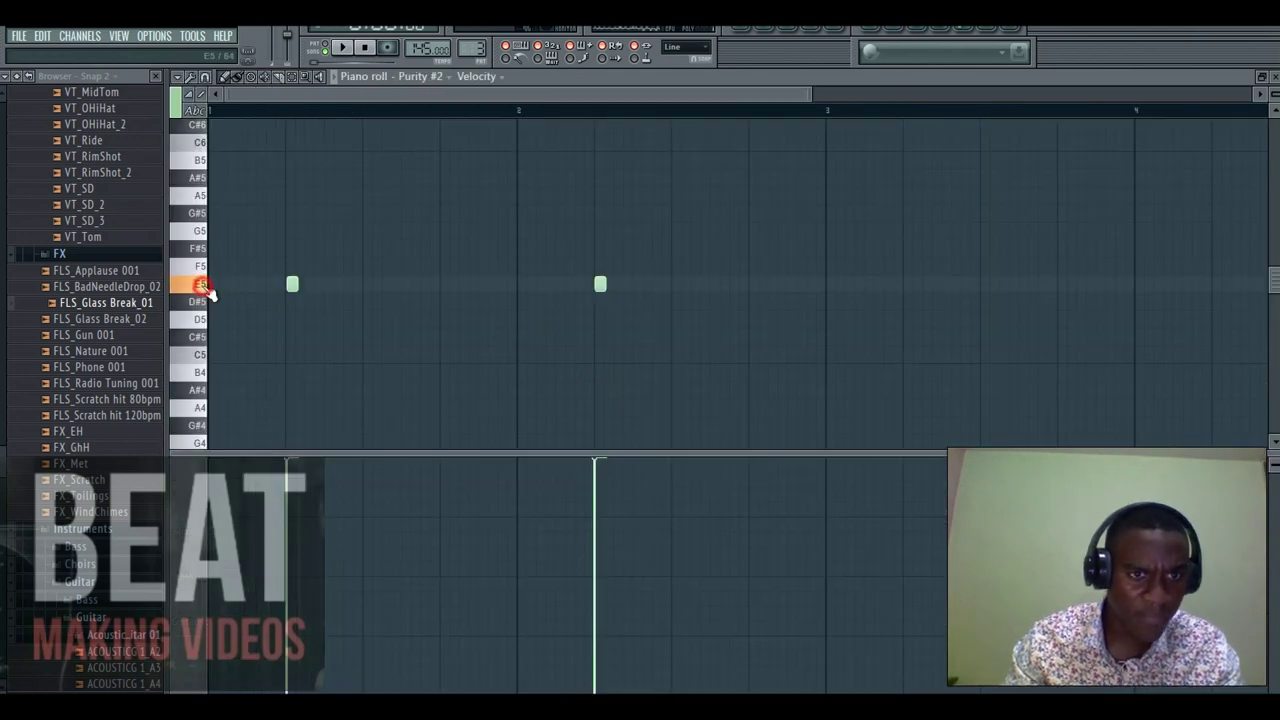
click(200, 288)
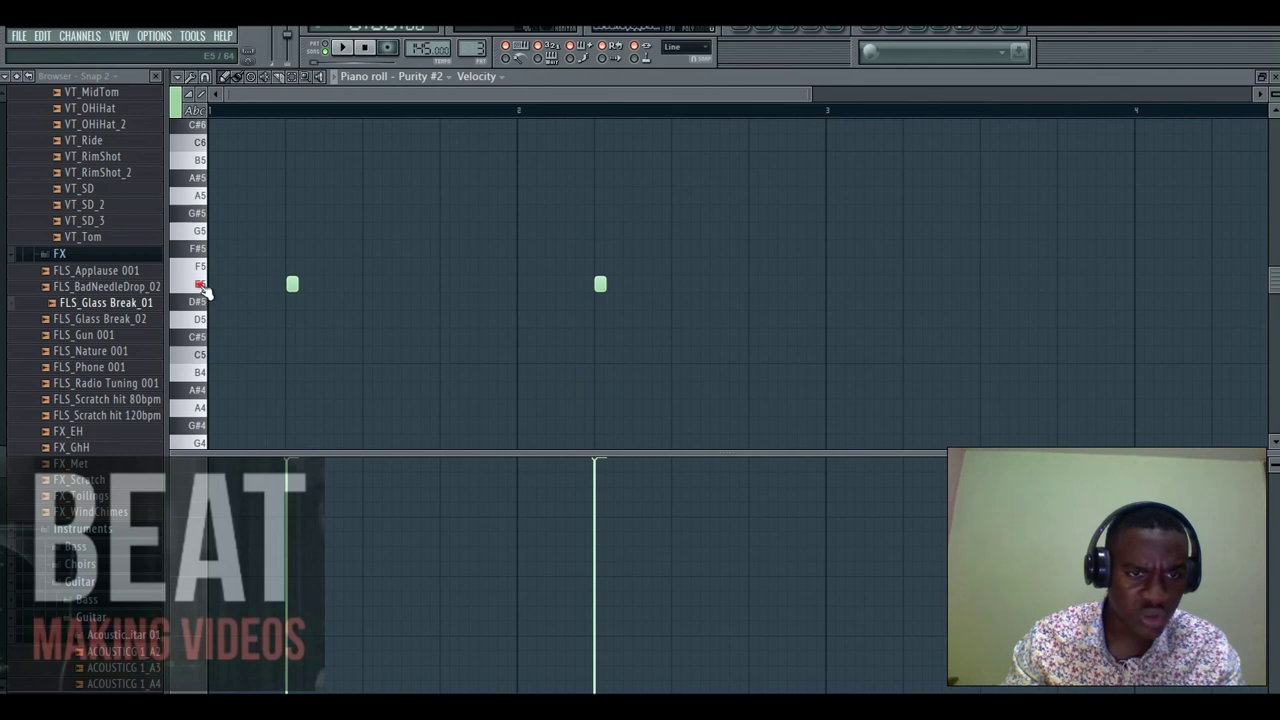
Inspect the Rise Fall drum preset in the Purity #2 instrument, close it and return to the playlist.
click(761, 29)
click(490, 384)
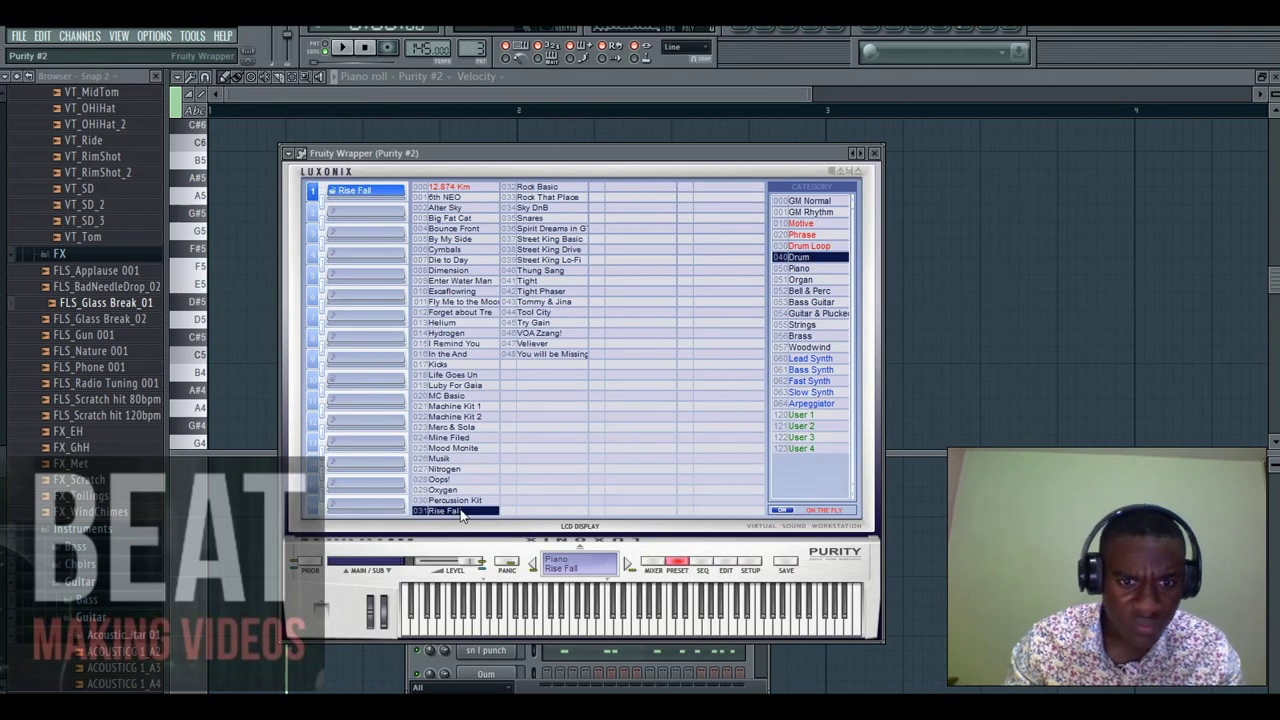
click(559, 90)
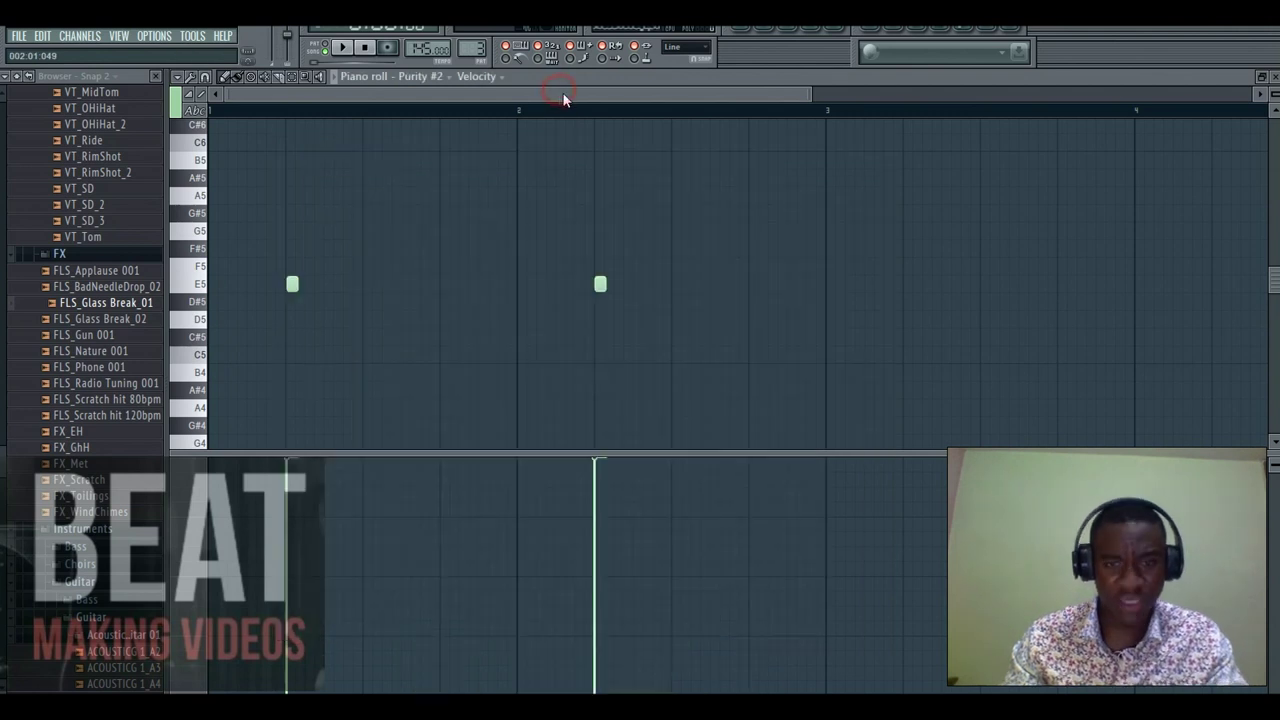
click(768, 27)
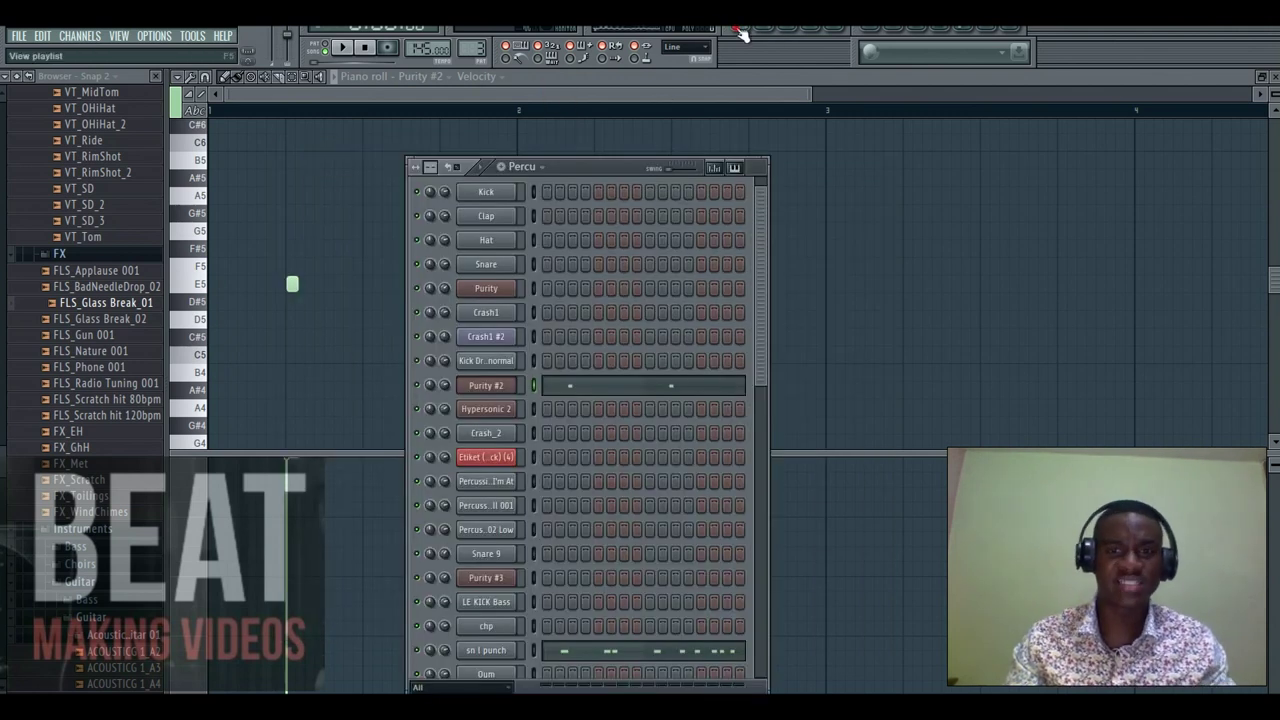
click(741, 33)
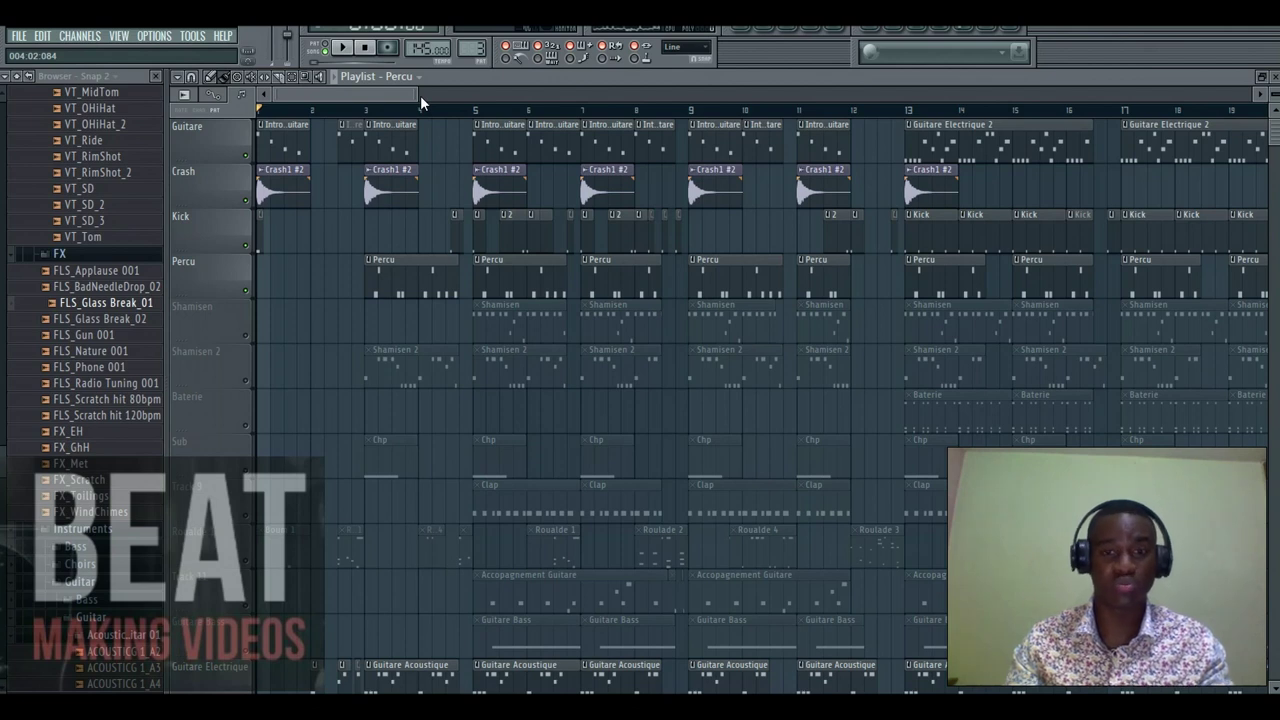
Look through the full list of generator and VST plugins for Purity, and close the list.
click(149, 38)
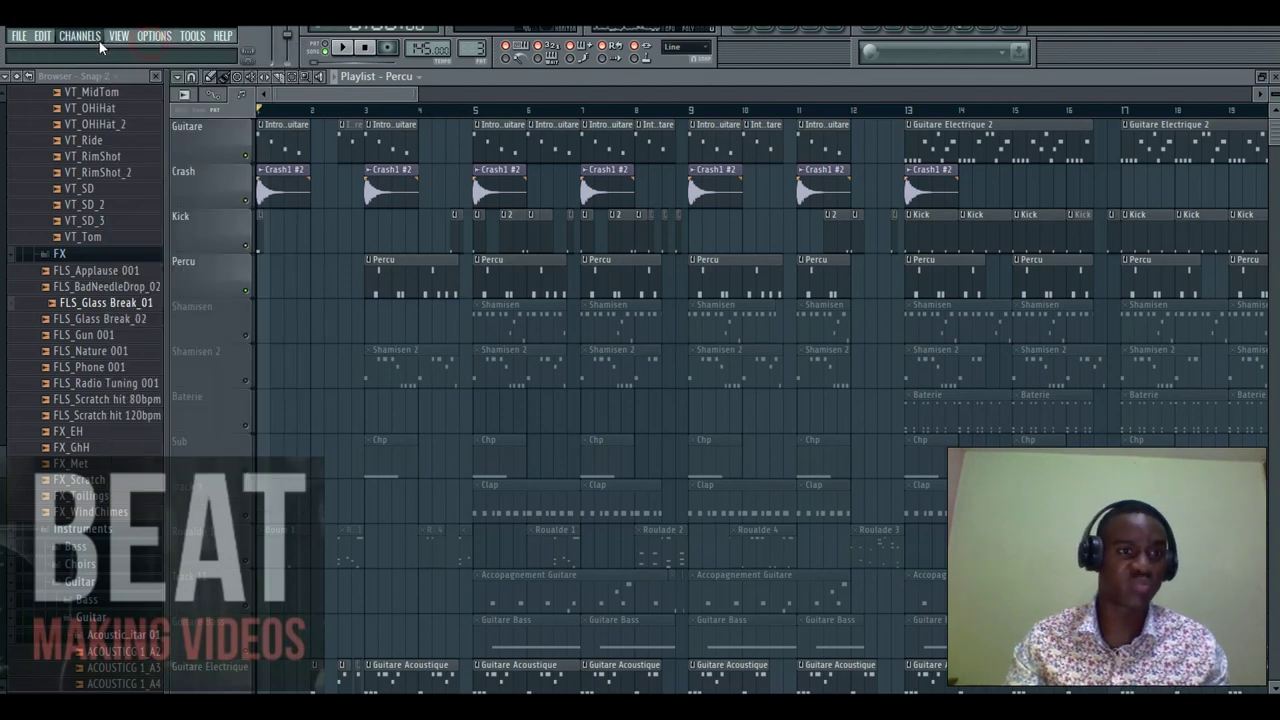
mouse_move(98, 40)
click(293, 40)
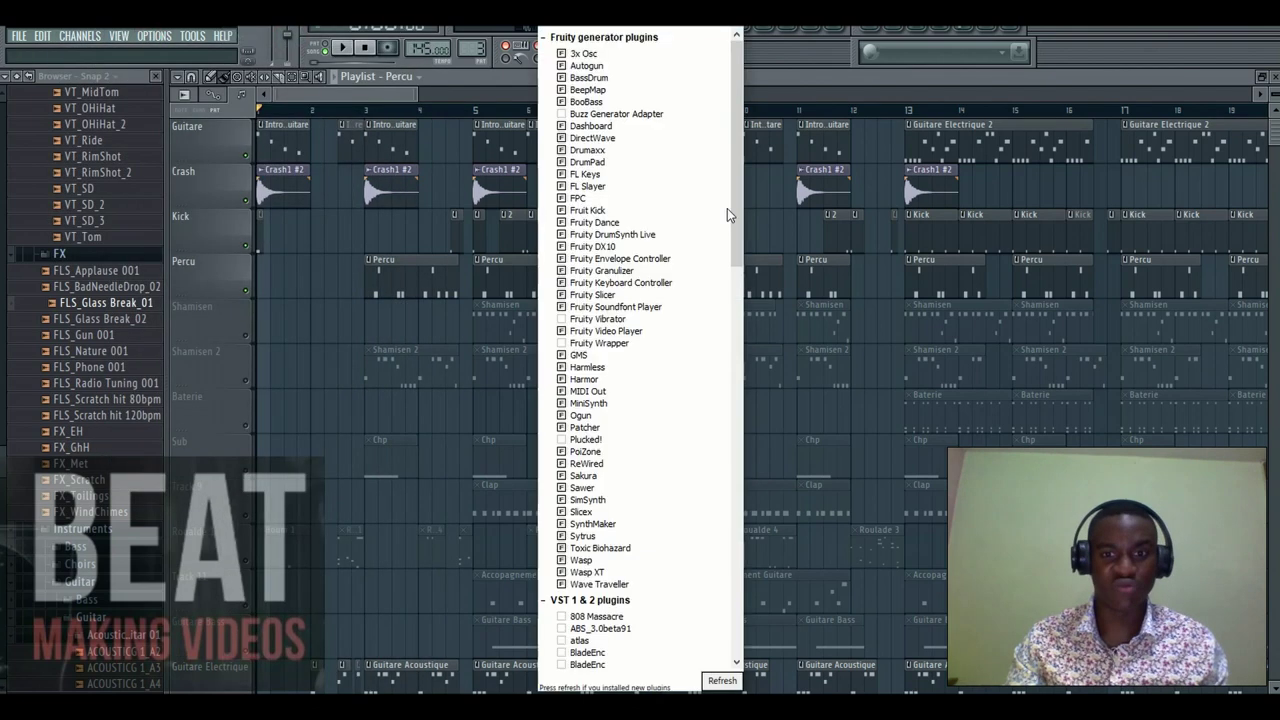
drag(737, 207, 748, 572)
scroll(677, 540, down, 2)
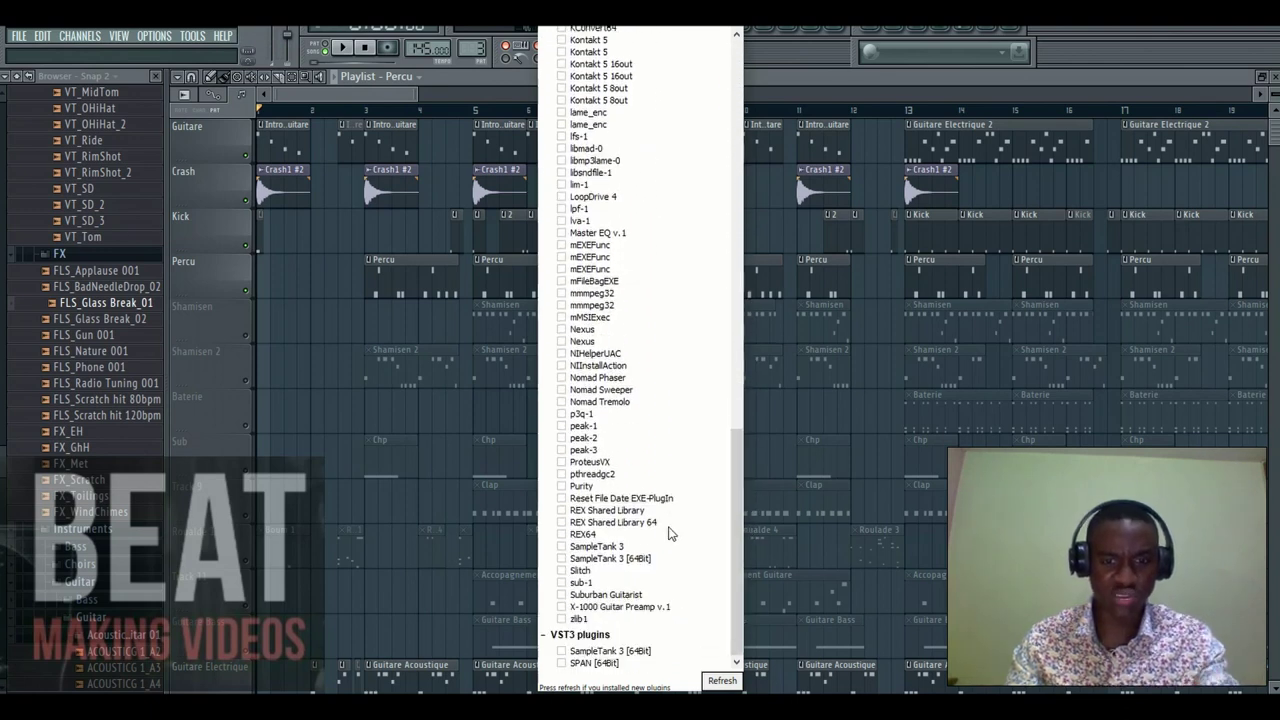
click(741, 20)
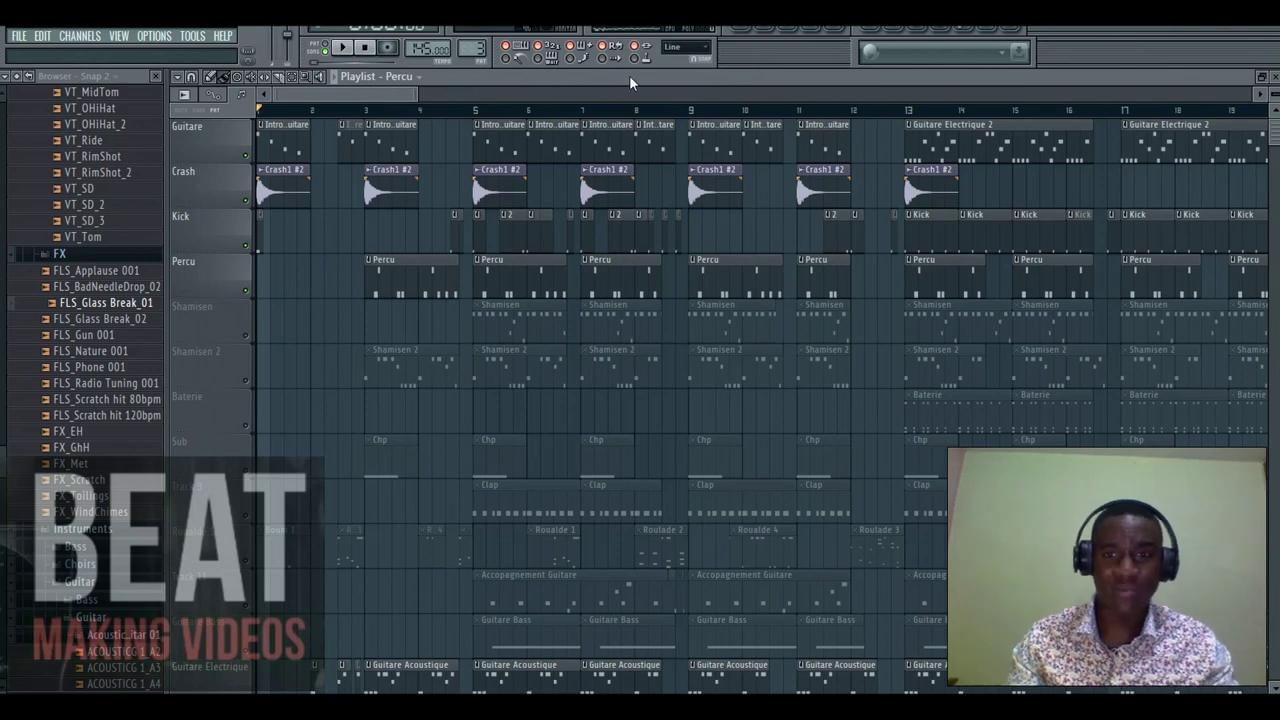
Audition the Purity #2 channel from the step sequencer, check the mixer, and close both windows.
key(F6)
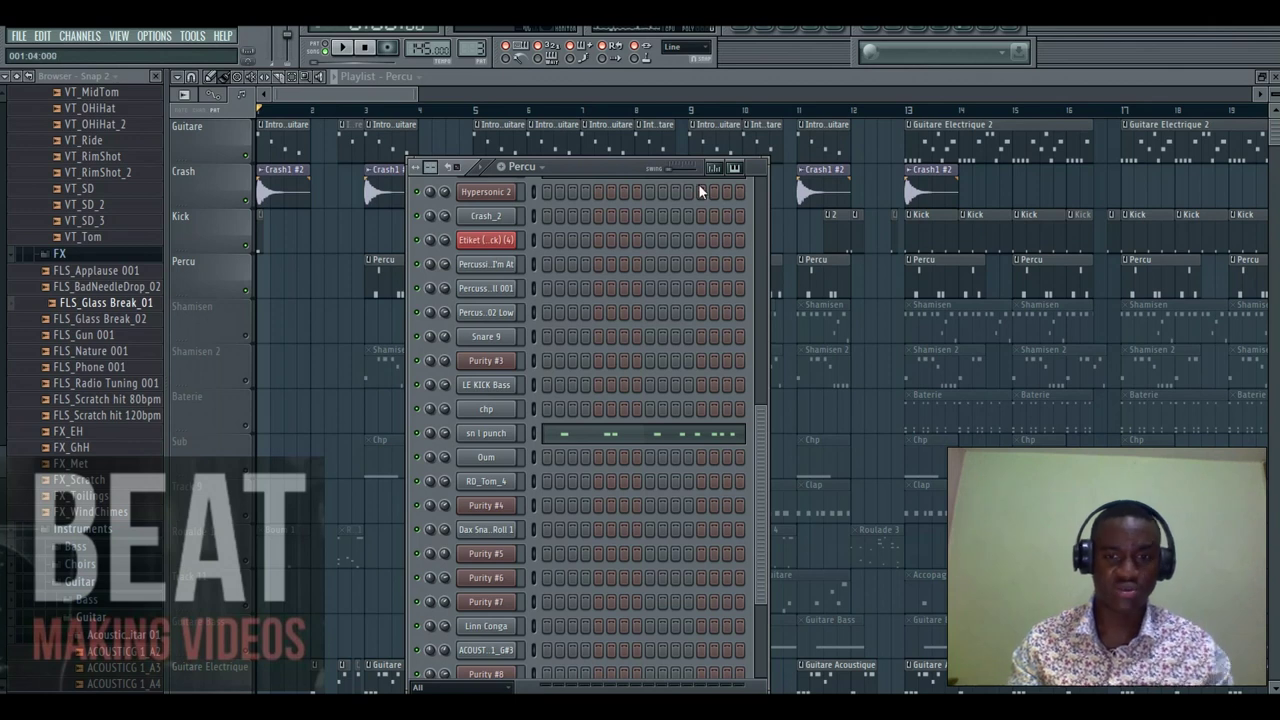
scroll(759, 223, up, 5)
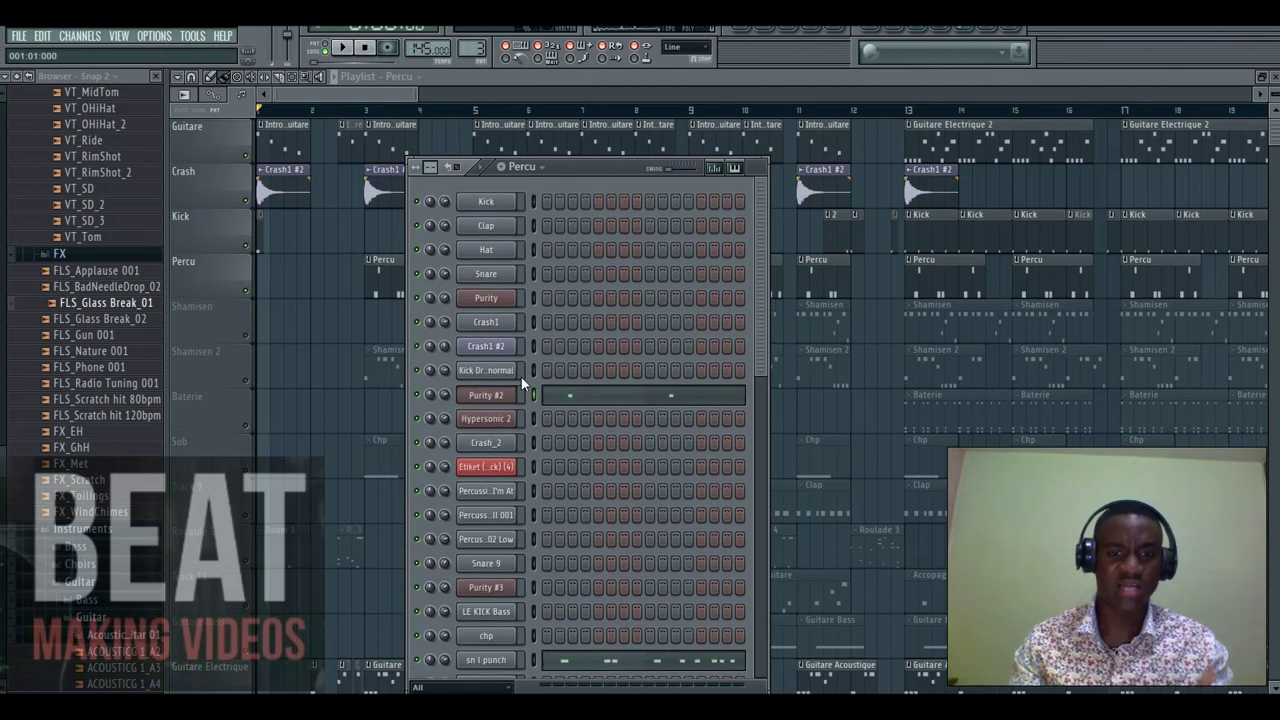
key(b)
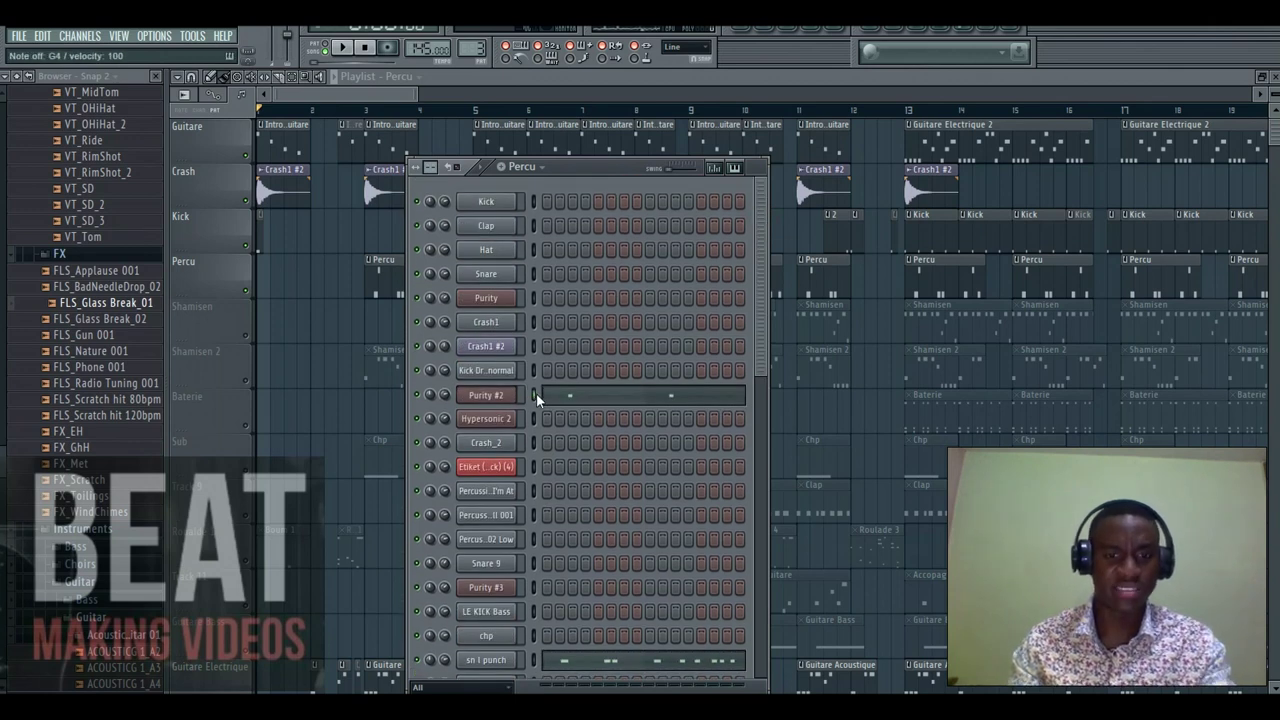
click(845, 30)
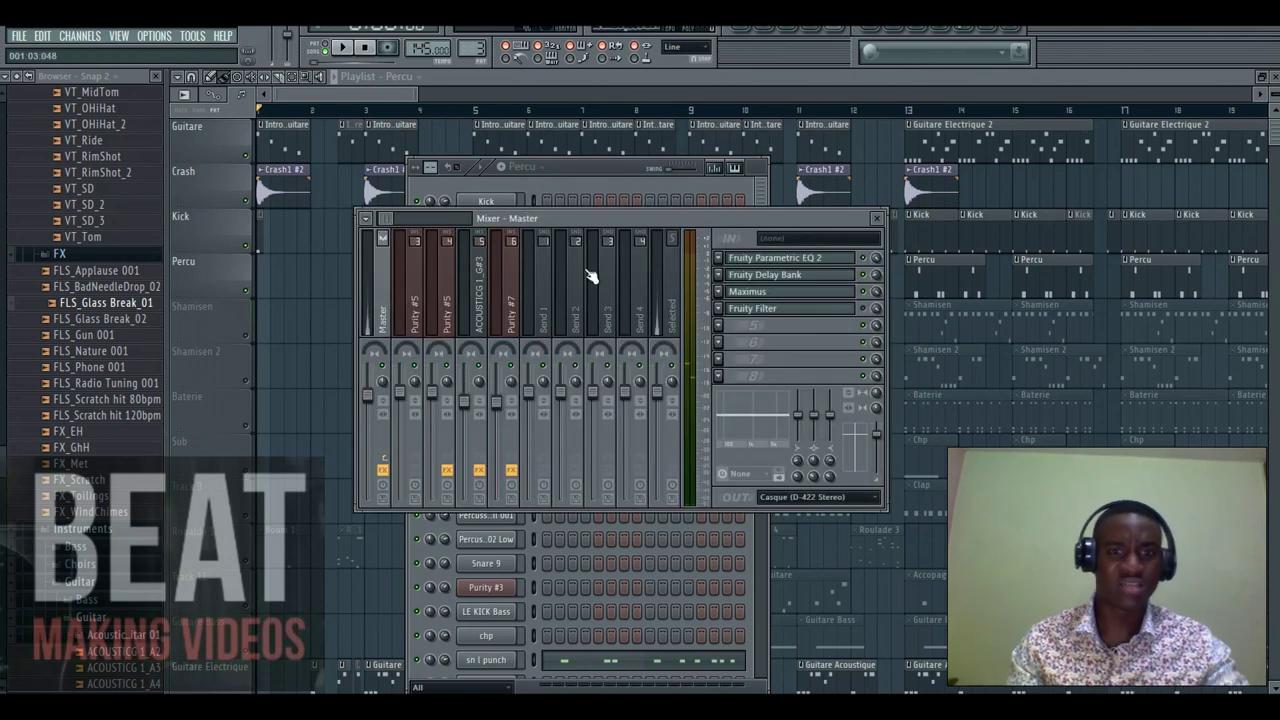
click(404, 102)
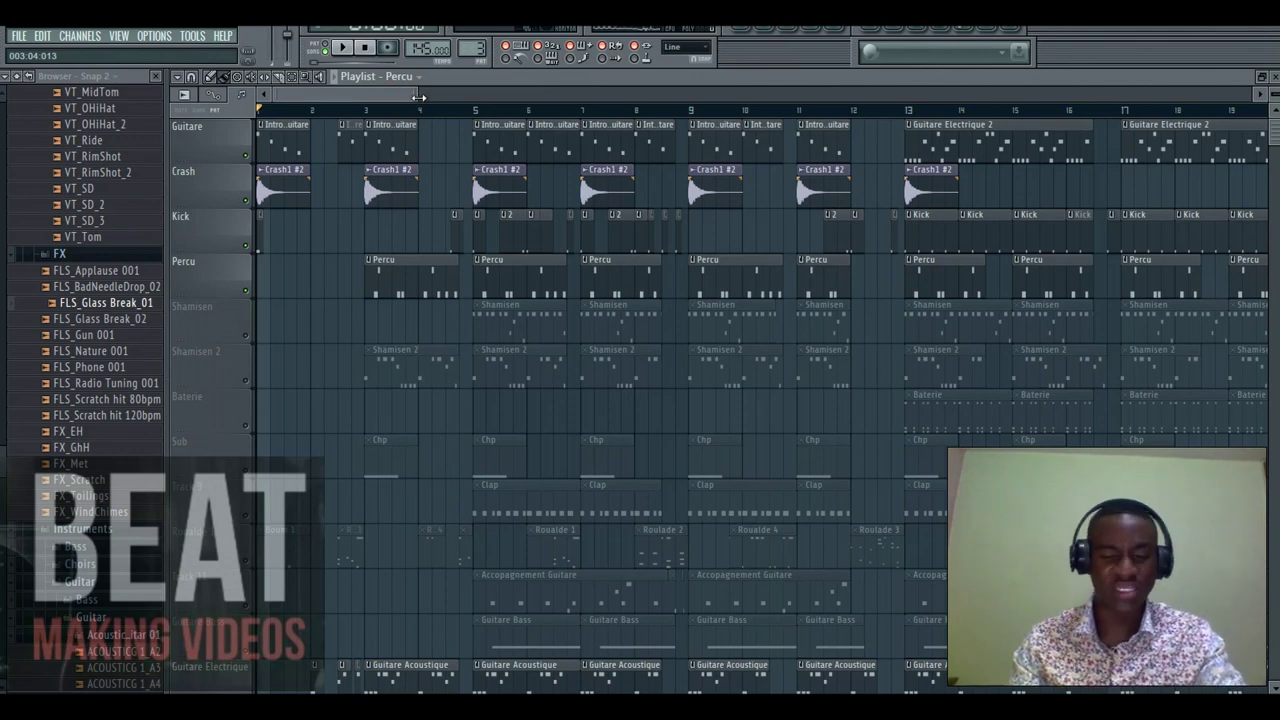
Play the playlist from bar 3, unmute the Shamisen 2 track during playback, and stop.
drag(419, 97, 429, 97)
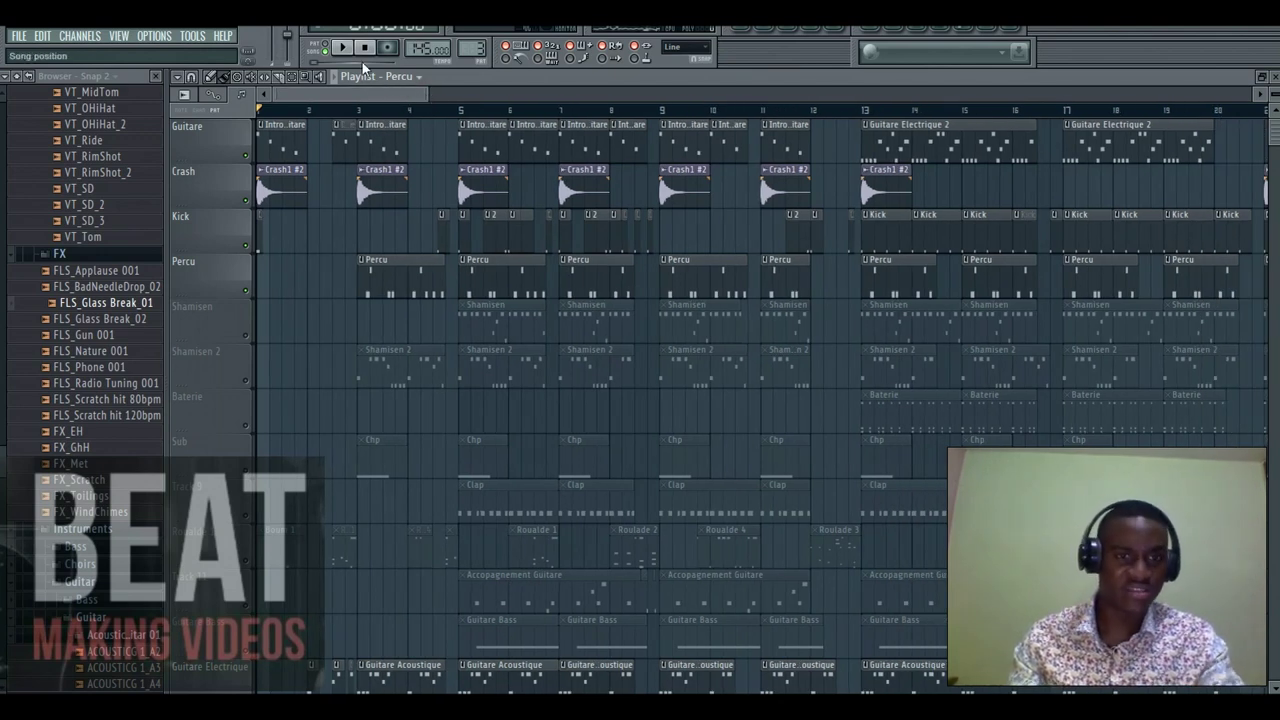
click(358, 108)
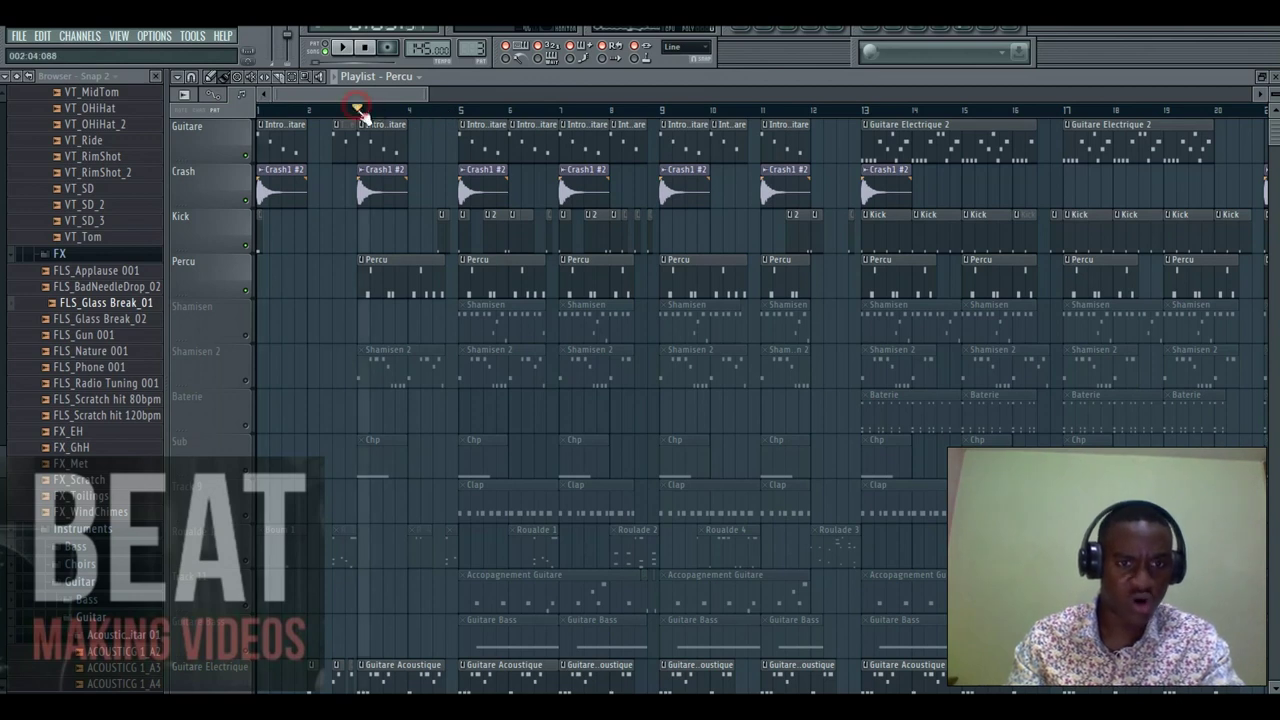
key(space)
click(415, 352)
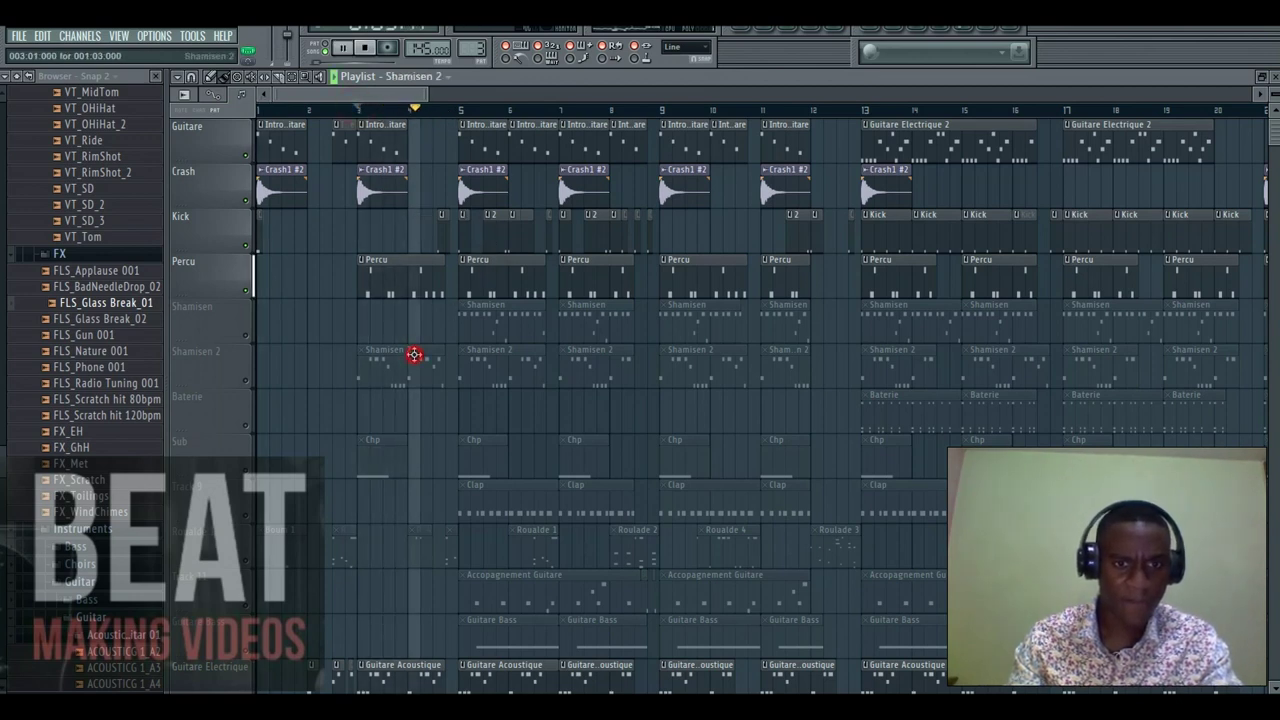
click(246, 381)
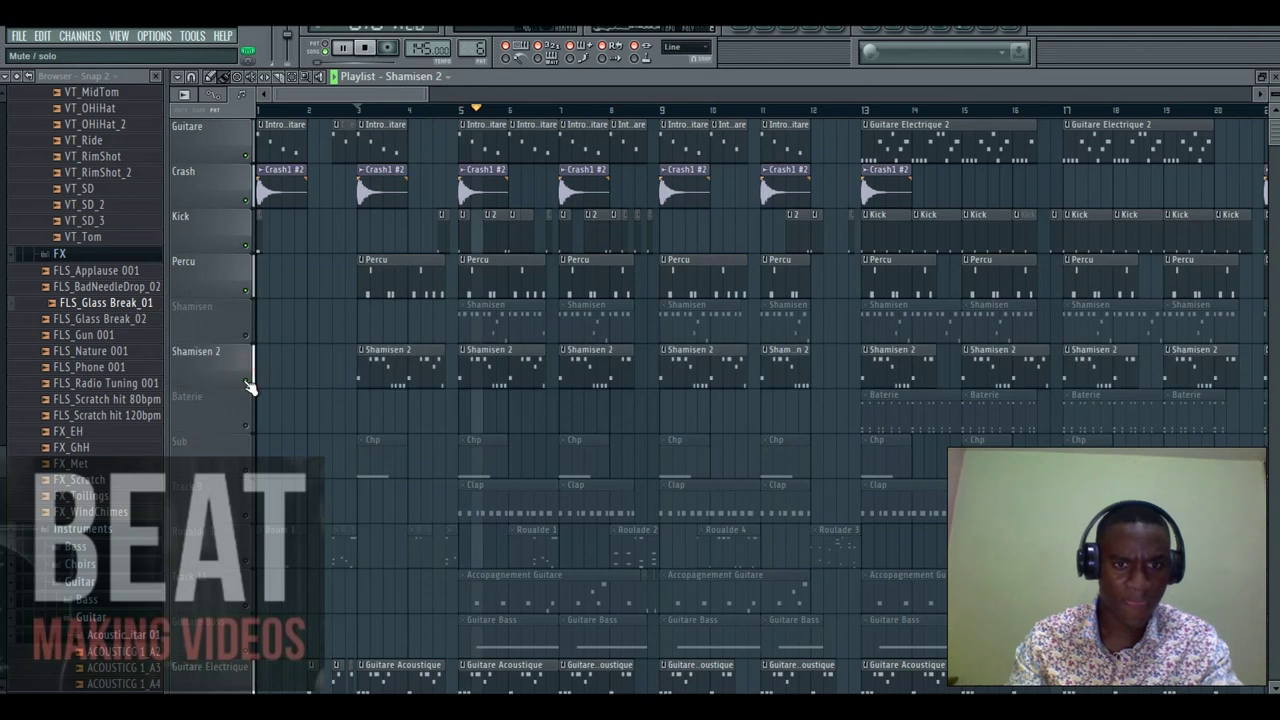
key(space)
Open the Hypersonic 2 instrument used by the Shamisen 2 pattern and close it again.
click(766, 30)
click(486, 420)
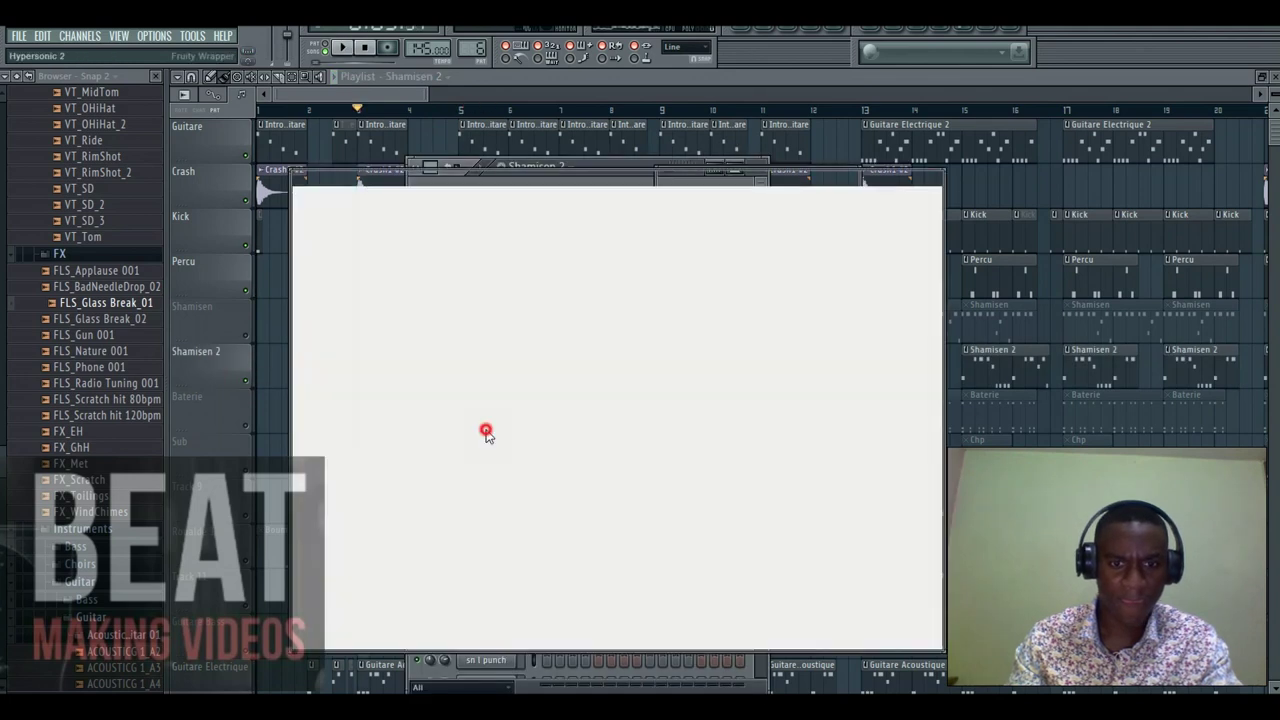
click(398, 103)
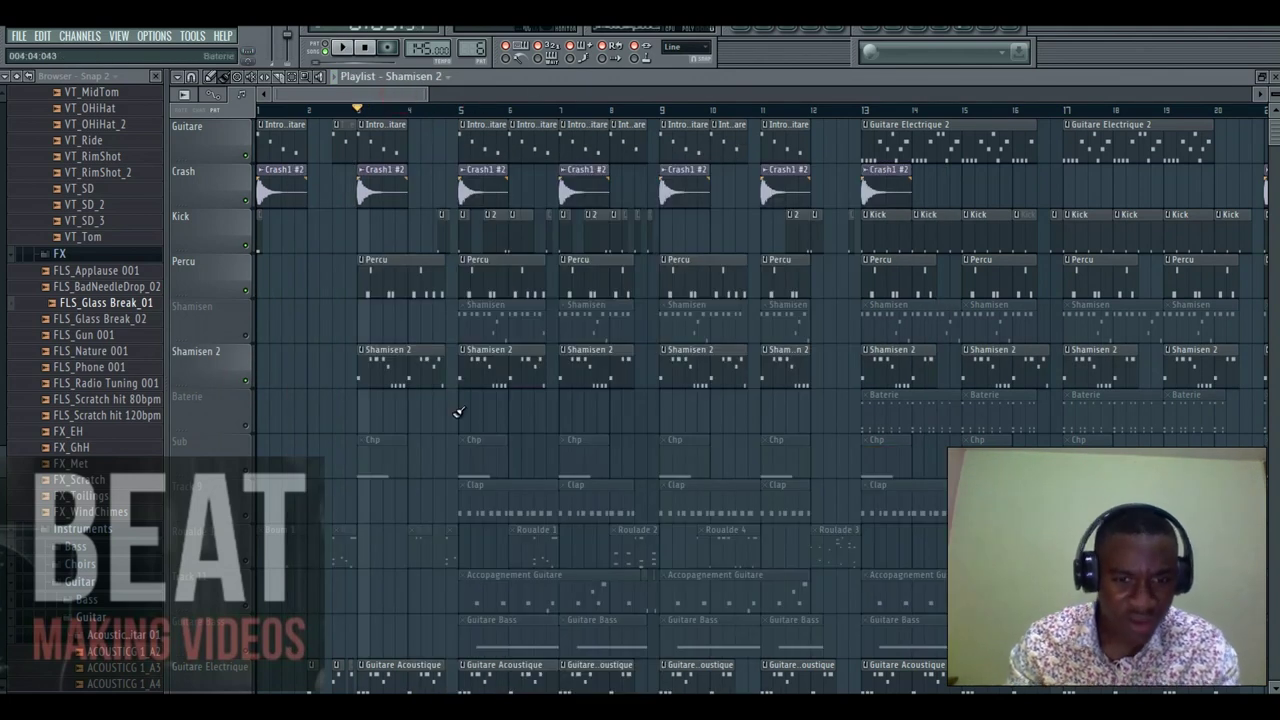
Open the Hypersonic 2 notes of the Shamisen 2 pattern in the piano roll and examine them up close.
scroll(423, 375, down, 1)
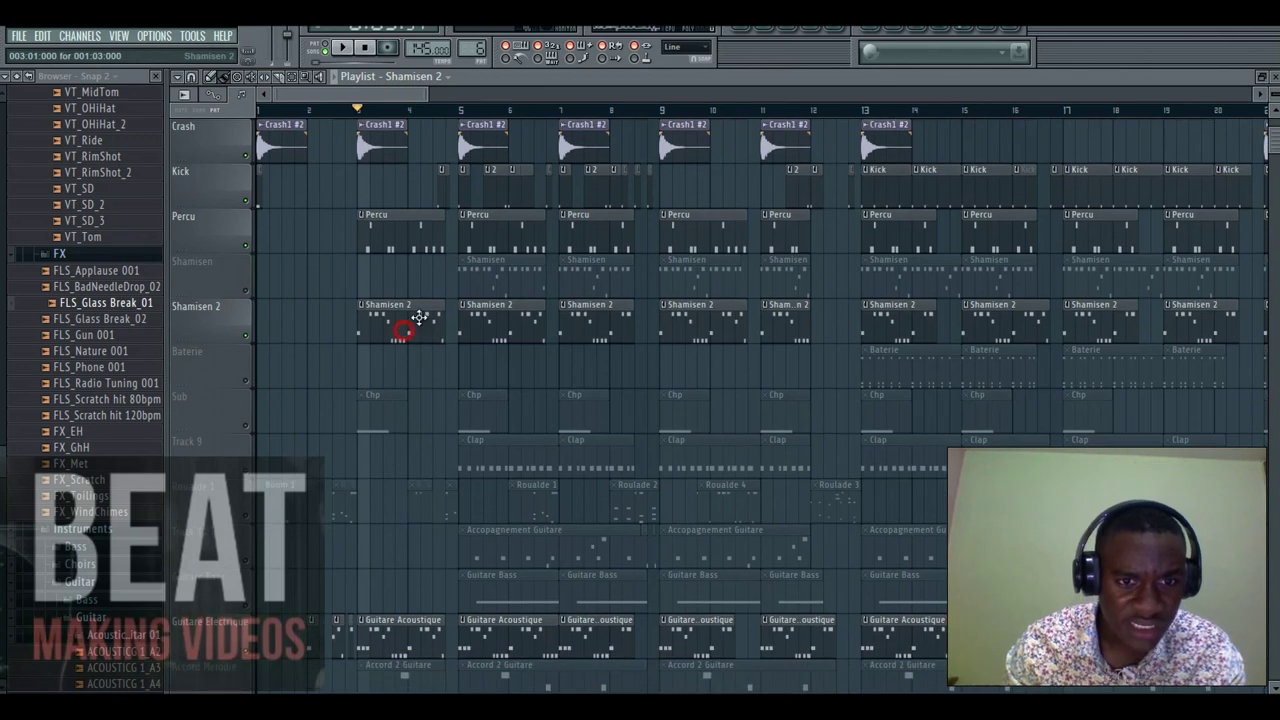
double_click(410, 322)
click(561, 420)
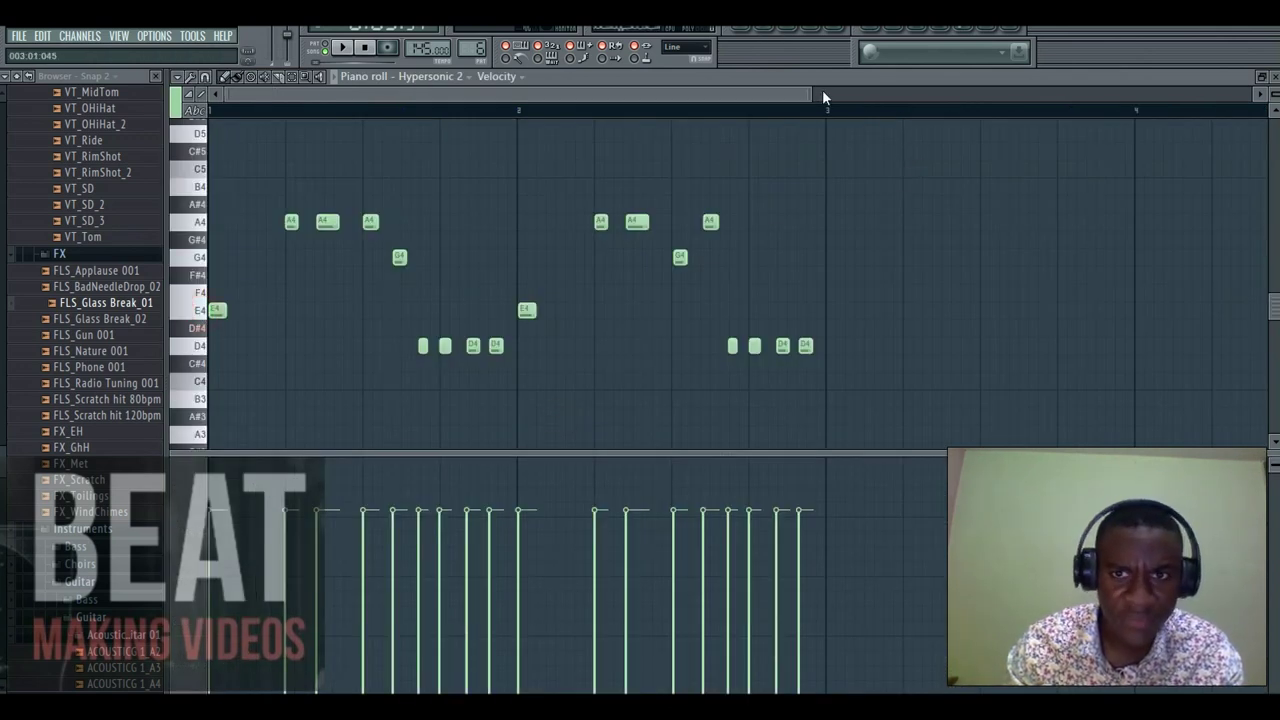
drag(822, 89, 650, 99)
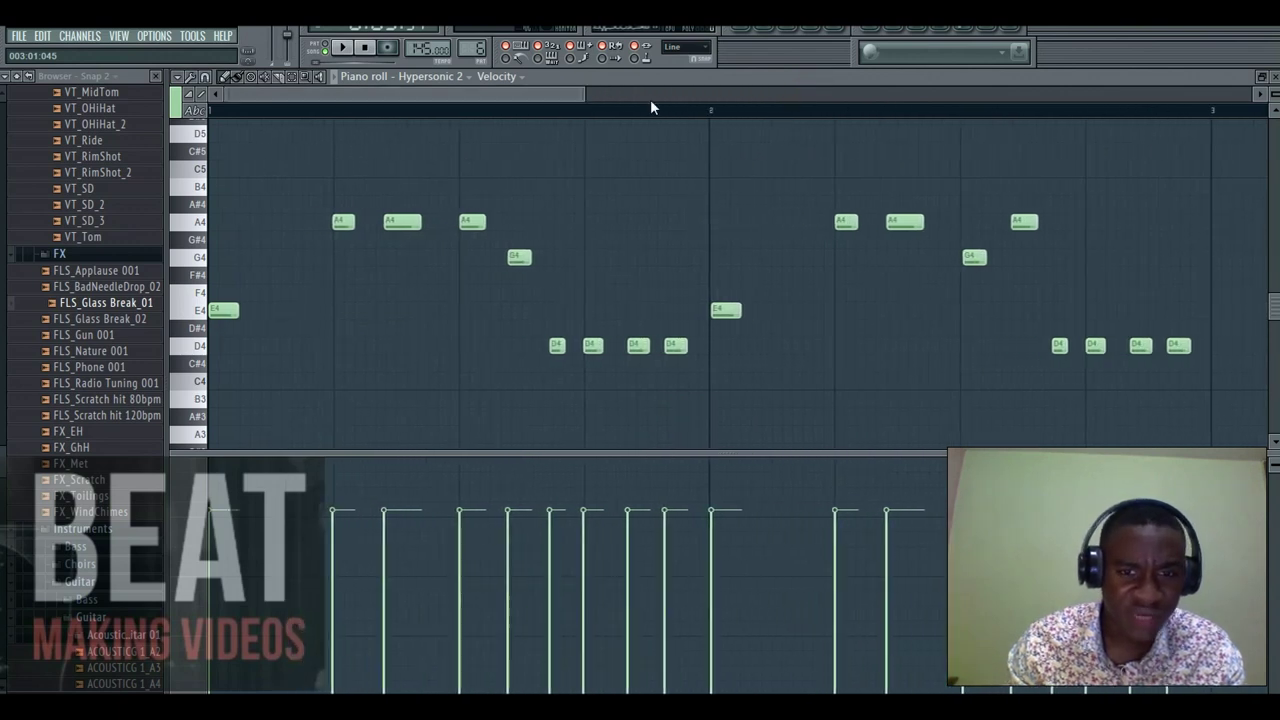
Play the Shamisen 2 notes on their own in pattern mode, and return to the playlist.
click(326, 49)
click(342, 48)
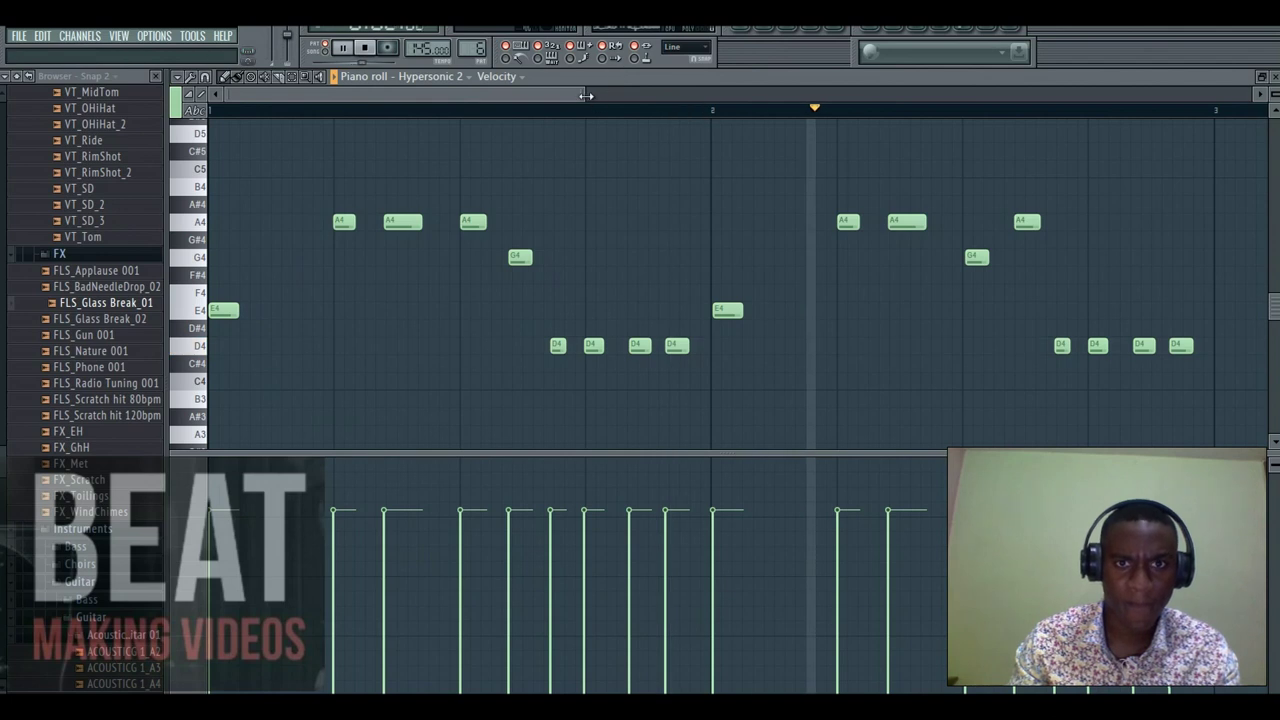
drag(586, 95, 706, 76)
click(741, 28)
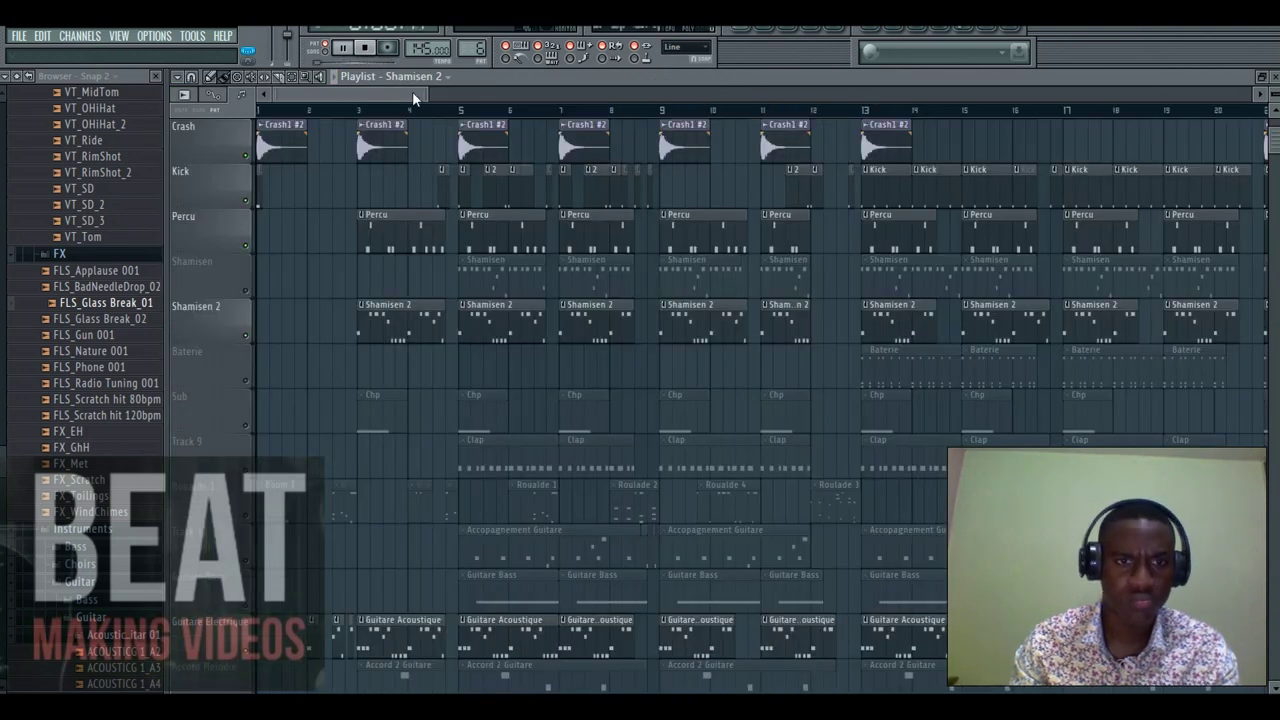
Play the song from bar 3 to hear Shamisen 2 in the mix, and stop playback.
click(362, 109)
key(space)
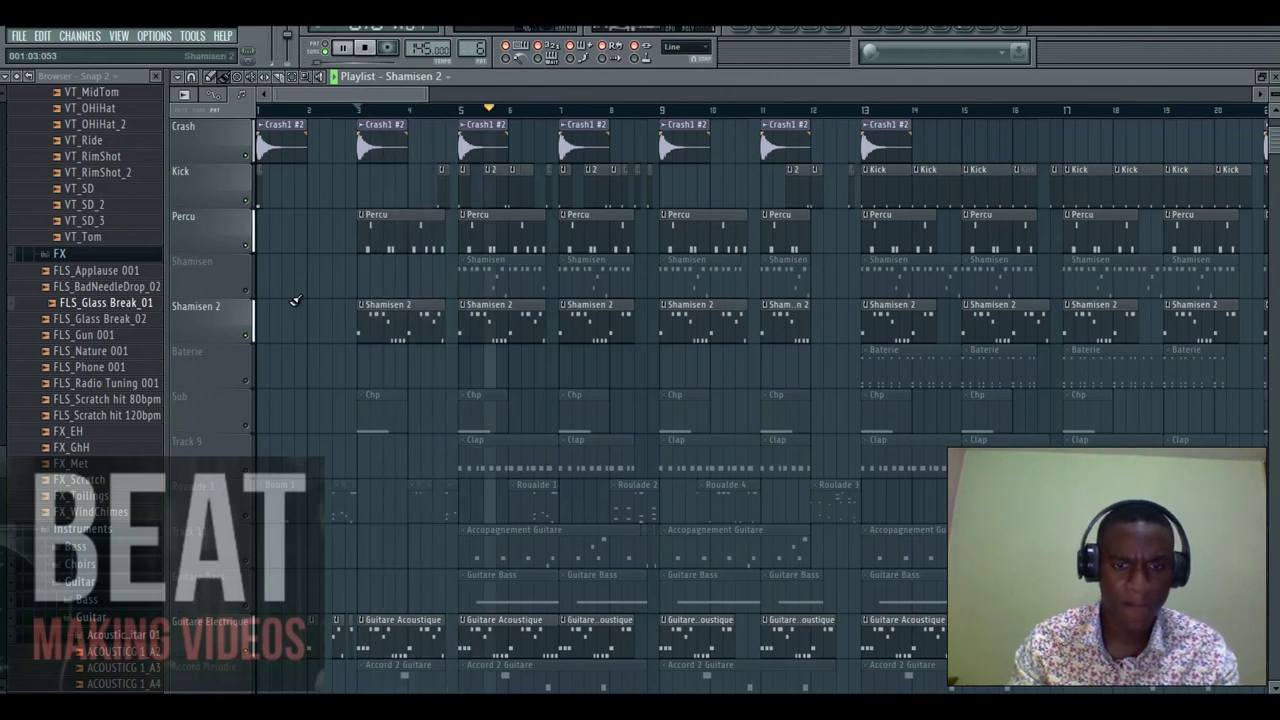
scroll(297, 300, up, 1)
key(space)
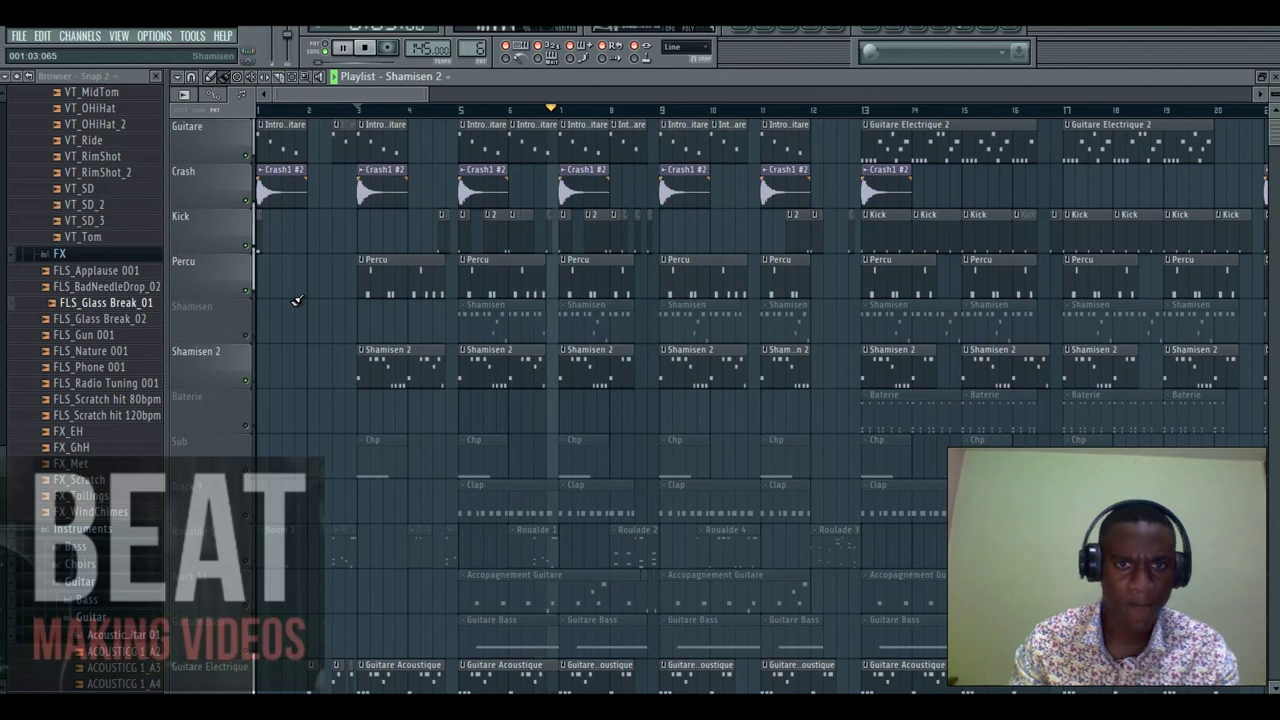
Unmute the Shamisen track and open its pattern's Hypersonic 2 notes in the piano roll, showing the first two bars.
scroll(280, 304, down, 1)
click(247, 291)
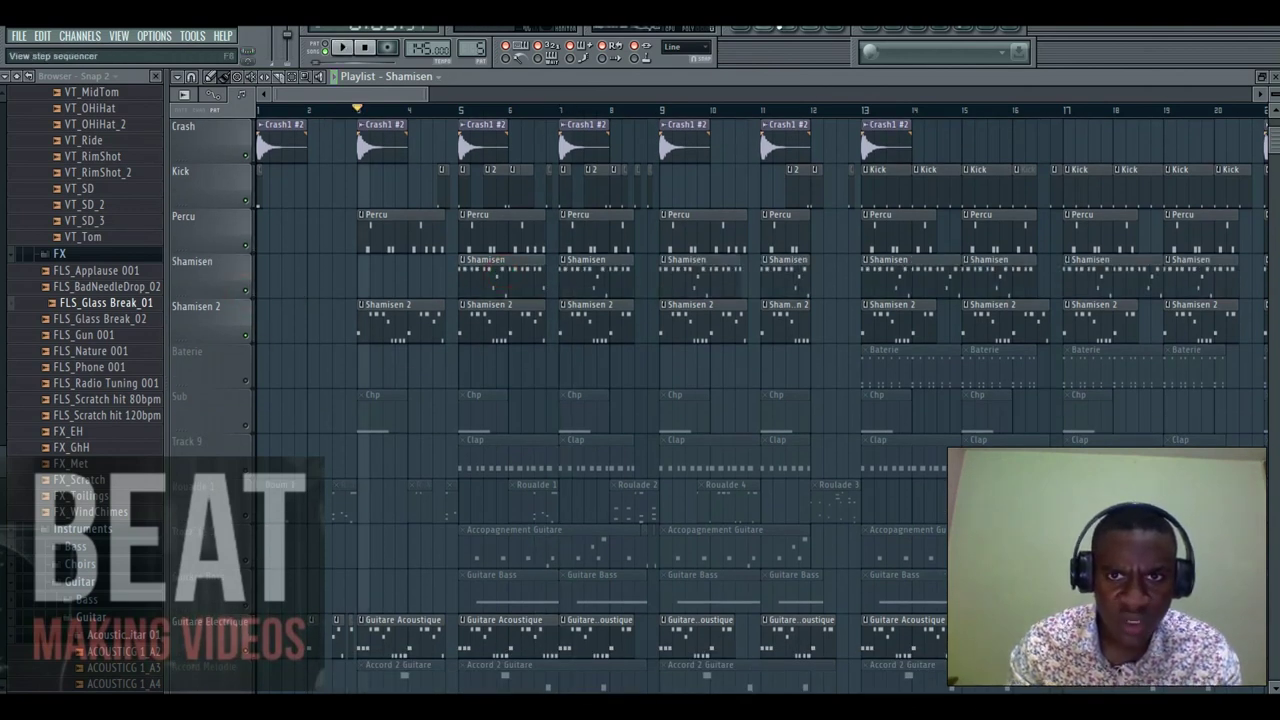
key(F6)
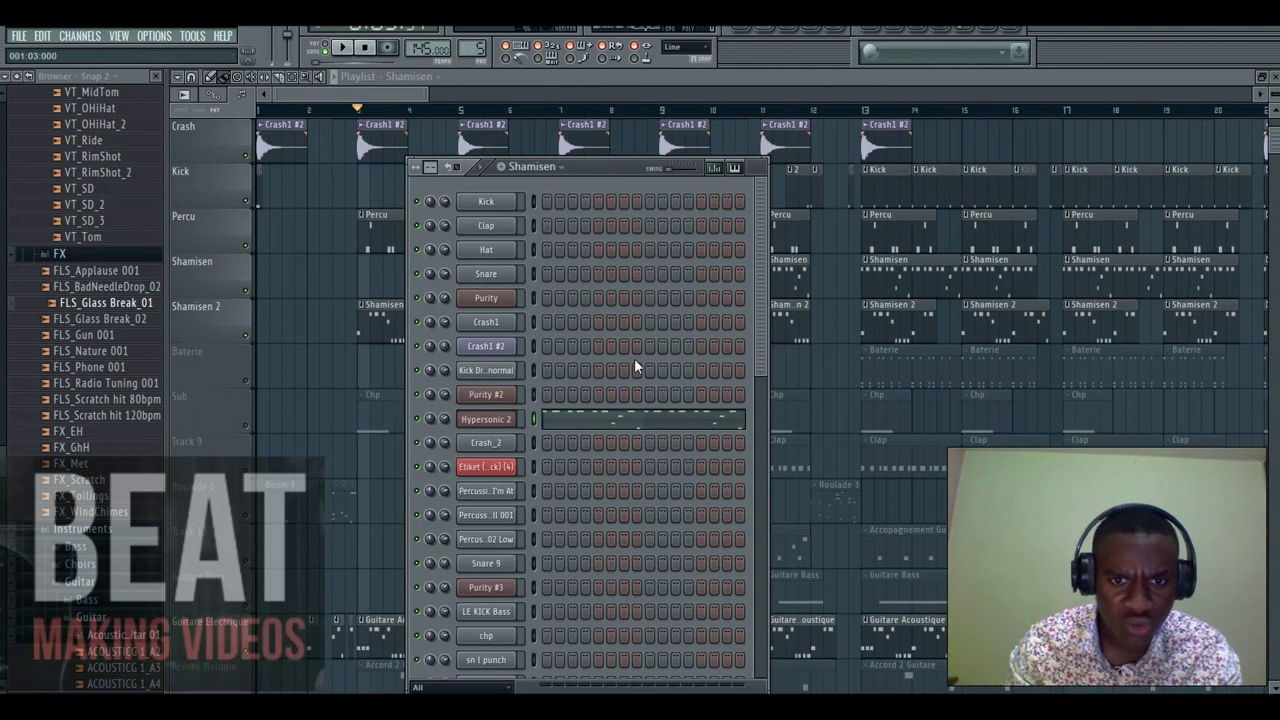
click(607, 421)
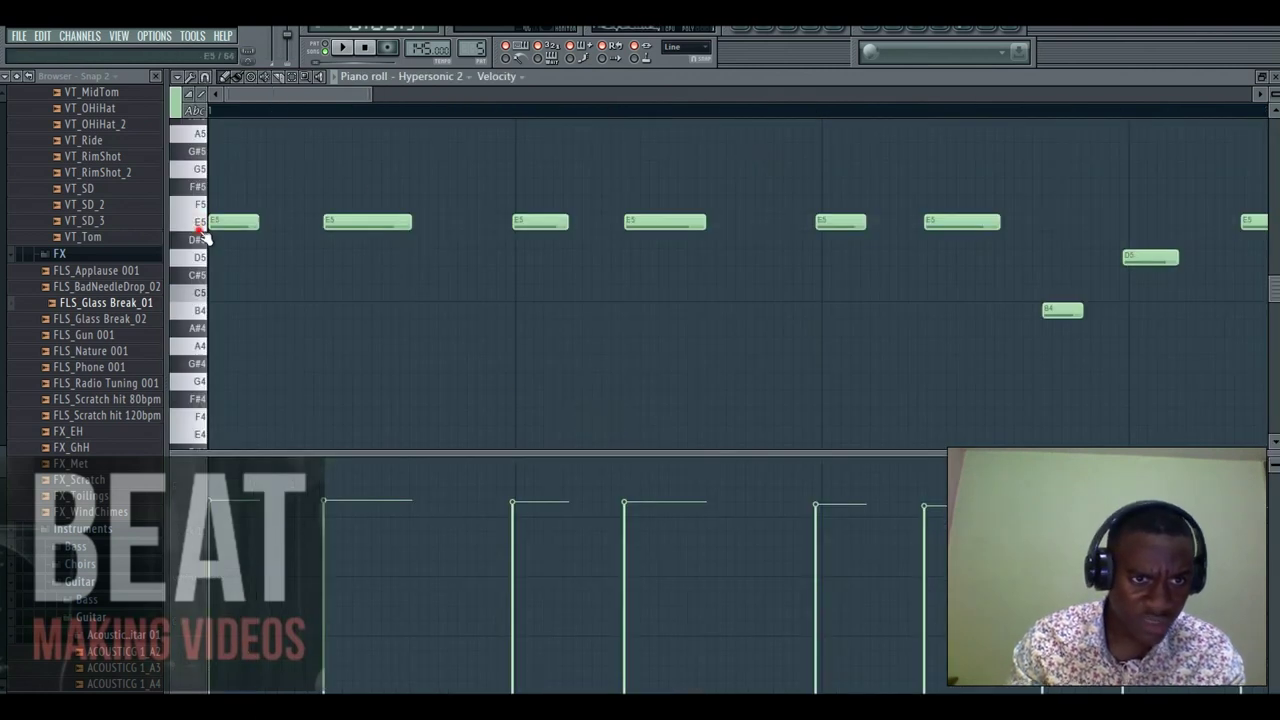
drag(373, 95, 585, 100)
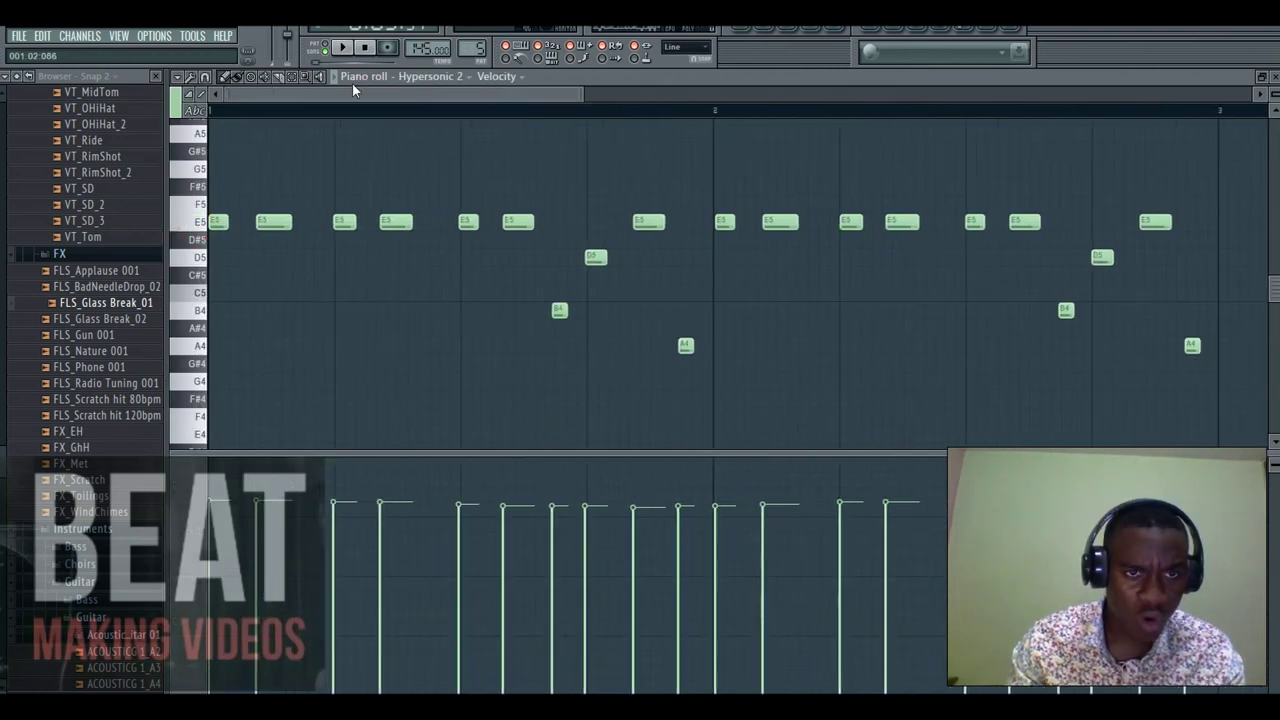
Play the Shamisen pattern's Hypersonic 2 notes on their own in pattern mode, and return to the playlist.
click(329, 47)
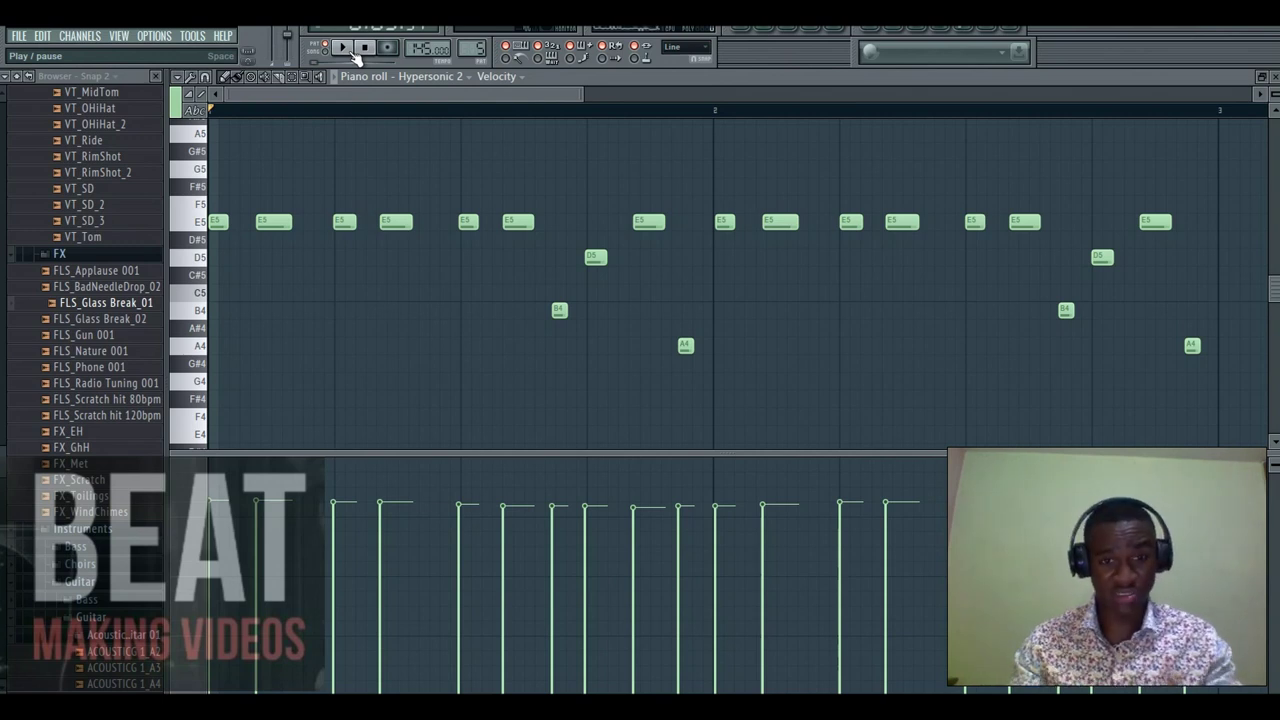
click(350, 50)
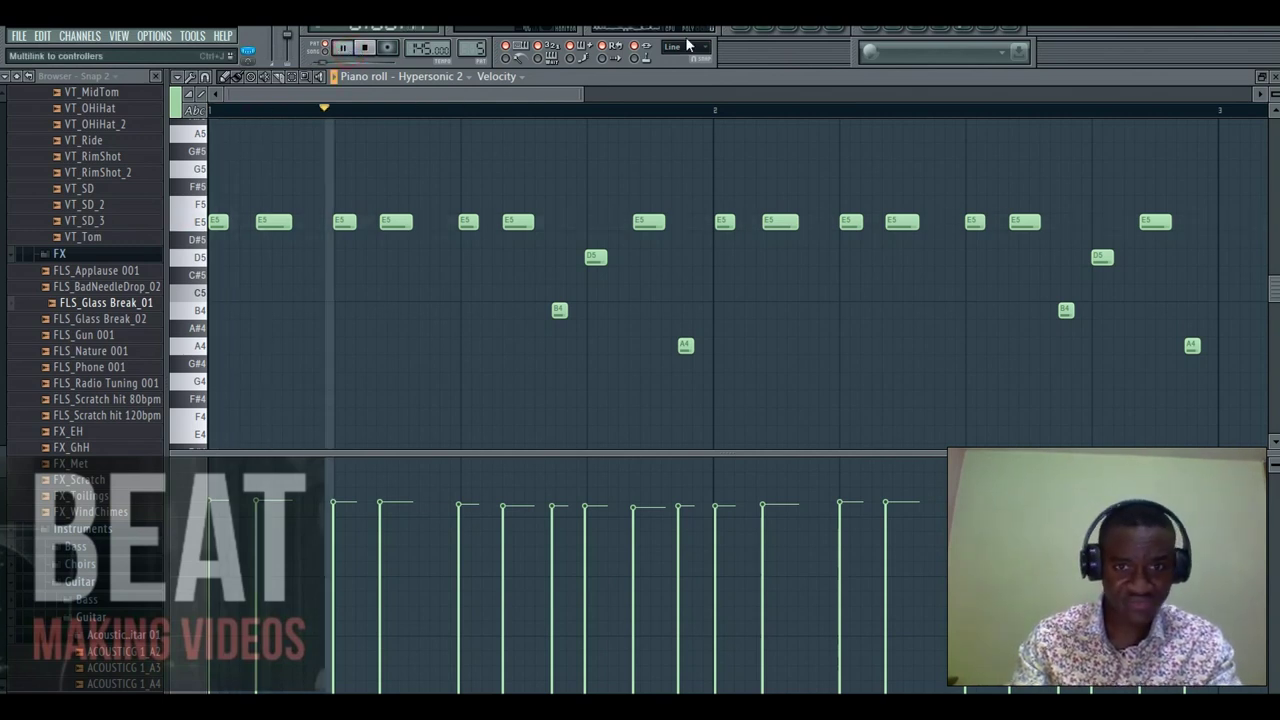
click(746, 31)
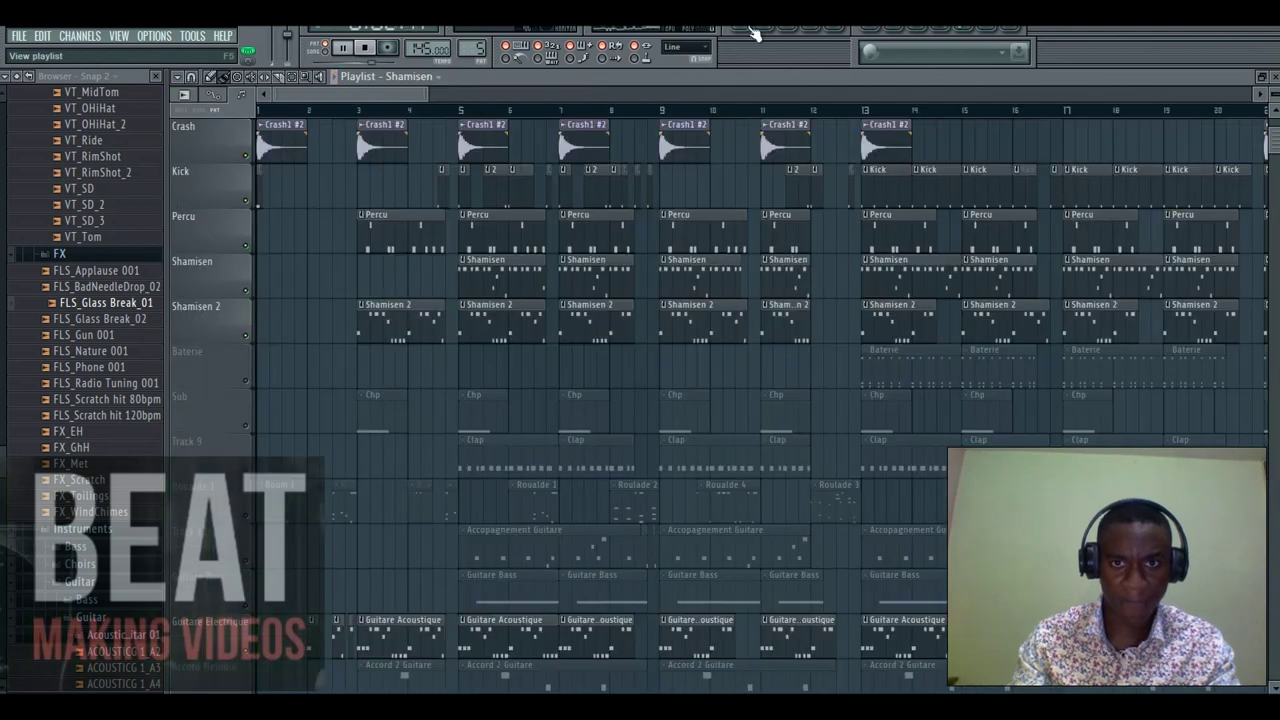
click(790, 31)
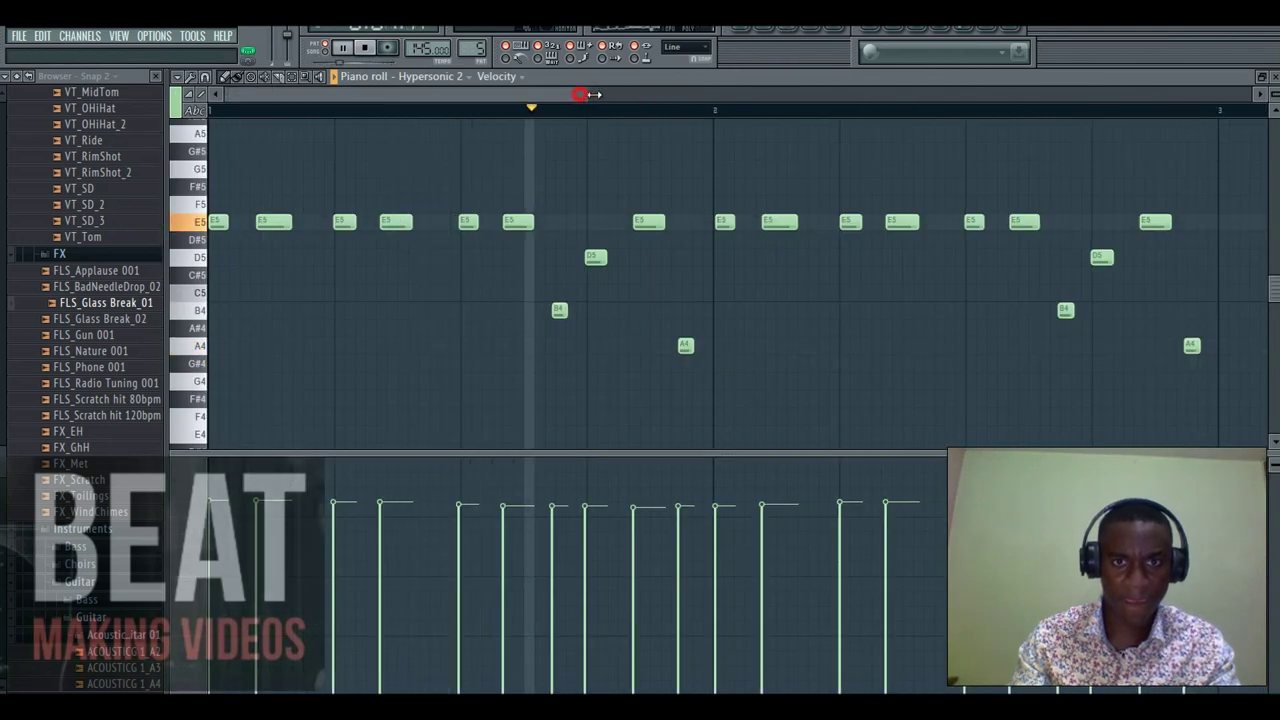
drag(585, 95, 655, 95)
click(740, 31)
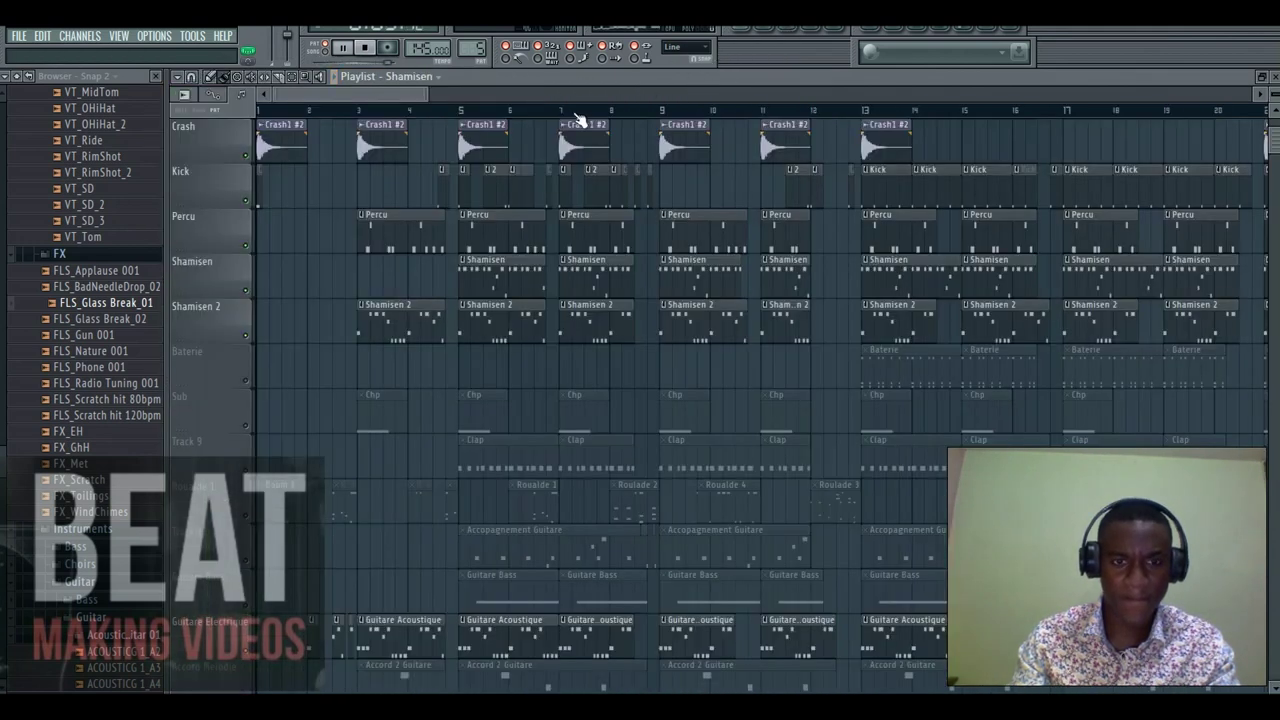
Play the song from bar 5 to hear both shamisen tracks together, and stop playback.
click(464, 112)
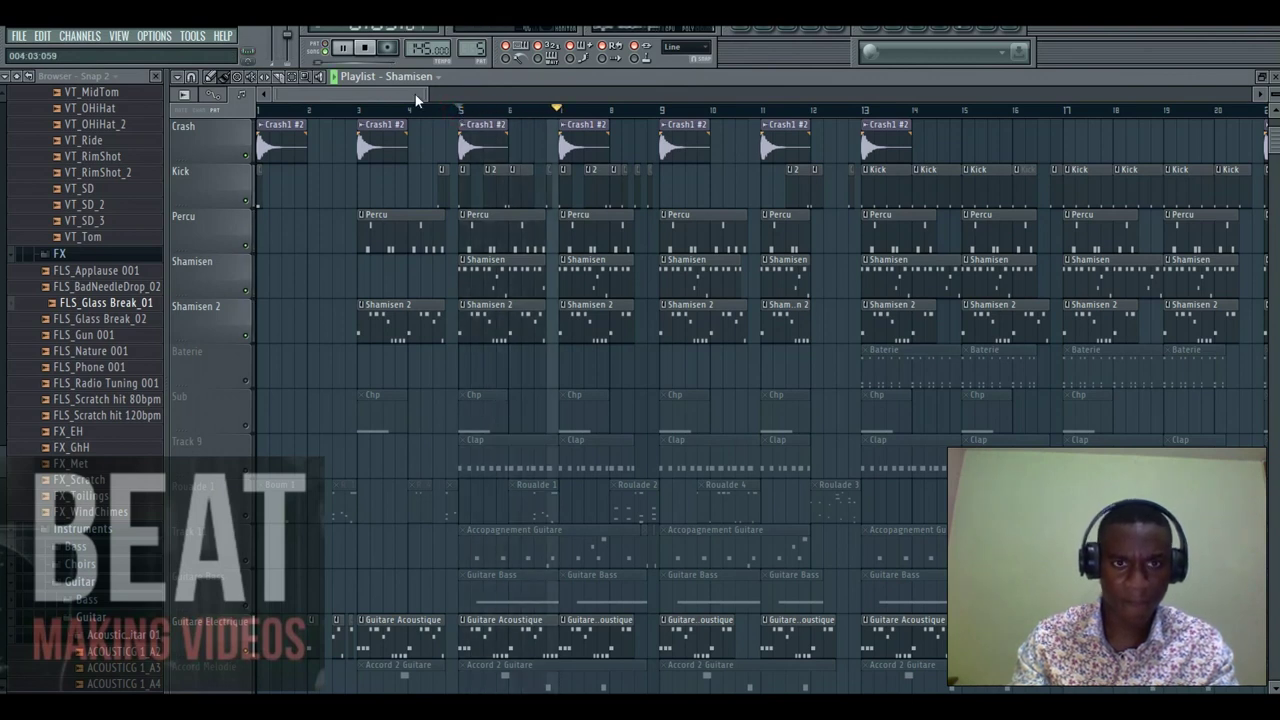
drag(415, 94, 373, 103)
key(space)
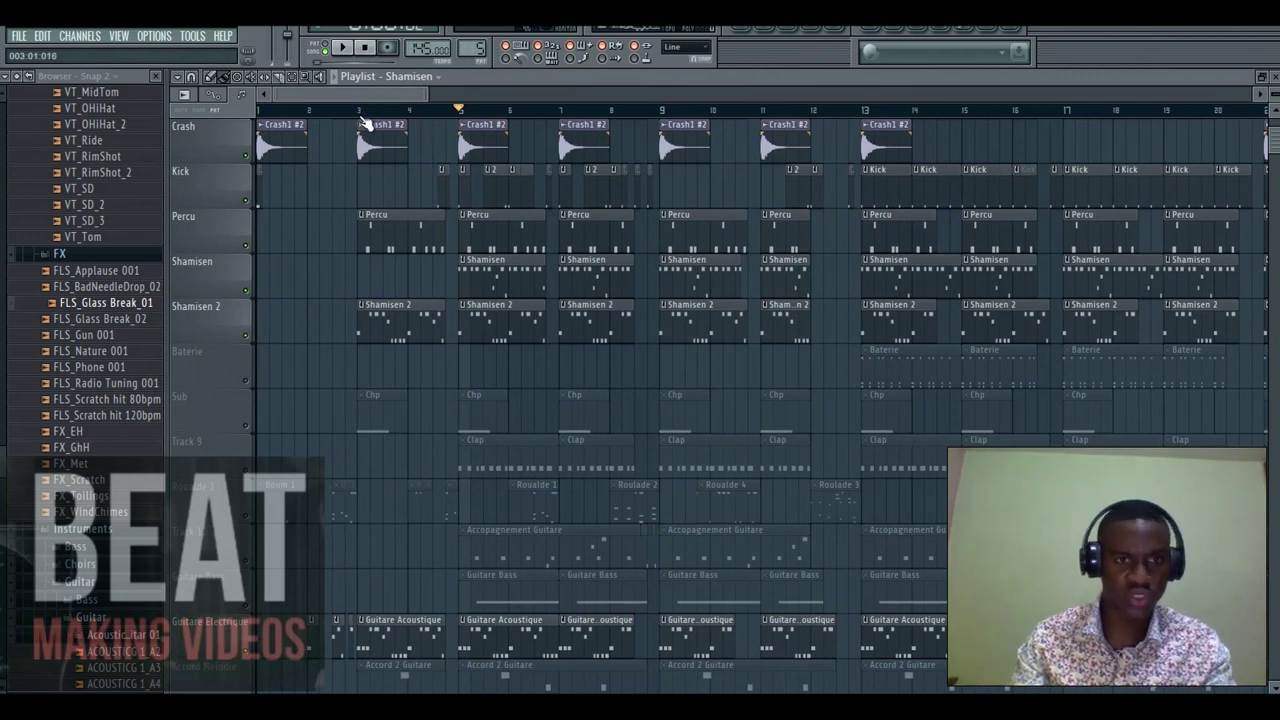
Unmute the Sub track, and examine the Chp pattern's chp channel in the step sequencer before closing it.
click(360, 113)
scroll(355, 300, down, 1)
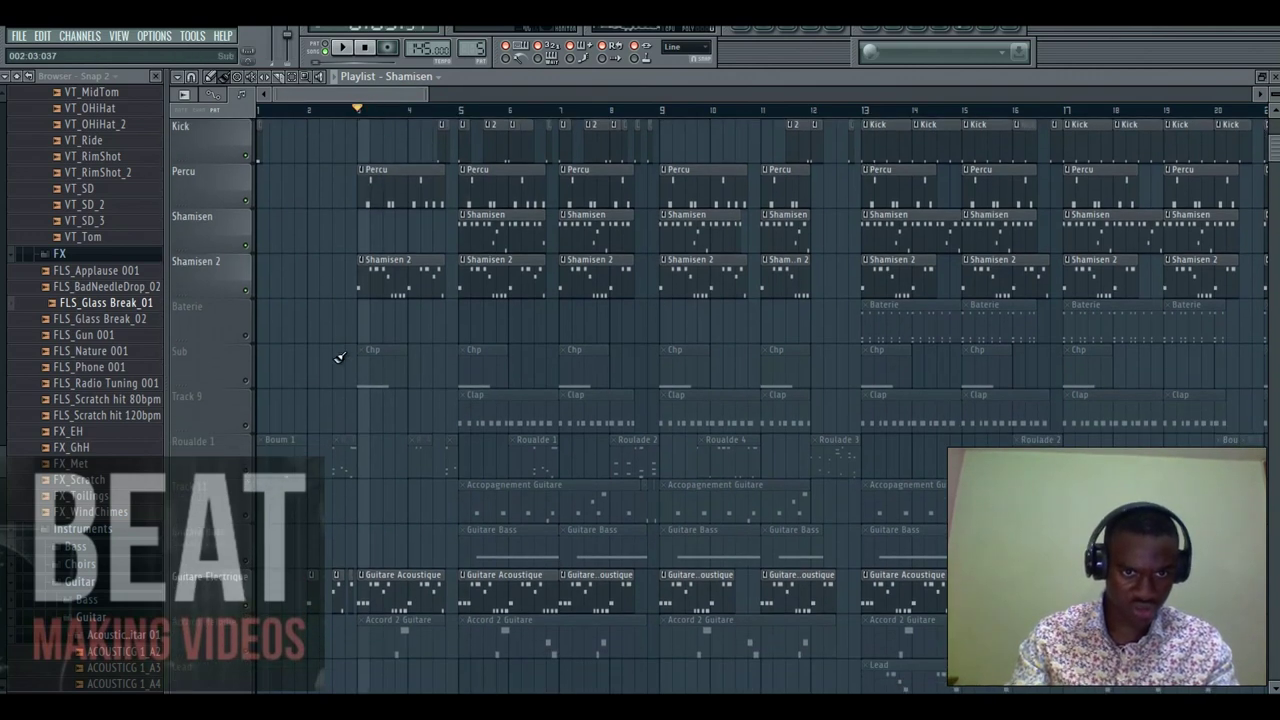
click(244, 381)
double_click(388, 350)
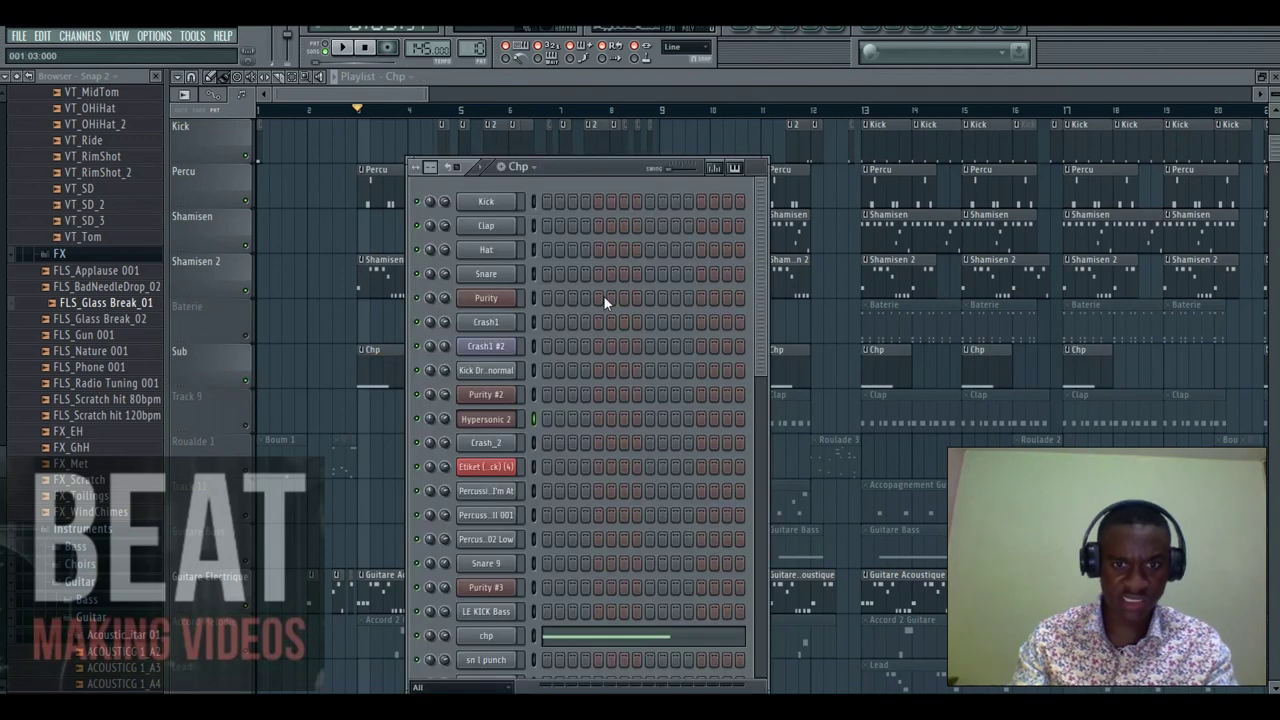
scroll(545, 420, down, 4)
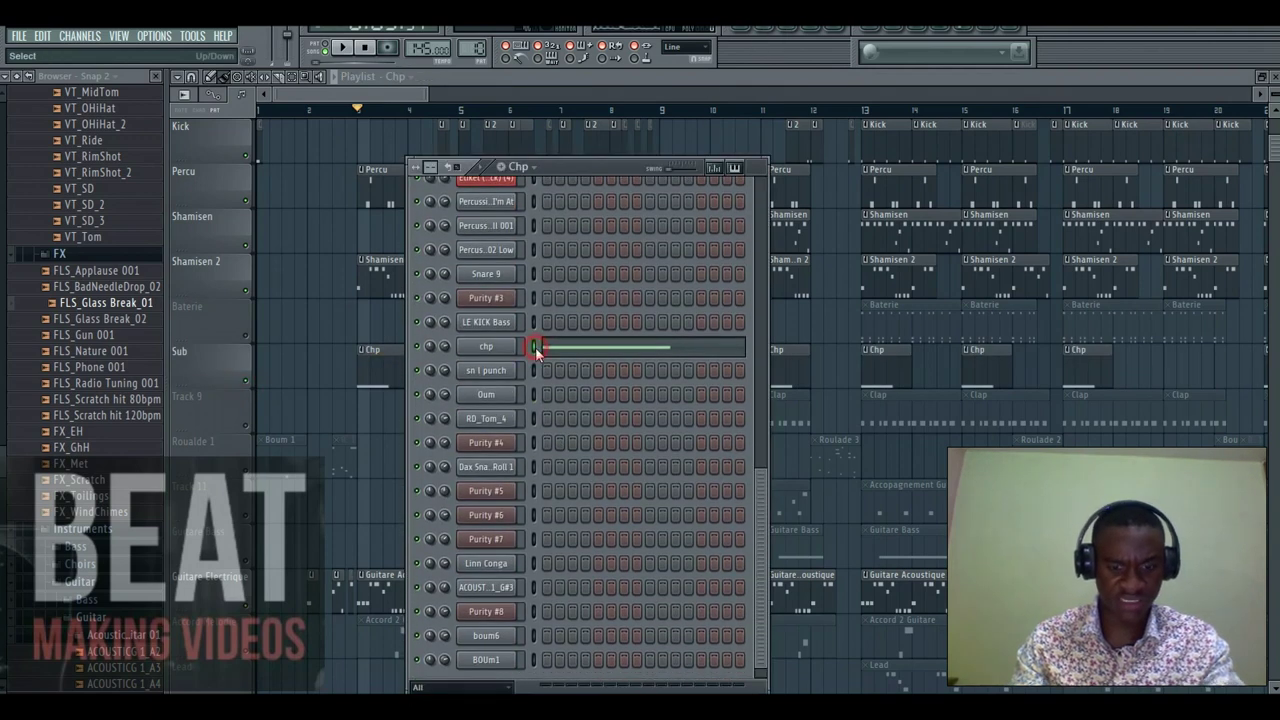
click(535, 347)
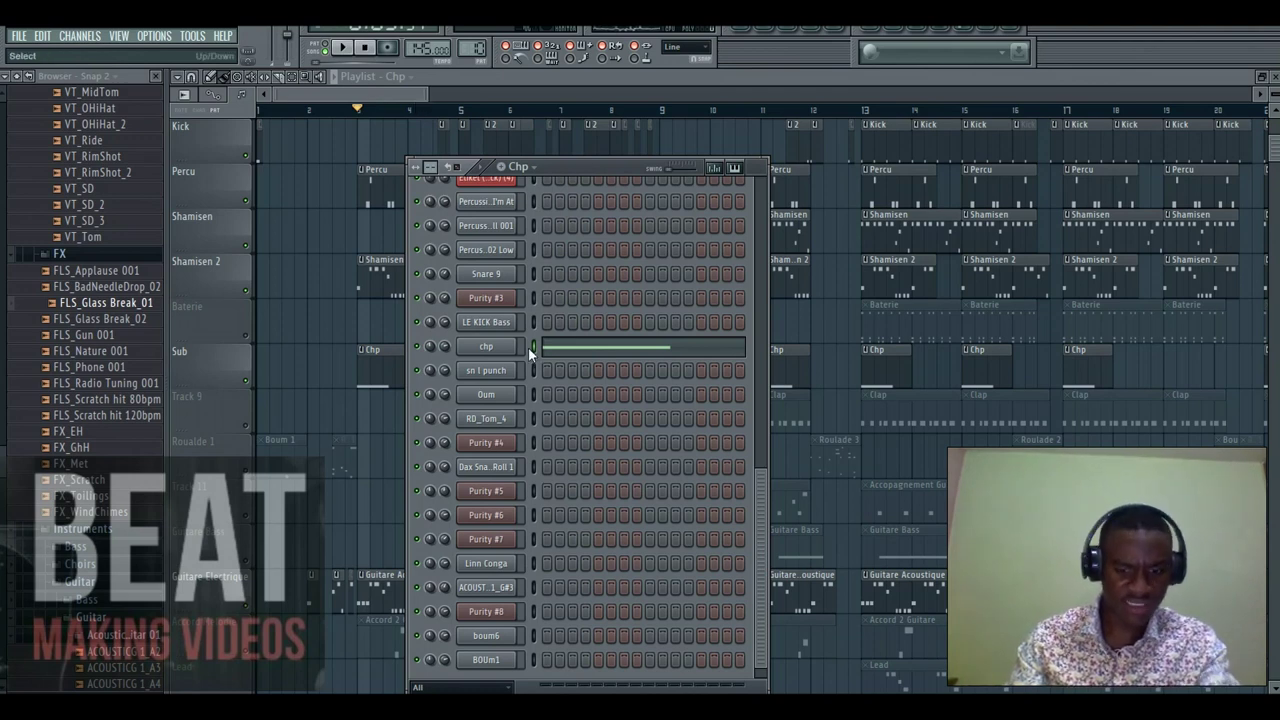
click(404, 88)
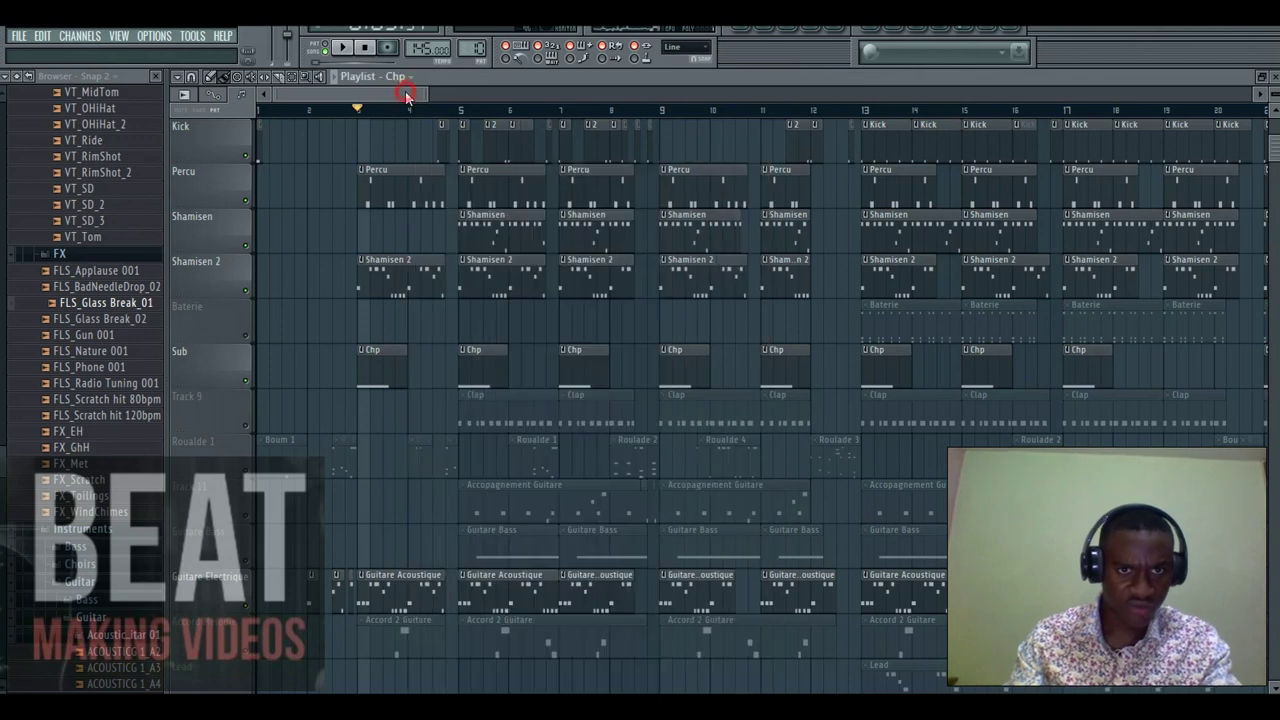
Unmute Track 9 and play the Clap pattern with its Purity #3 notes open in the piano roll, then stop.
click(246, 427)
click(489, 420)
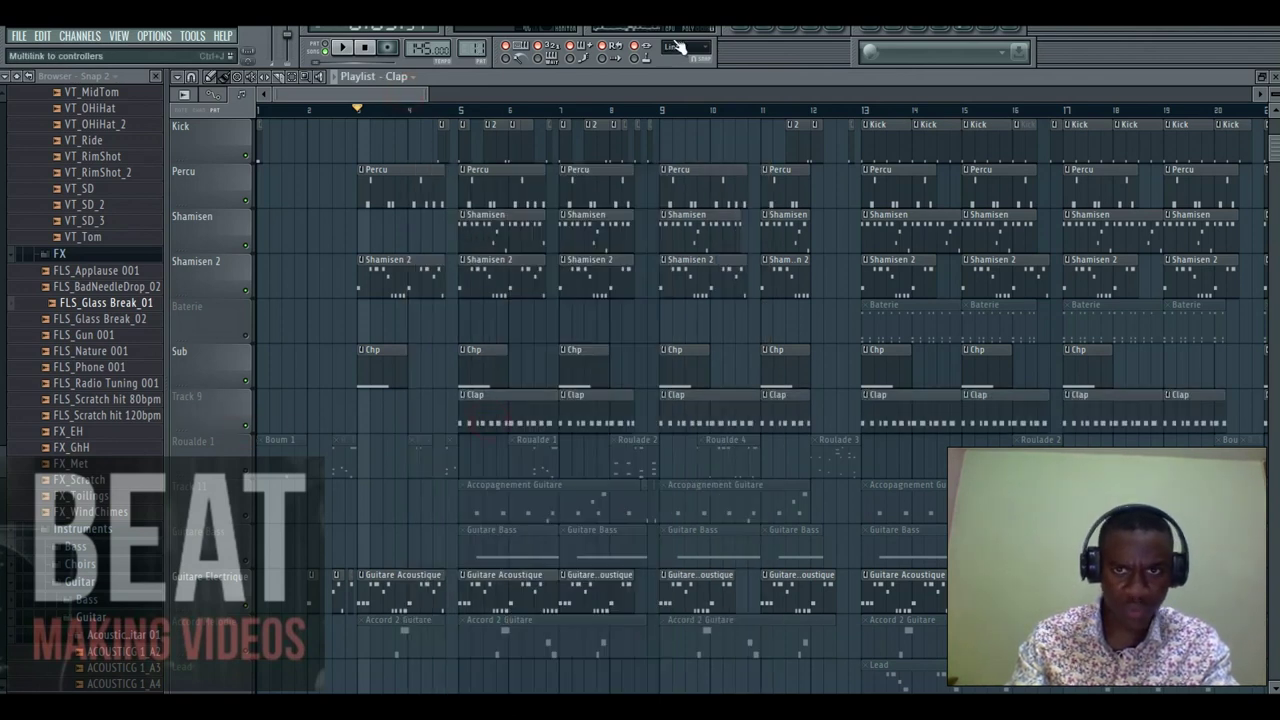
click(776, 33)
click(341, 47)
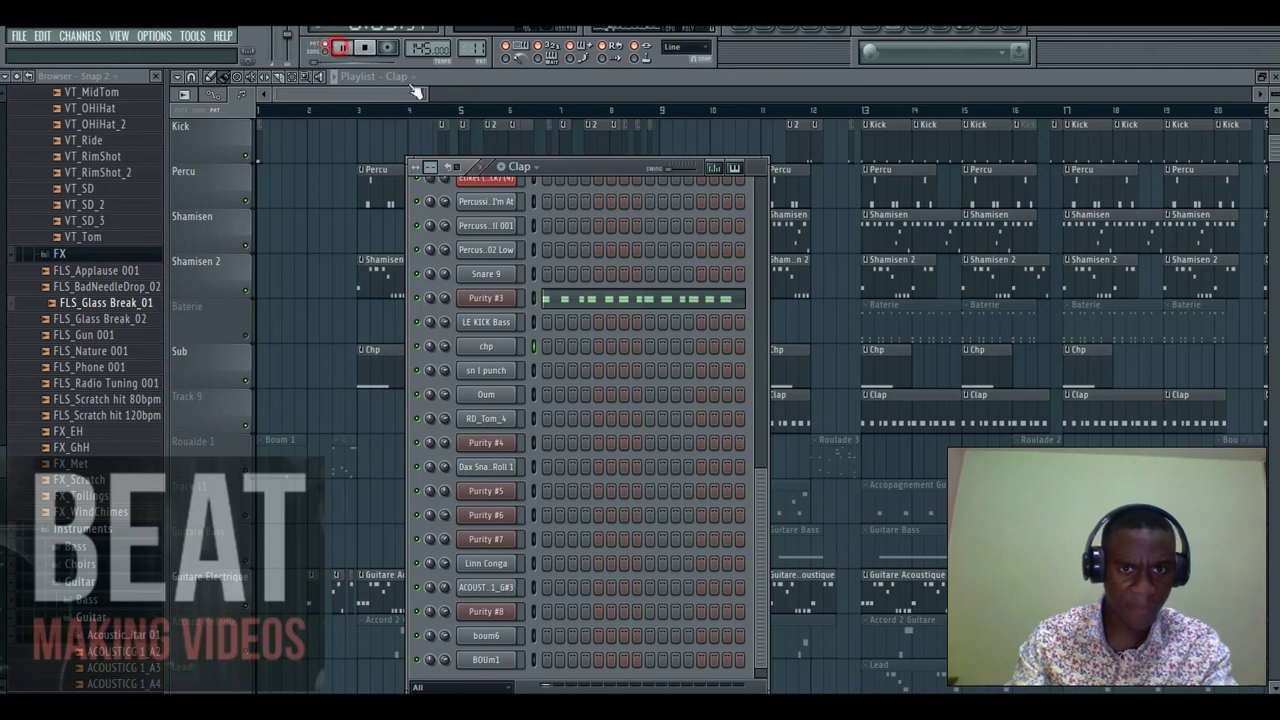
click(595, 298)
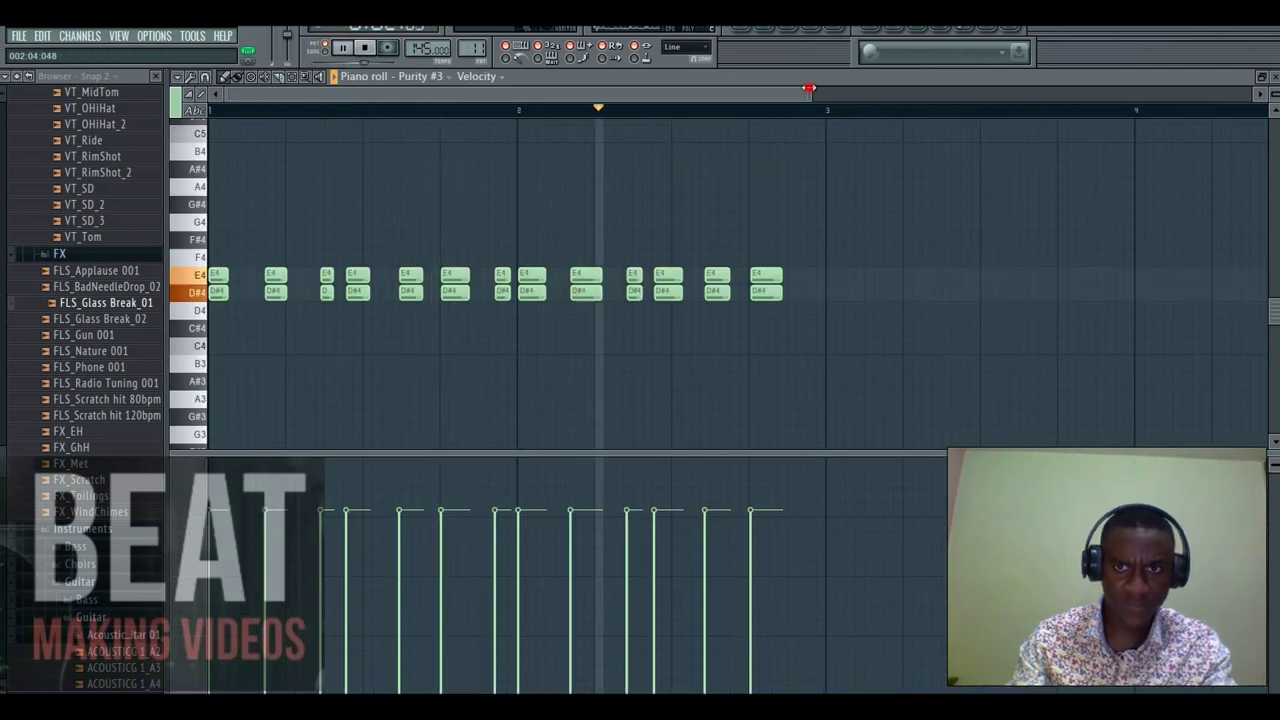
drag(810, 94, 703, 100)
key(space)
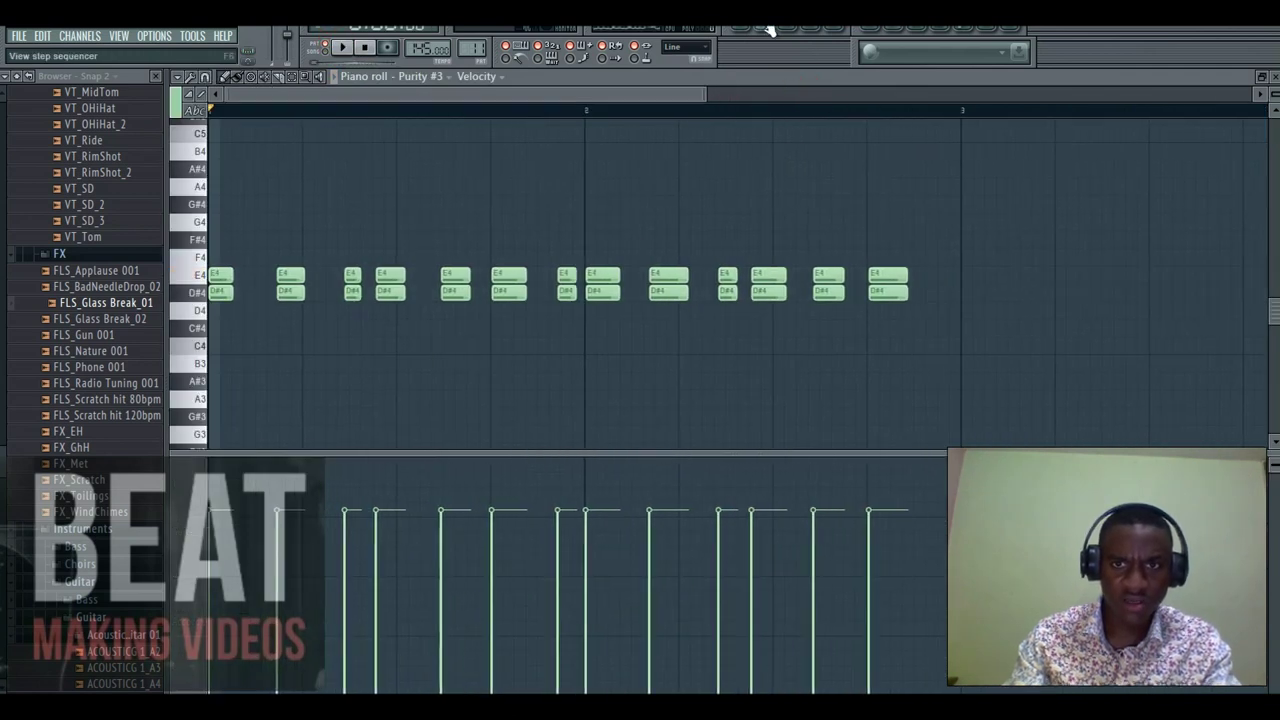
Open the Purity #3 instrument from the step sequencer to view its Snares preset, and close it.
click(776, 33)
click(508, 298)
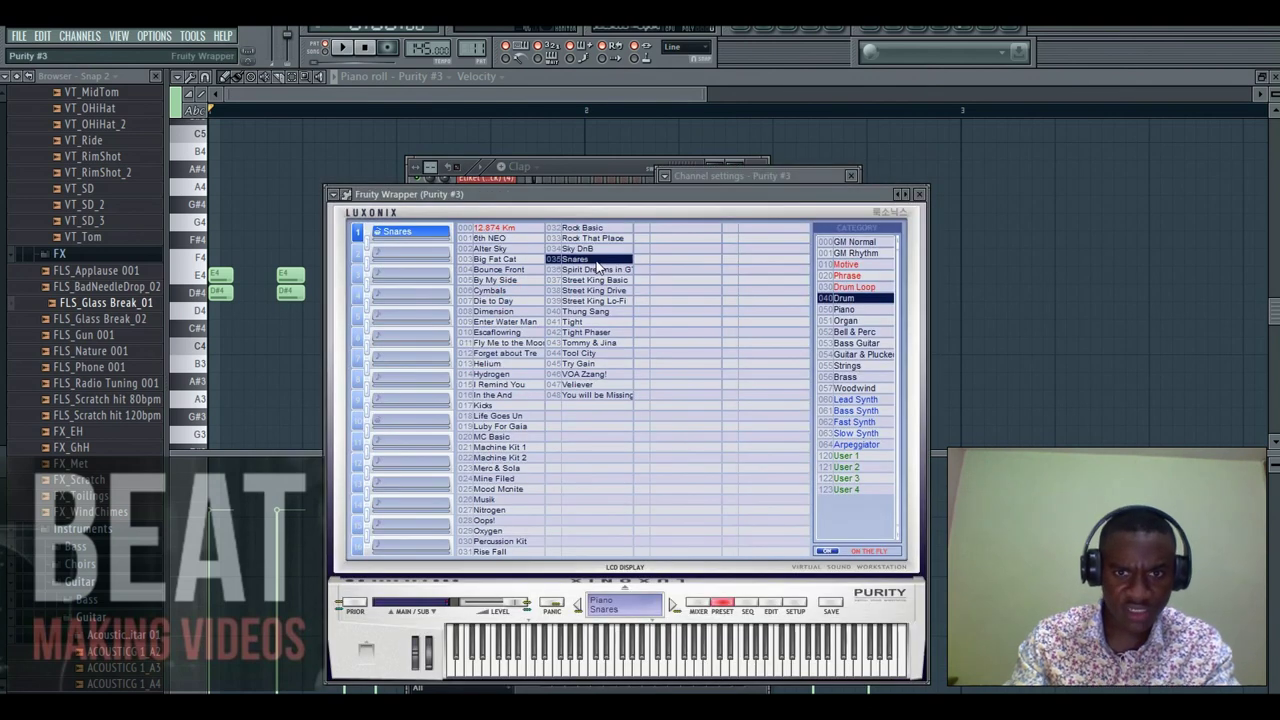
click(517, 97)
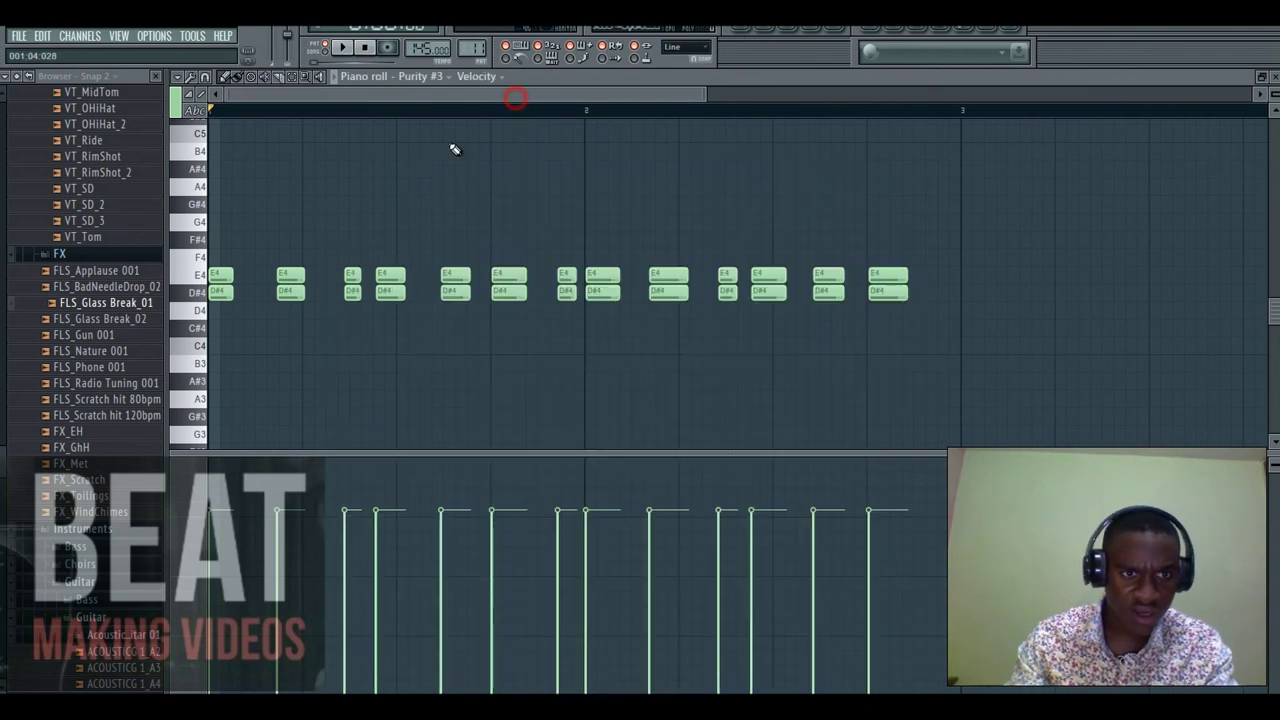
Audition the D#4 and E4 keys in the piano roll, and check the mixer's Master track effects.
drag(203, 296, 202, 277)
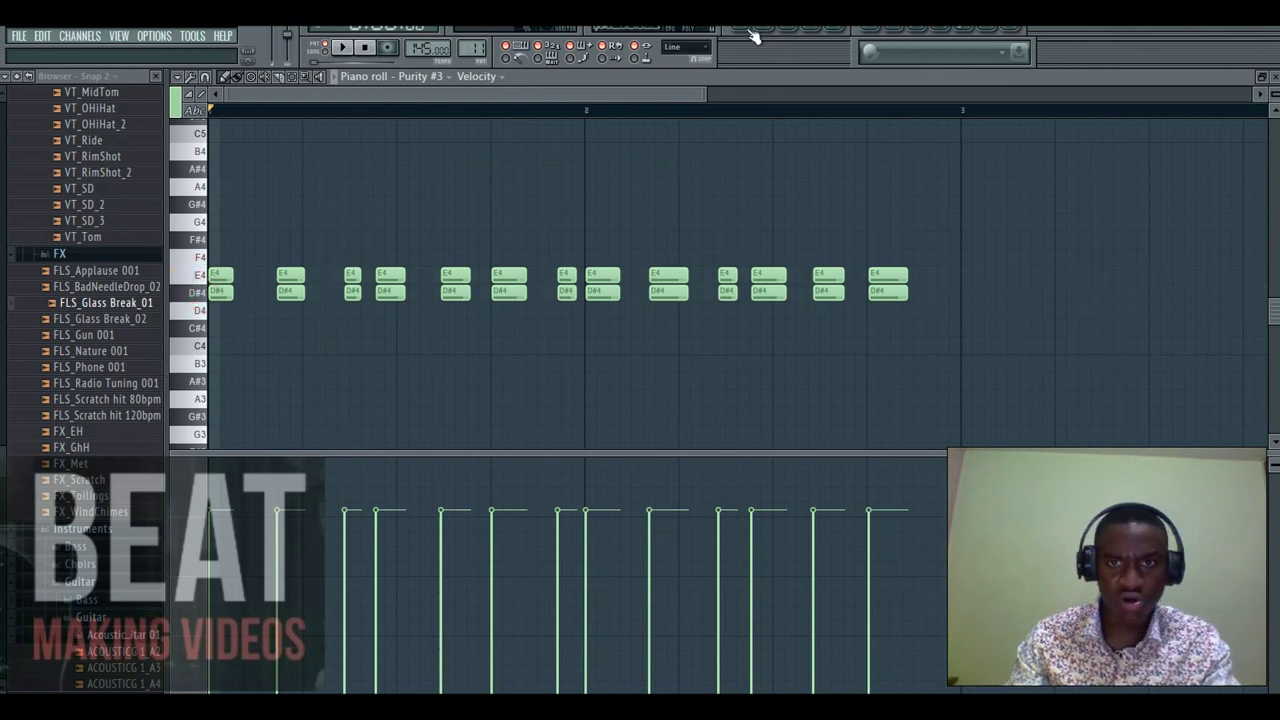
click(848, 32)
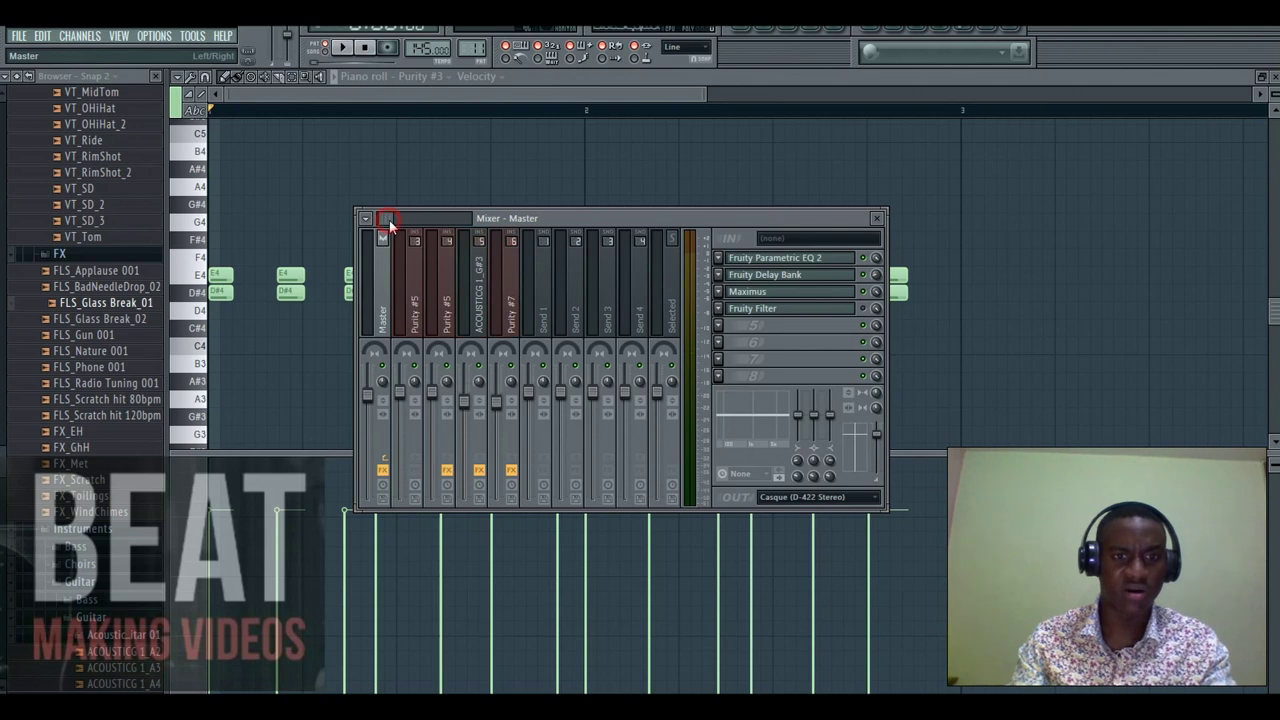
drag(388, 220, 391, 221)
Play the song from bar 5 to hear the Clap and Sub parts in the mix, and stop playback.
key(space)
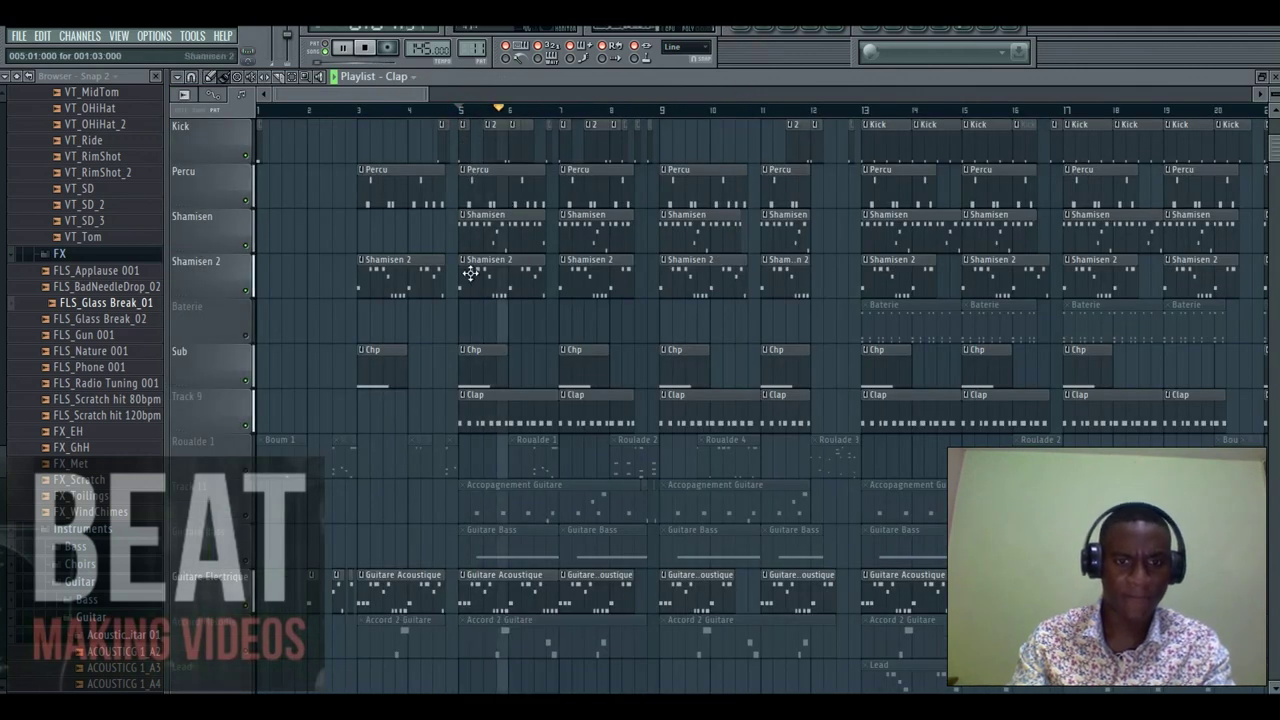
scroll(477, 272, down, 1)
scroll(430, 200, up, 3)
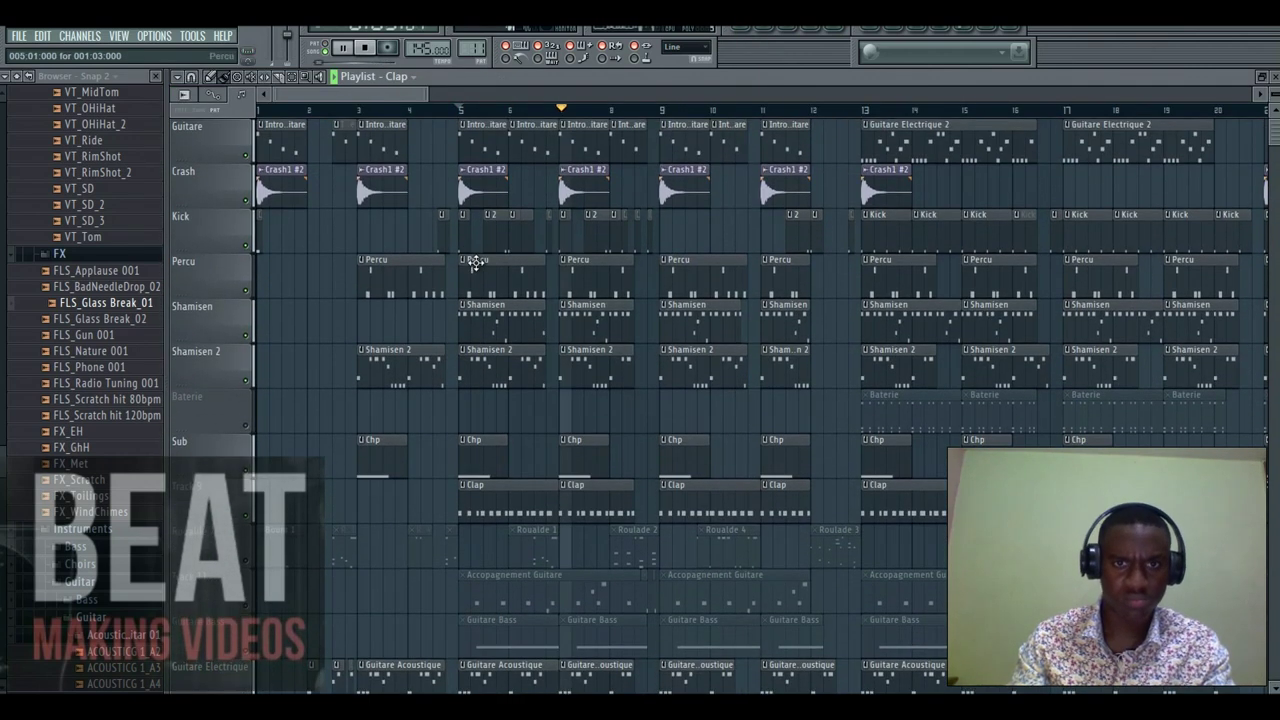
scroll(420, 170, down, 2)
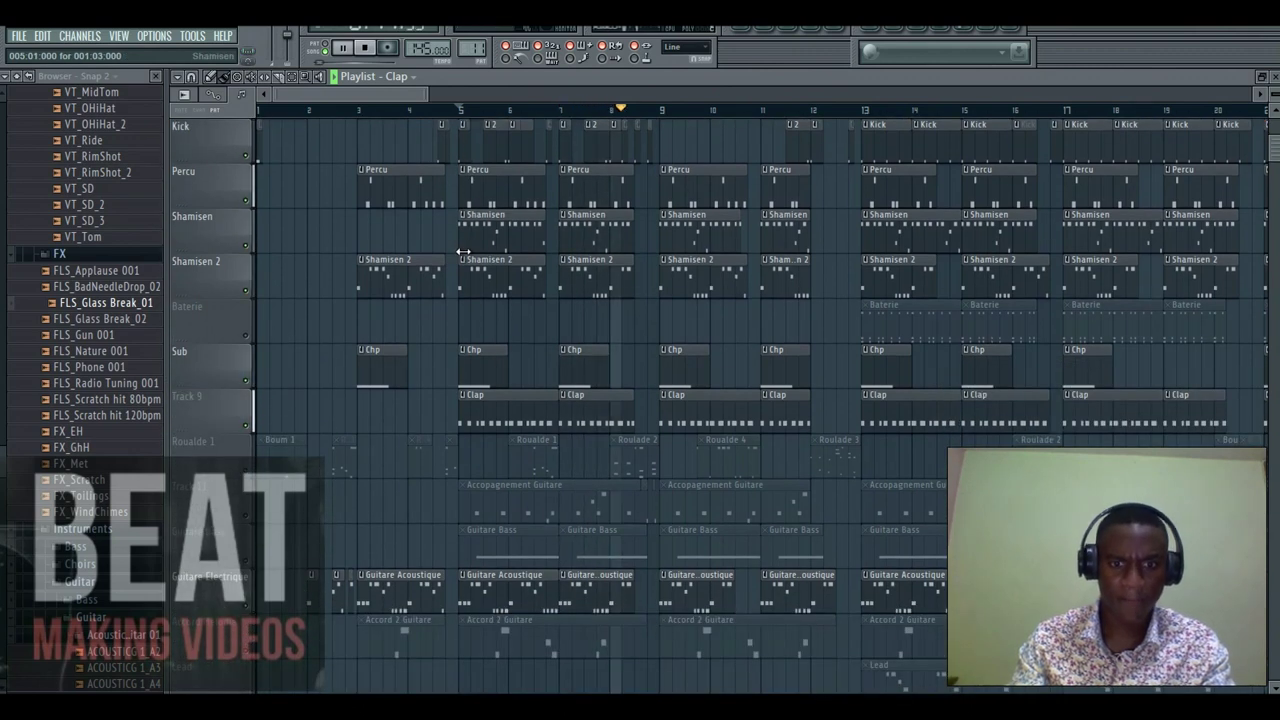
scroll(474, 218, up, 1)
key(space)
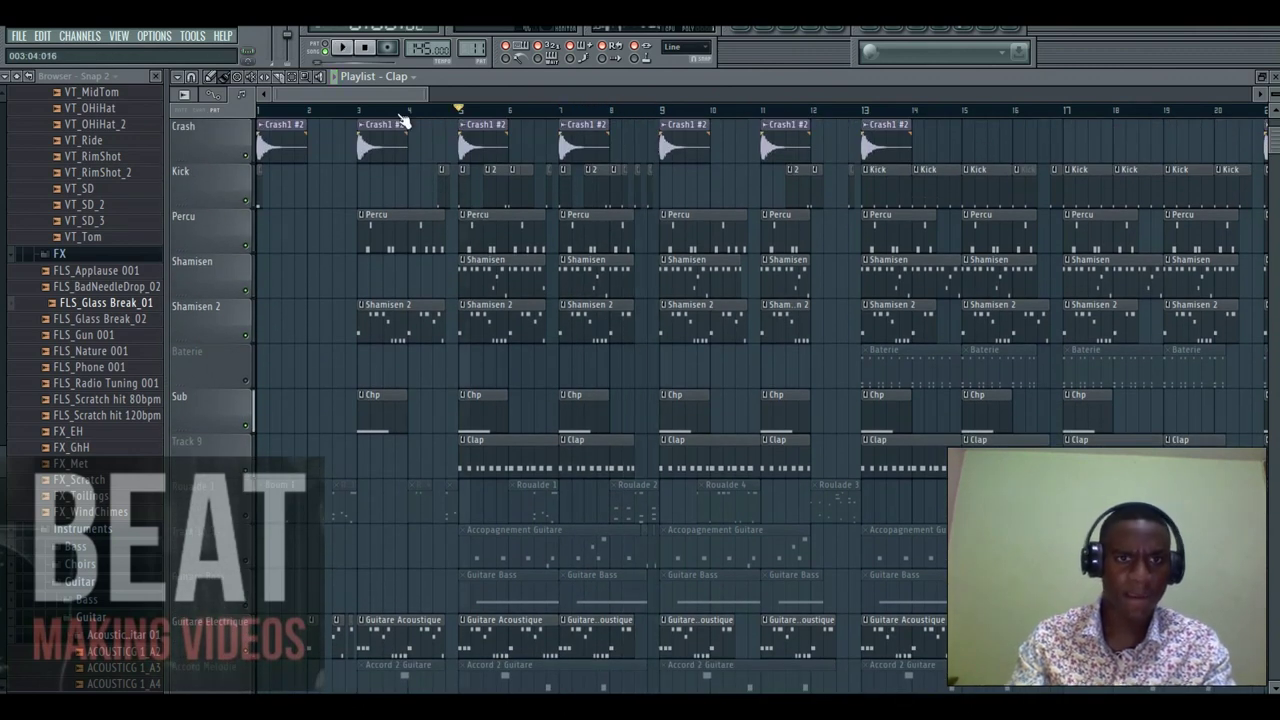
Unmute the Accord Melodie track and open the Purity notes of the Accord 2 Guitare pattern in the piano roll.
scroll(462, 216, down, 1)
scroll(460, 216, down, 3)
click(371, 509)
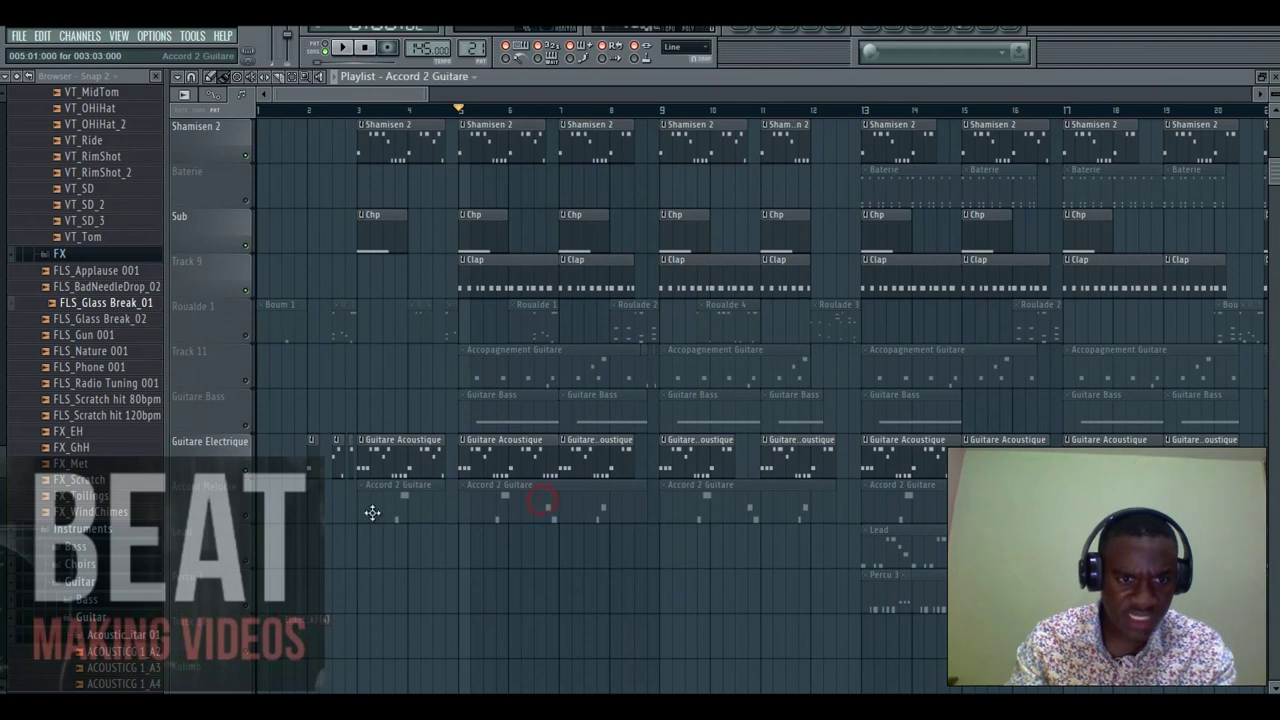
click(247, 516)
click(764, 29)
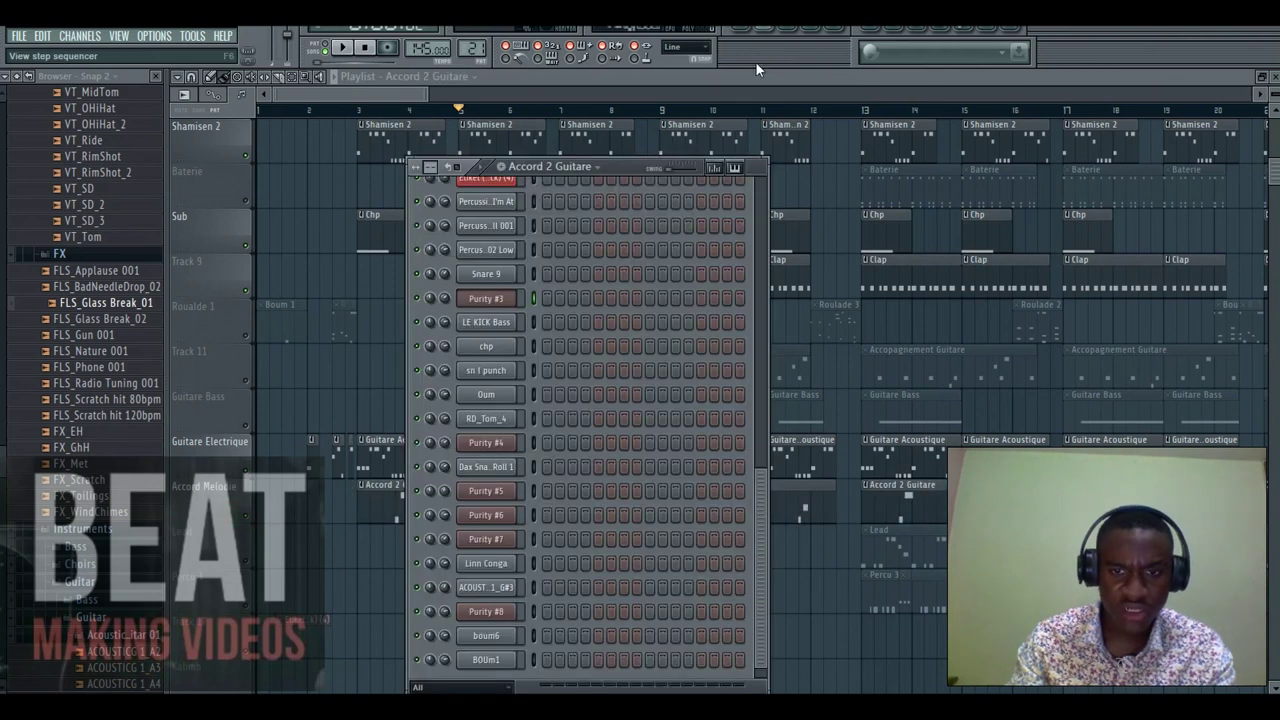
scroll(696, 273, up, 12)
click(634, 304)
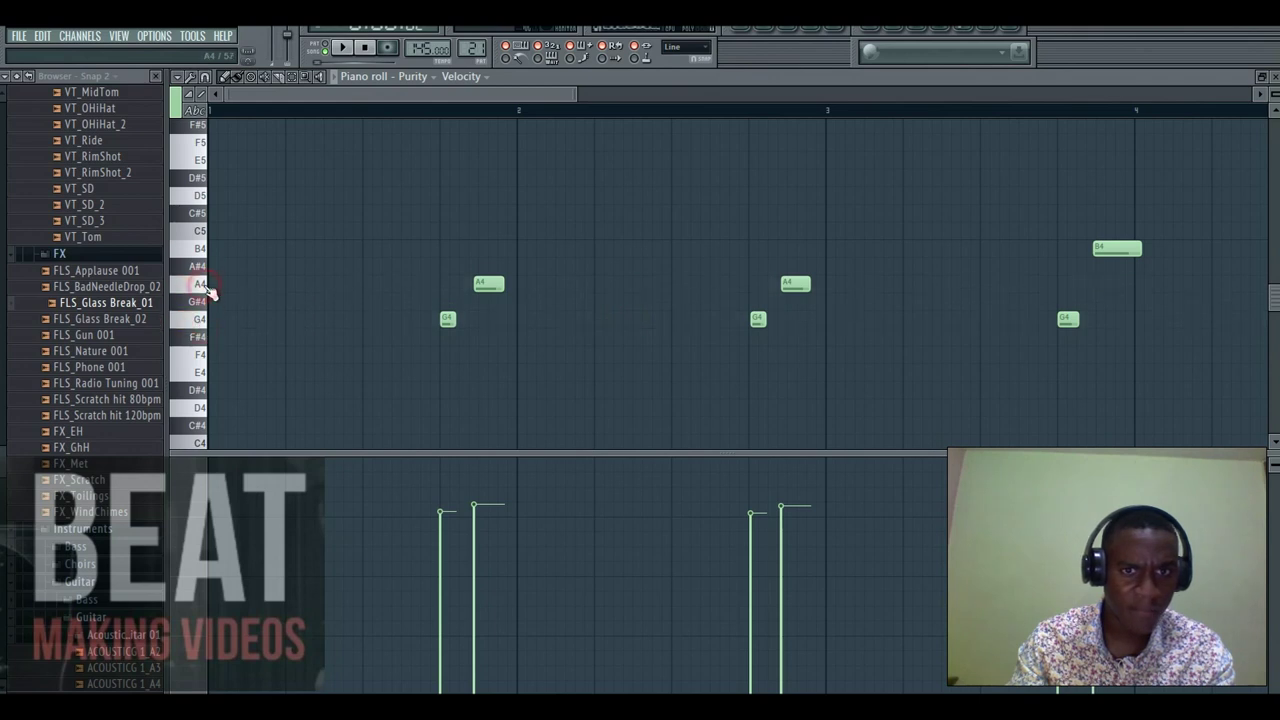
Play the Accord 2 Guitare melody in the piano roll, stop it, and replay the pattern on its own.
key(space)
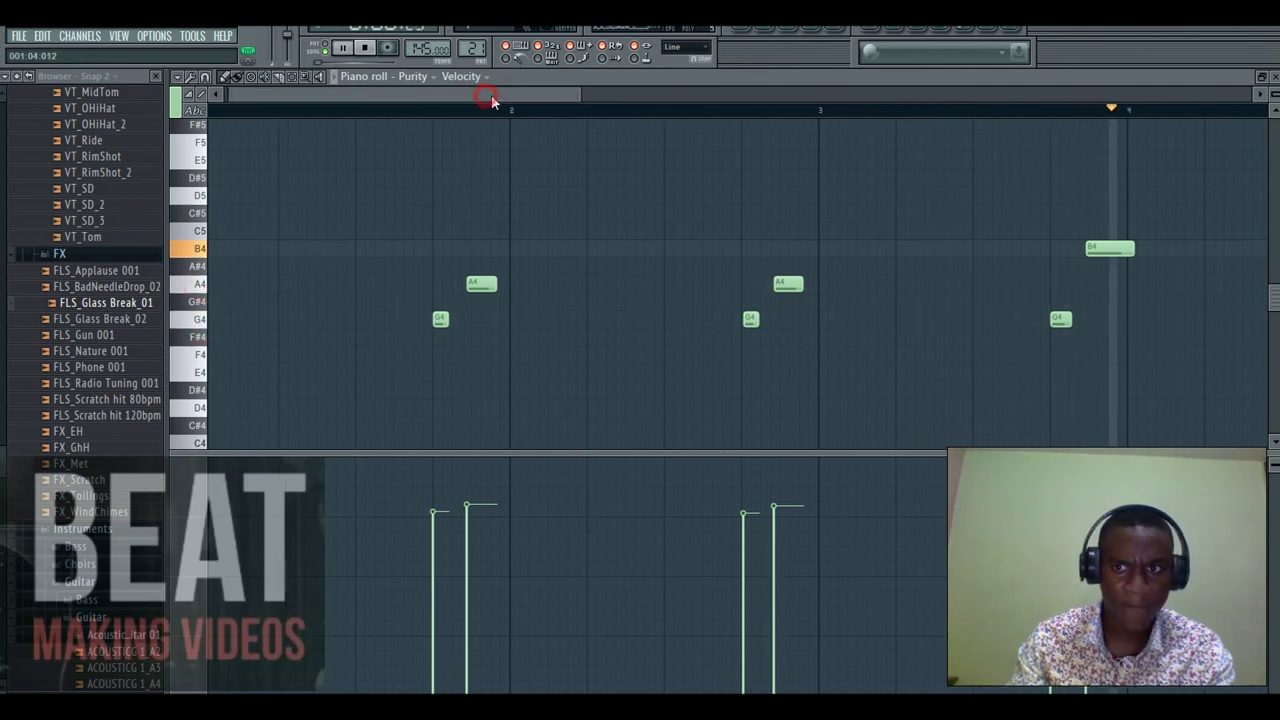
drag(491, 94, 589, 94)
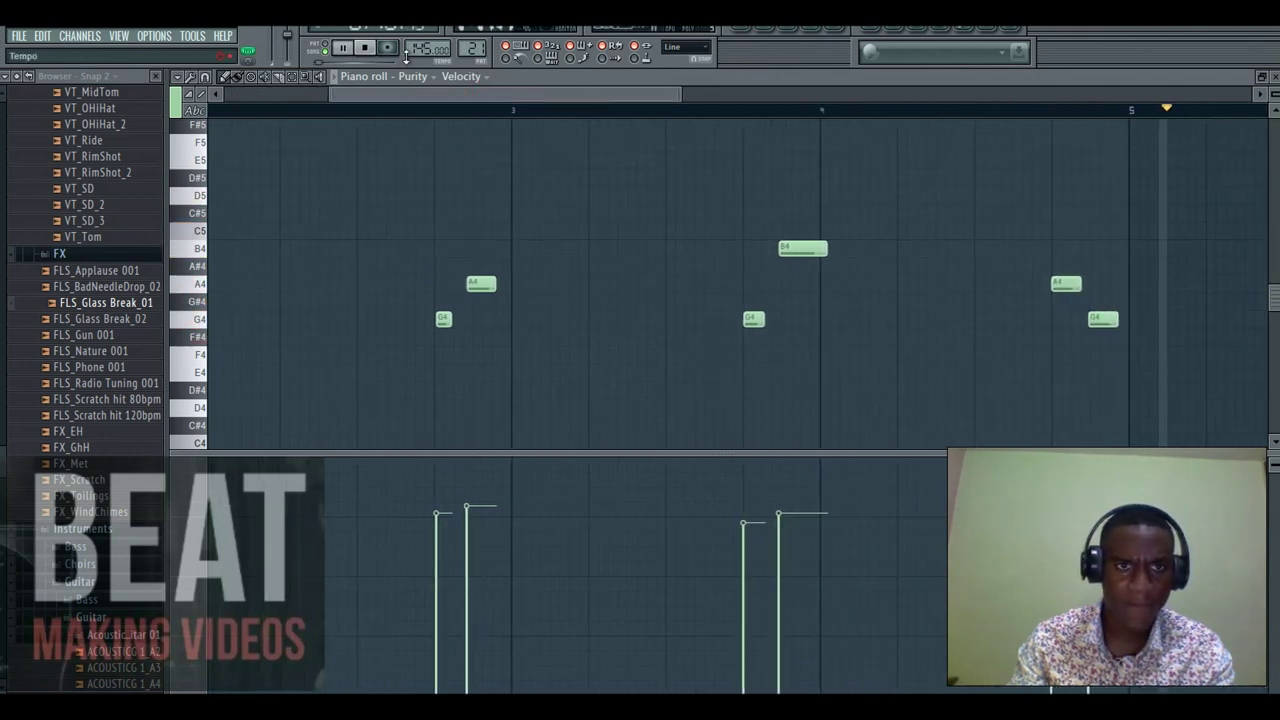
click(342, 48)
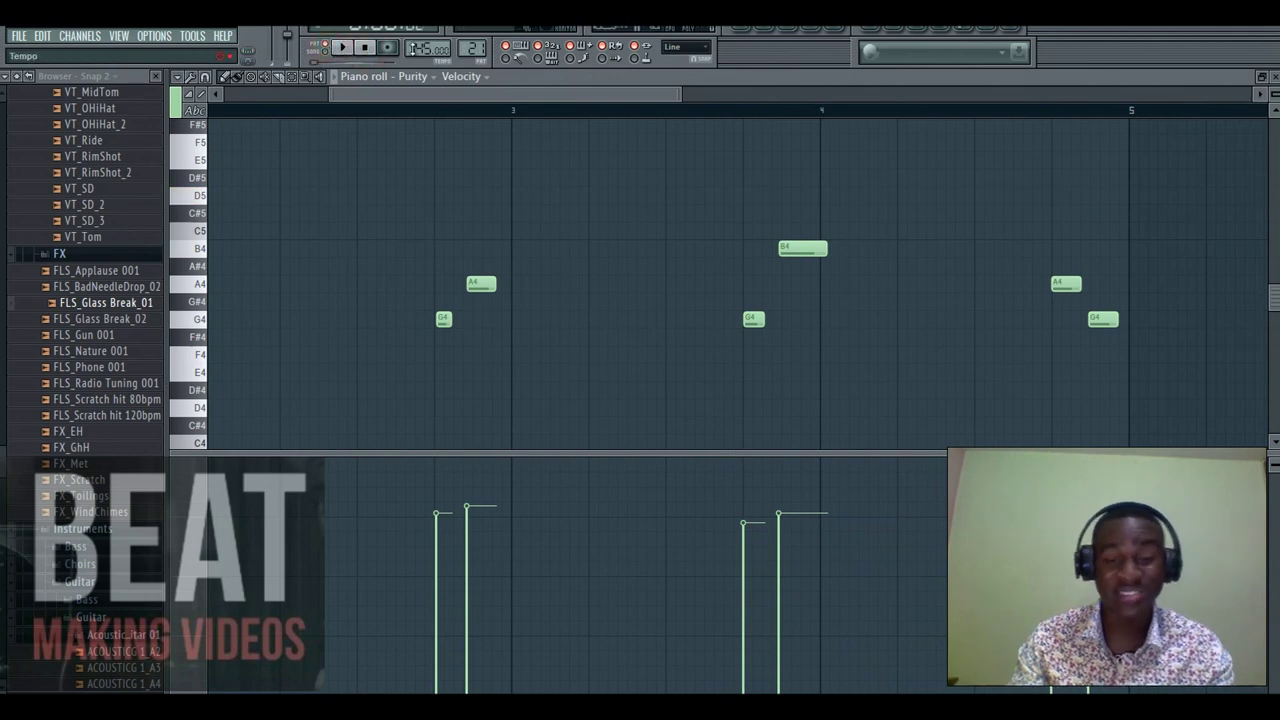
click(345, 50)
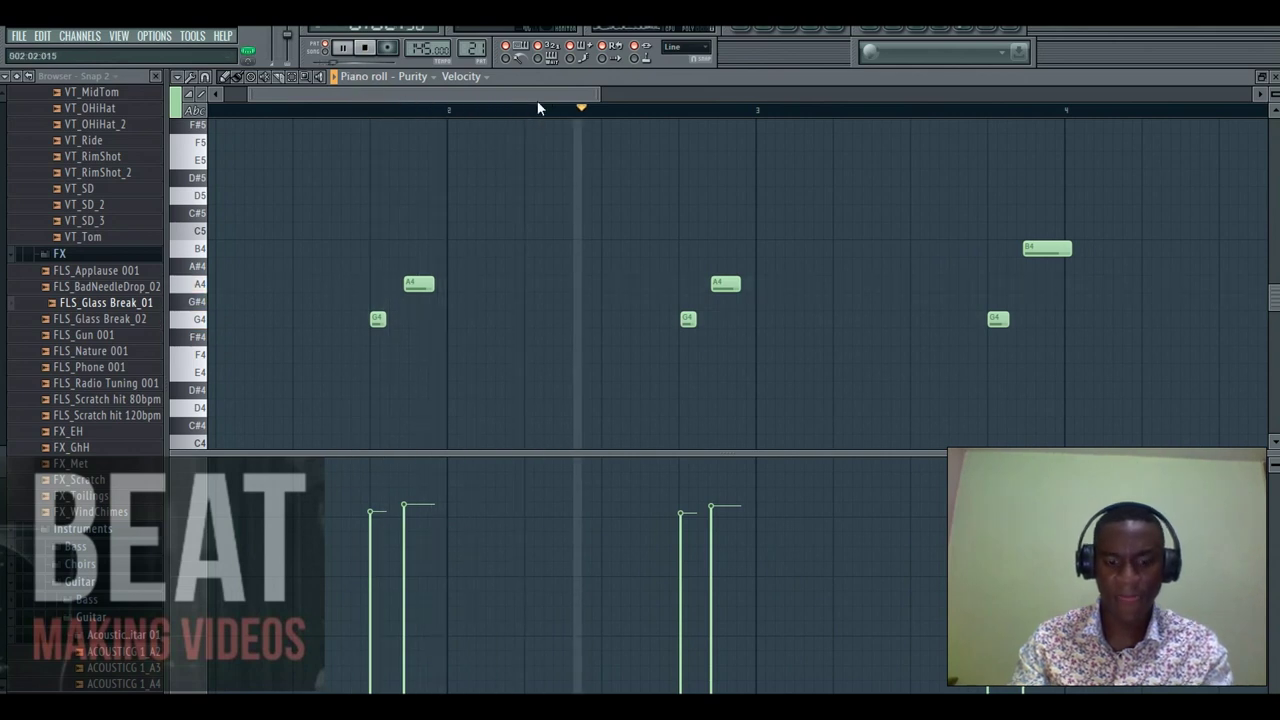
drag(543, 99, 935, 94)
Play the song in the playlist from bar 3 to hear the Accord Melodie track in the mix, and stop playback.
click(730, 28)
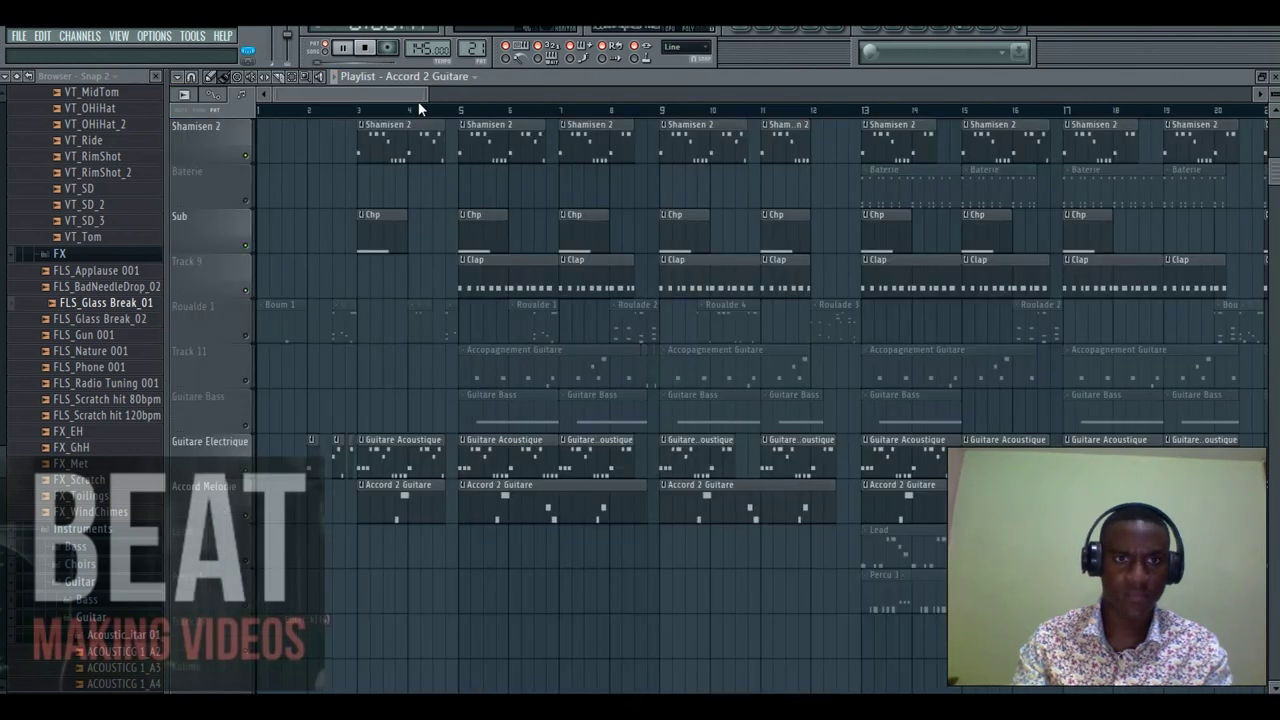
click(371, 112)
scroll(413, 221, down, 5)
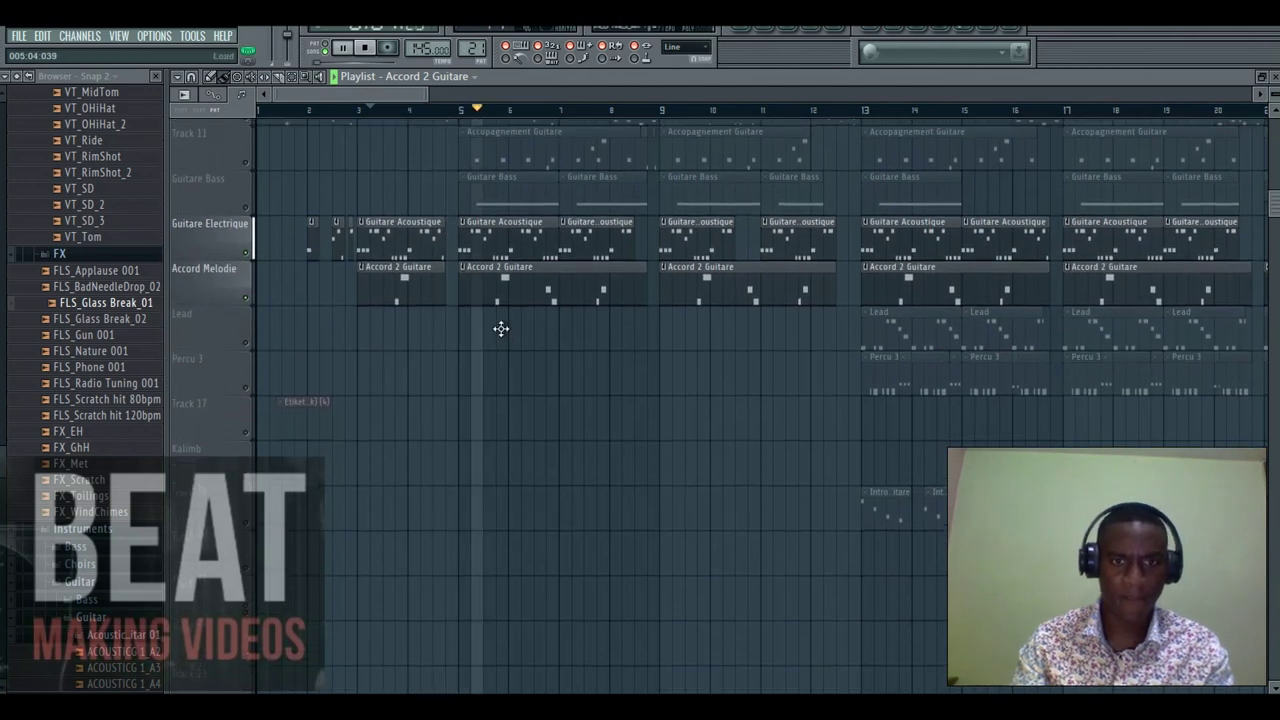
scroll(520, 325, up, 1)
scroll(575, 315, up, 1)
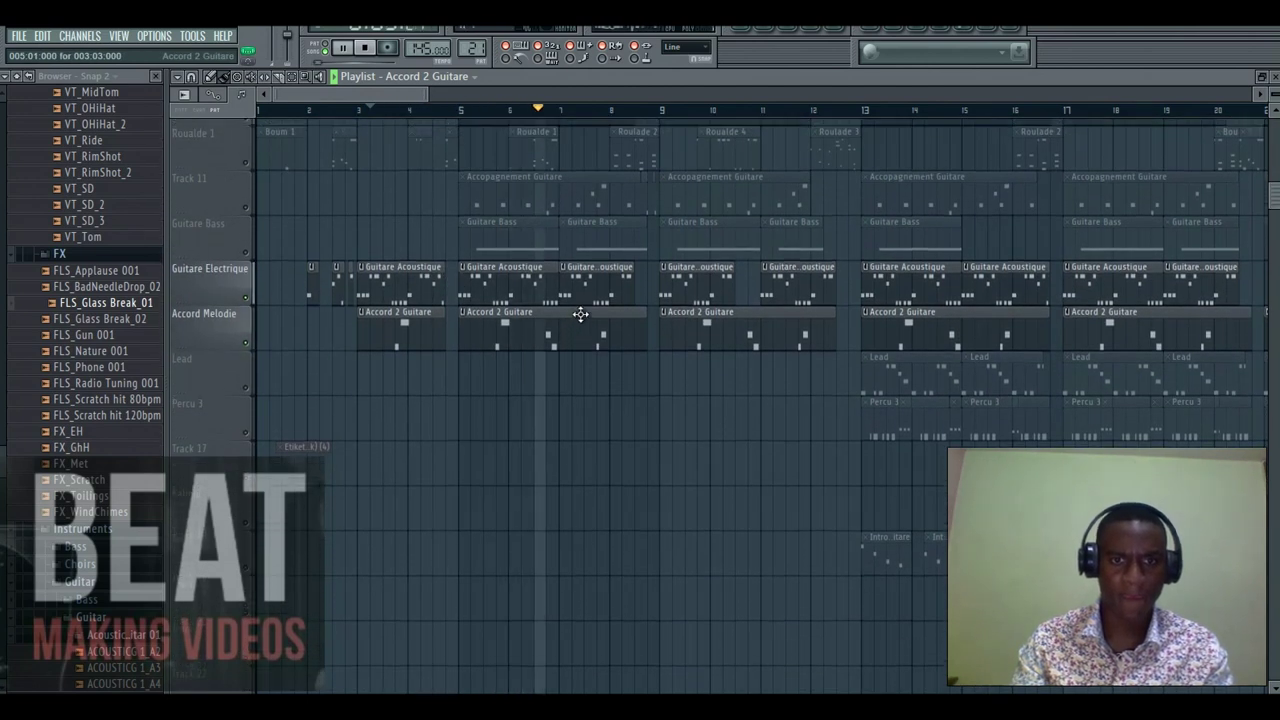
scroll(641, 310, up, 1)
scroll(641, 310, up, 1)
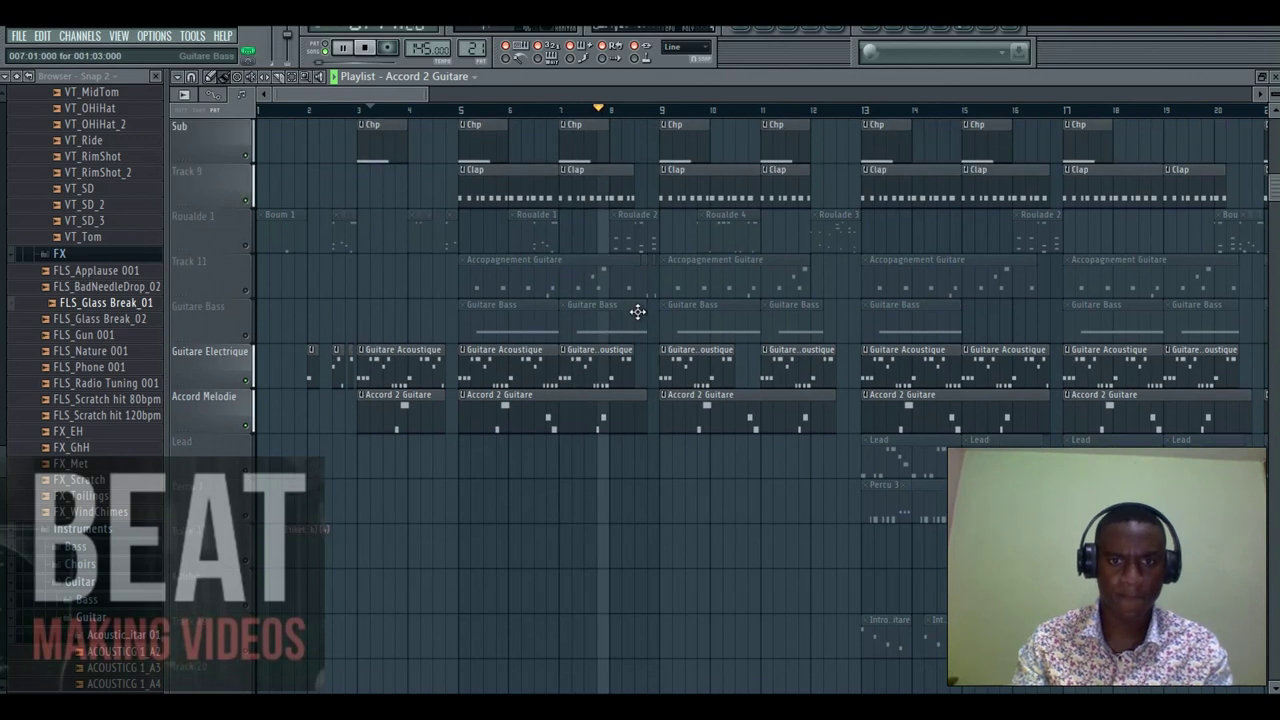
scroll(705, 343, up, 1)
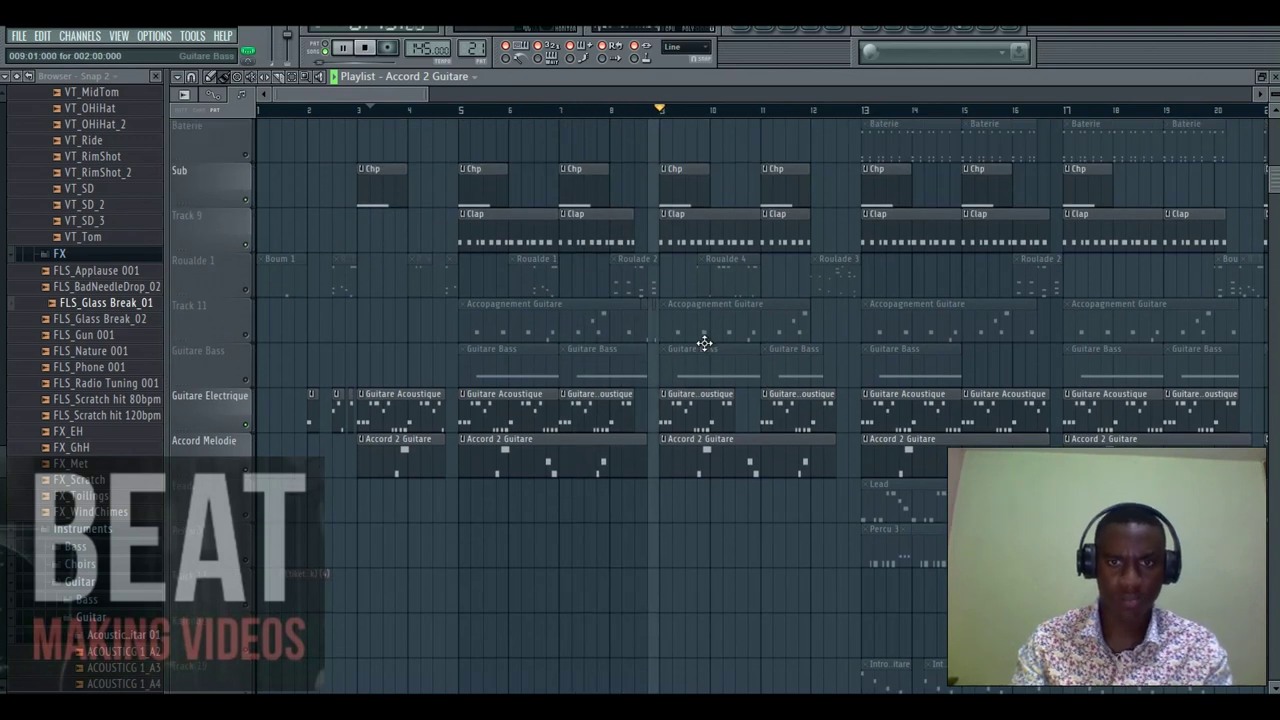
scroll(765, 335, up, 1)
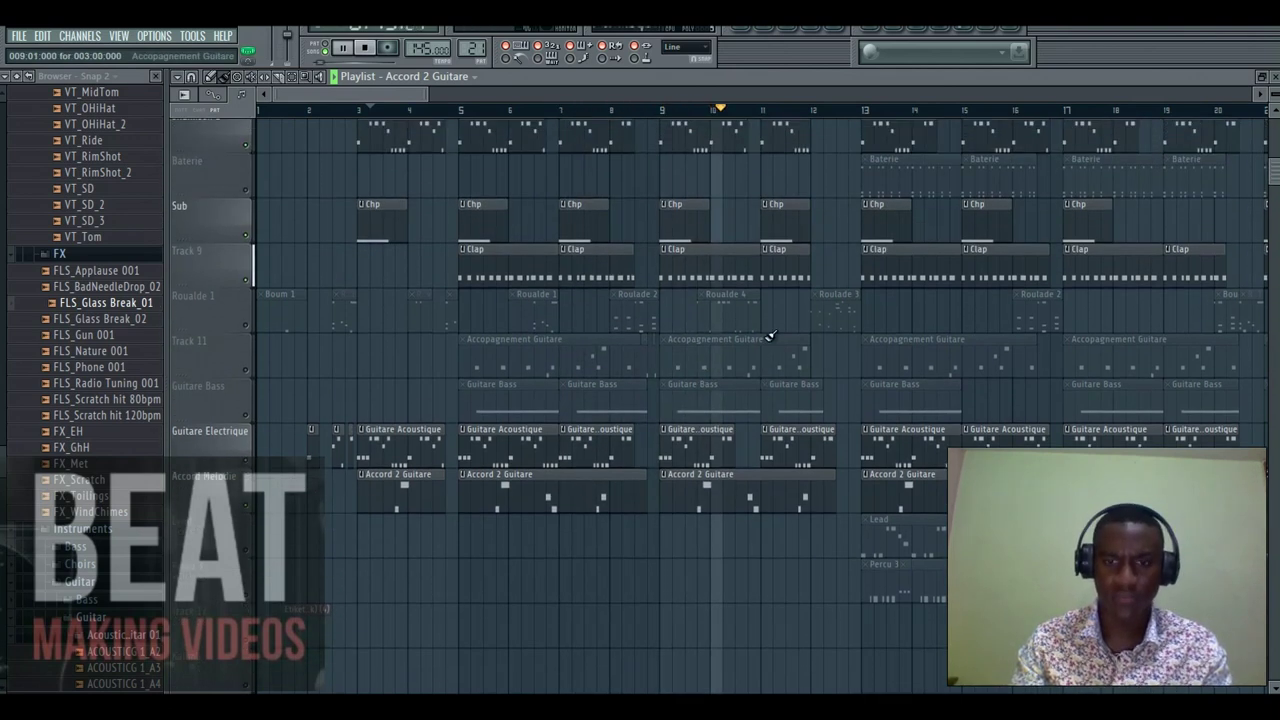
scroll(774, 334, up, 1)
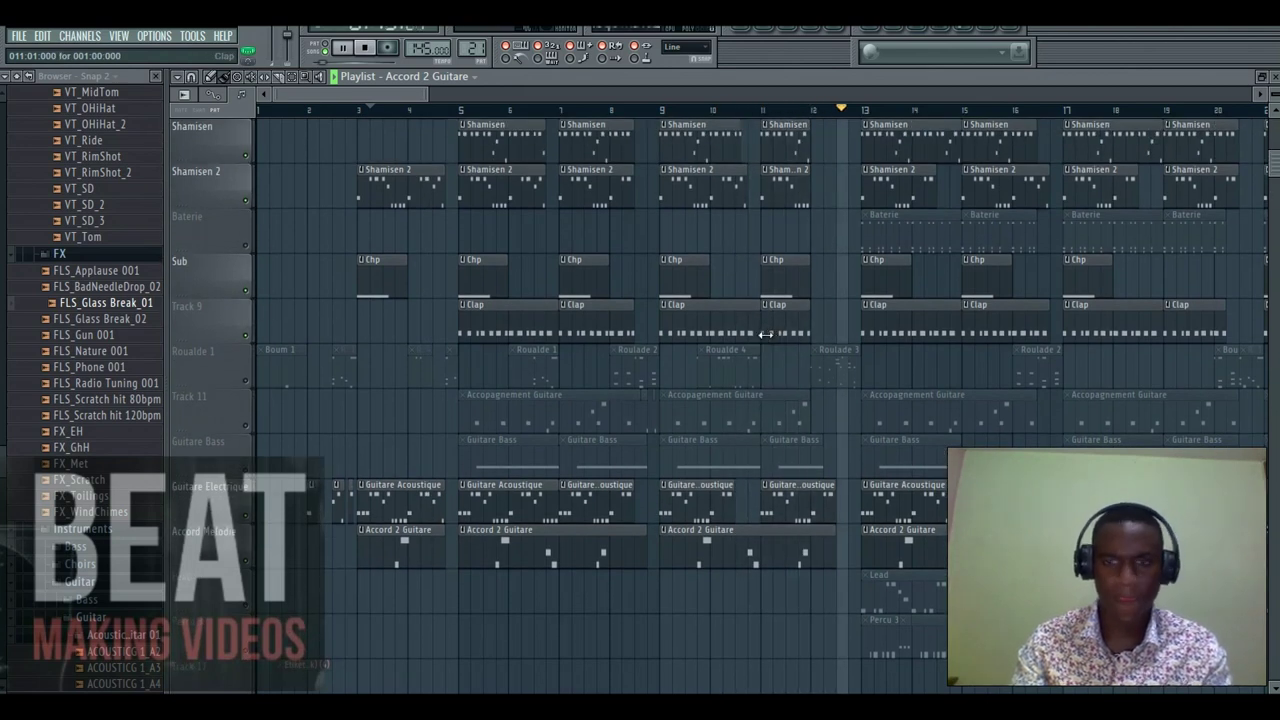
key(space)
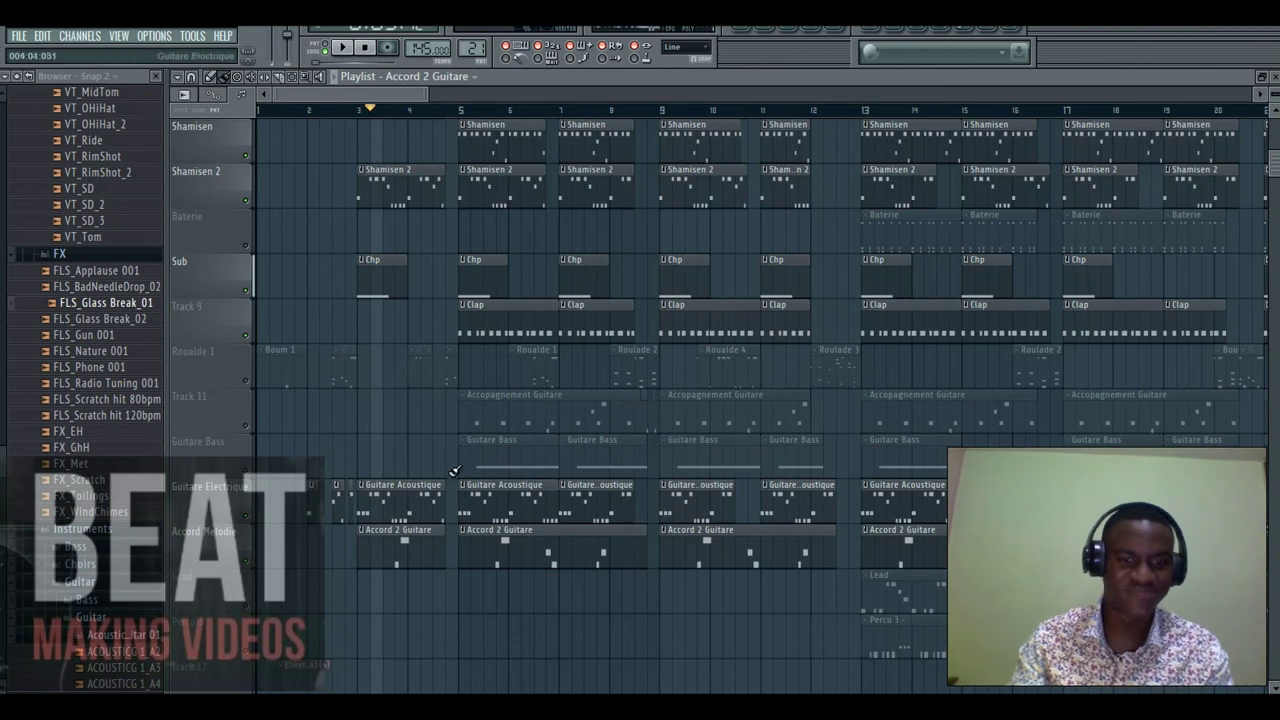
Unmute the Guitare Bass track and open the Purity #6 notes of the Guitare Bass pattern in the piano roll.
click(246, 474)
click(772, 28)
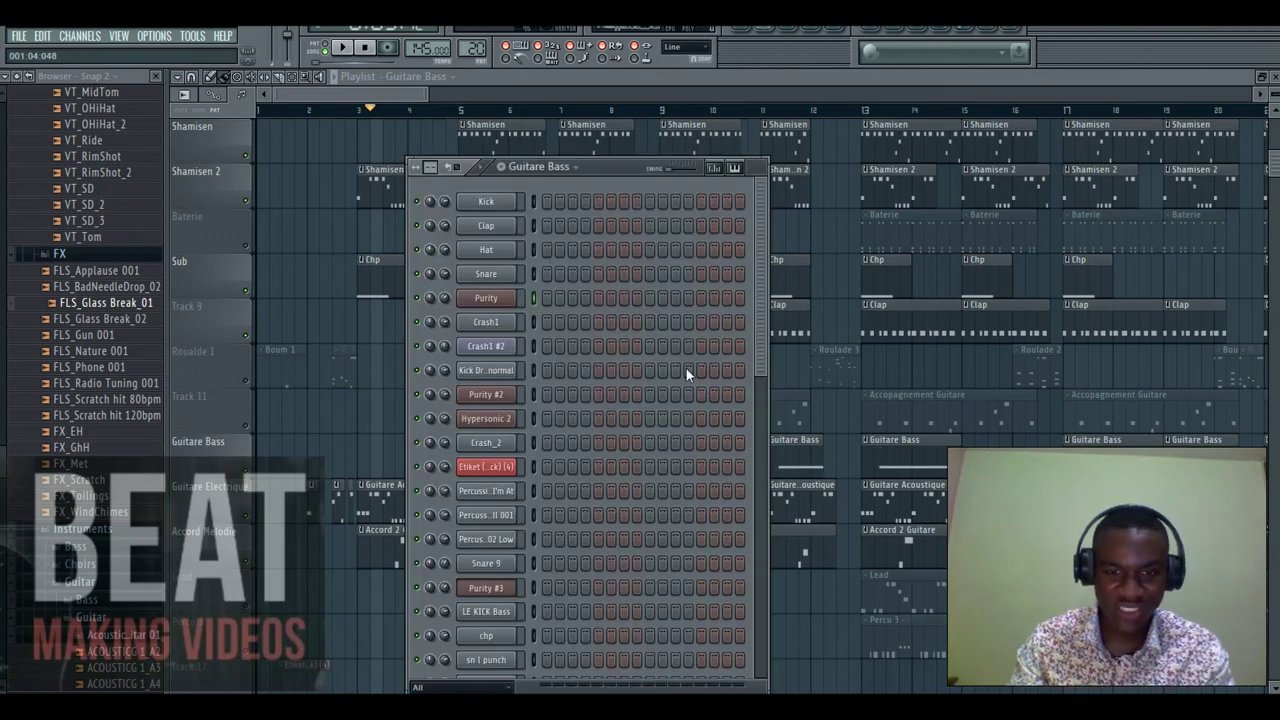
scroll(633, 471, down, 5)
click(550, 512)
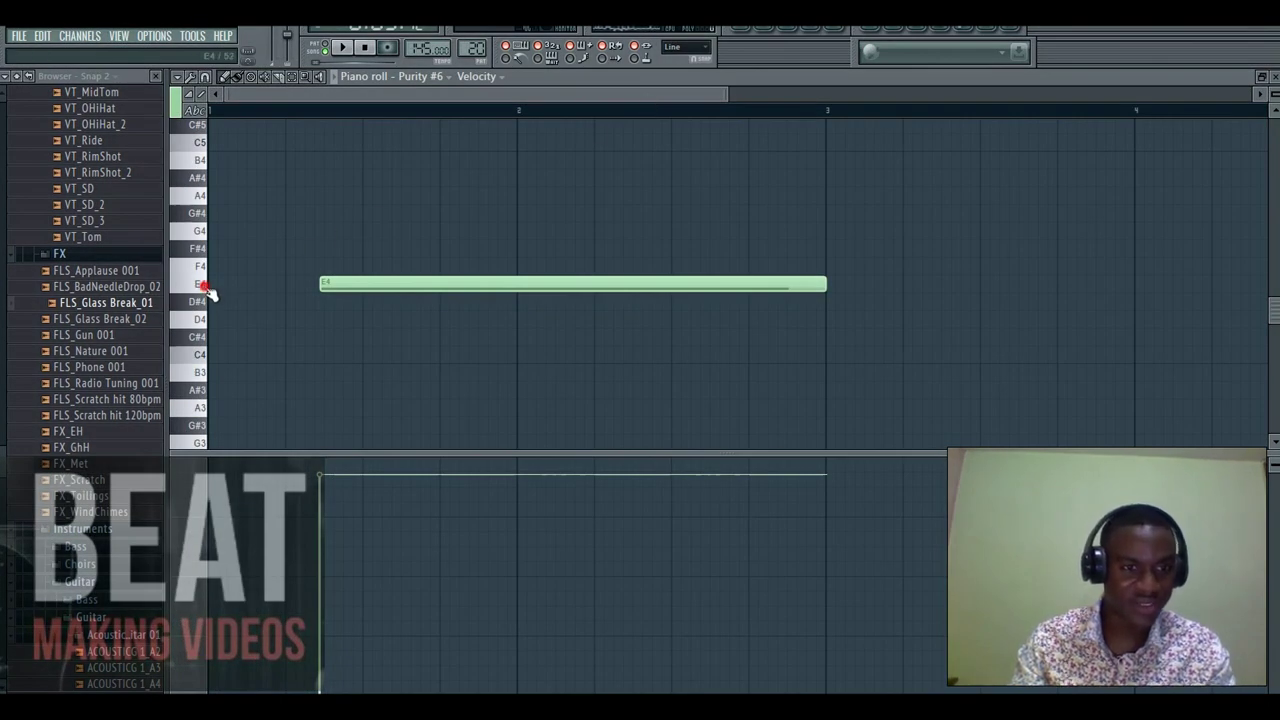
Check the mixer's Master track effects, return to the bass piano roll, and delete the stray E4 note placed at bar 1.
click(776, 31)
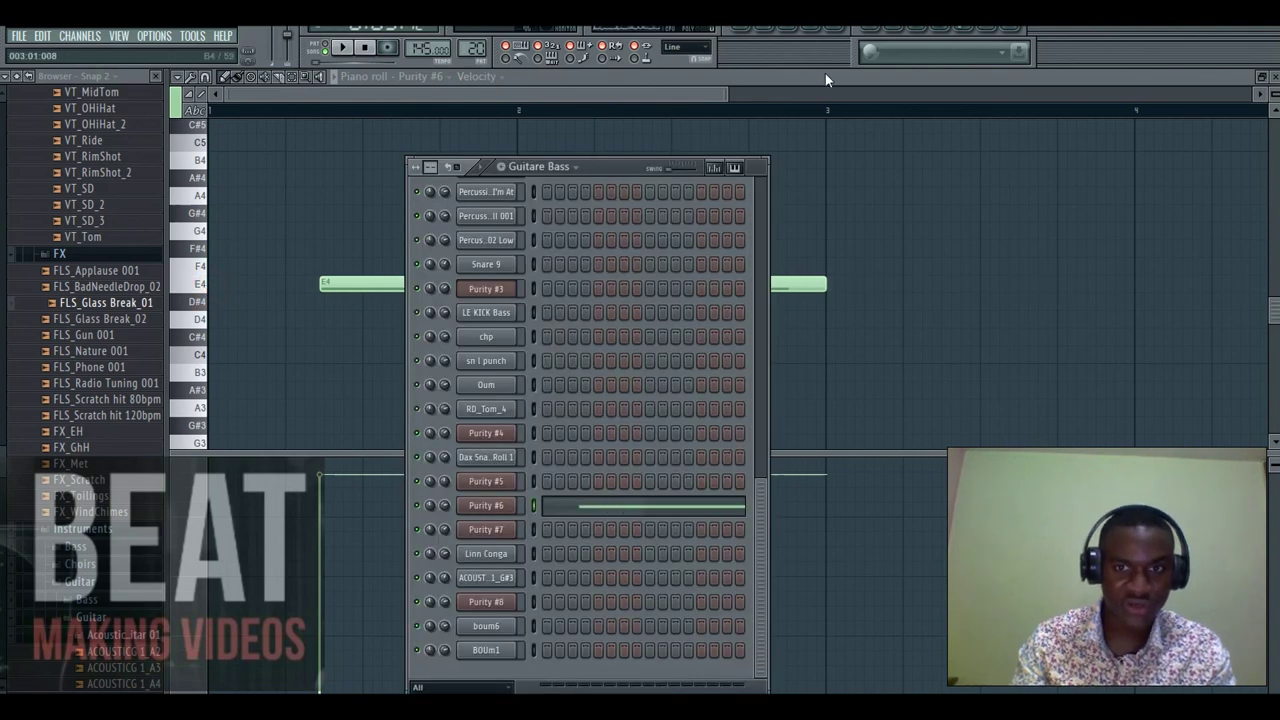
click(838, 33)
drag(396, 220, 386, 216)
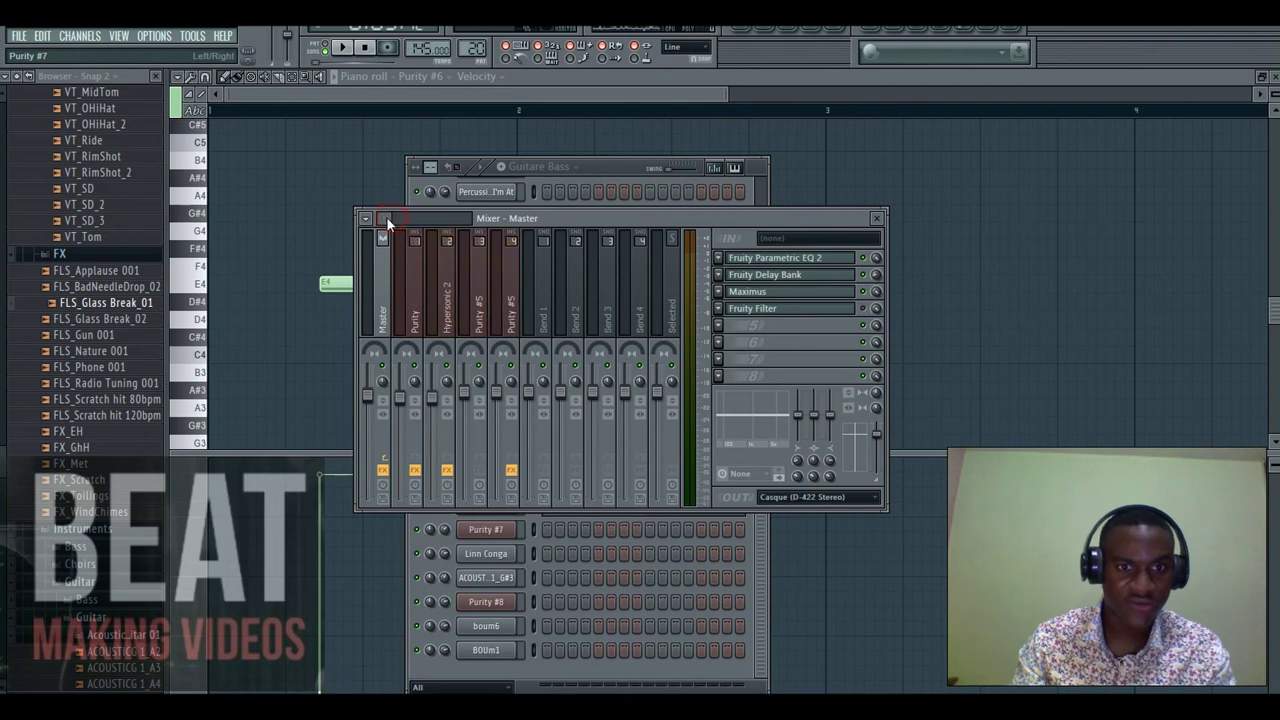
click(473, 100)
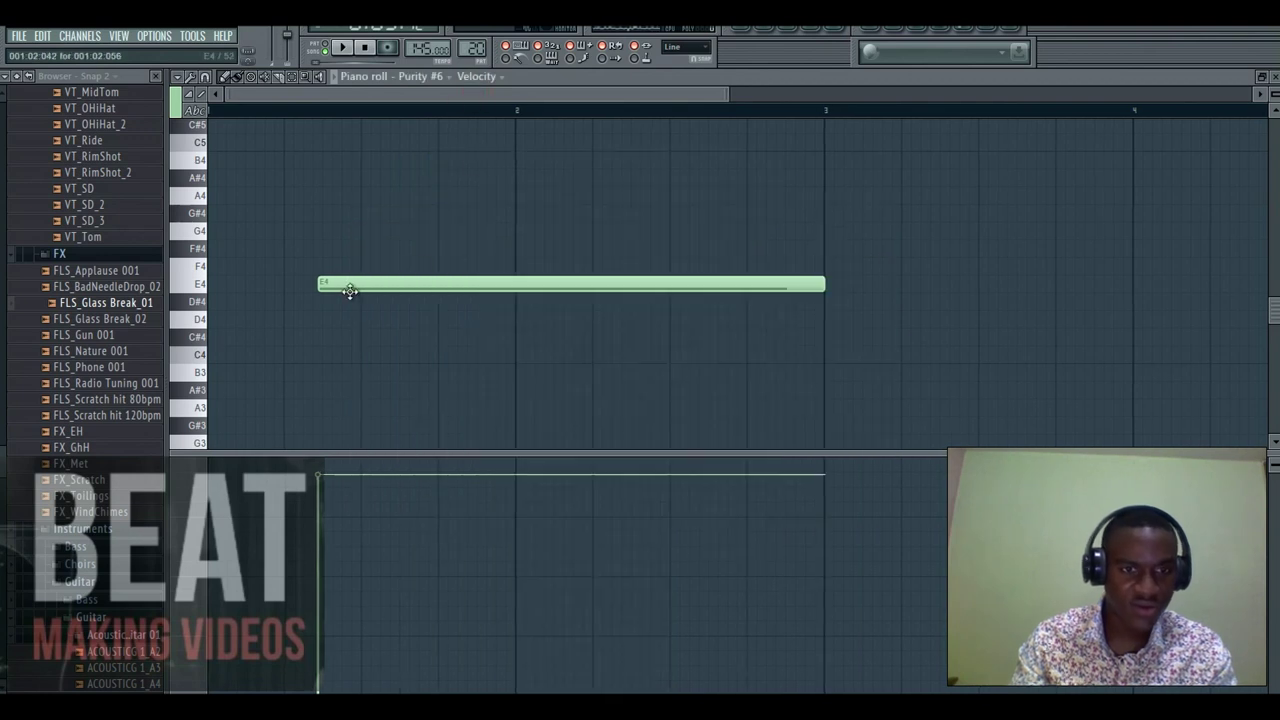
click(209, 283)
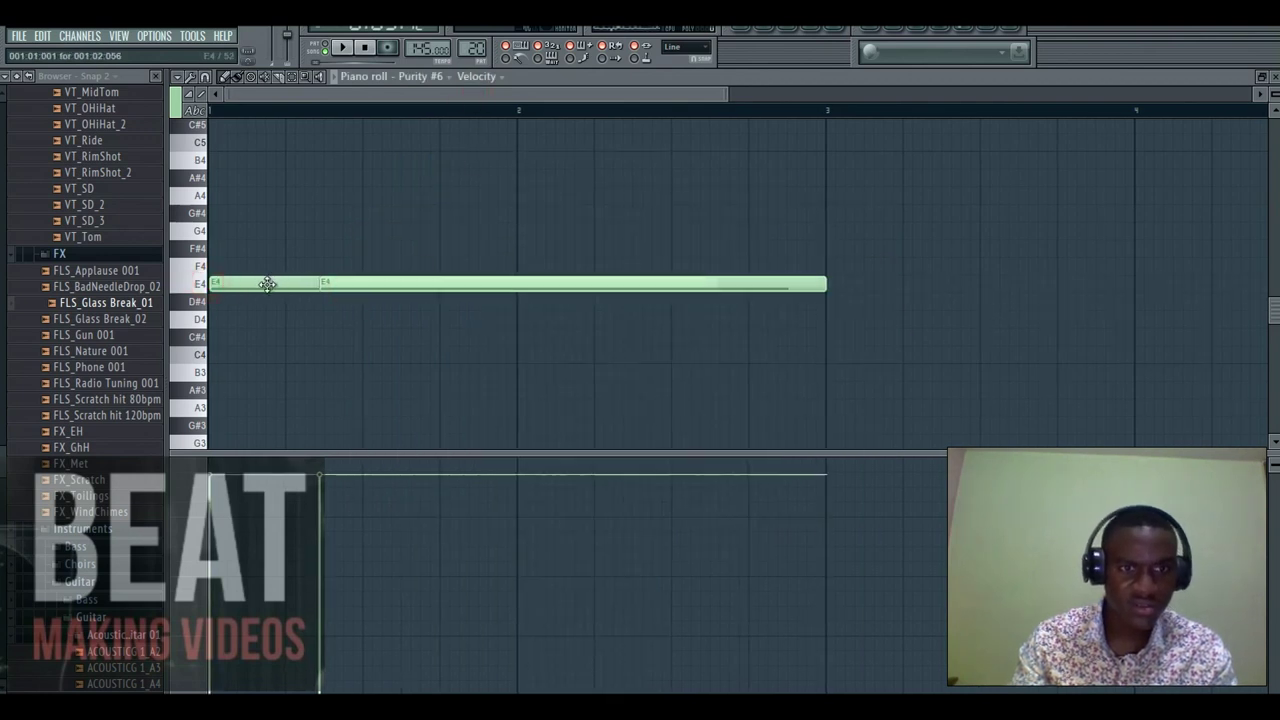
right_click(265, 283)
Open the Purity #6 instrument from the step sequencer to view its E Bass 08 preset in the Bass Guitar category.
click(776, 30)
click(502, 510)
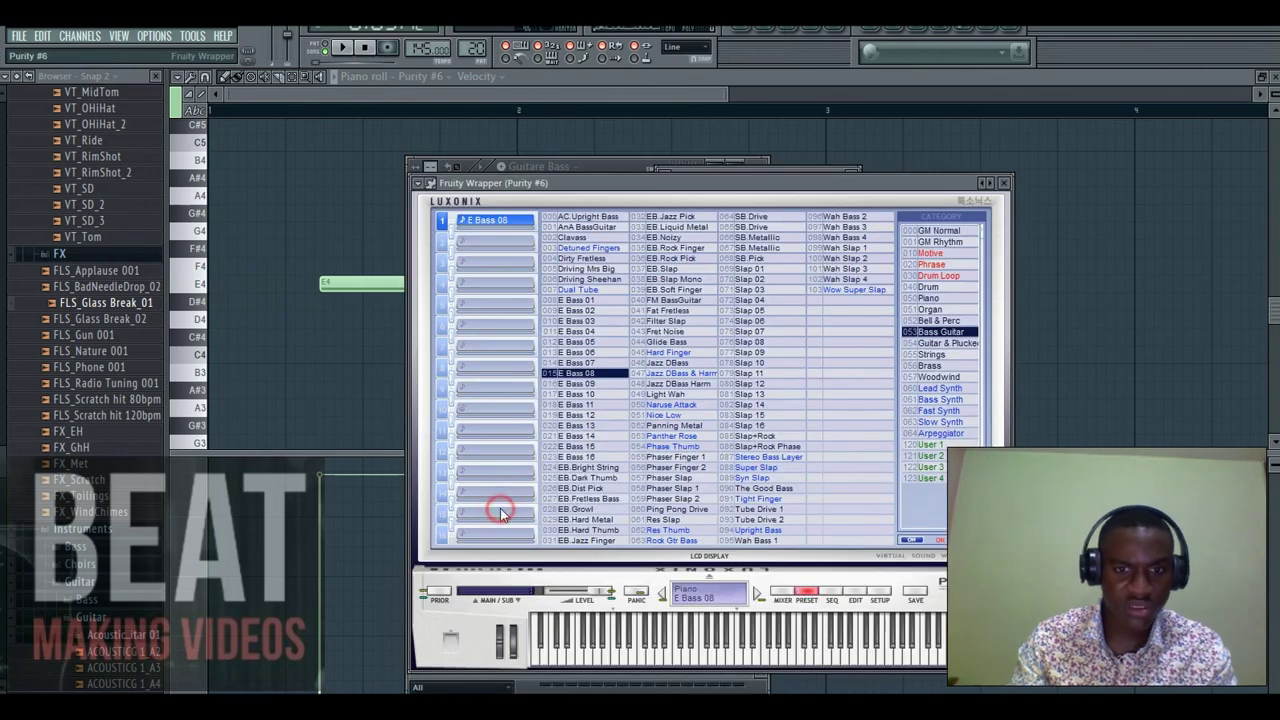
drag(863, 183, 833, 147)
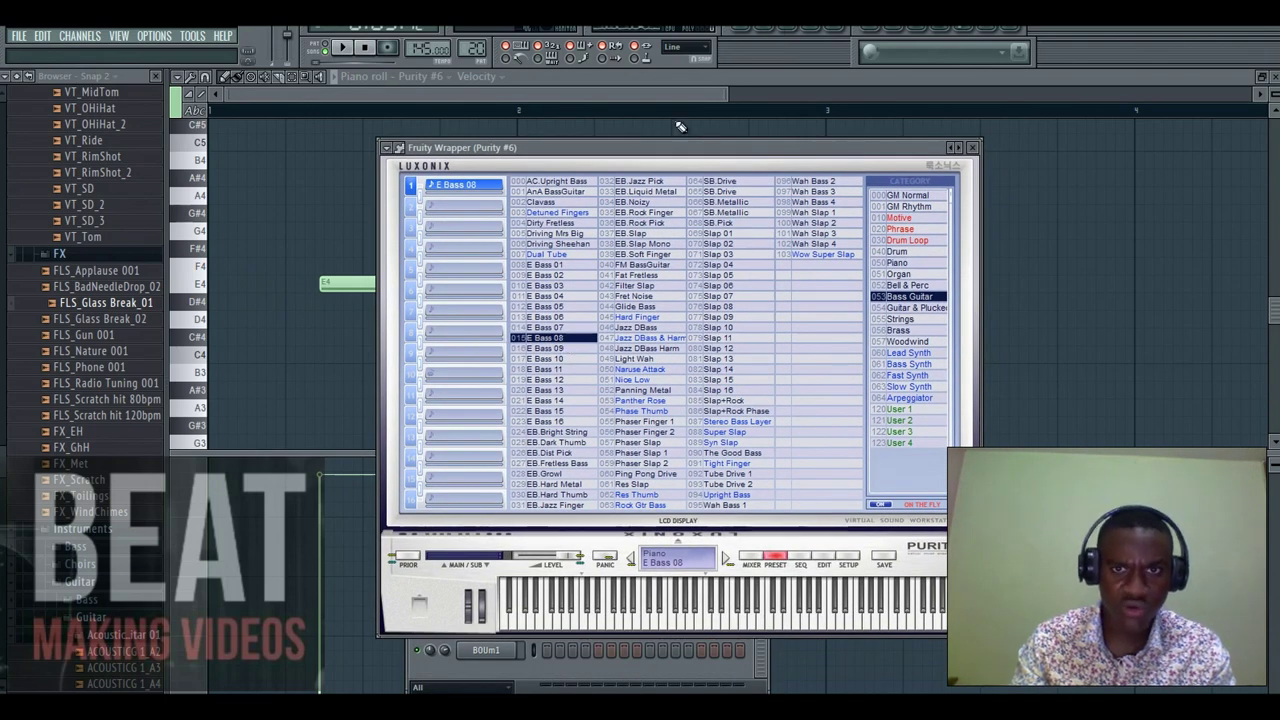
Return to the playlist and play the song from bar 3 to hear the Guitare Bass part in the mix, and stop playback.
click(757, 37)
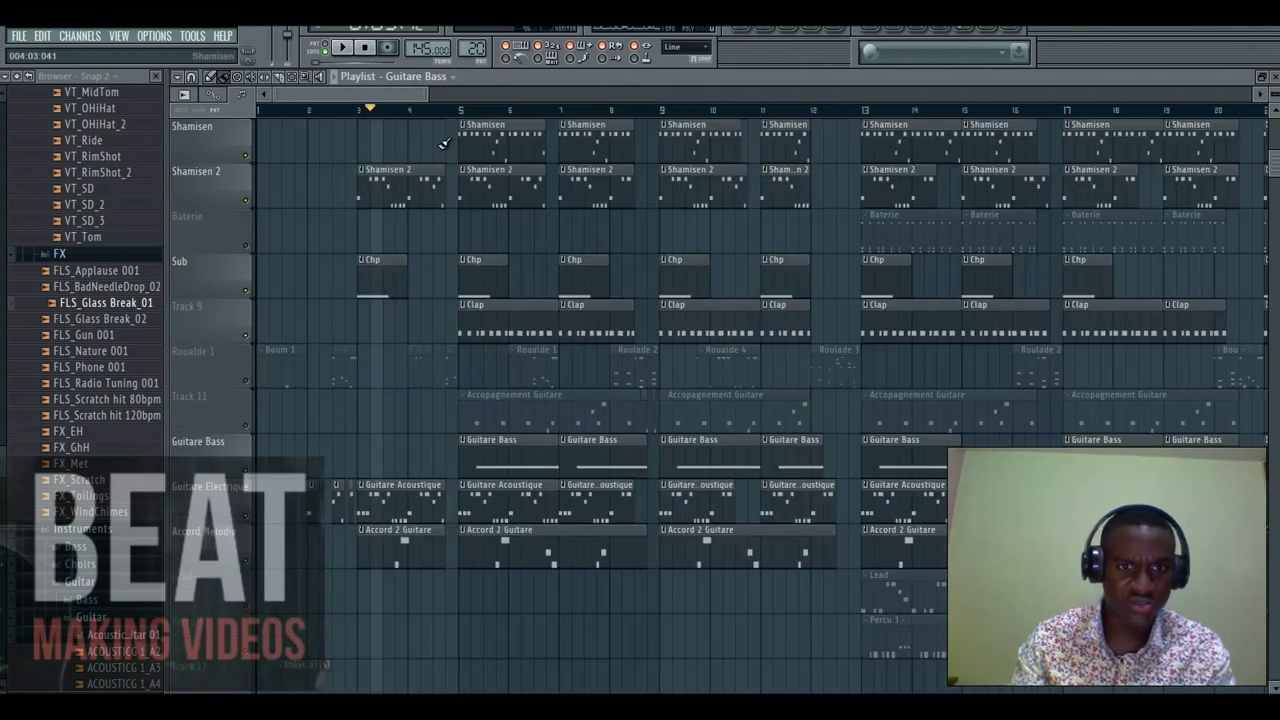
key(space)
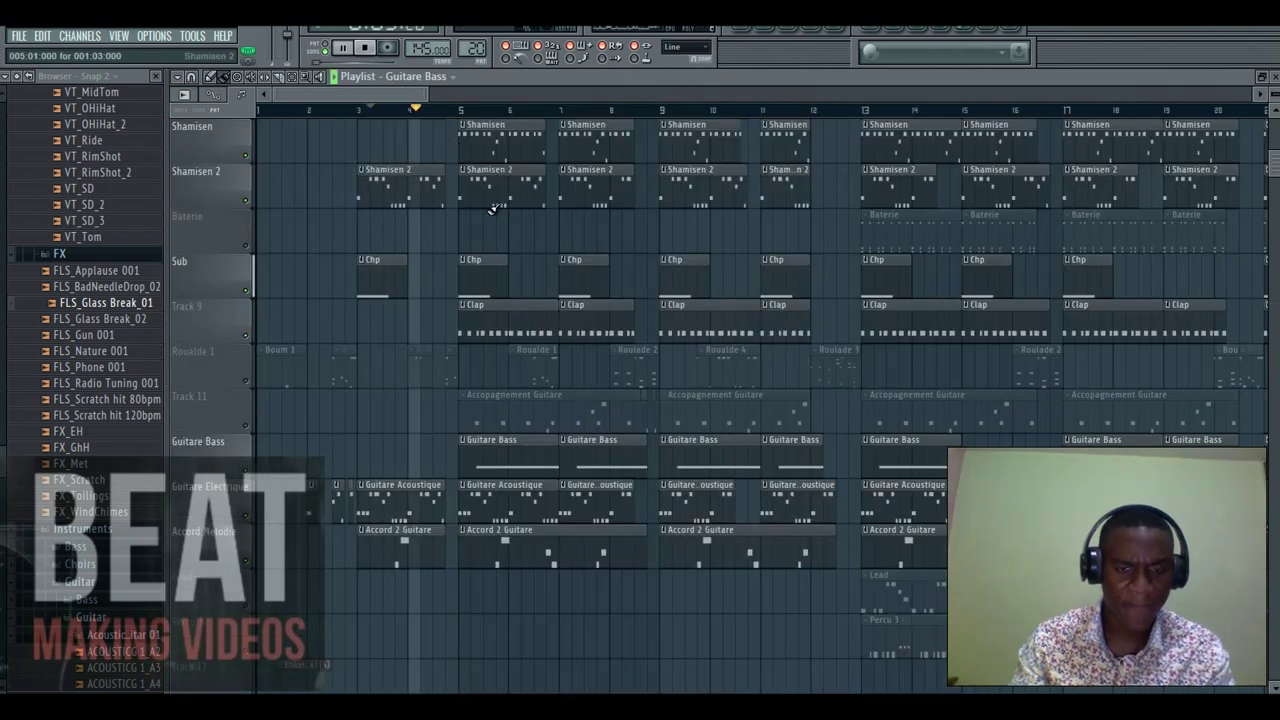
drag(414, 96, 426, 100)
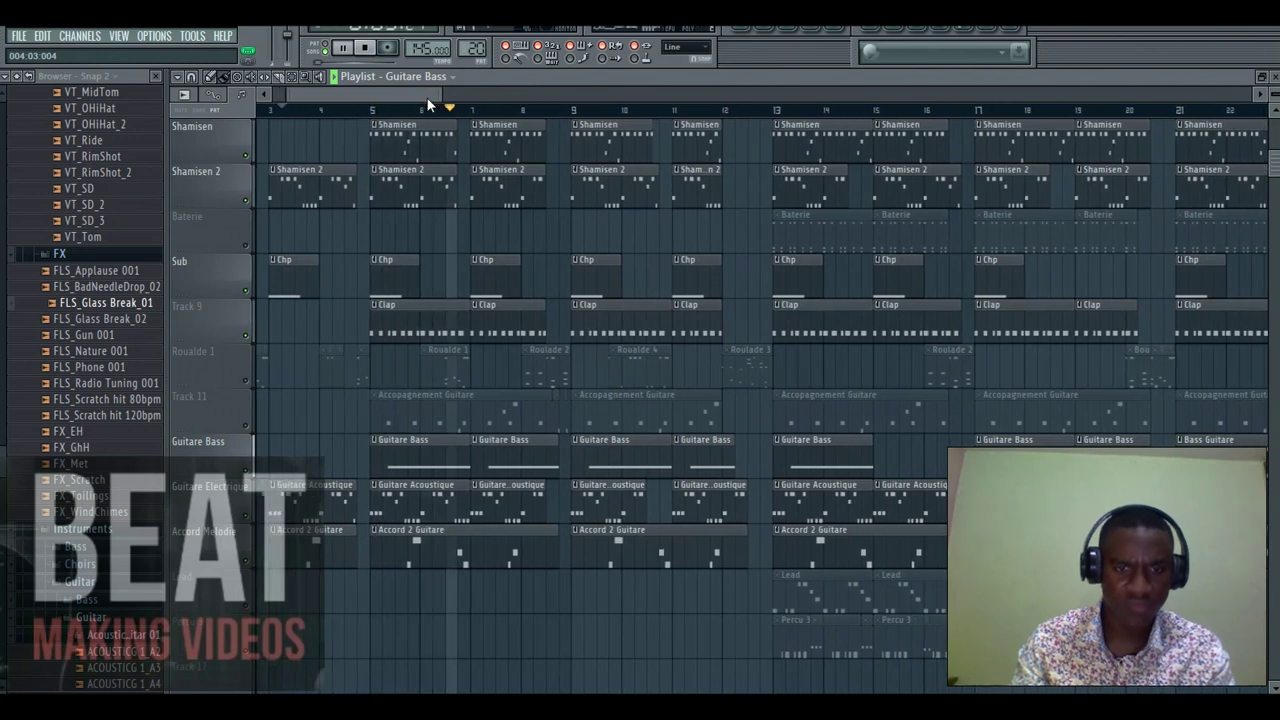
drag(427, 97, 432, 97)
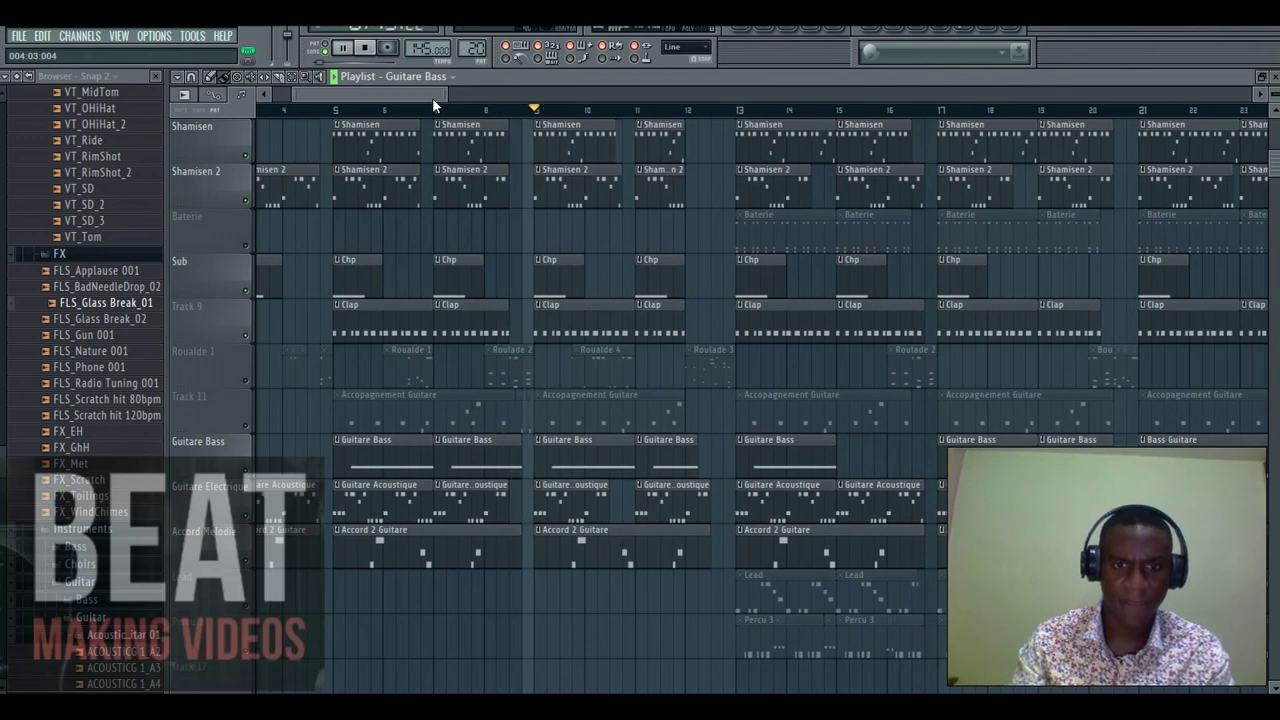
key(space)
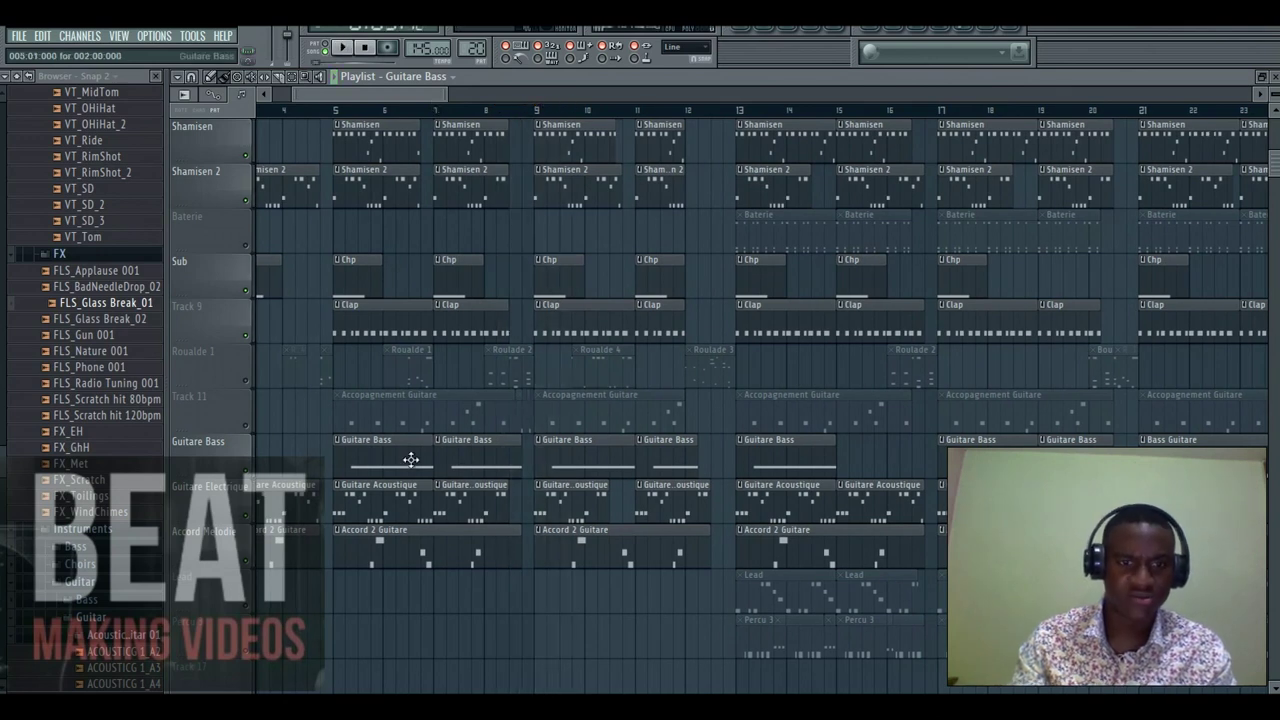
Unmute Track 11 and open the Purity notes of the Accopagnement Guitare pattern in the piano roll.
click(247, 427)
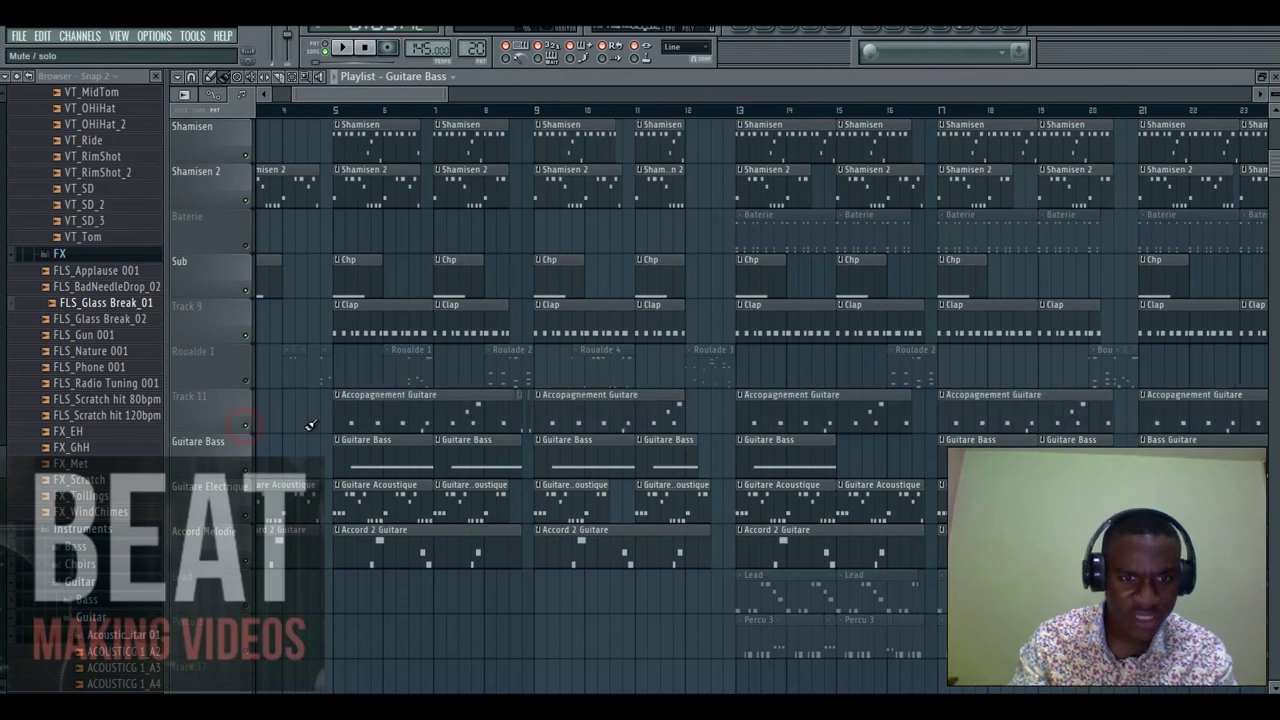
click(357, 423)
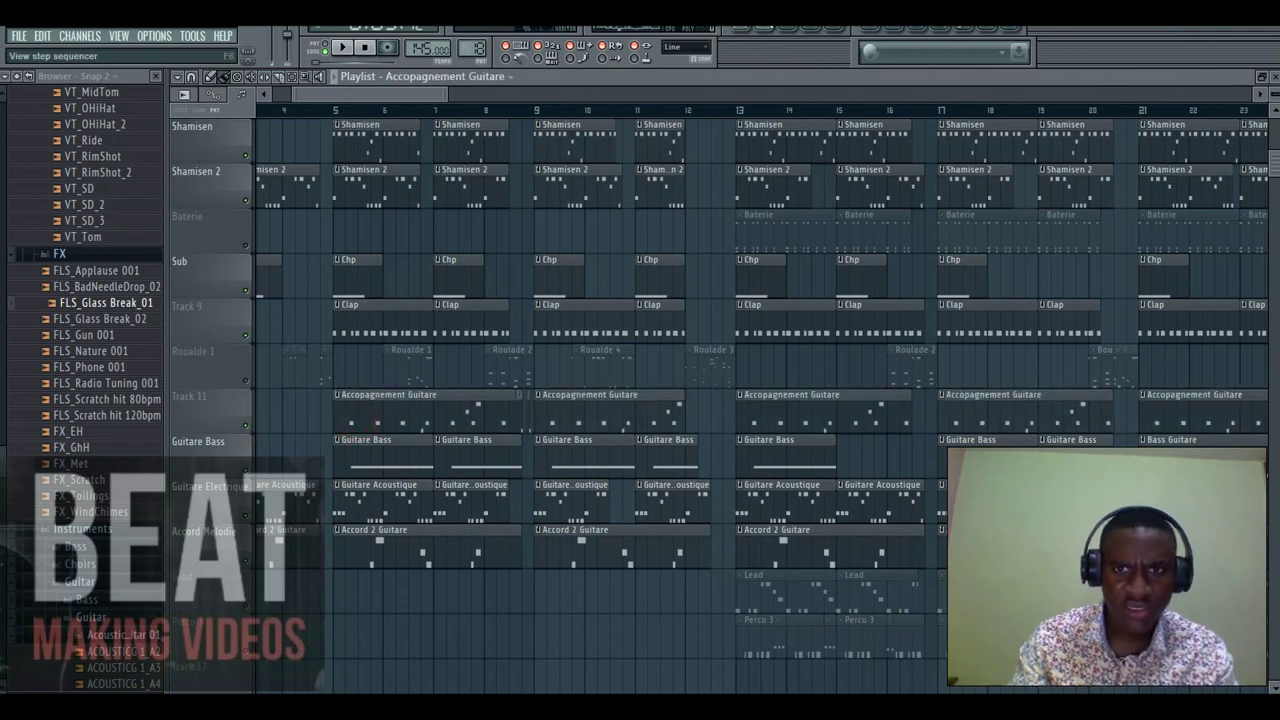
click(788, 28)
scroll(590, 276, up, 12)
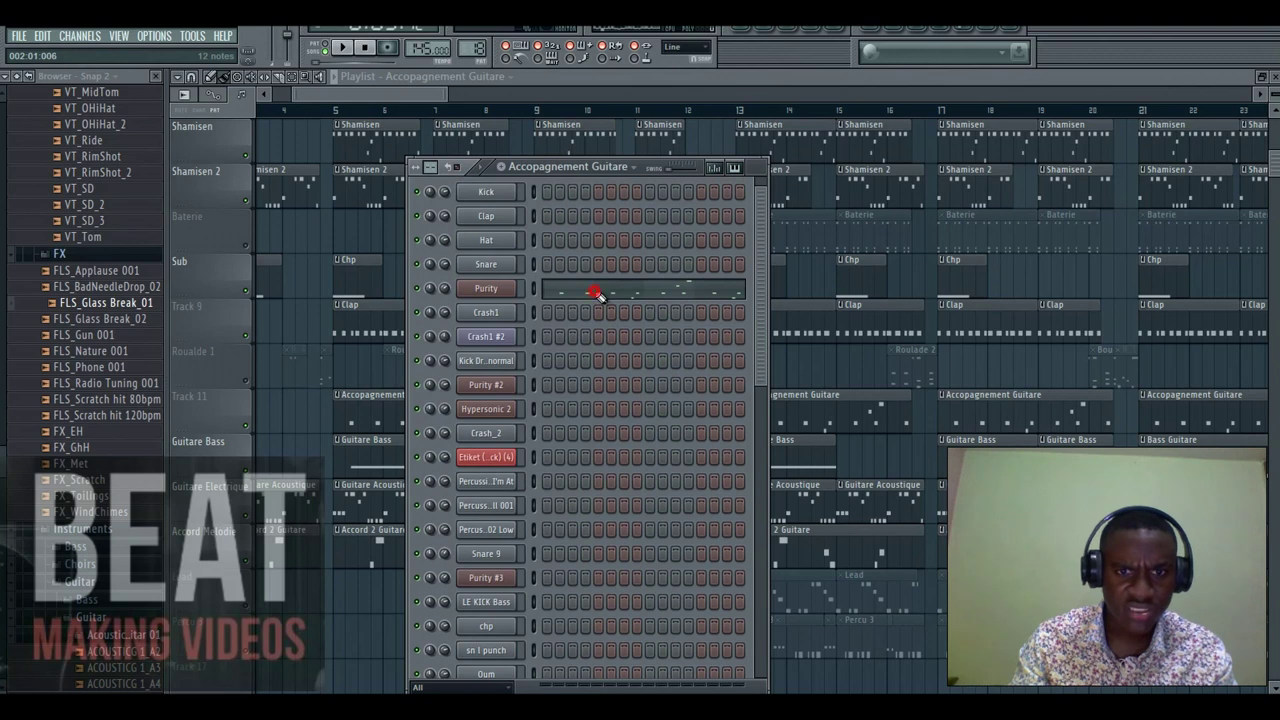
click(596, 293)
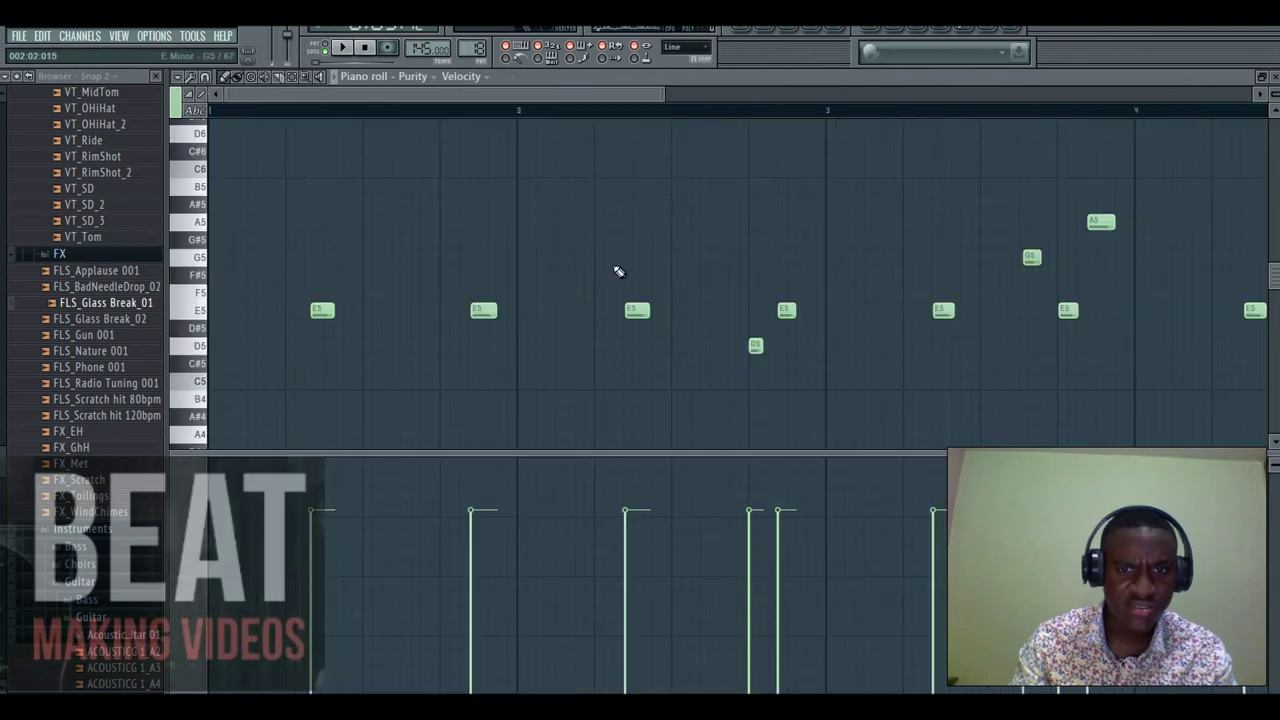
Play the Accopagnement Guitare pattern on its own in pattern mode, following its notes across the piano roll.
click(327, 48)
click(341, 49)
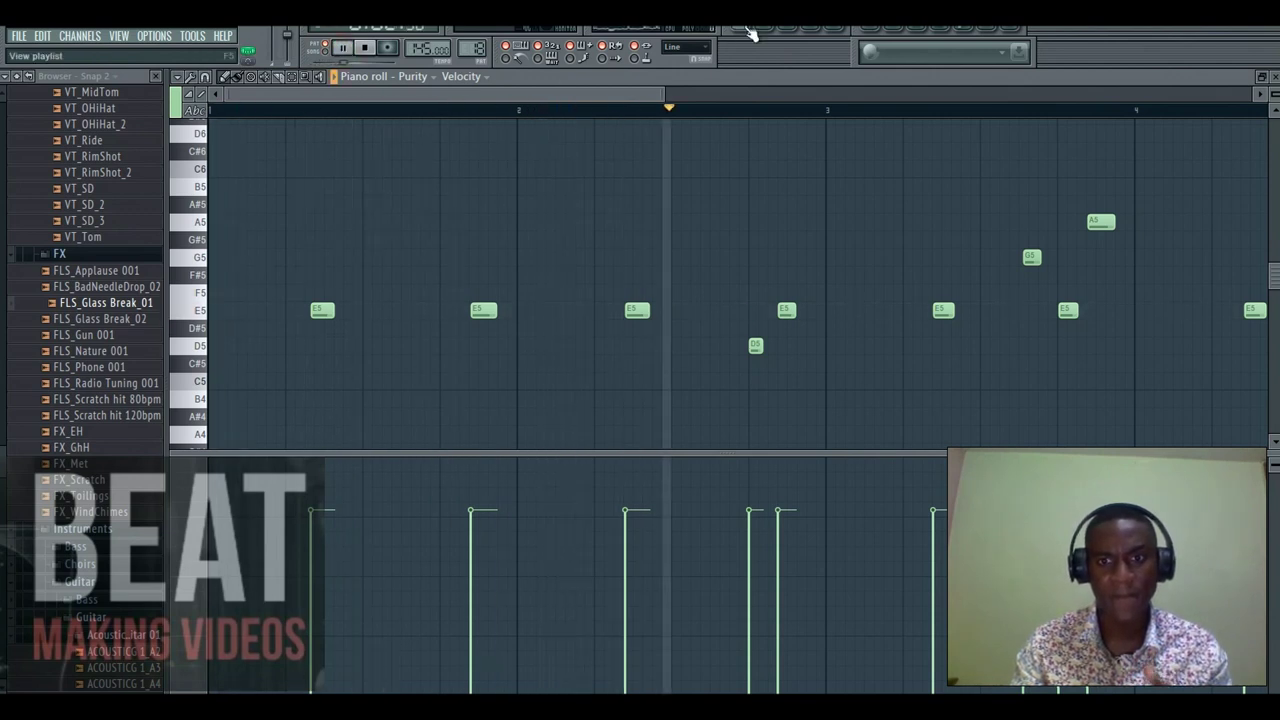
drag(622, 96, 849, 57)
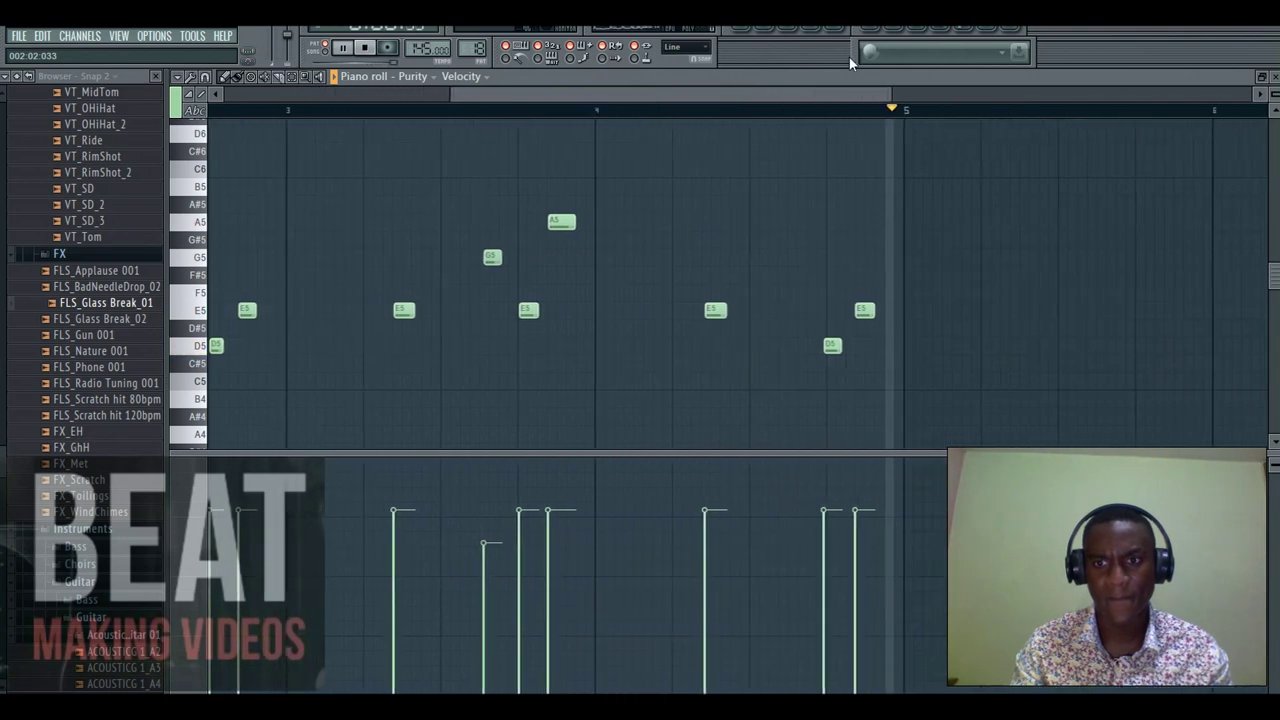
click(597, 103)
drag(496, 115, 517, 100)
Return to the playlist and play the song from bar 5 with Accopagnement Guitare in the mix, stop it, and replay it.
click(750, 27)
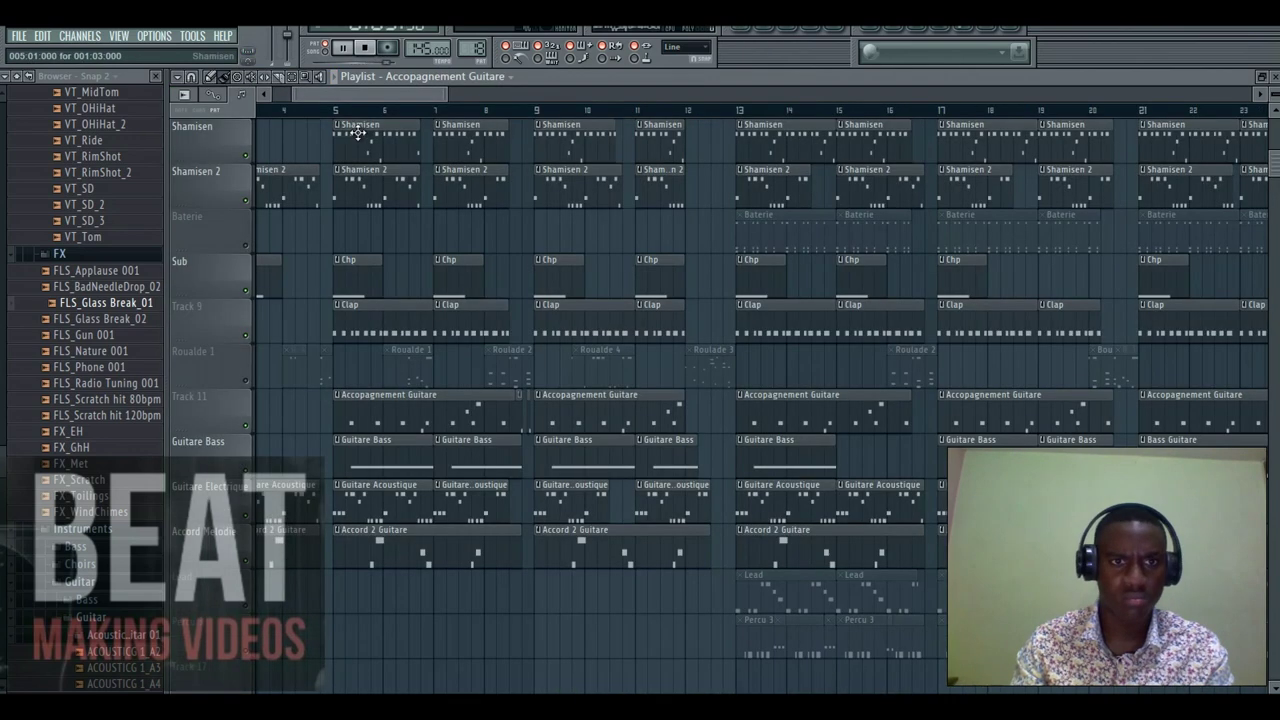
click(336, 111)
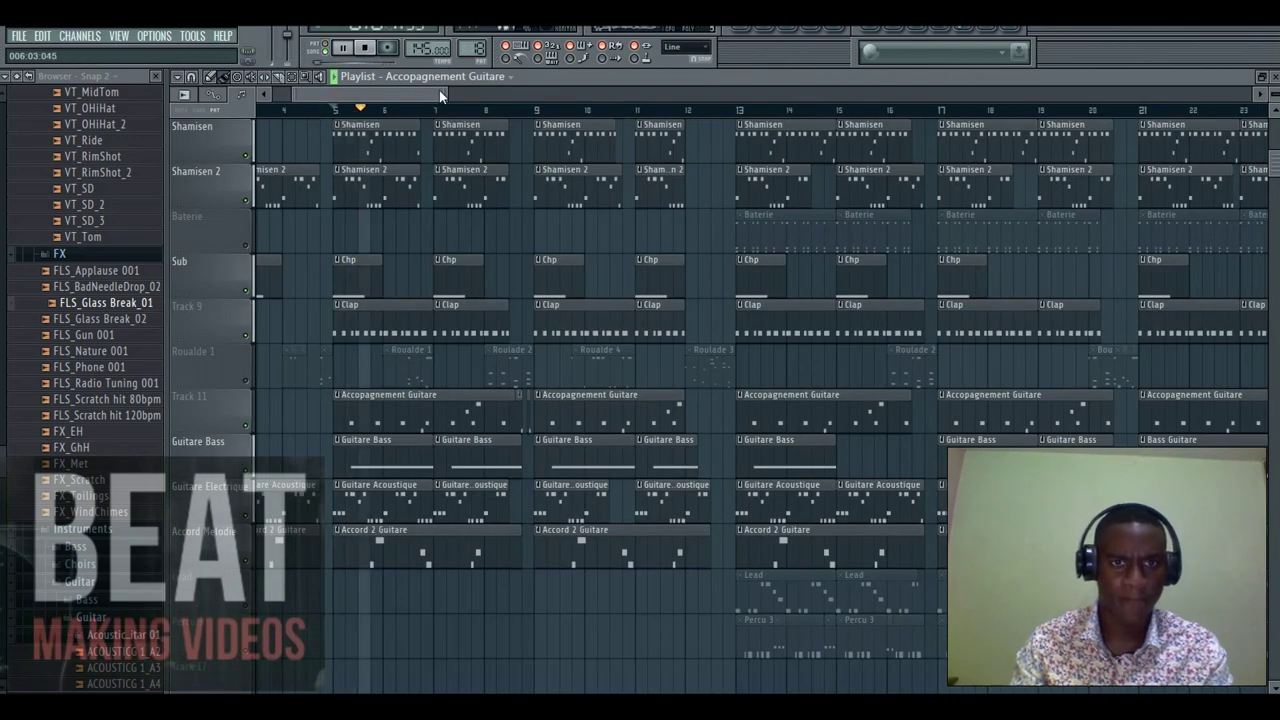
drag(431, 91, 438, 89)
key(space)
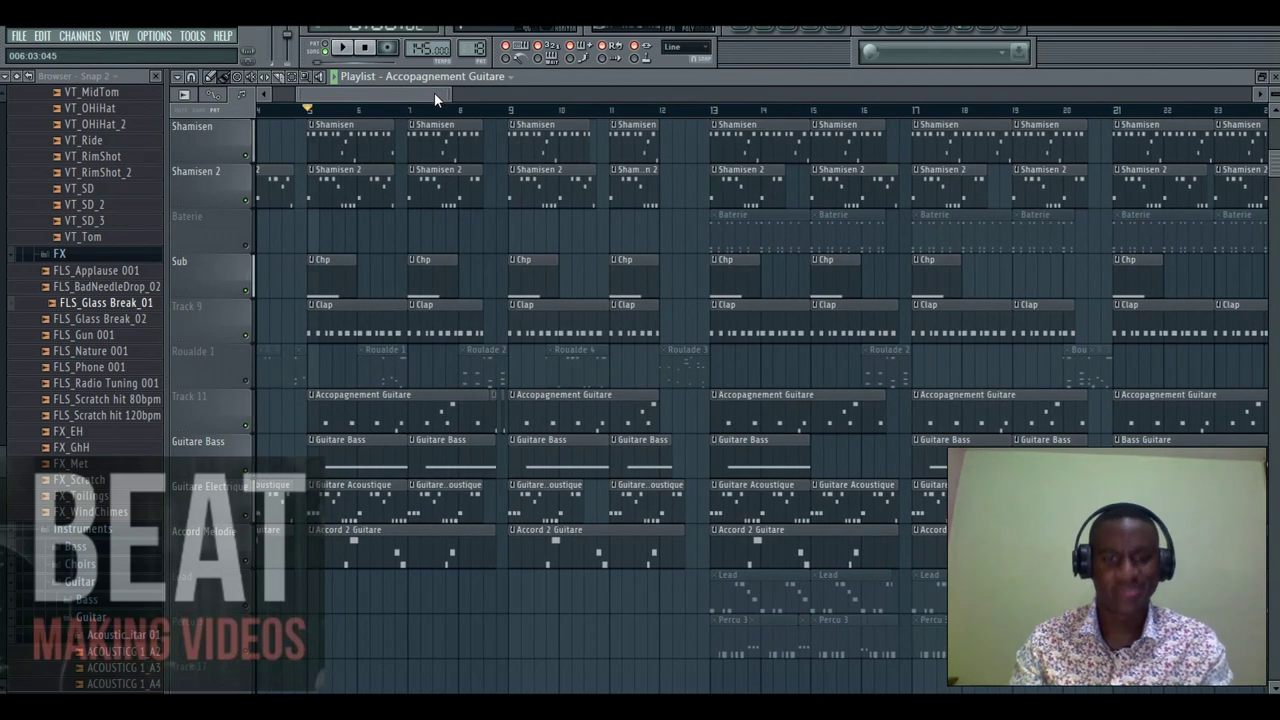
key(space)
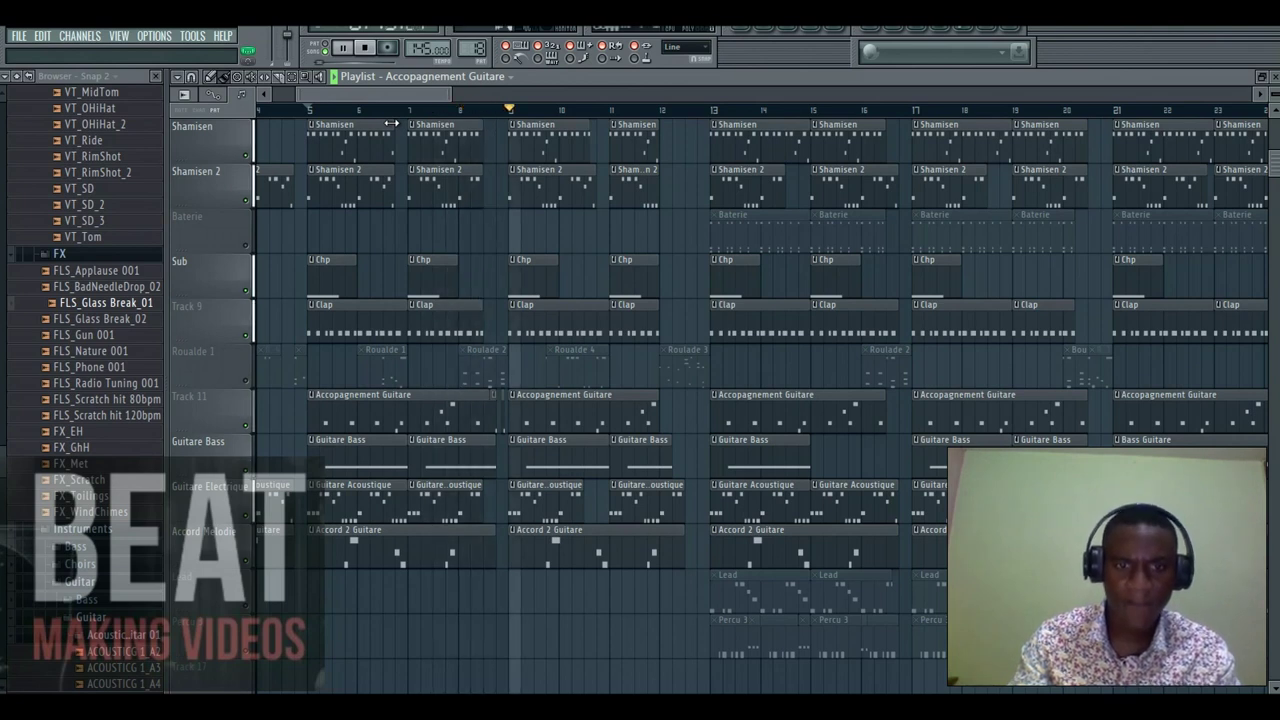
Stop playback and unmute the Roualde 1 track in the playlist.
drag(397, 95, 363, 98)
key(space)
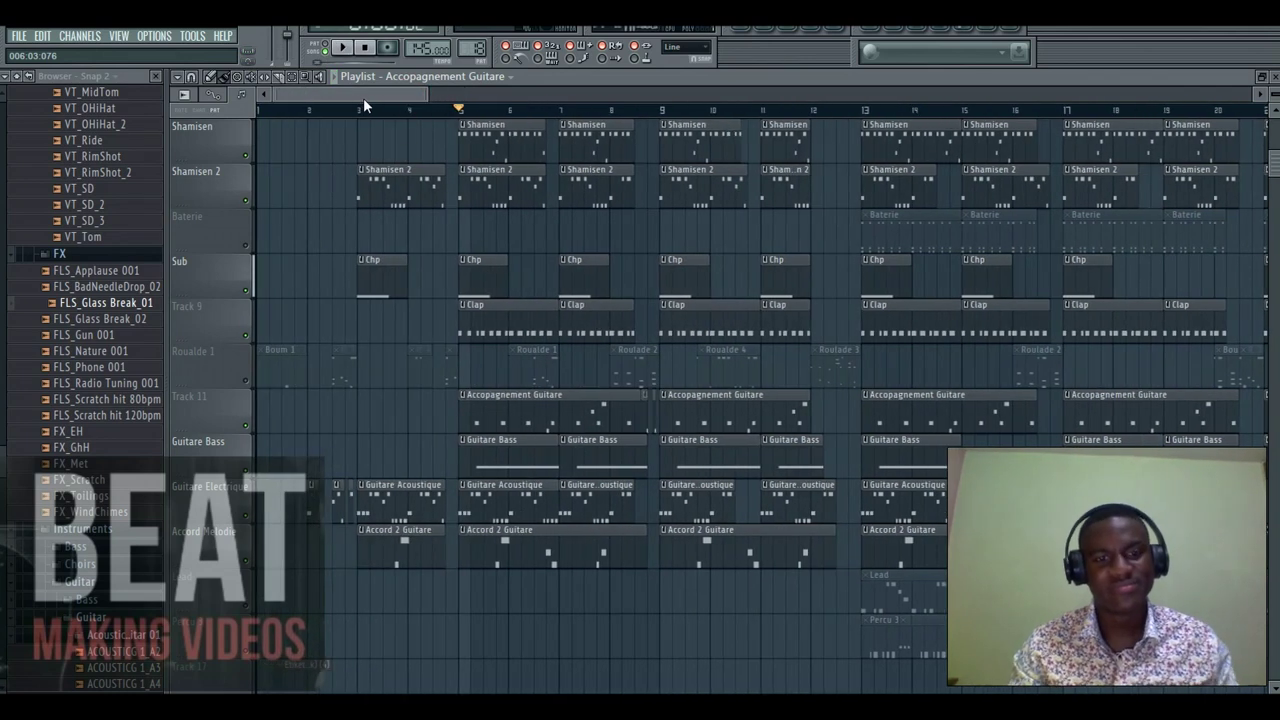
scroll(485, 396, up, 4)
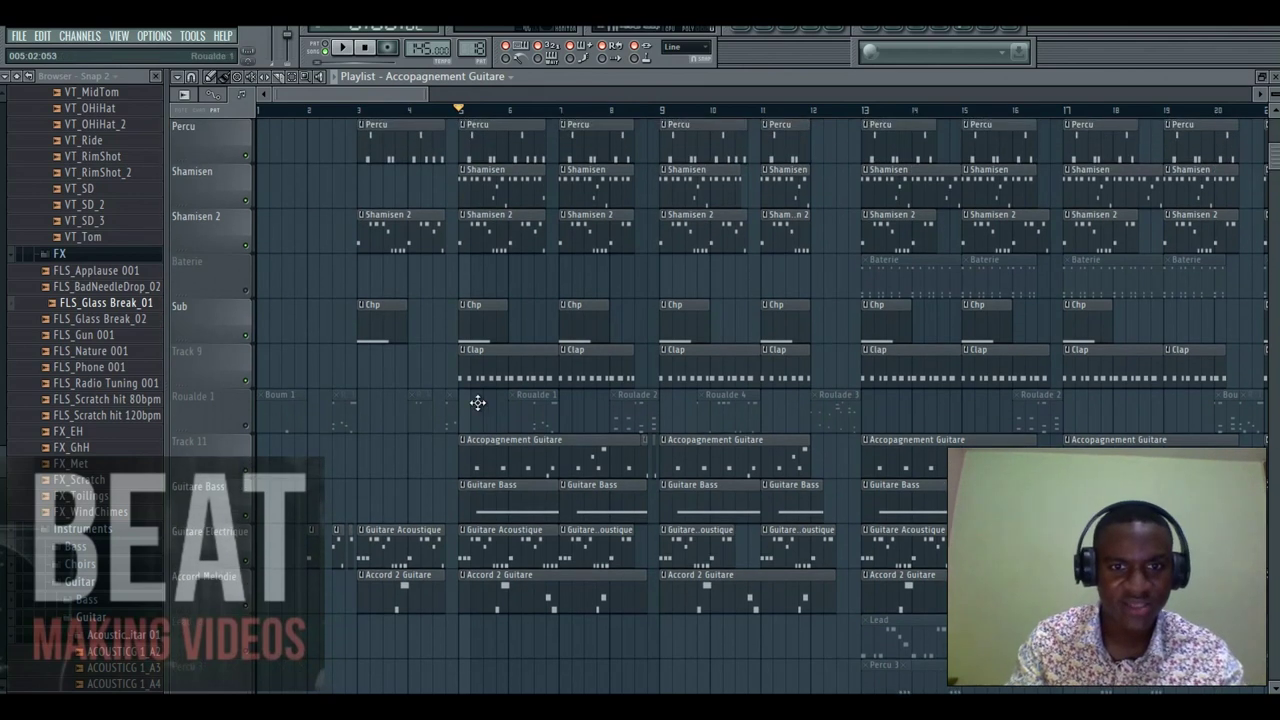
scroll(485, 396, down, 3)
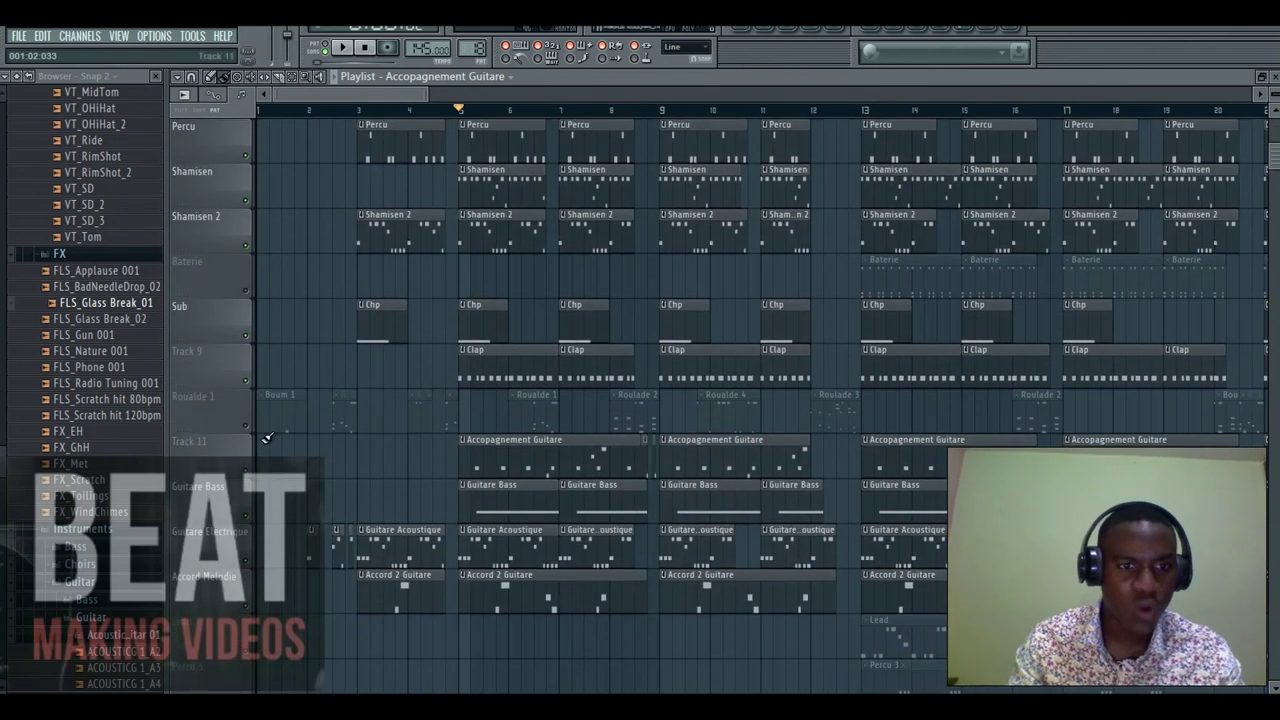
click(246, 428)
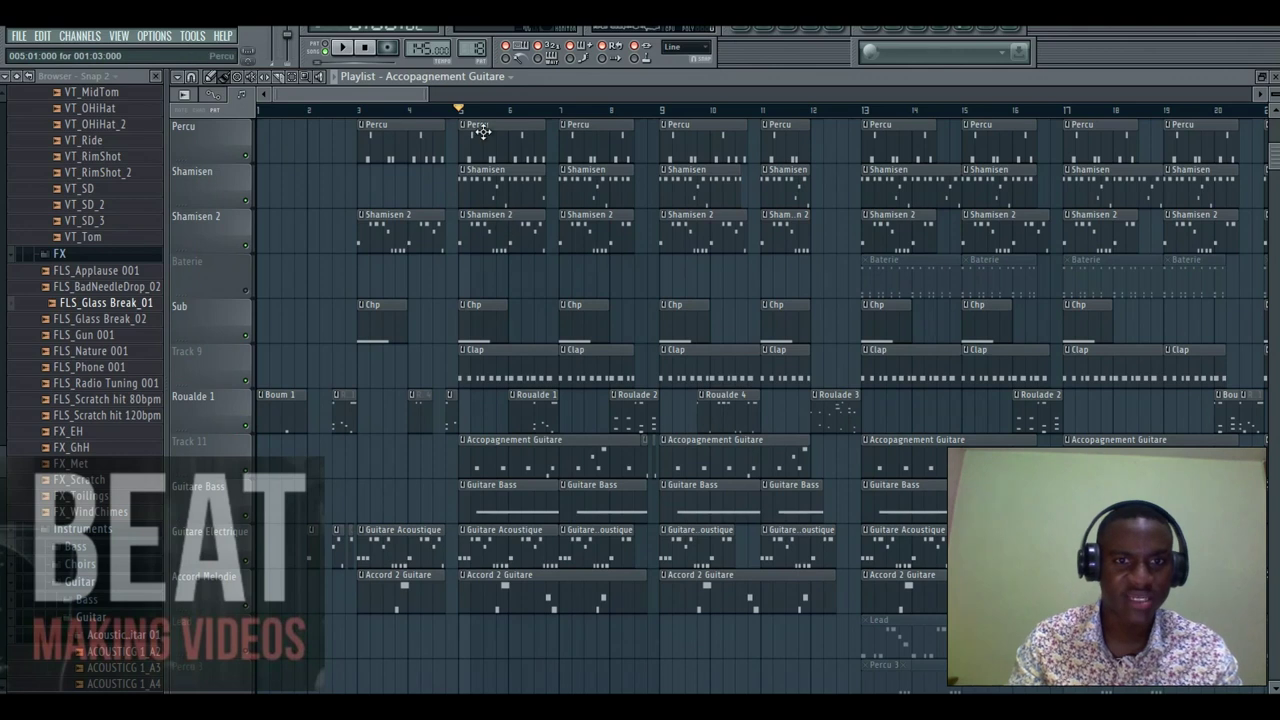
Show the Roualde 1 pattern in the step sequencer and look through its channels for the ones containing notes.
click(773, 30)
scroll(657, 377, down, 5)
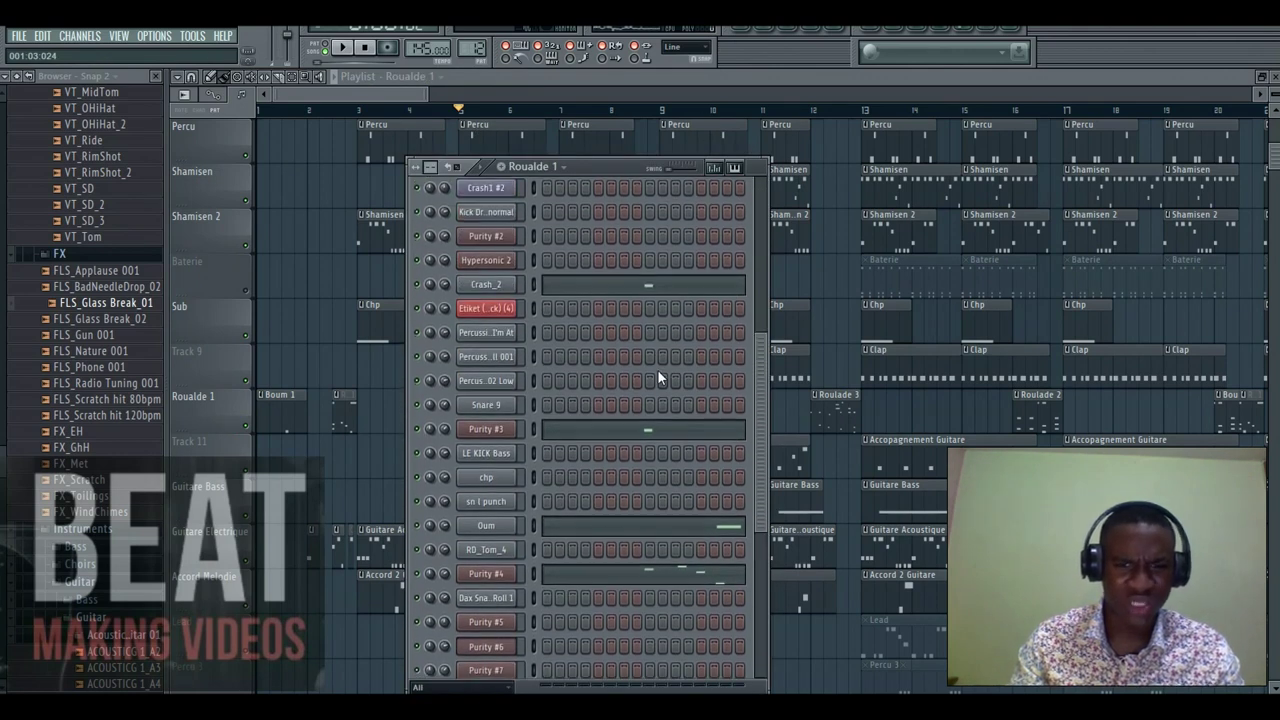
scroll(657, 372, up, 6)
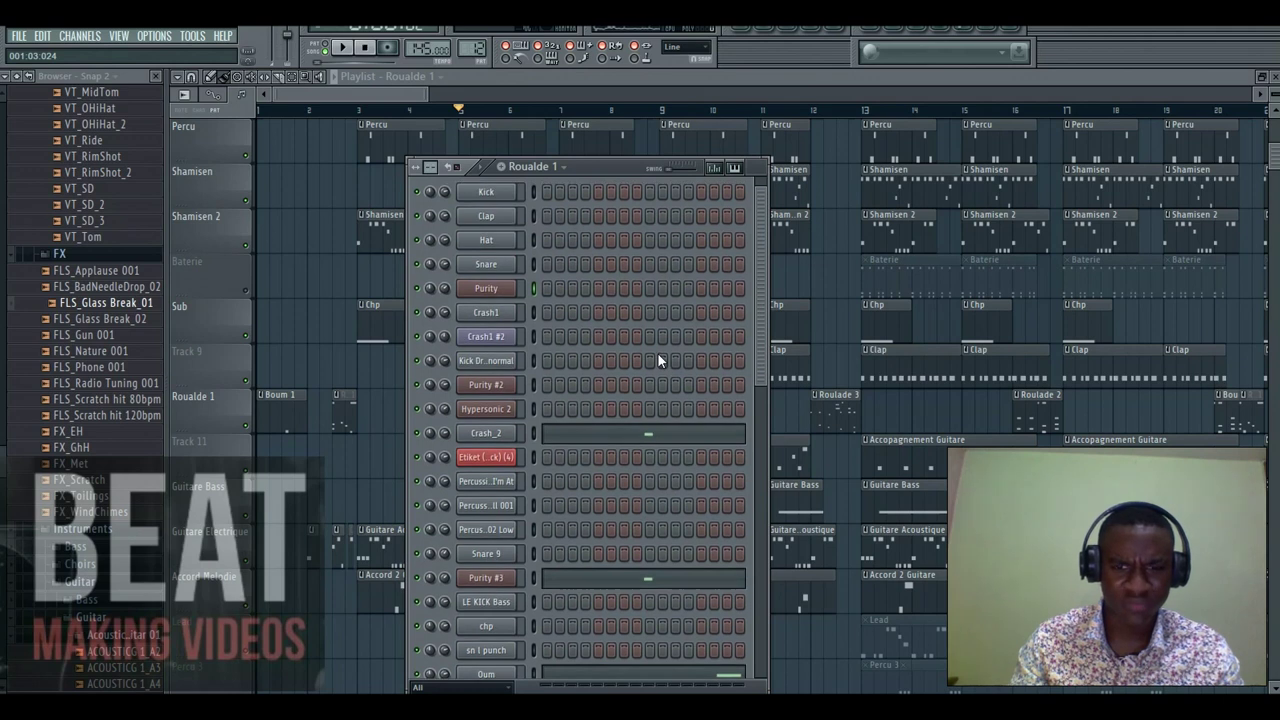
scroll(657, 360, down, 9)
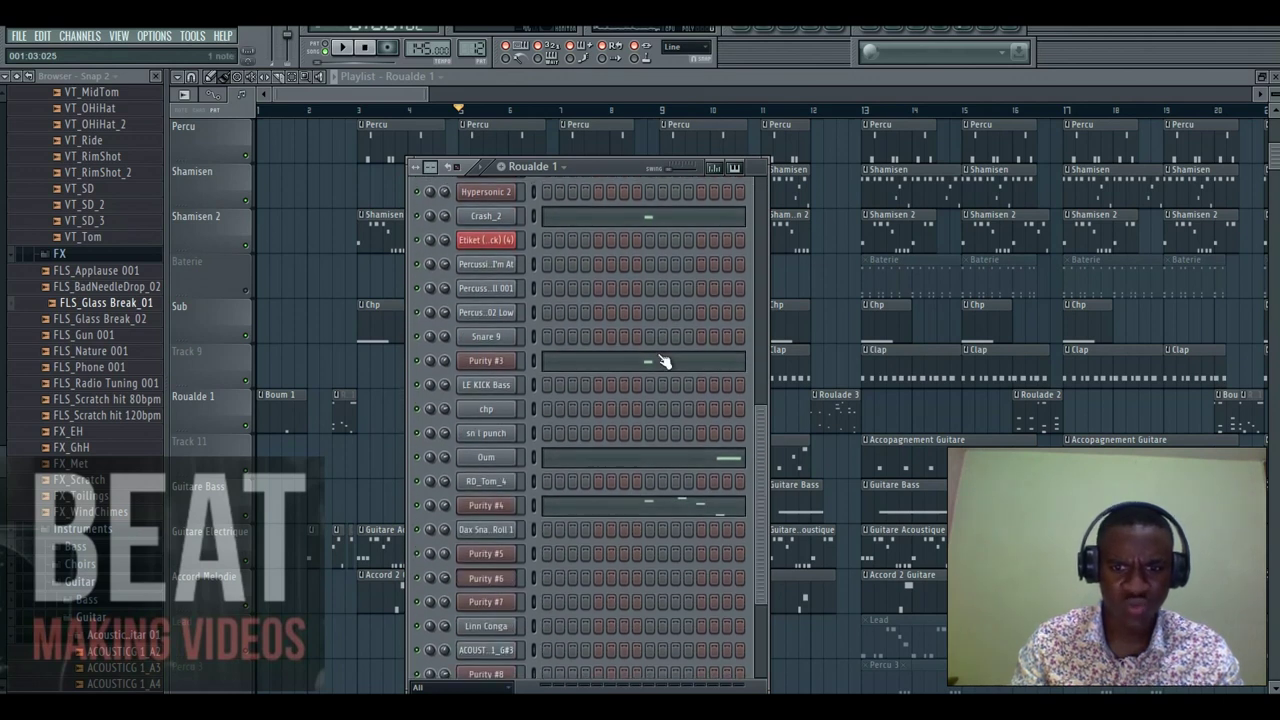
scroll(660, 360, up, 5)
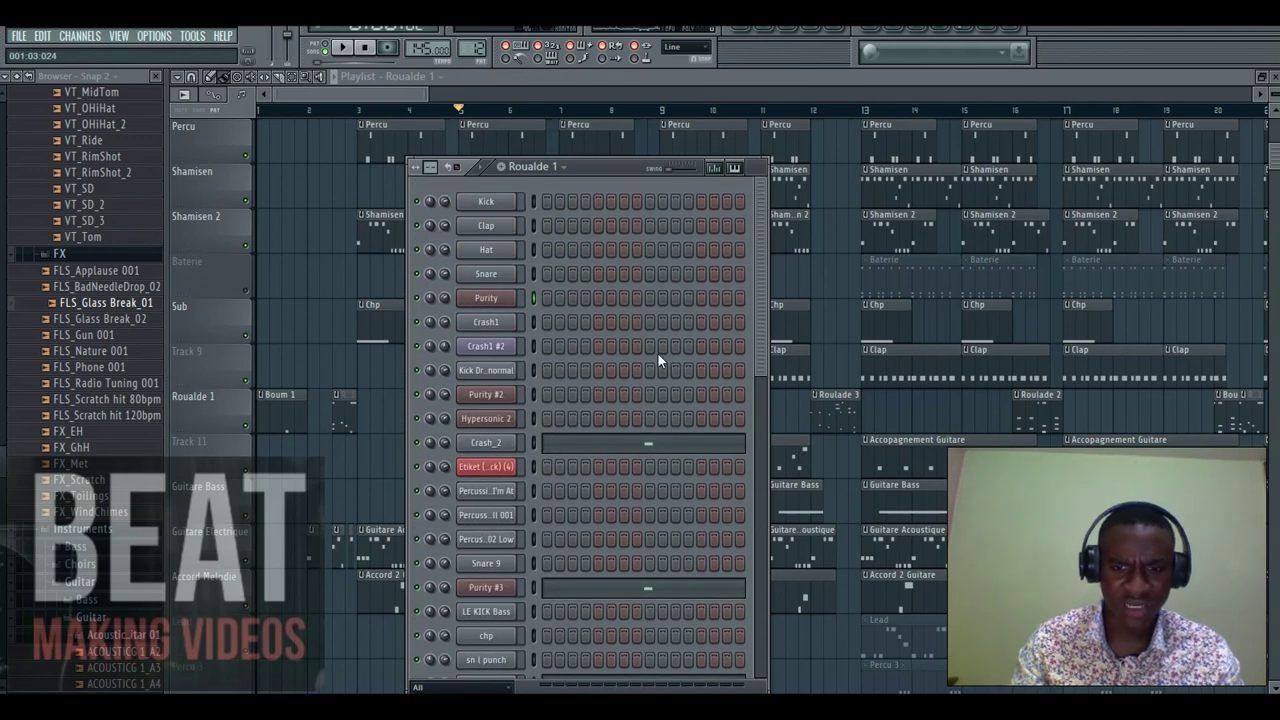
Open the Purity #4 notes of the Roualde 1 pattern in the piano roll and enlarge them from bar 1.
scroll(660, 360, down, 4)
scroll(660, 365, down, 3)
click(645, 431)
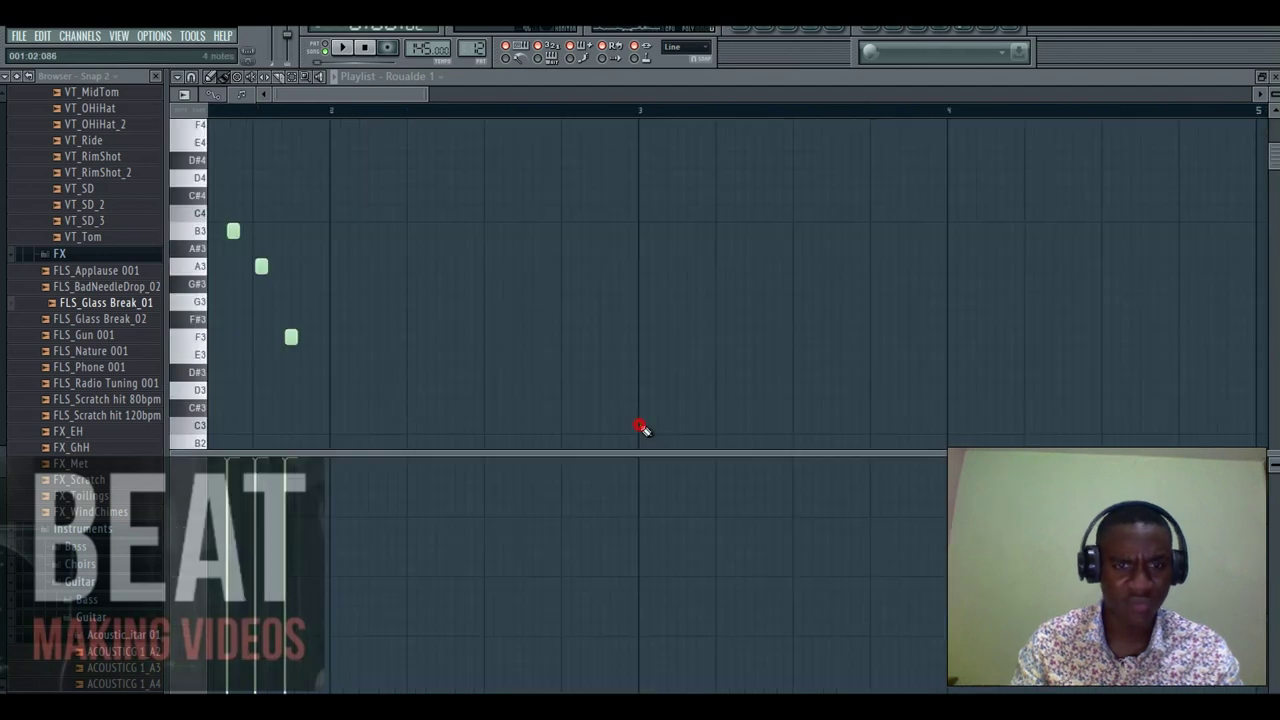
drag(361, 98, 236, 98)
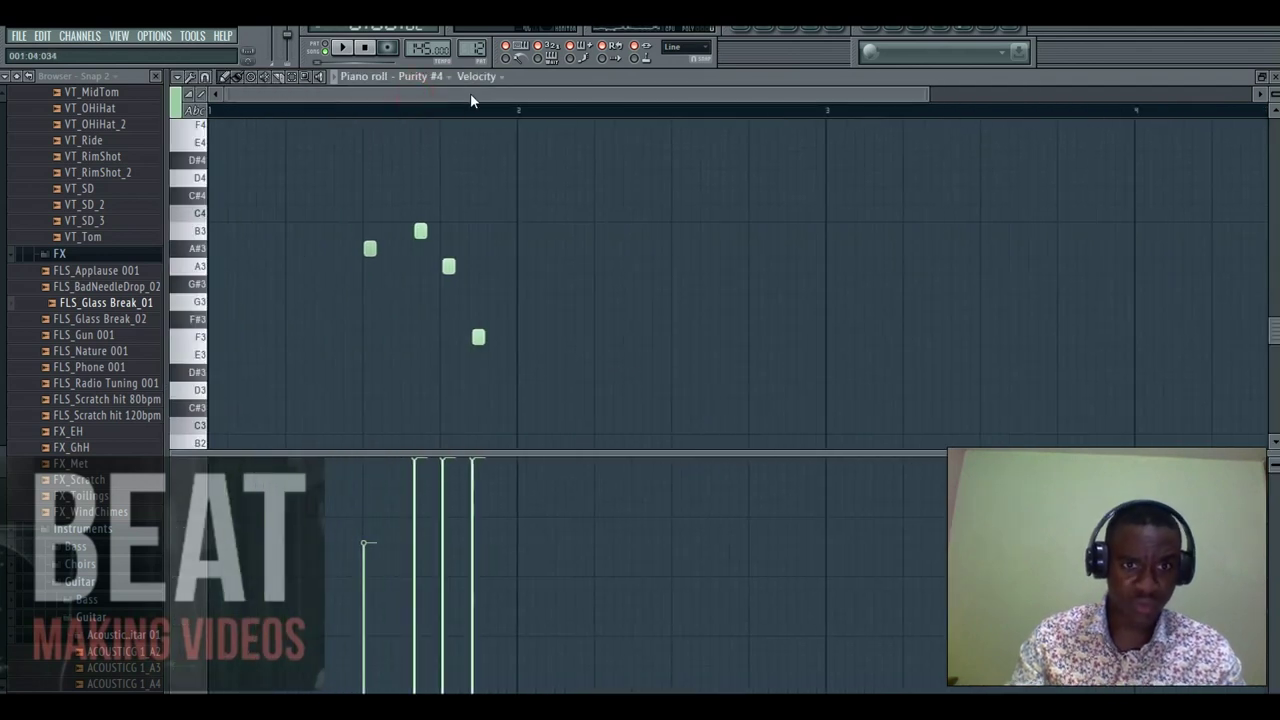
drag(922, 90, 675, 108)
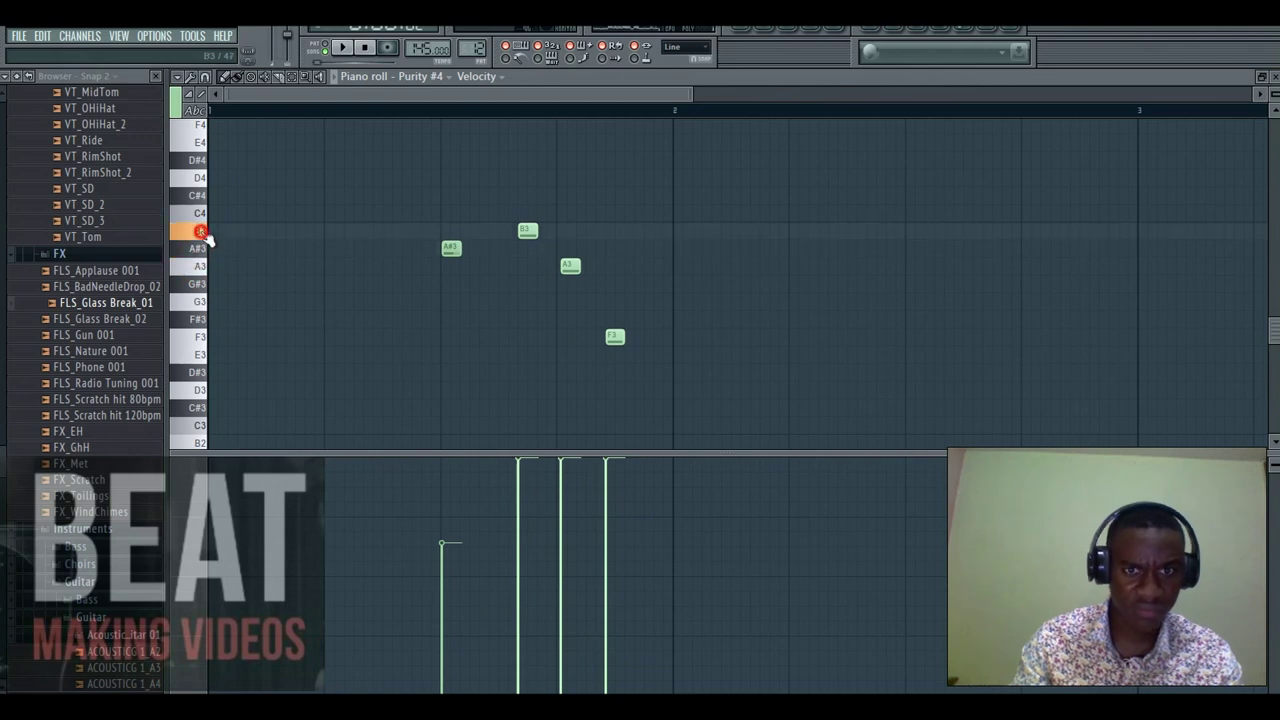
Return to the playlist and play the song from bar 2 to hear the Roualde 1 fills in the mix.
click(738, 30)
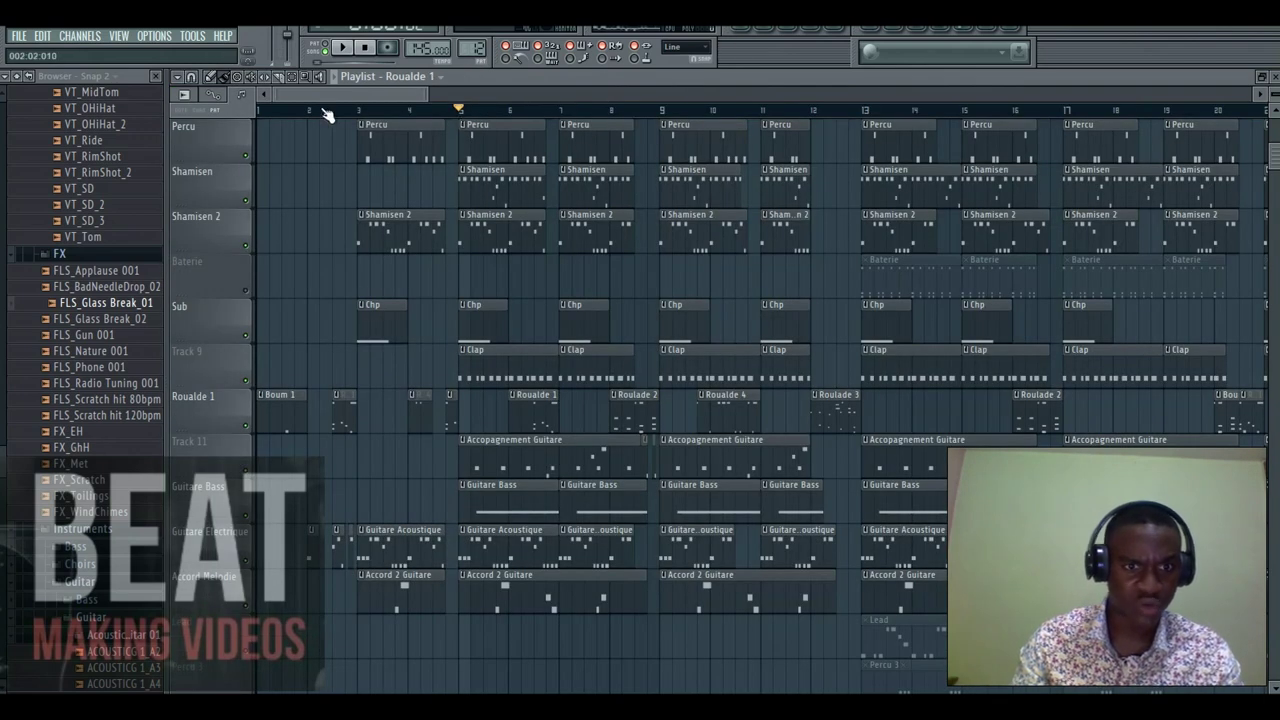
drag(325, 110, 307, 110)
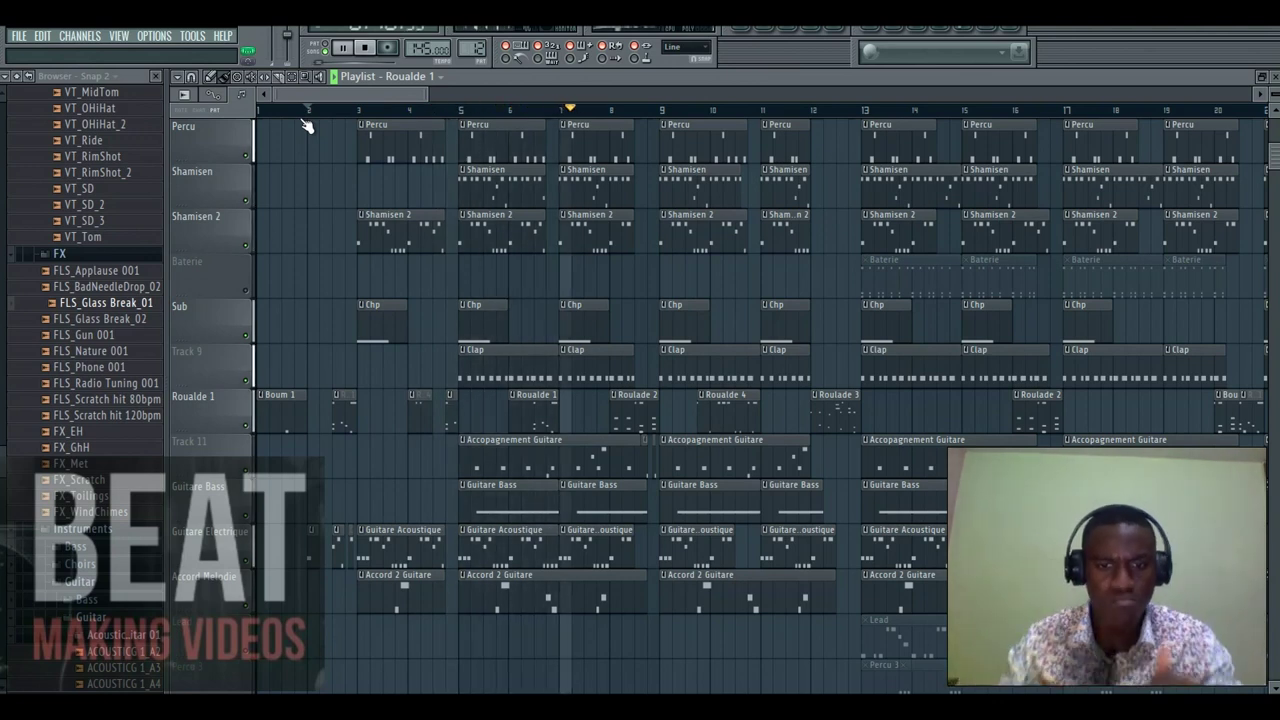
drag(344, 92, 356, 92)
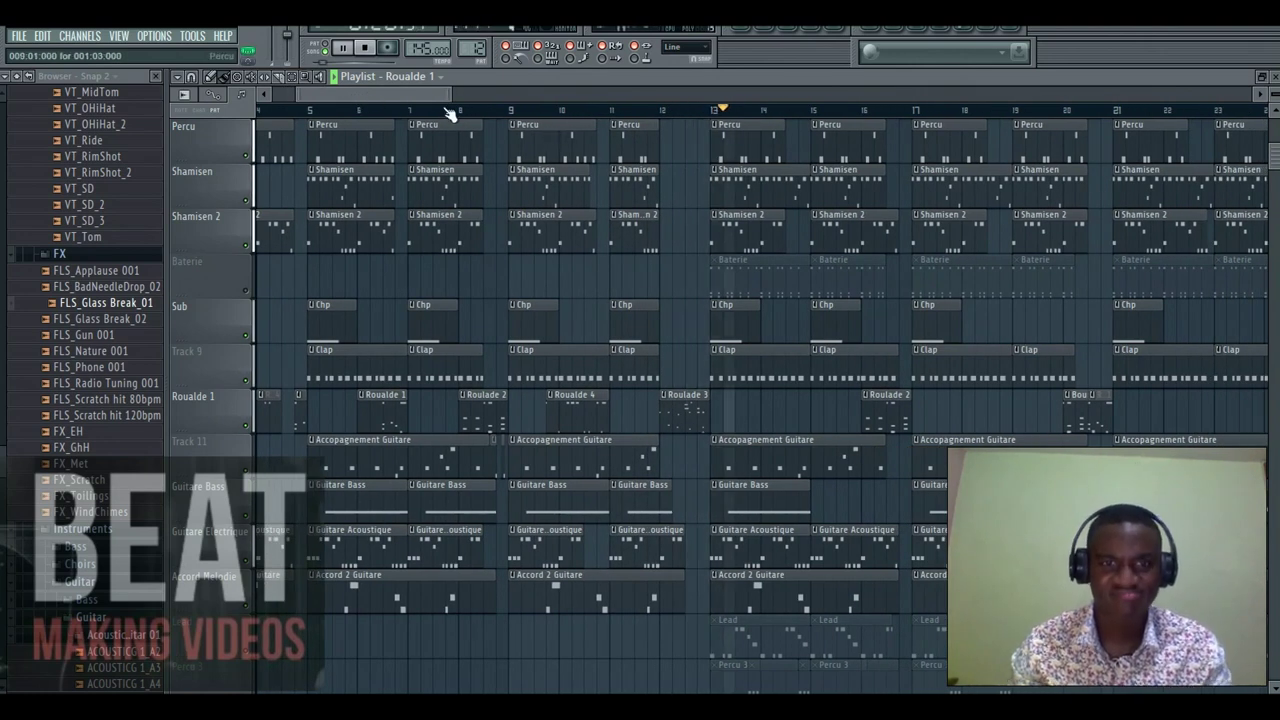
drag(419, 94, 432, 92)
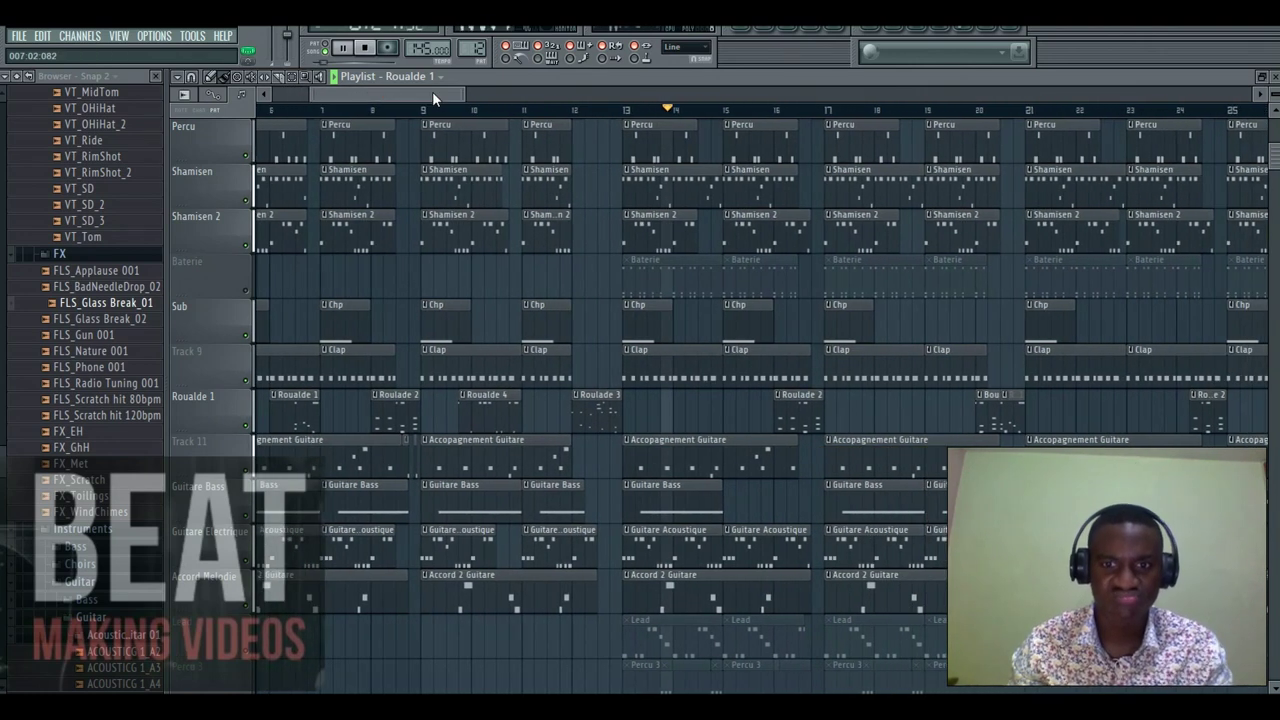
Unmute the Baterie track during playback, follow it through bar 16, and stop playback.
click(246, 290)
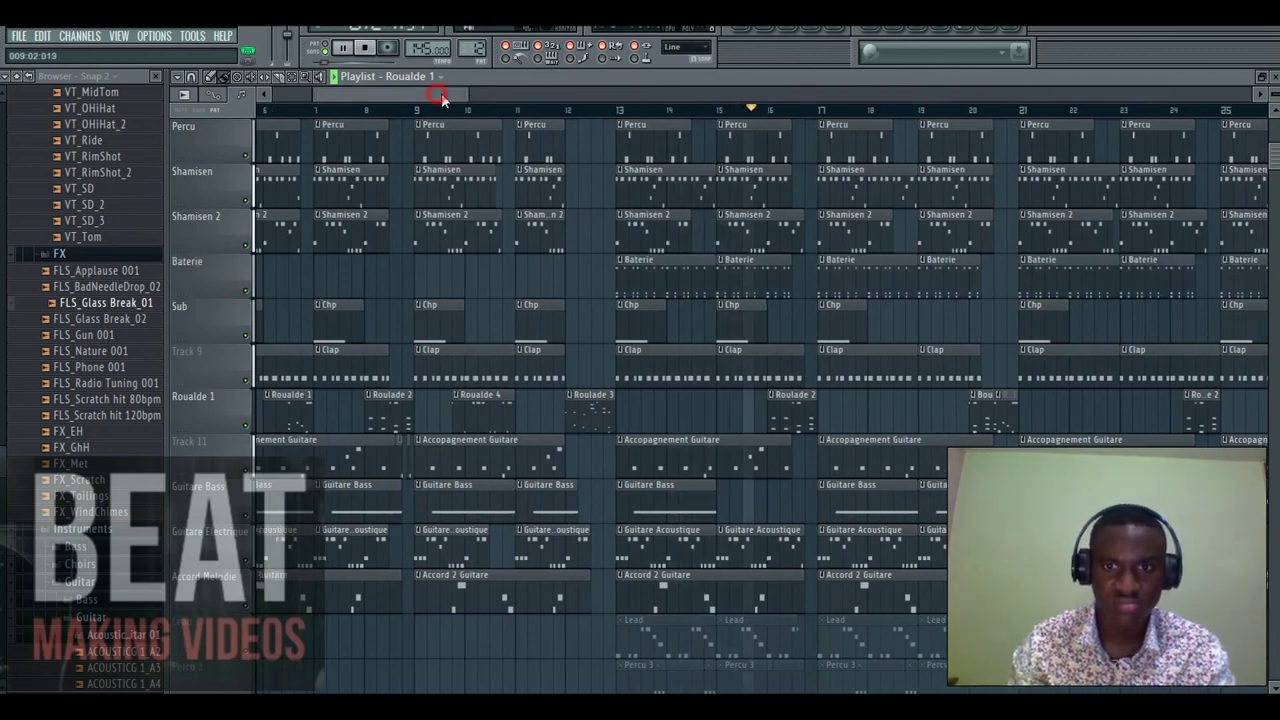
drag(441, 93, 457, 98)
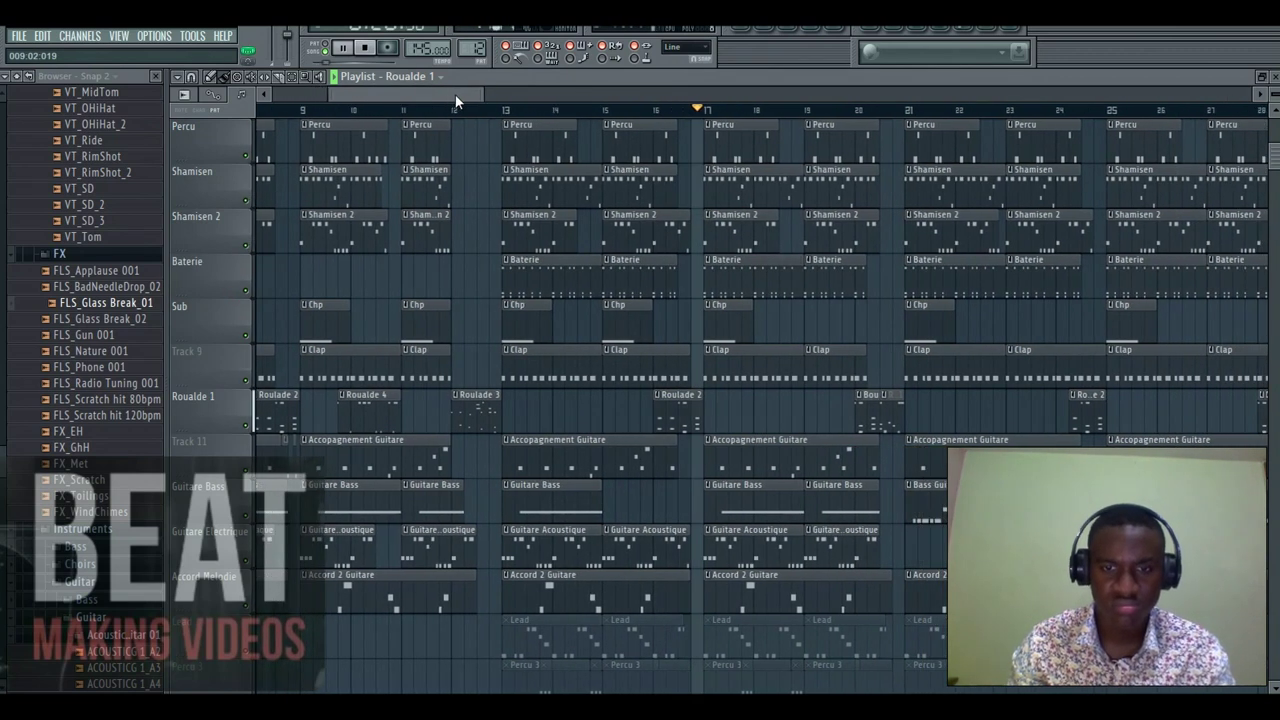
key(space)
Show the Baterie pattern in the step sequencer and view the preset loaded in its Purity #3 instrument.
scroll(502, 157, down, 5)
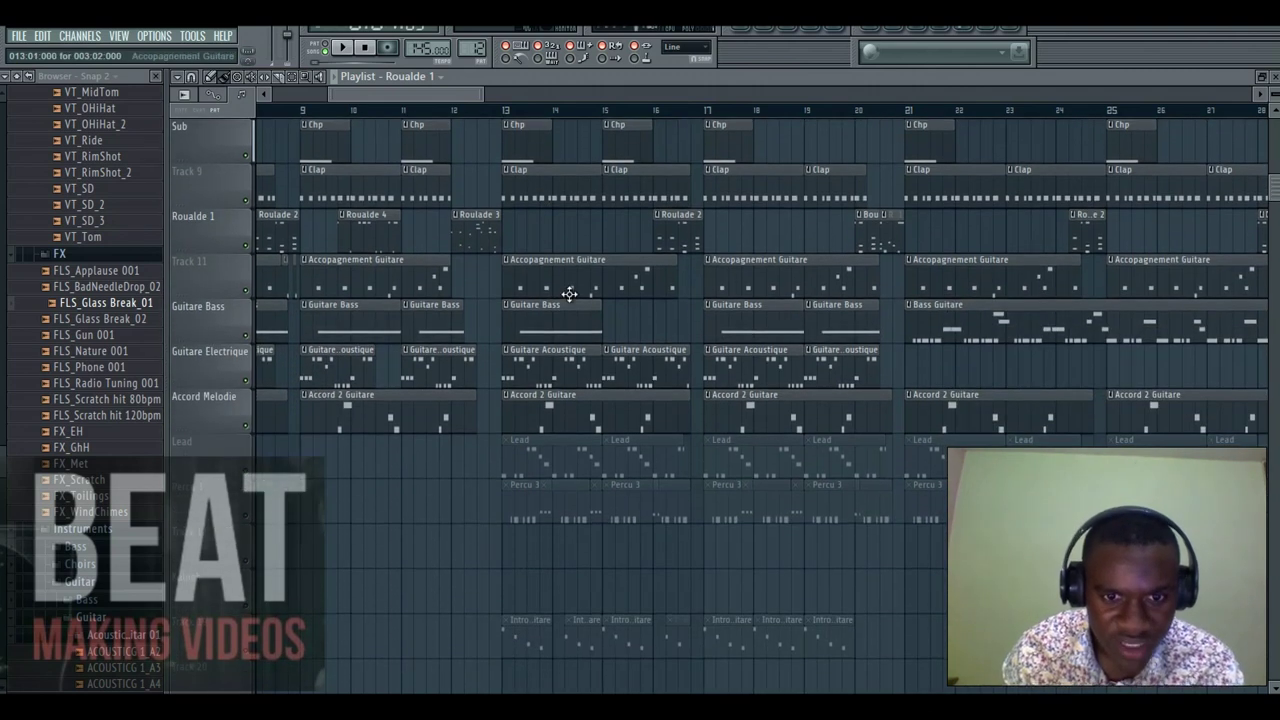
scroll(572, 307, up, 7)
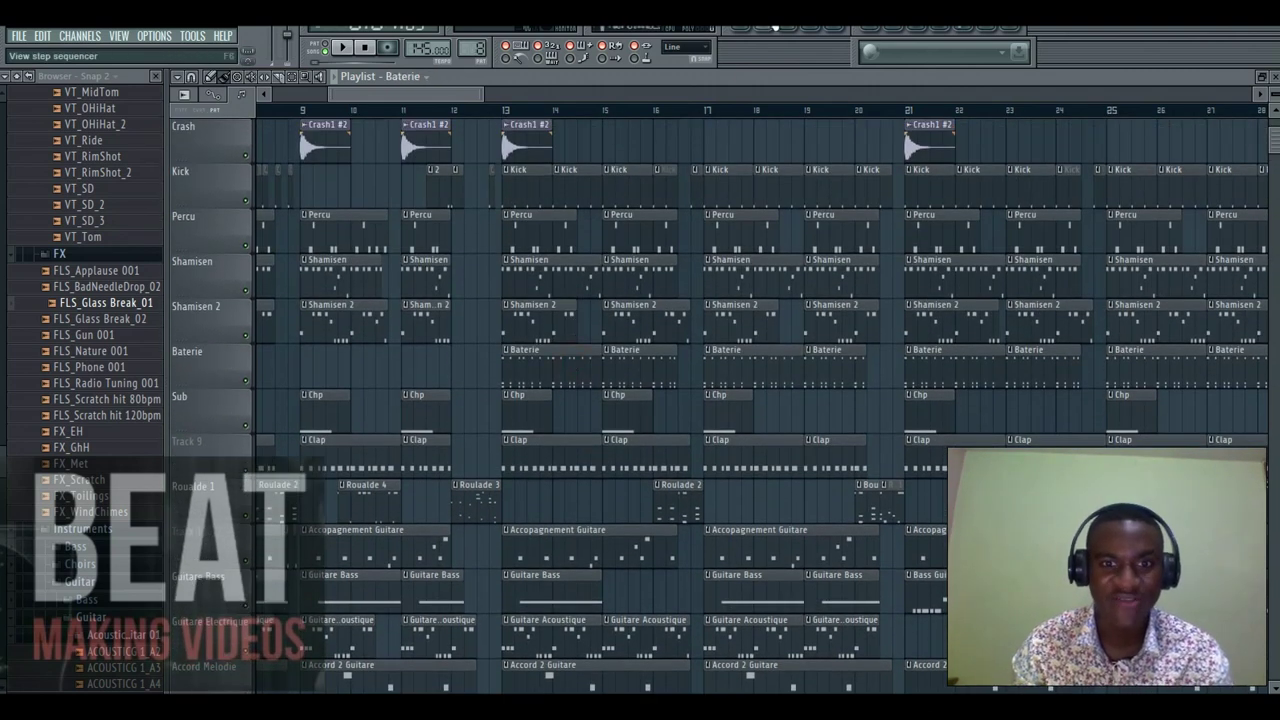
click(775, 32)
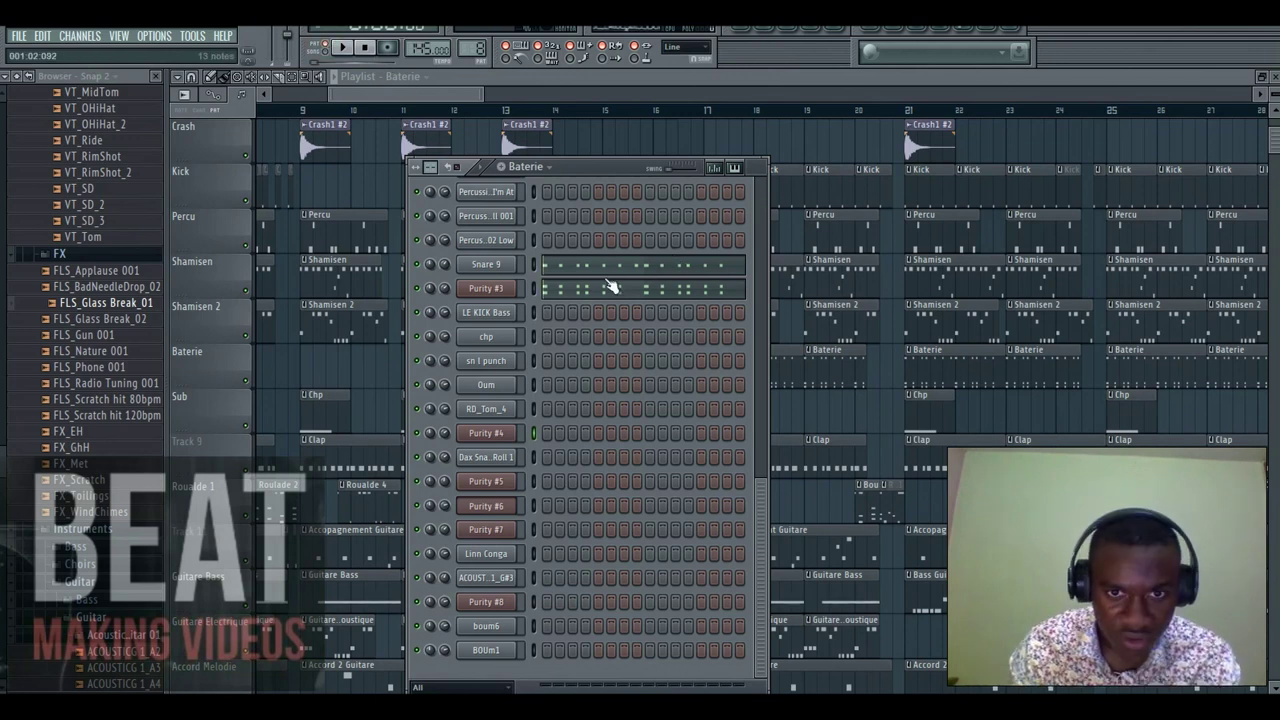
click(490, 290)
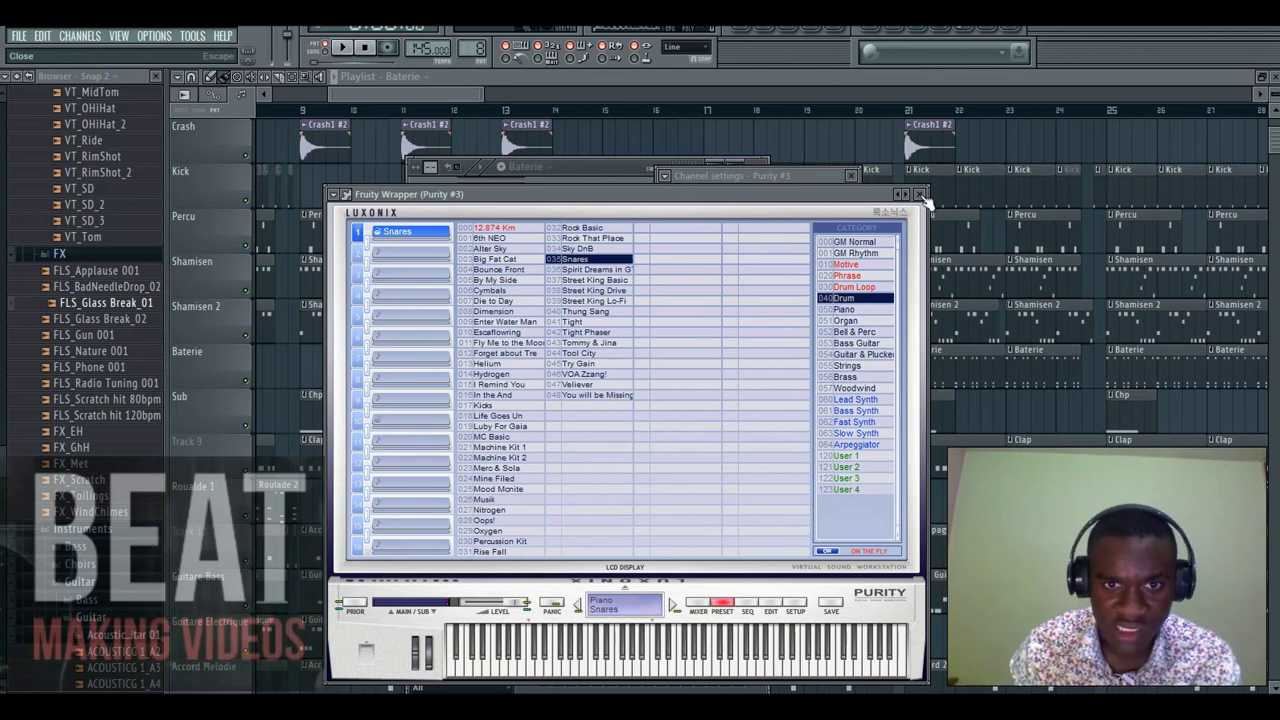
click(921, 195)
Play the Baterie pattern on its own in pattern mode and follow its Purity #3 notes enlarged in the piano roll.
click(535, 264)
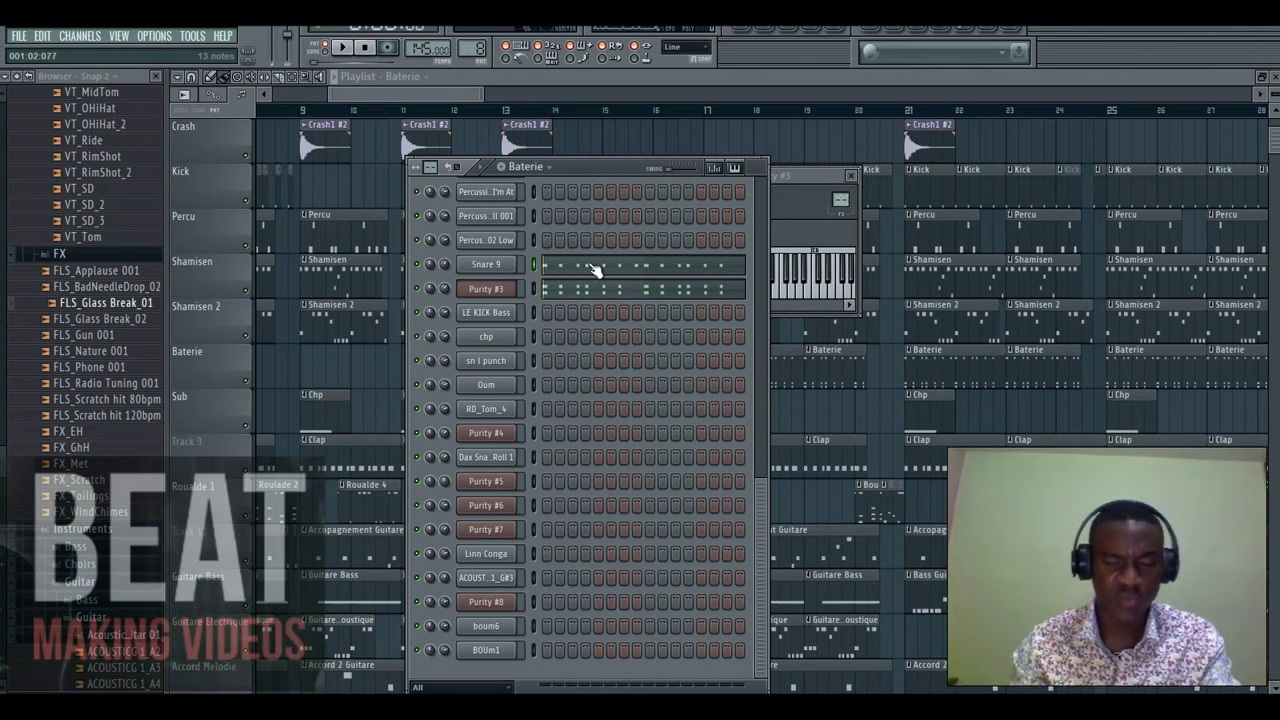
scroll(685, 284, up, 9)
key(space)
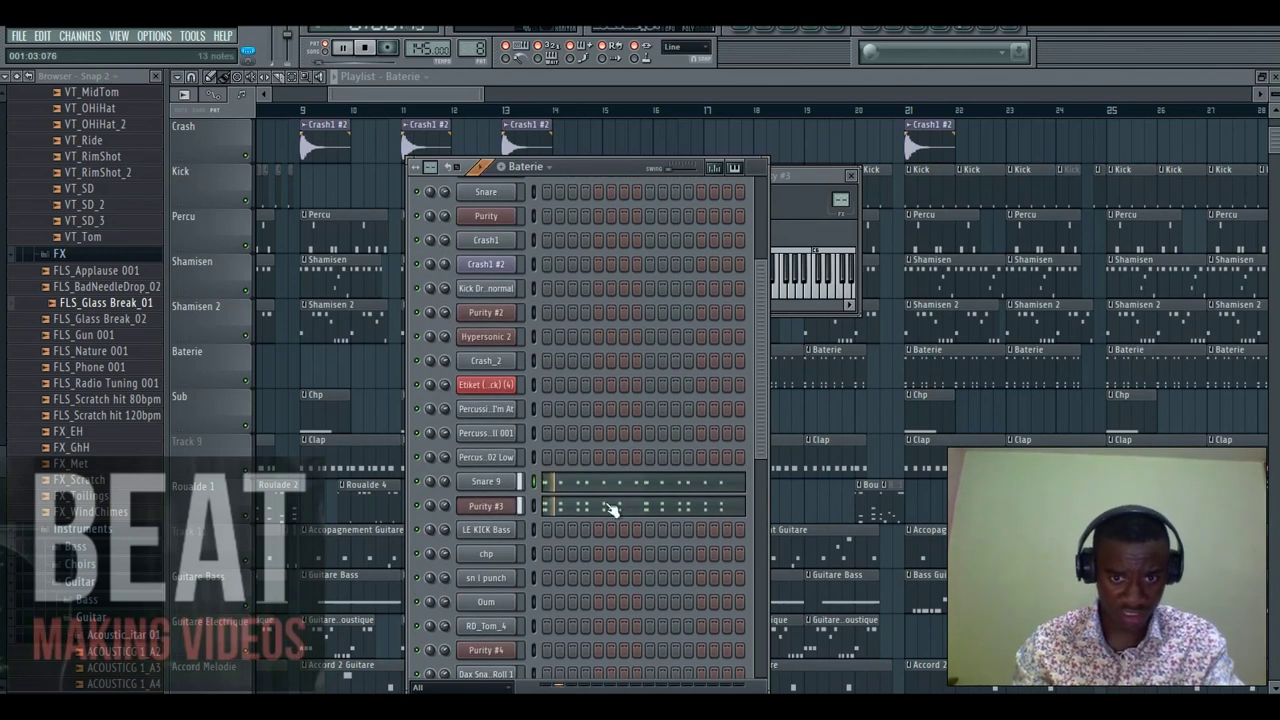
click(620, 505)
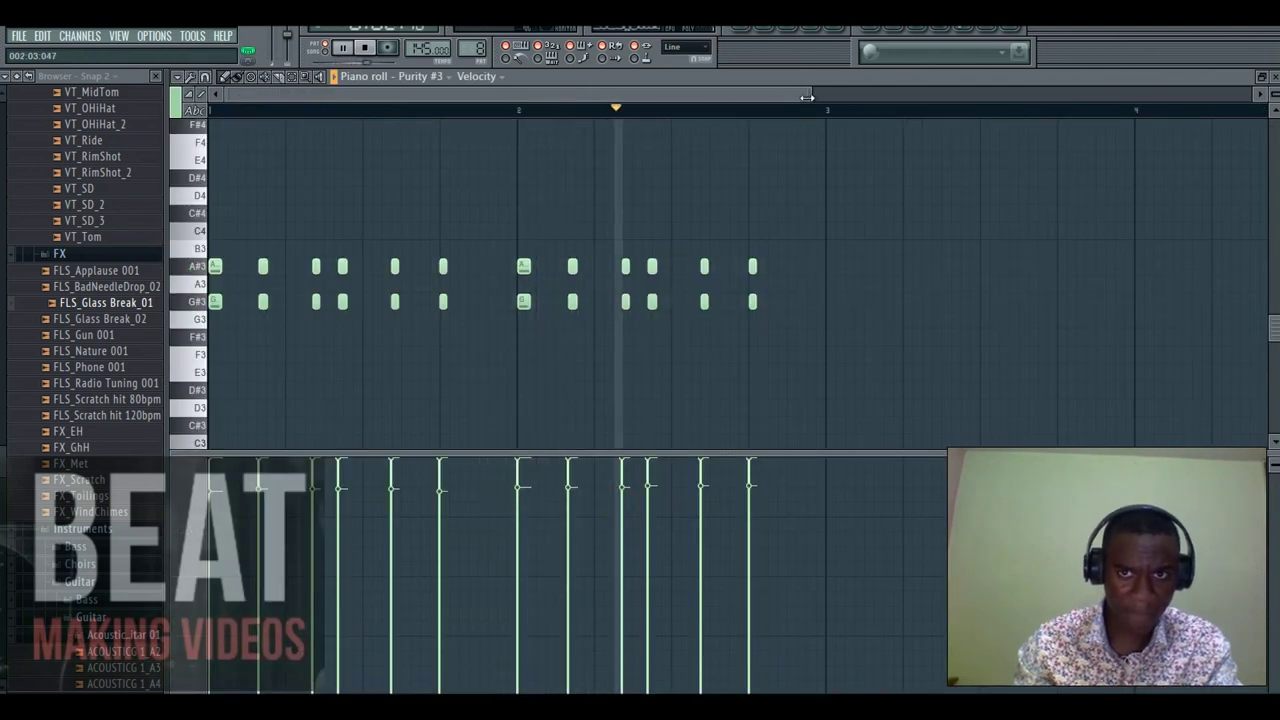
drag(811, 94, 669, 97)
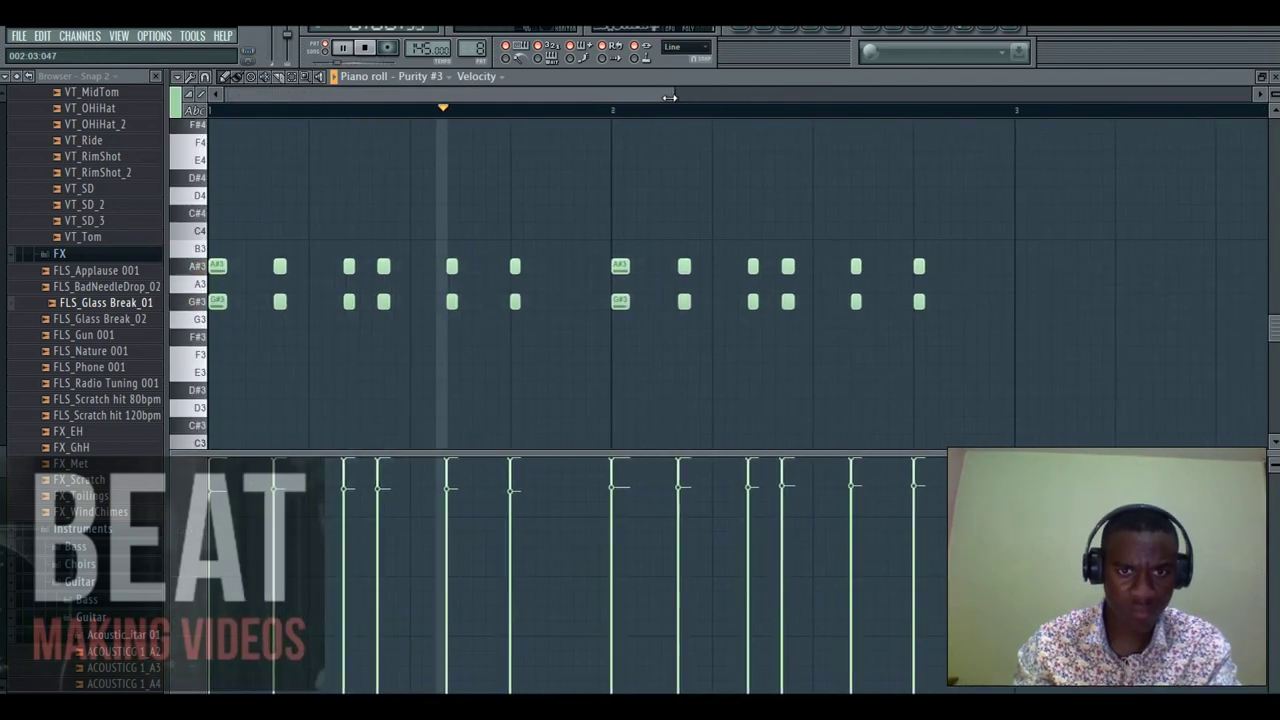
Return to the playlist and unmute the Percu 3 and Intro Guitare tracks.
click(748, 26)
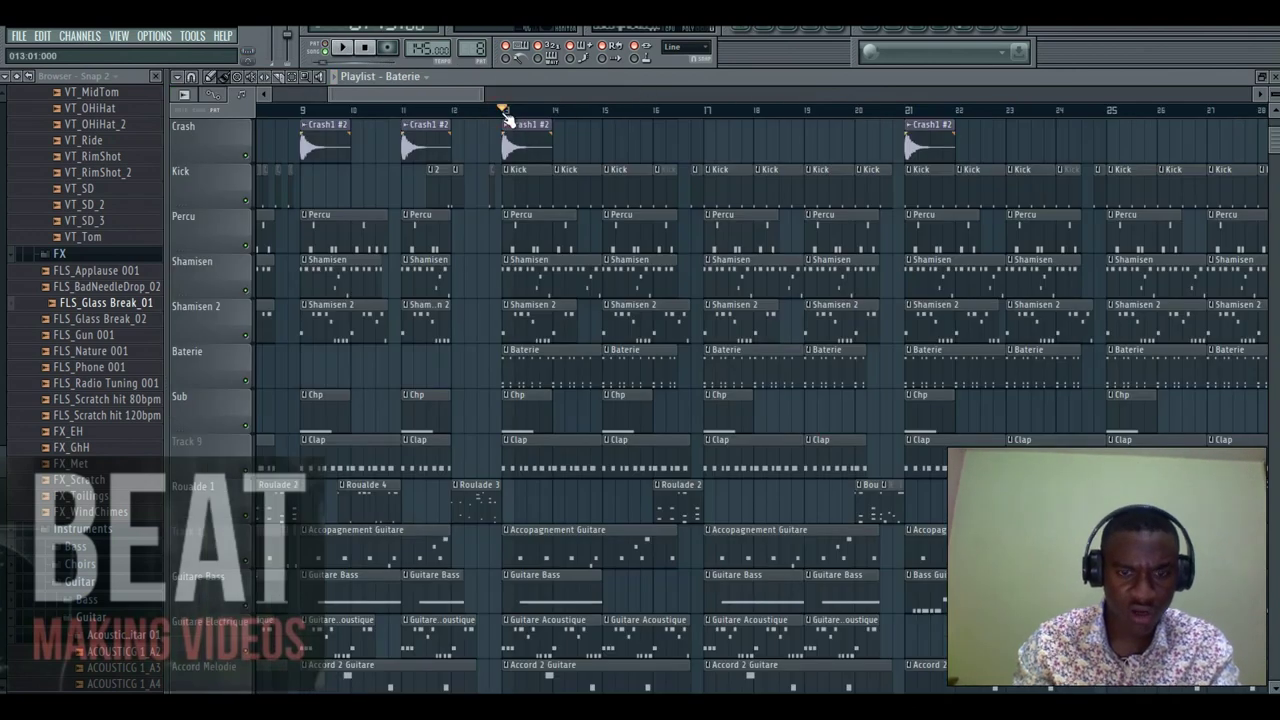
scroll(546, 286, down, 3)
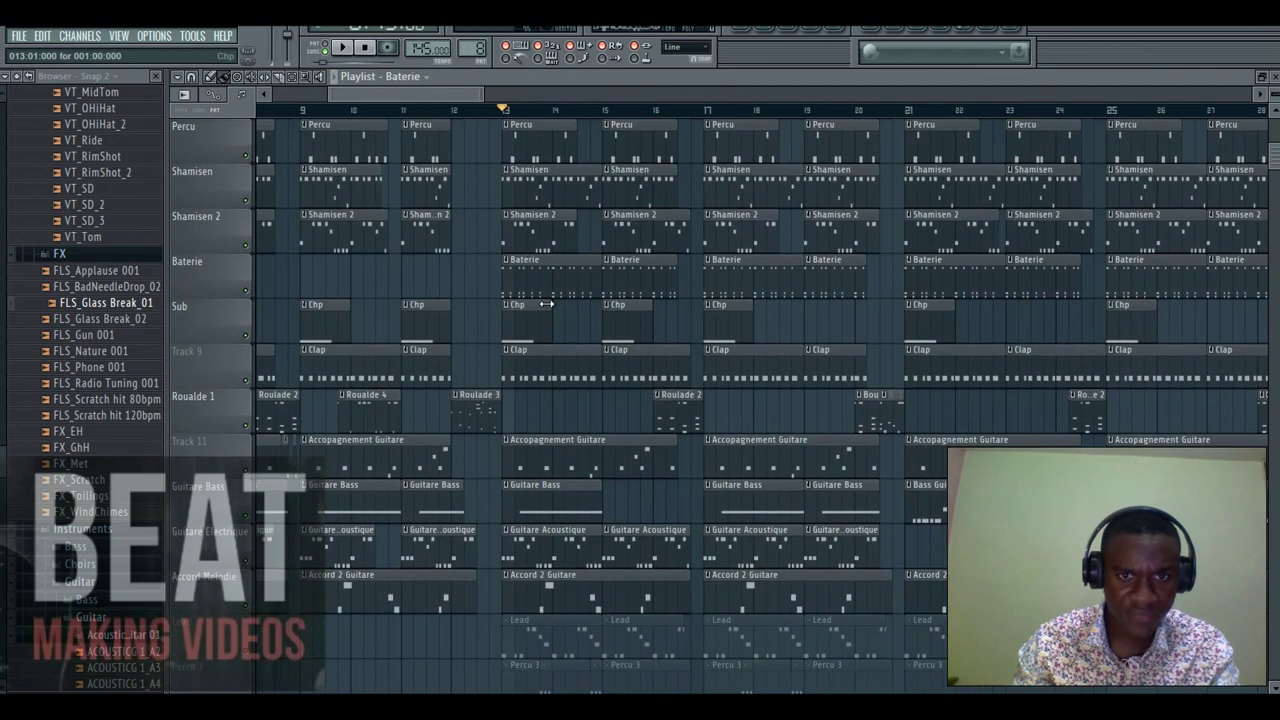
scroll(600, 350, down, 4)
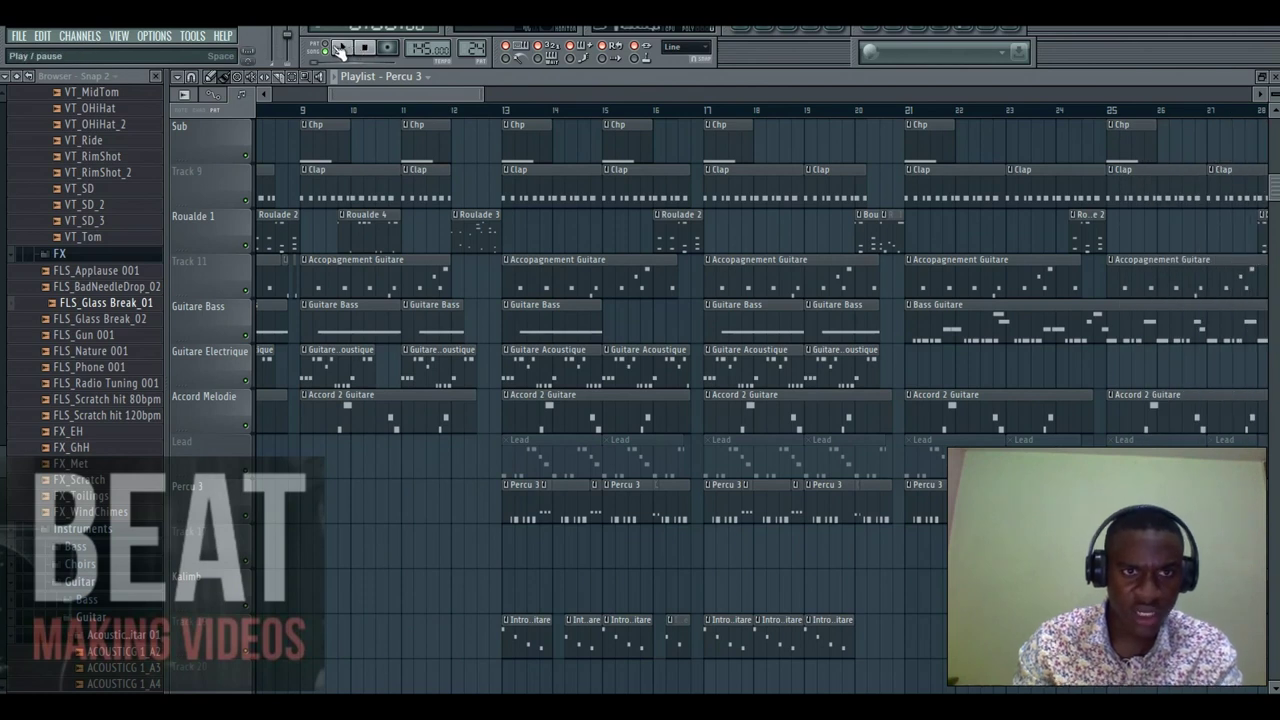
Play the Percu 3 pattern on its own, viewing its Purity #4 notes in the piano roll and its channels, and stop playback.
click(775, 28)
click(706, 654)
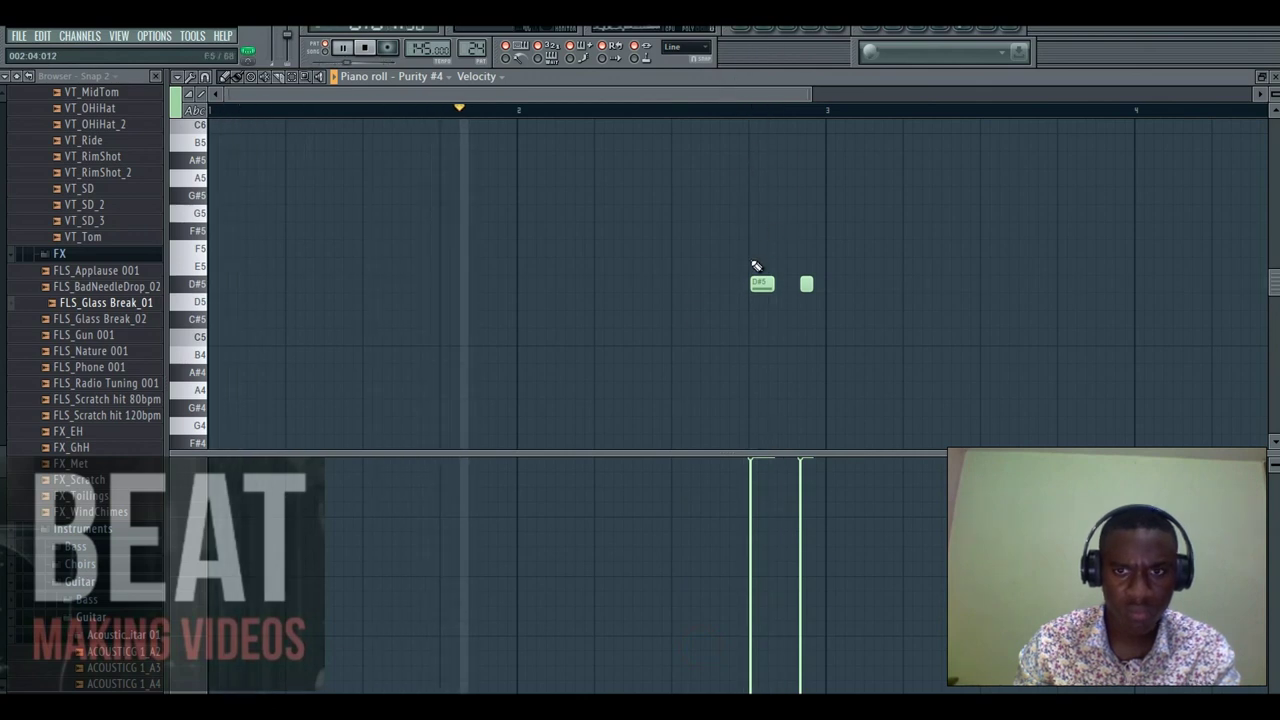
click(766, 36)
scroll(709, 280, down, 4)
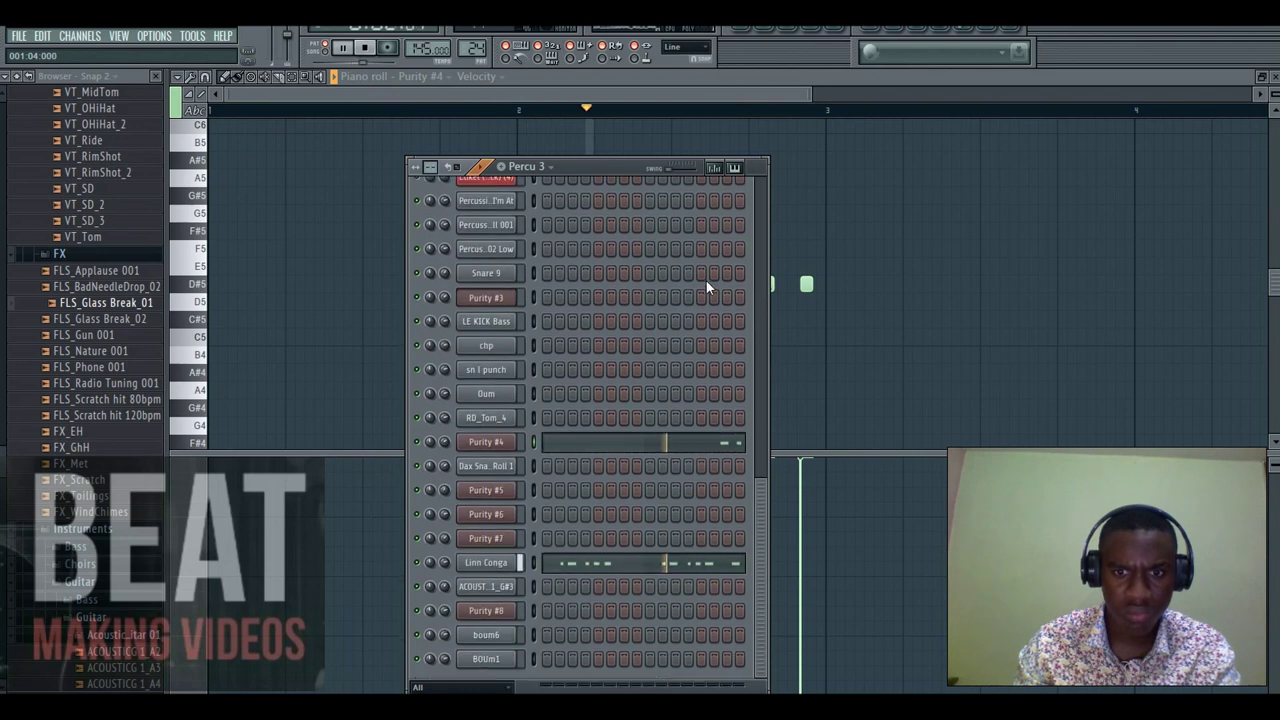
key(space)
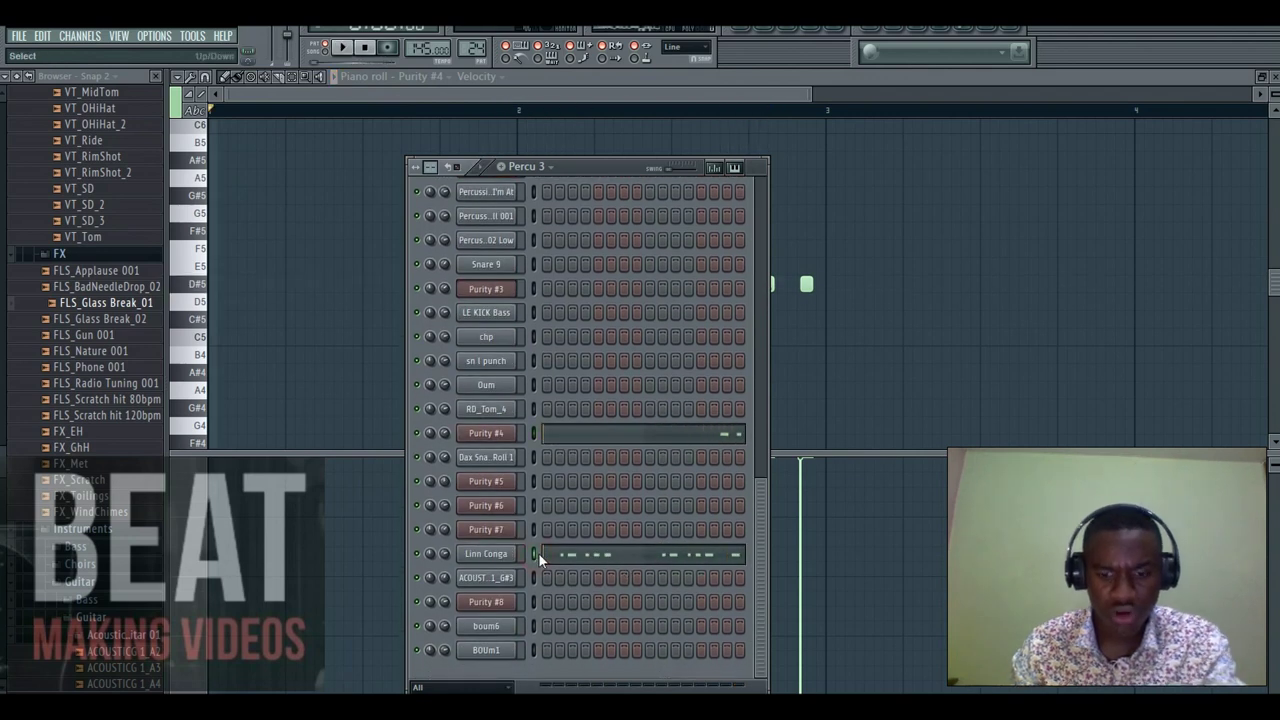
Replay the Percu 3 pattern while viewing its Linn Conga notes enlarged in the piano roll, and return to the playlist.
scroll(760, 500, up, 1)
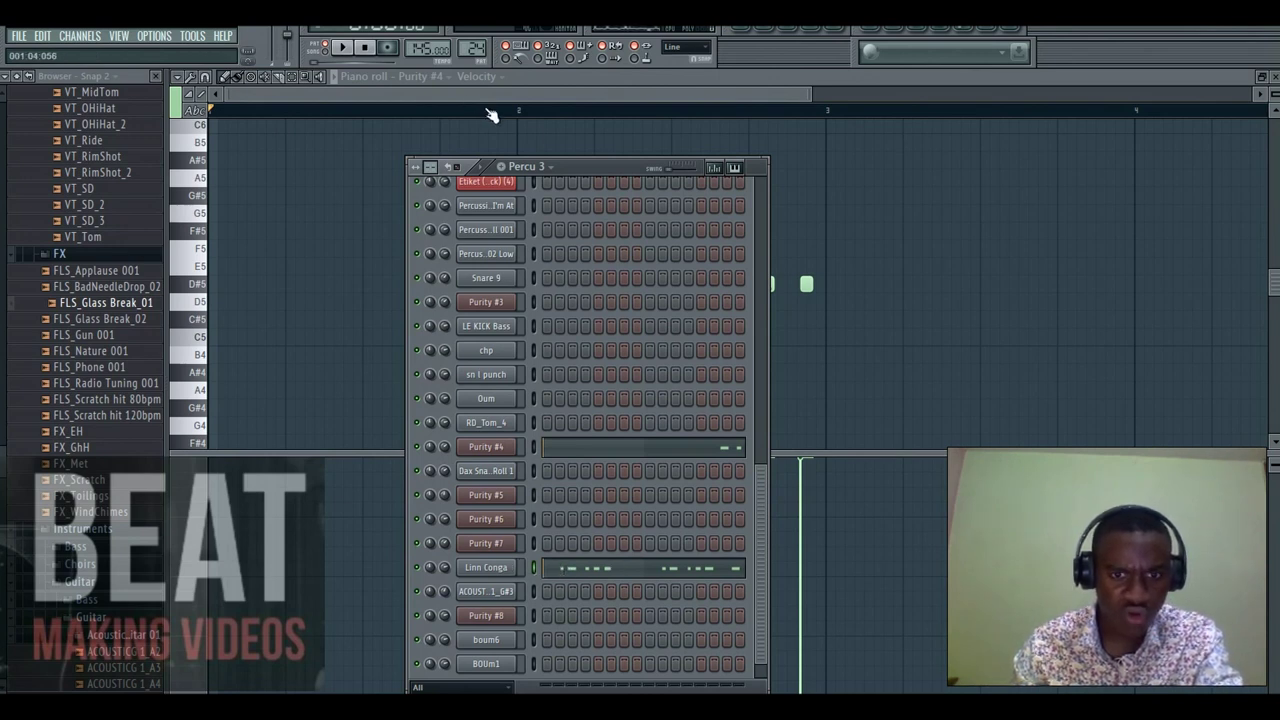
click(654, 569)
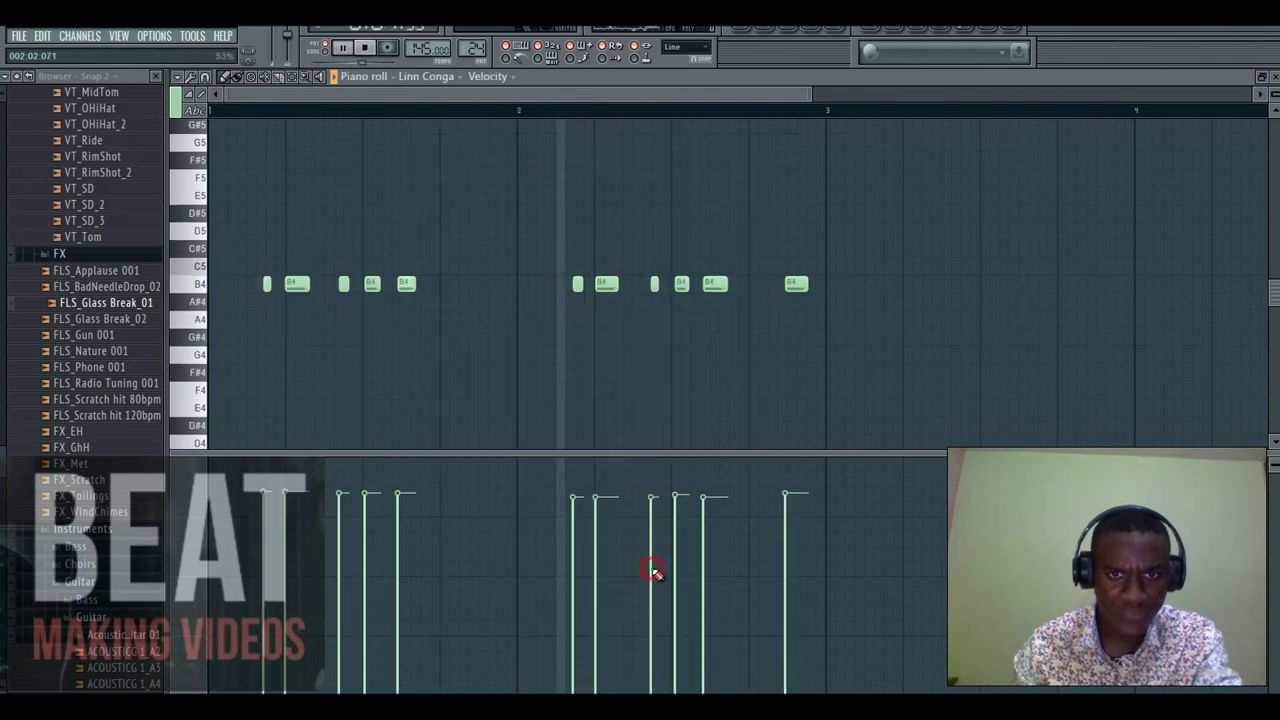
drag(812, 94, 663, 103)
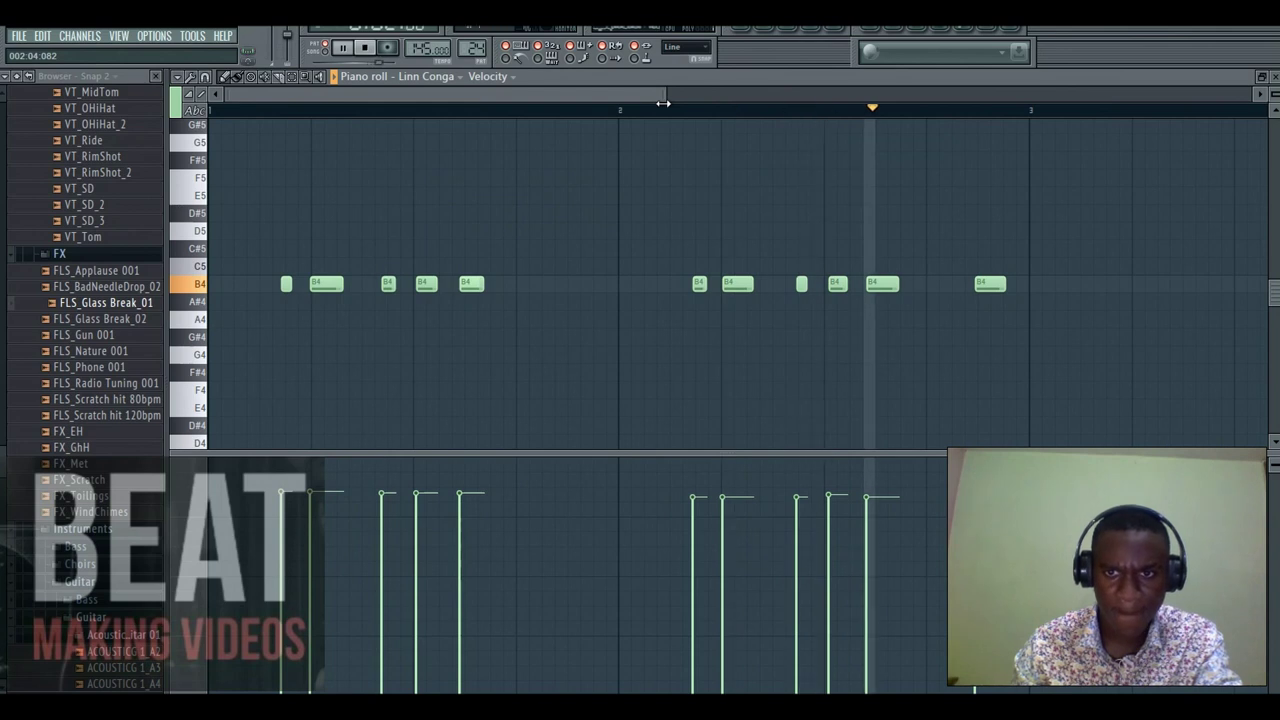
click(745, 33)
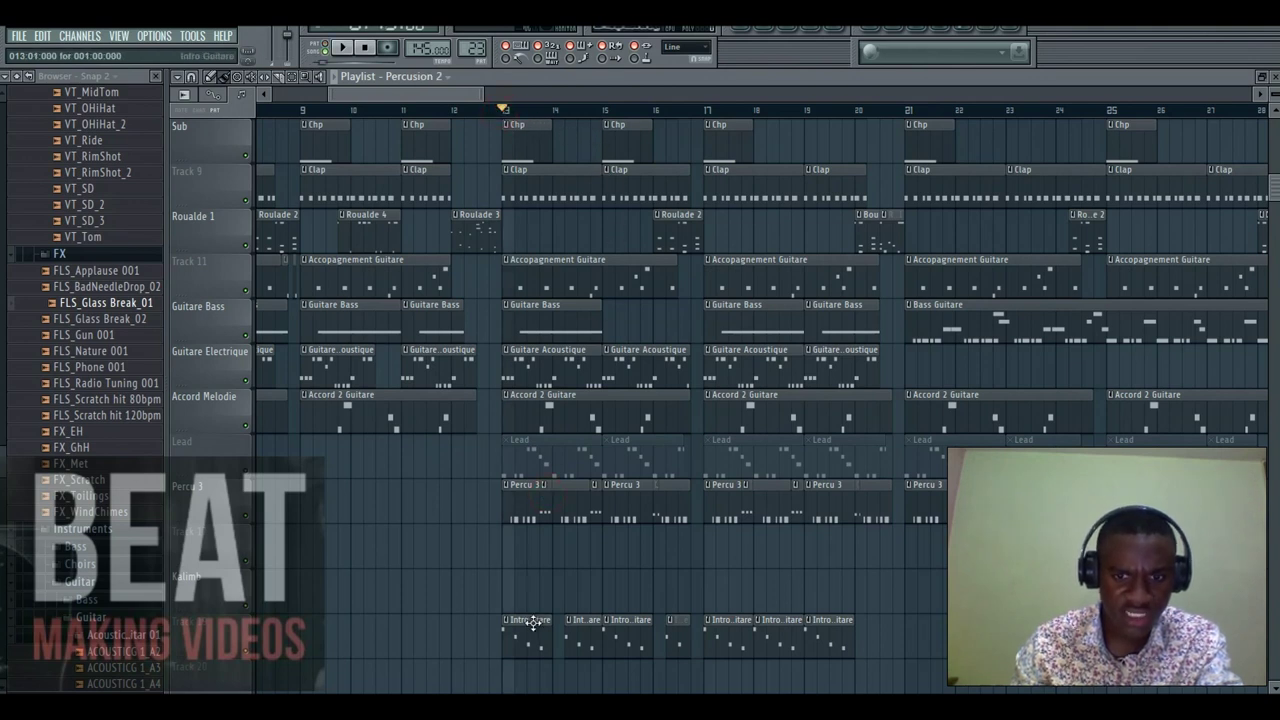
Play the song from just before bar 13 into the Bass Guitare section starting at bar 21, and stop playback.
scroll(533, 621, down, 2)
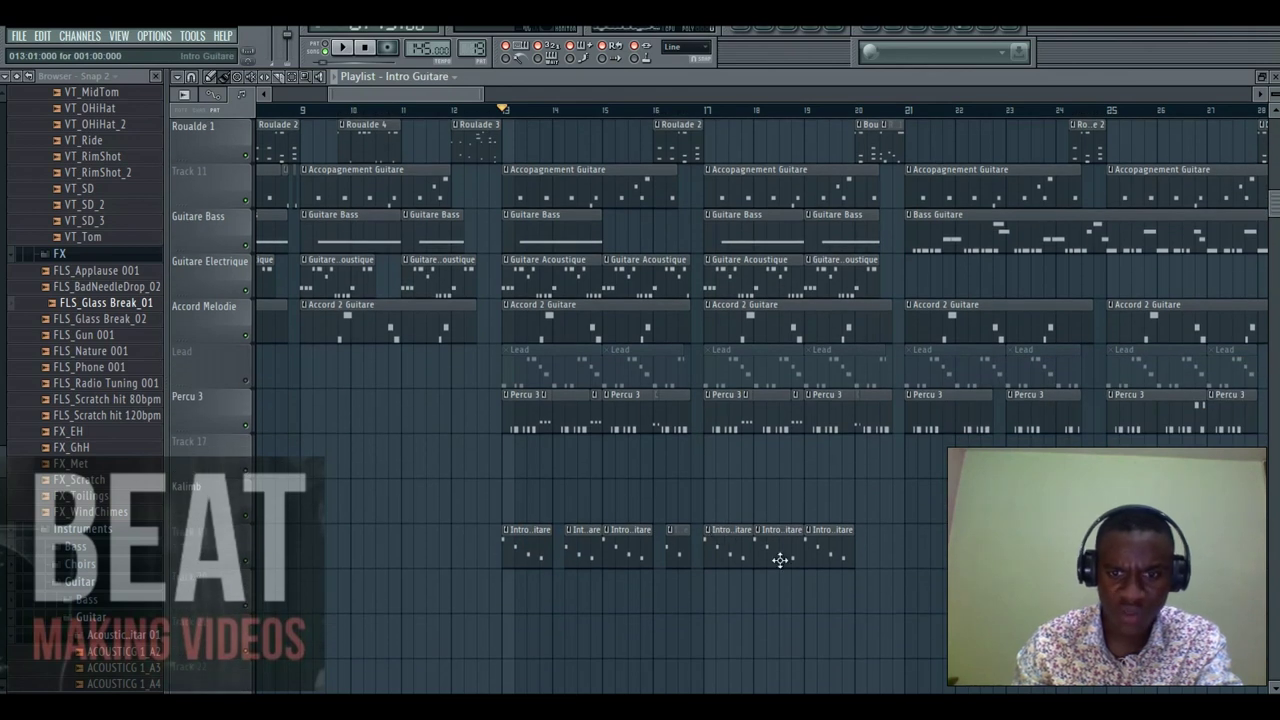
scroll(604, 563, up, 3)
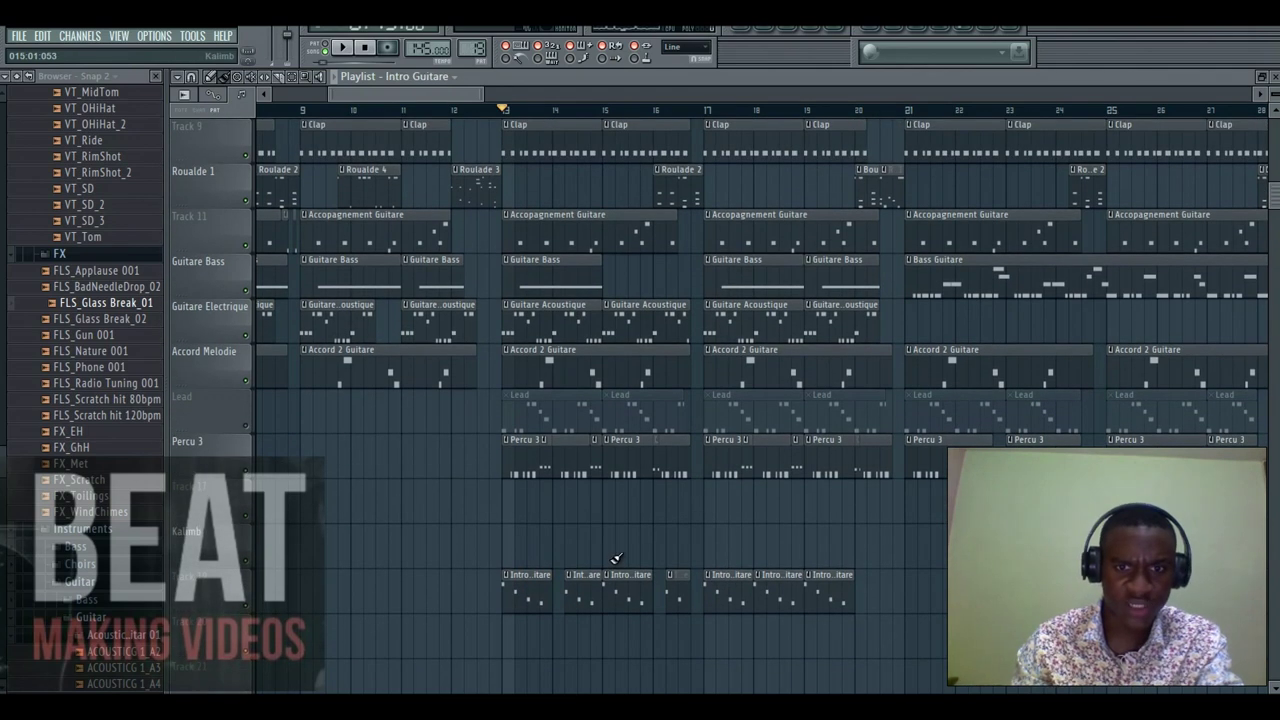
scroll(610, 557, up, 6)
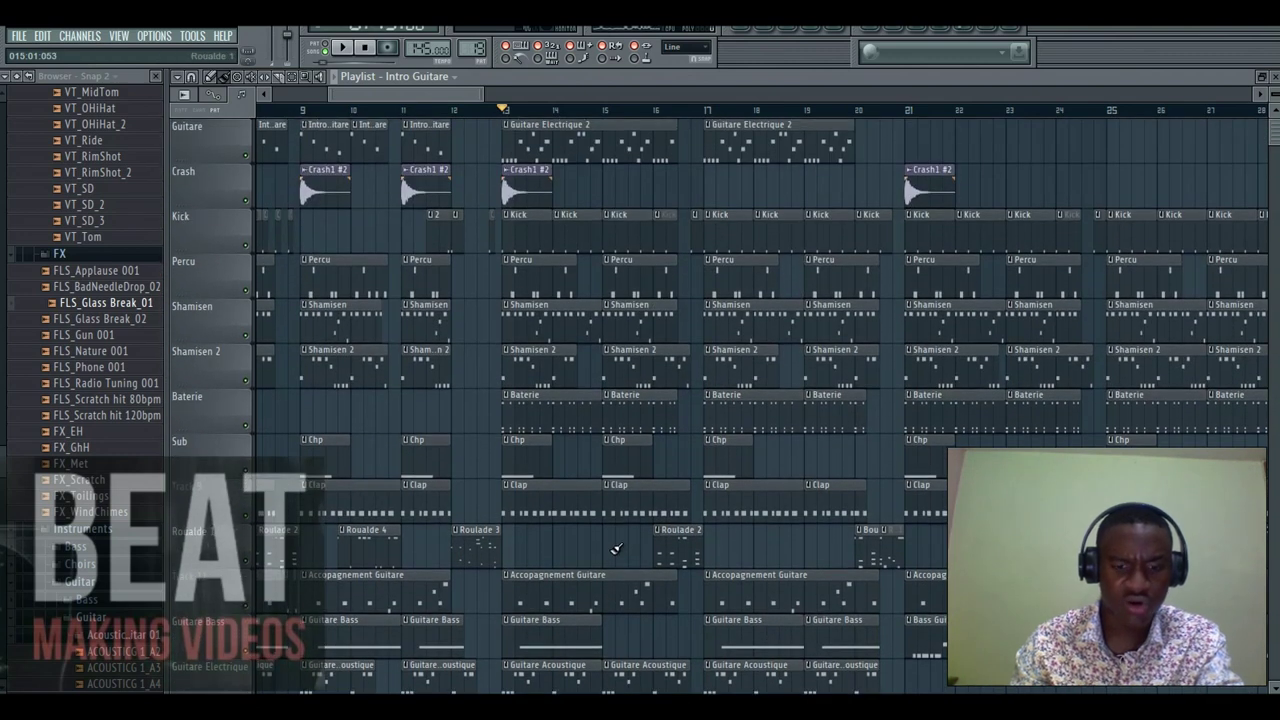
scroll(616, 549, down, 4)
click(341, 47)
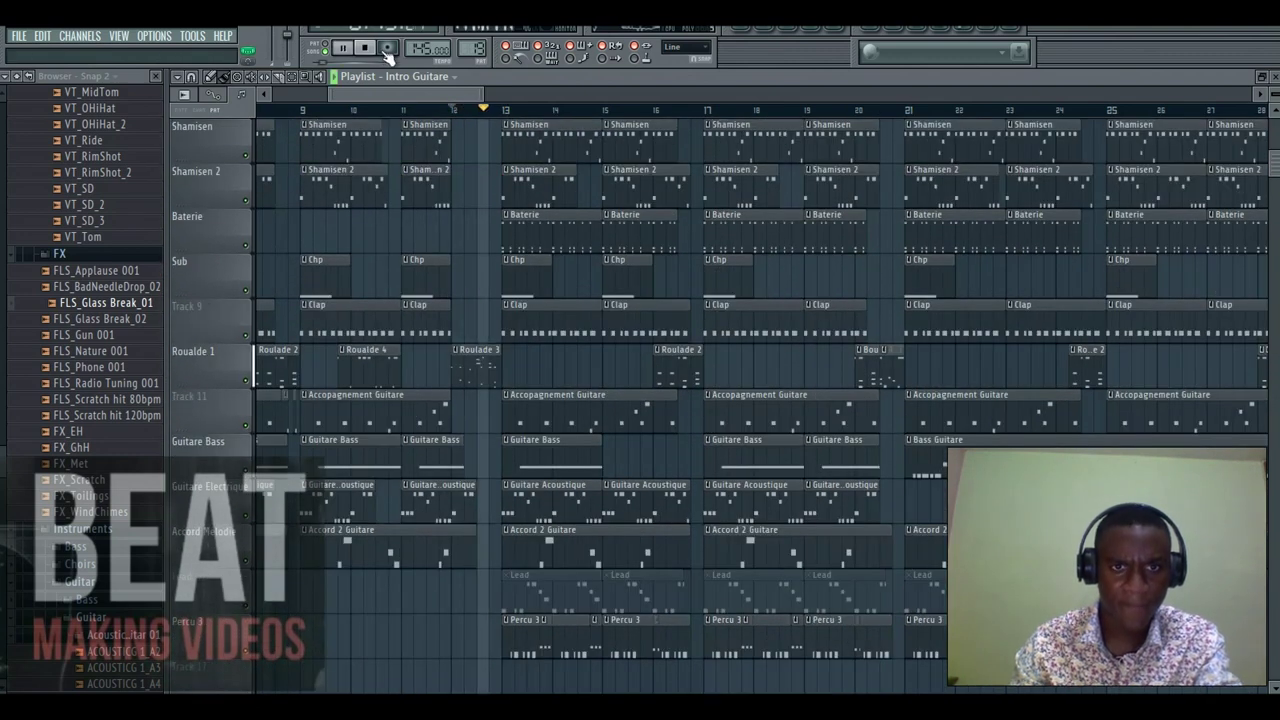
drag(428, 96, 485, 94)
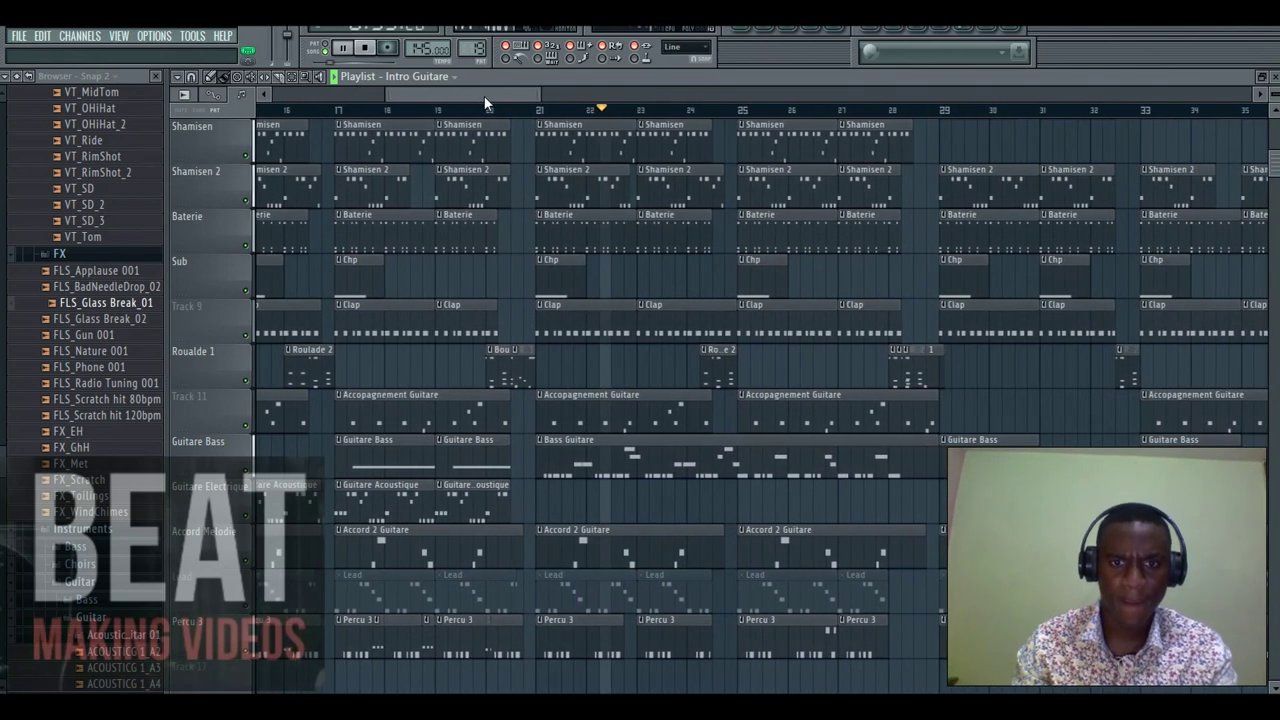
scroll(533, 130, down, 1)
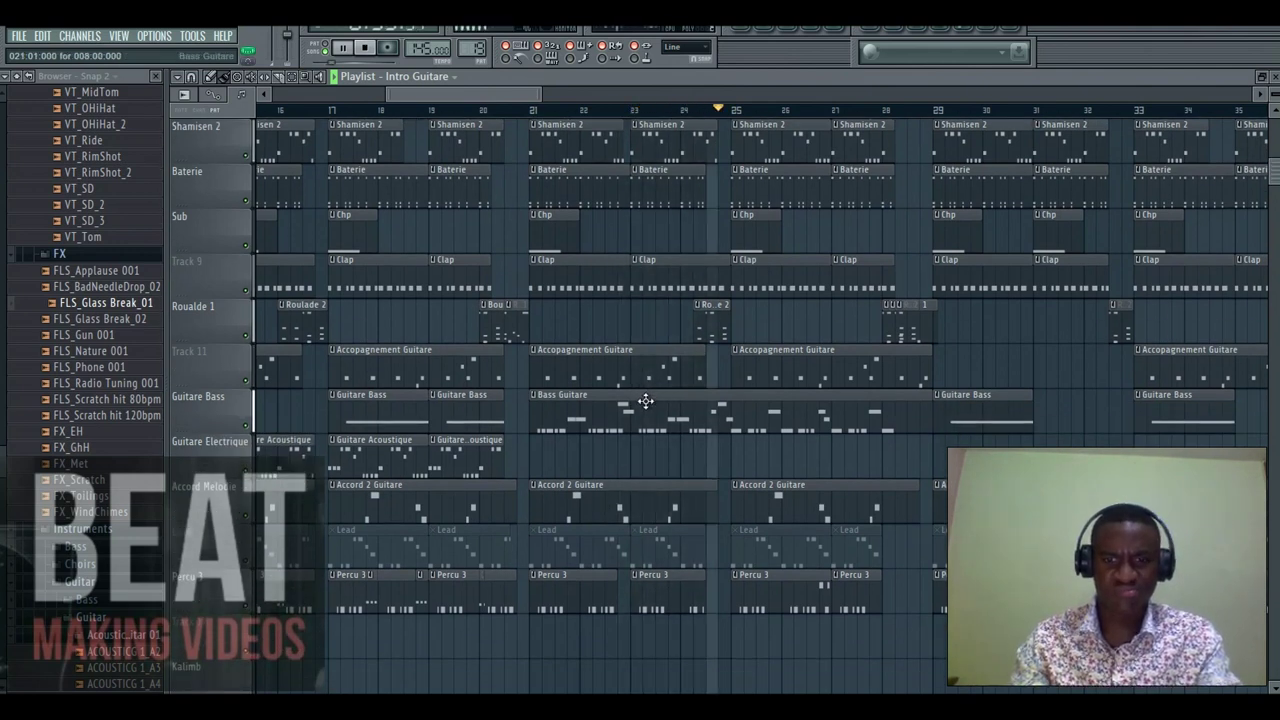
key(space)
Select the Bass Guitare pattern, view the Winter Whistle preset of its Purity #7 instrument and audition a note.
click(645, 401)
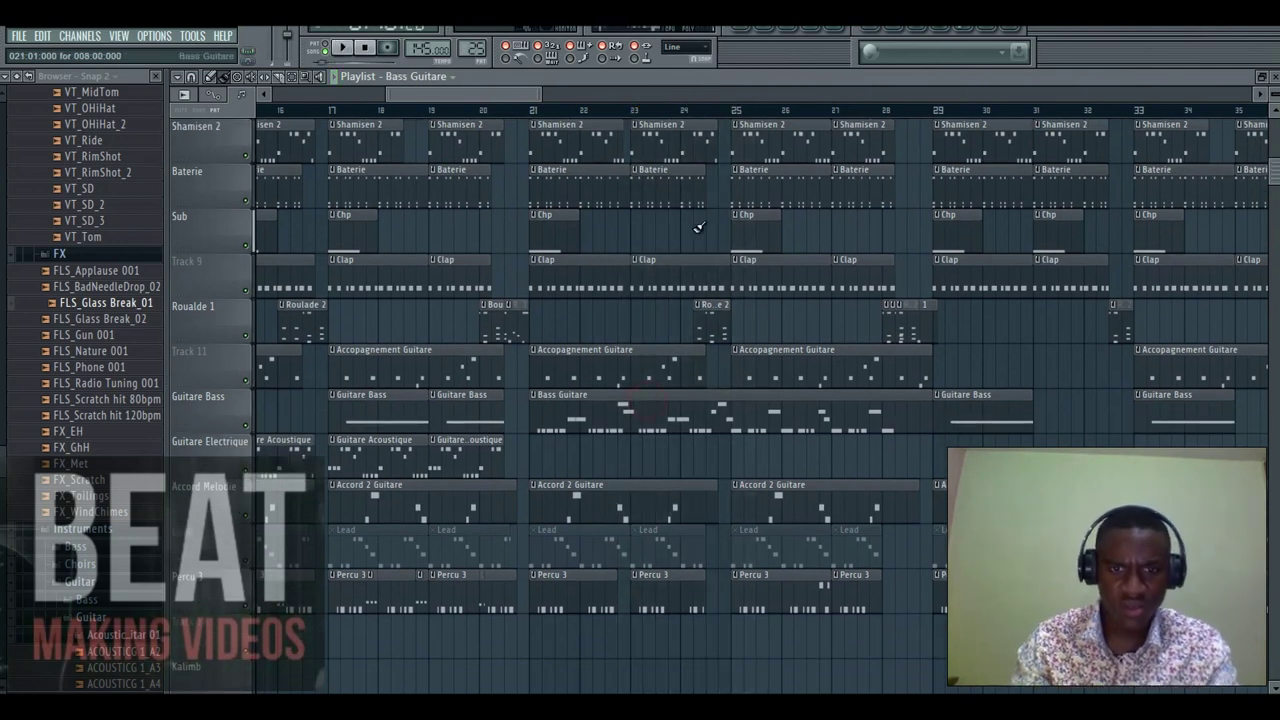
click(770, 28)
scroll(661, 411, down, 2)
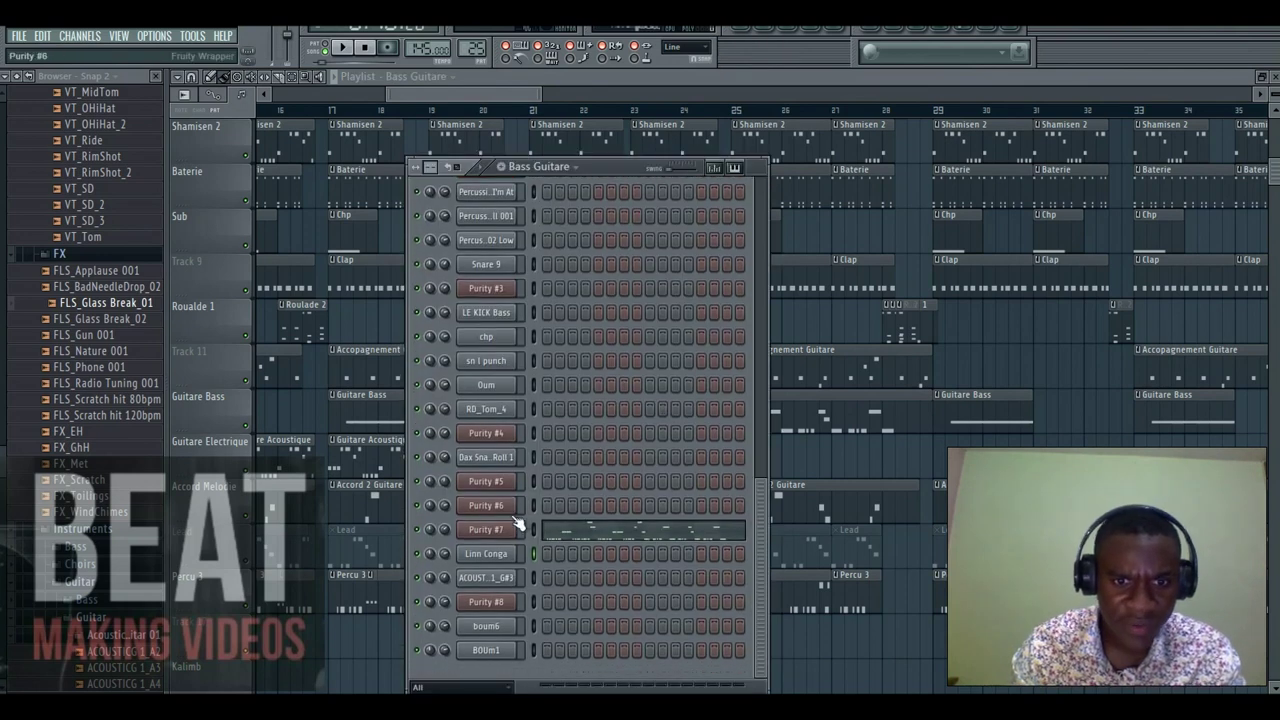
click(504, 530)
drag(665, 228, 575, 150)
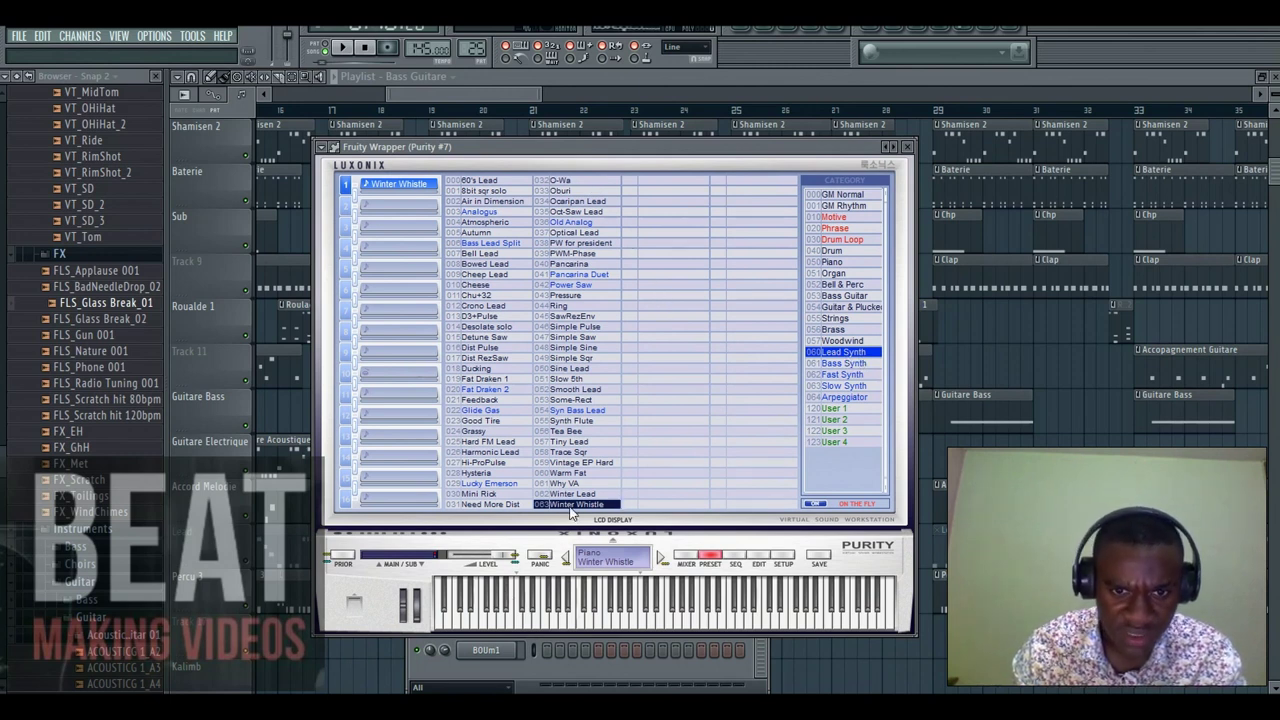
click(587, 622)
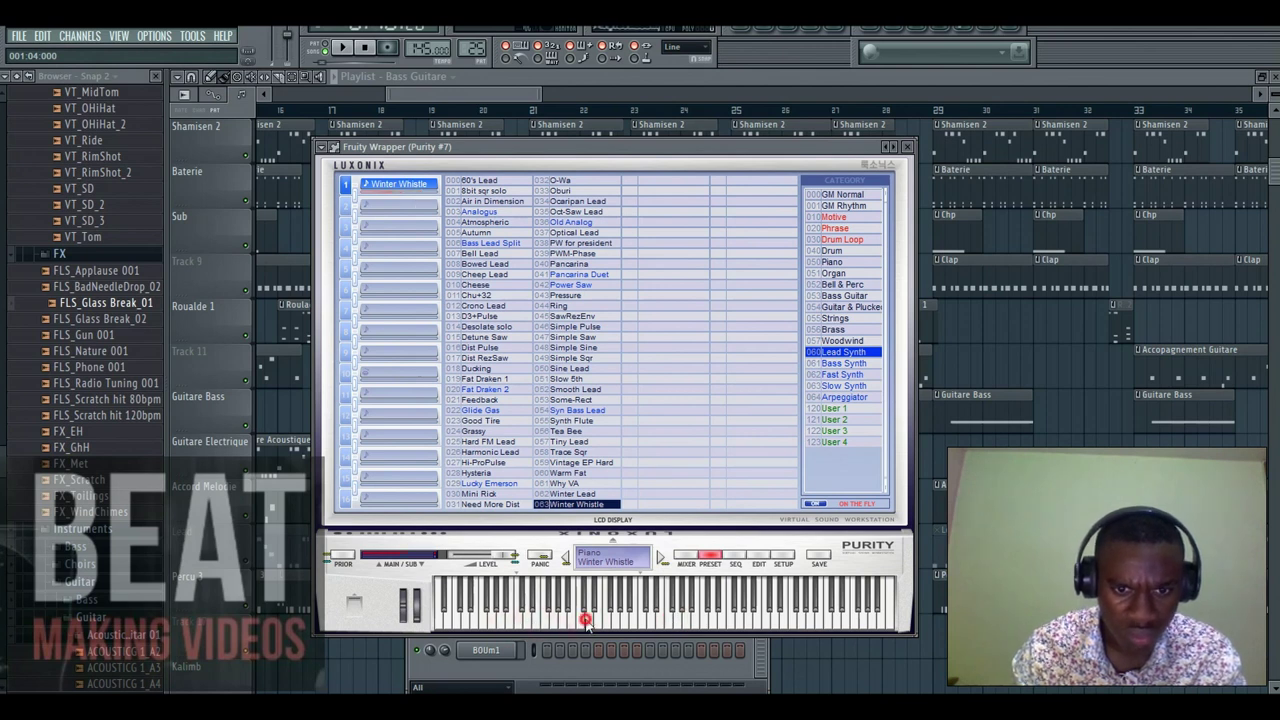
Play the Bass Guitare pattern on its own while following its Purity #7 notes in the piano roll, and stop playback.
click(341, 48)
click(478, 94)
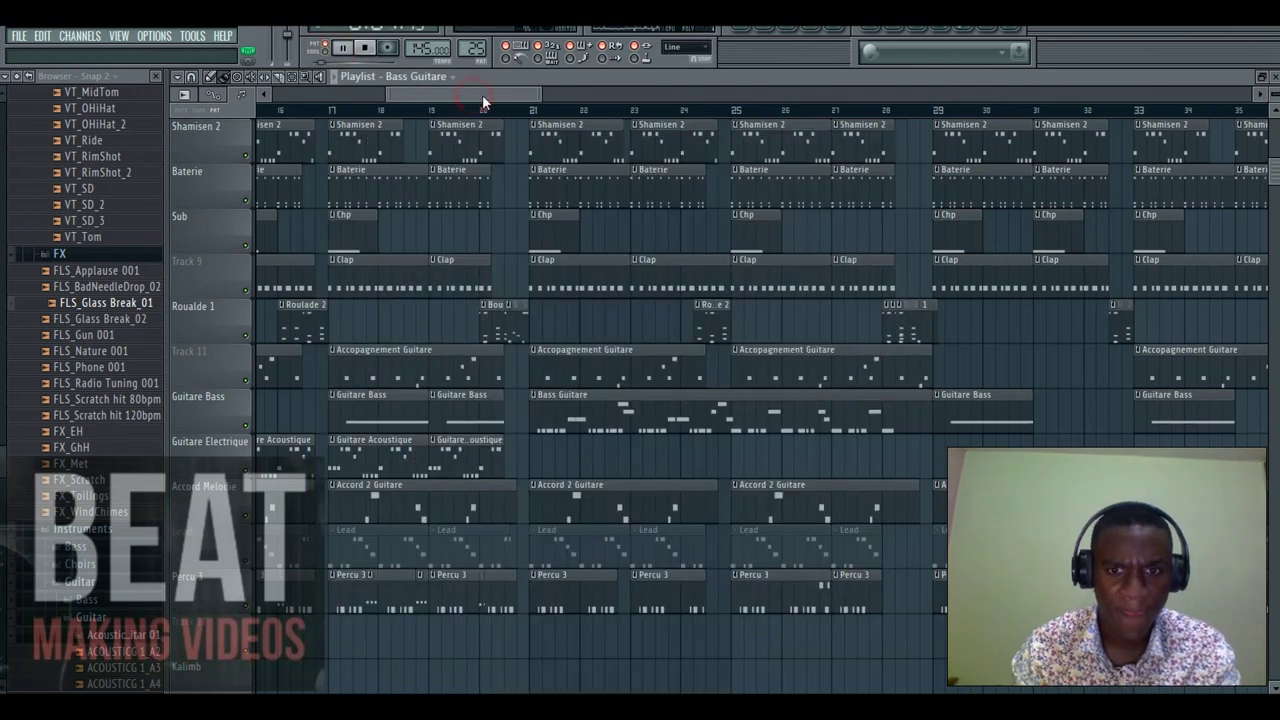
click(770, 30)
click(682, 532)
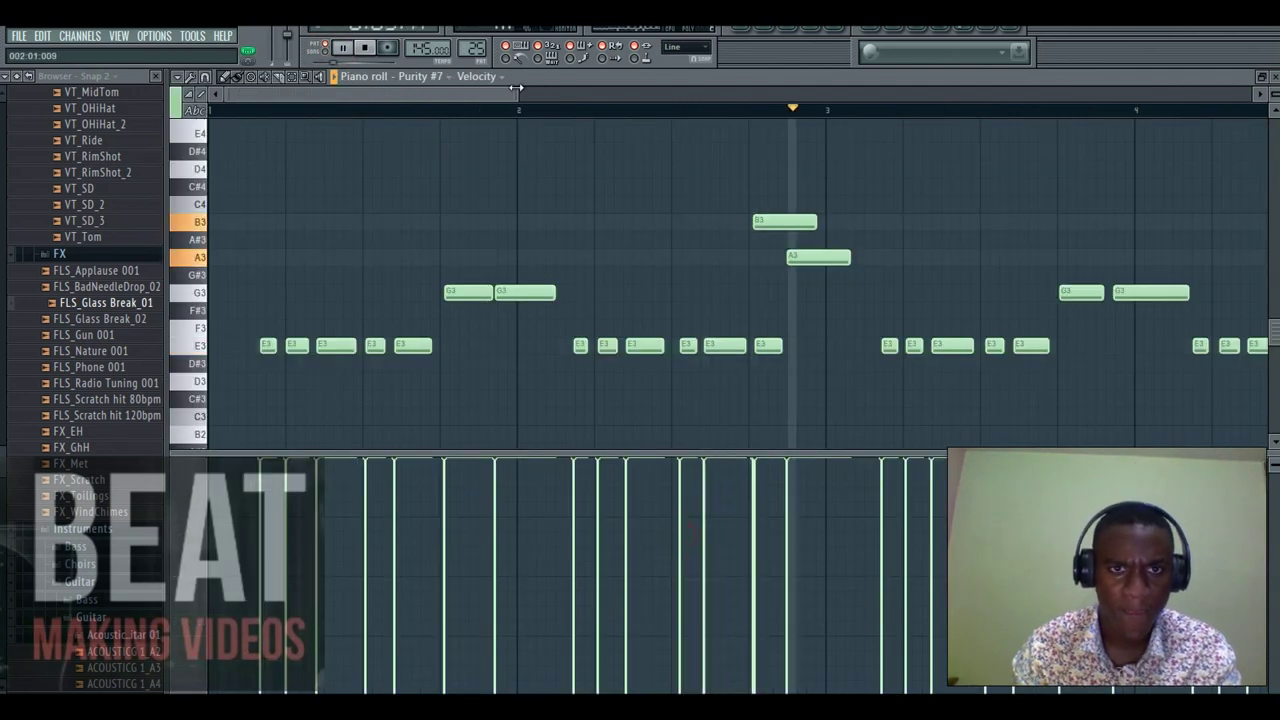
drag(508, 95, 394, 118)
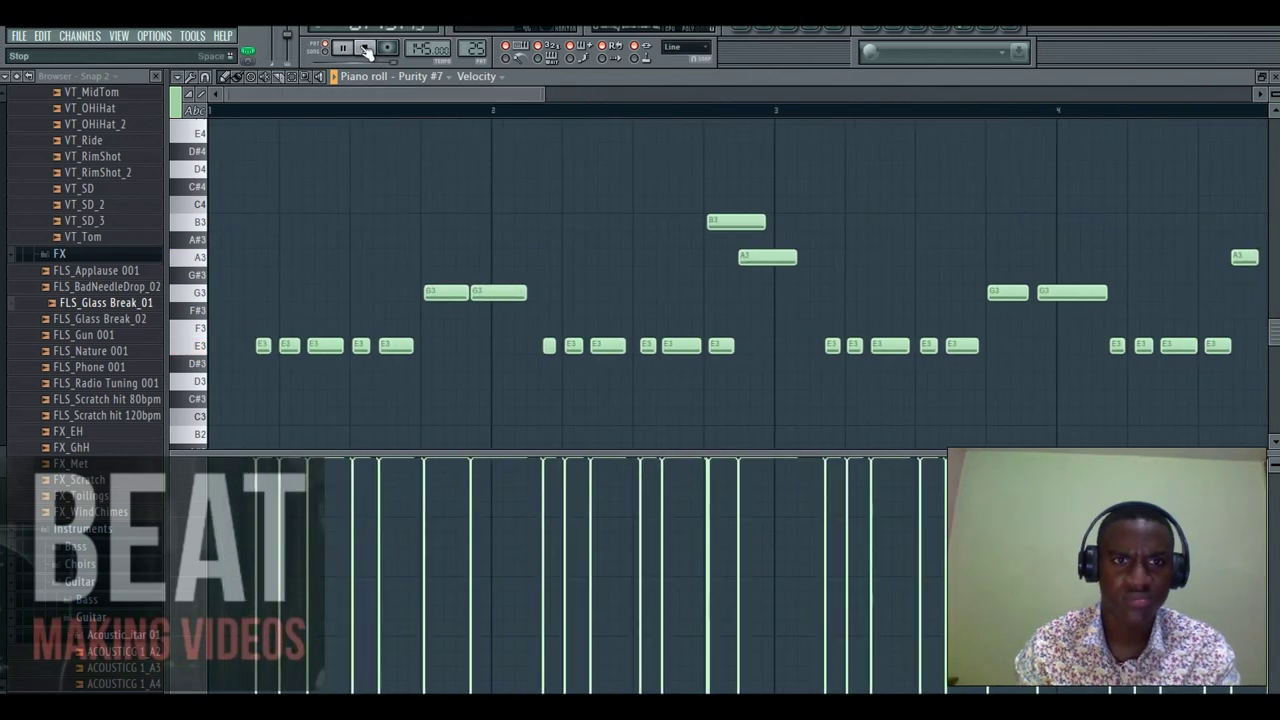
key(space)
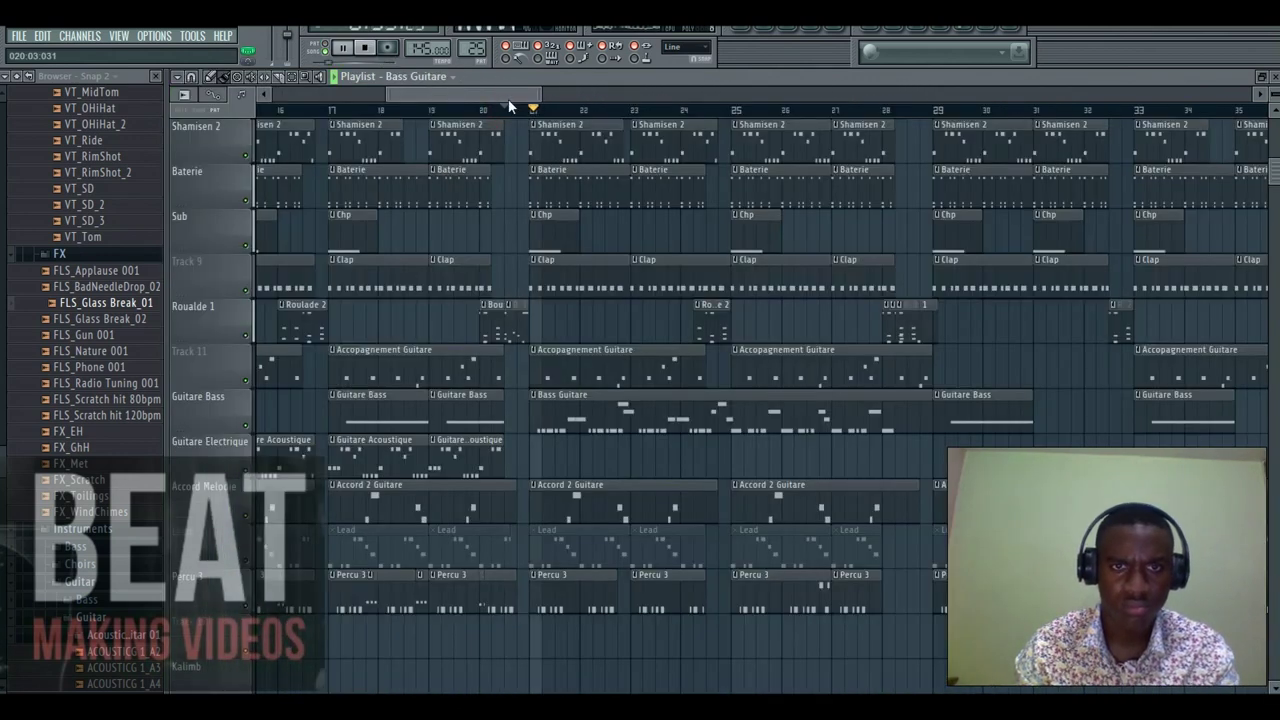
Play the song in the playlist from bar 20 through the Bass Guitare clip to bar 29, and stop playback.
drag(509, 94, 534, 93)
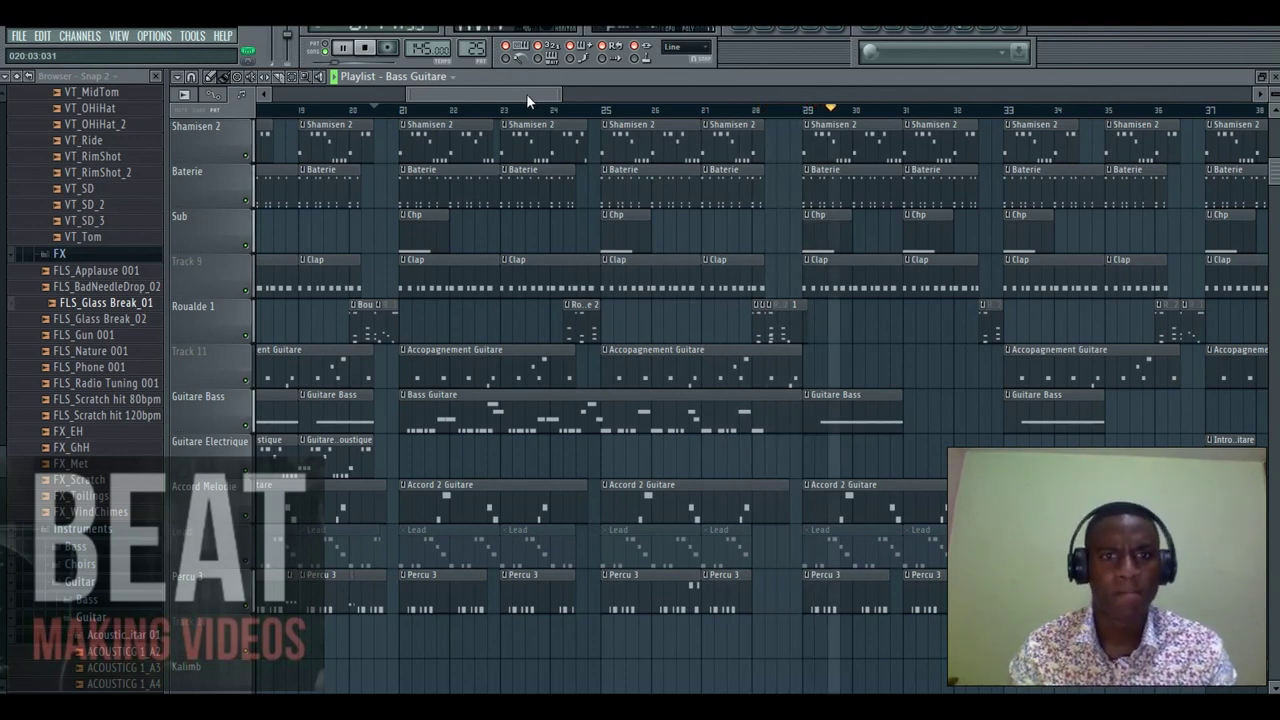
key(space)
drag(526, 93, 546, 96)
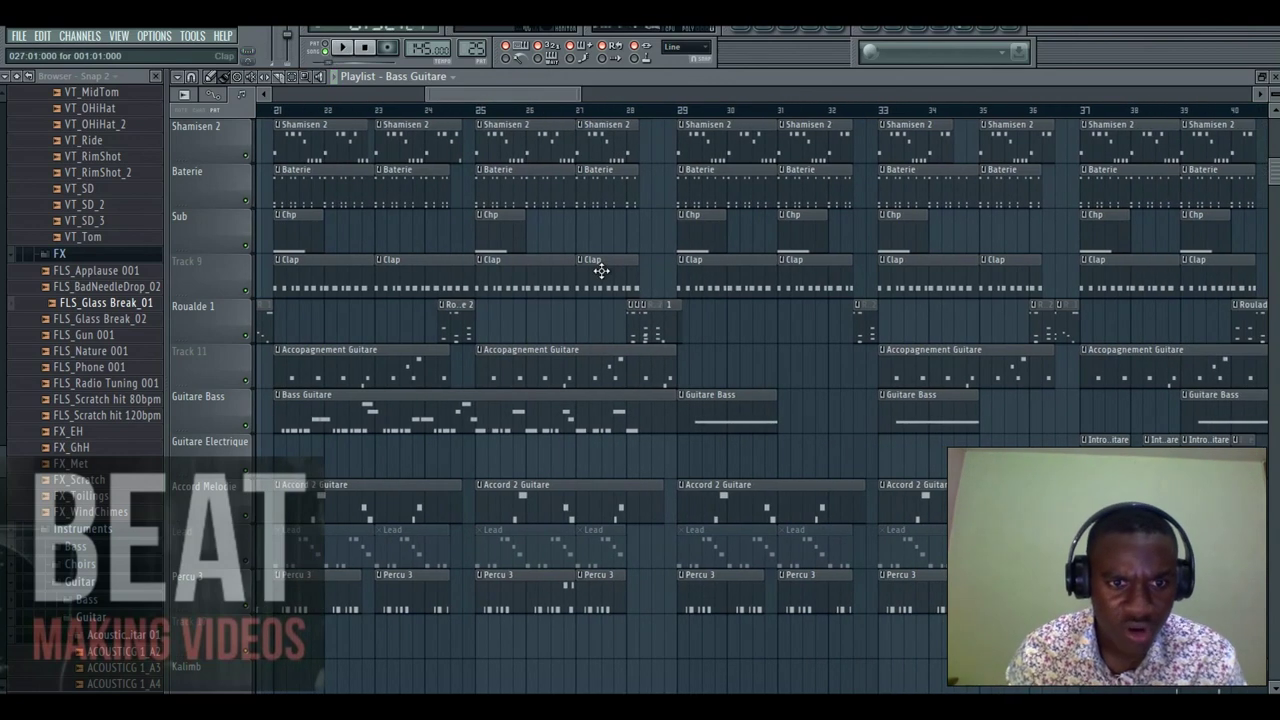
Select the Guitare Electrique 2 pattern and play it on its own, following its Purity notes in the piano roll.
scroll(601, 270, down, 1)
scroll(601, 270, up, 3)
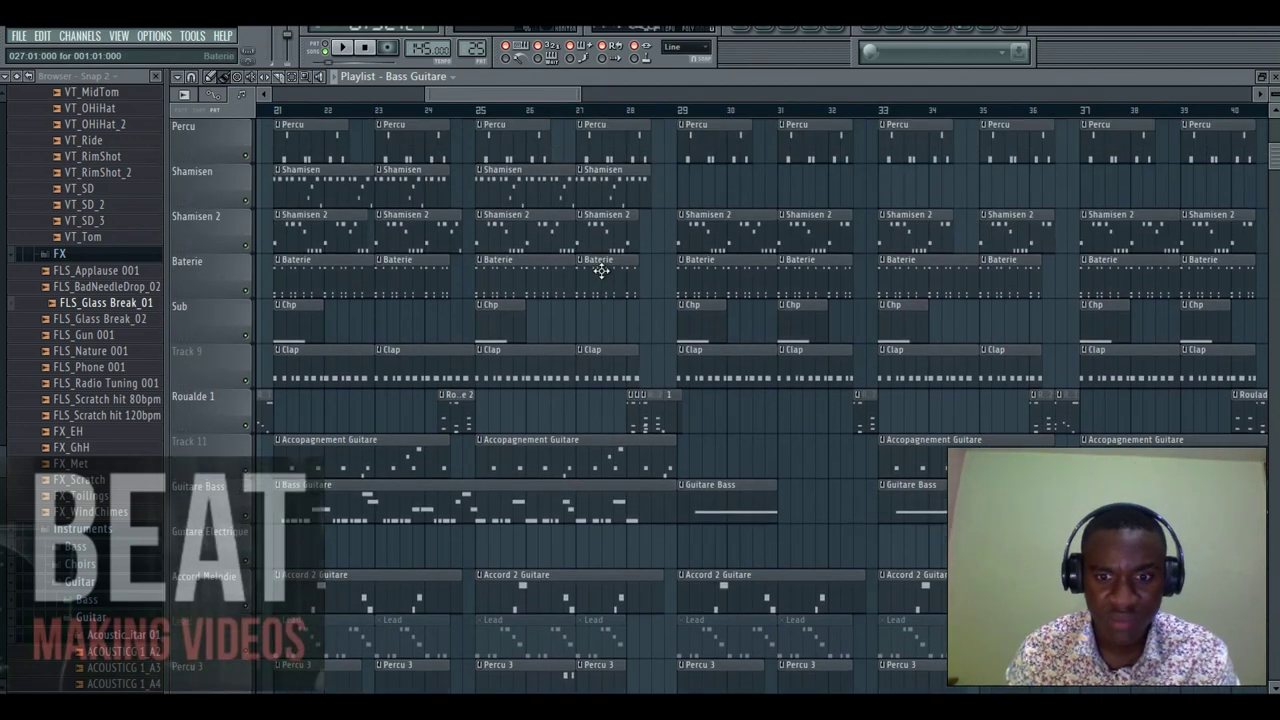
scroll(601, 270, up, 2)
scroll(773, 301, down, 1)
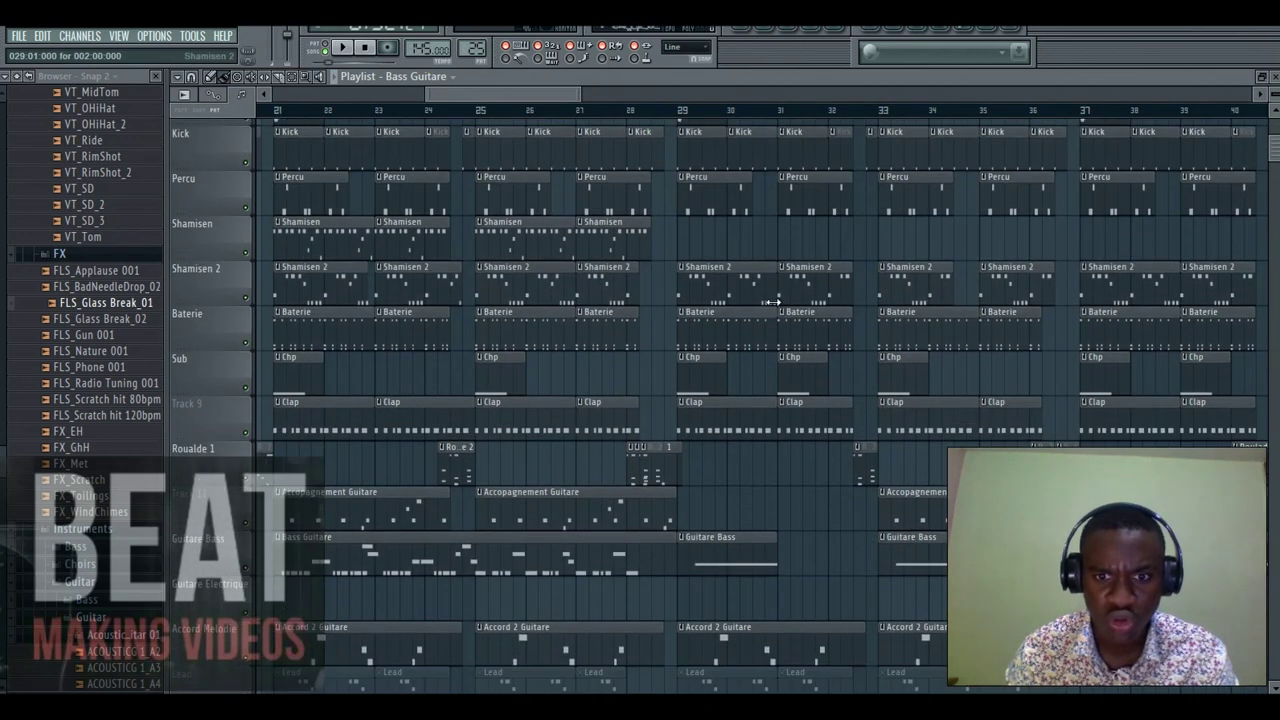
scroll(773, 301, down, 4)
scroll(773, 301, up, 6)
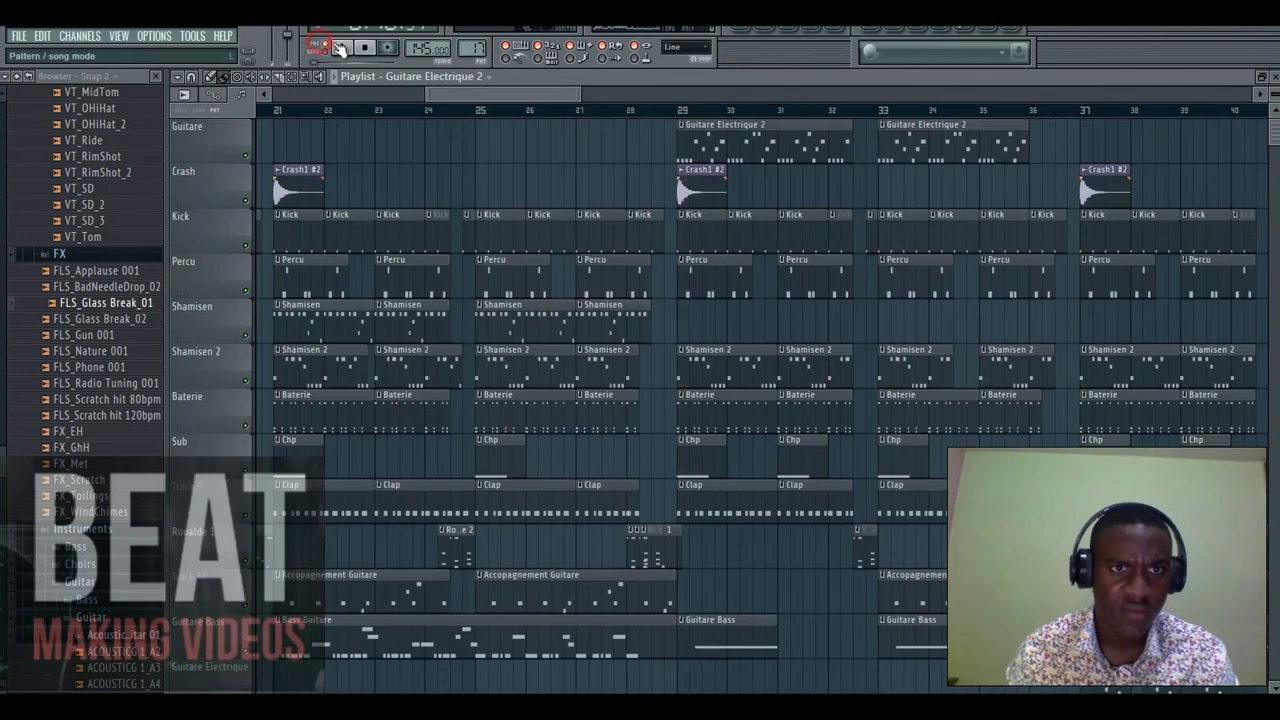
click(771, 34)
scroll(718, 311, up, 3)
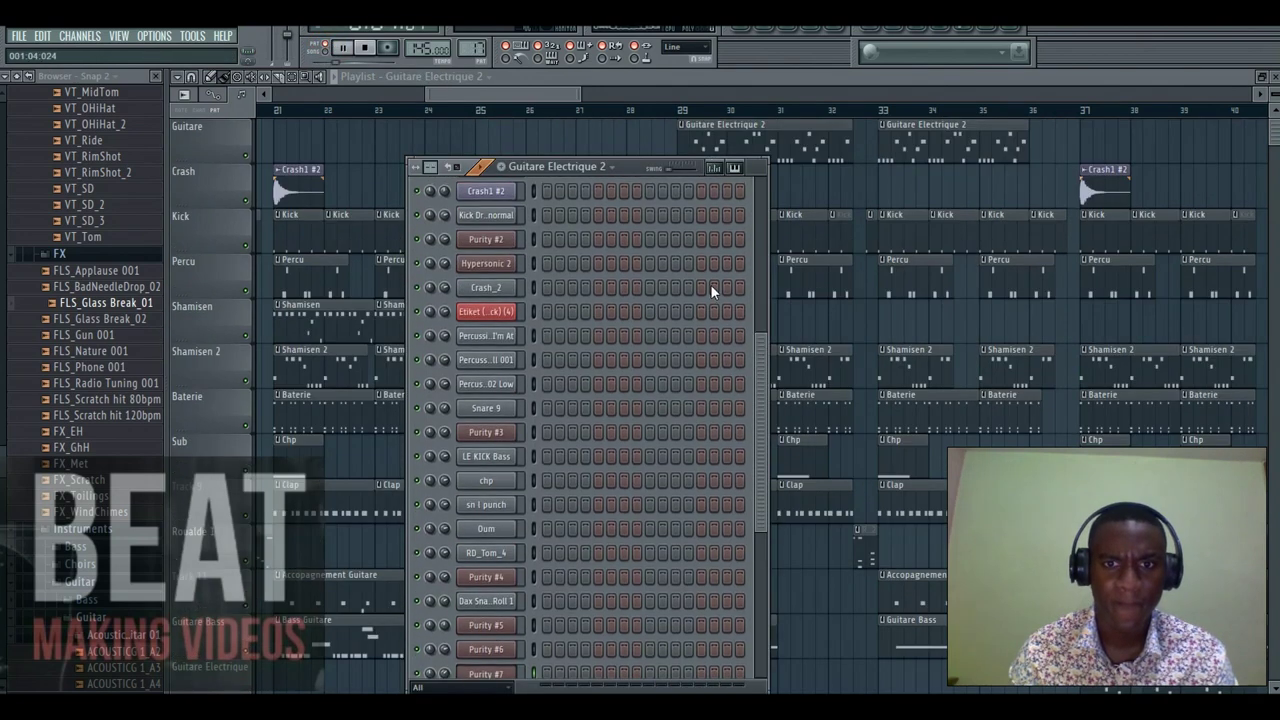
click(704, 288)
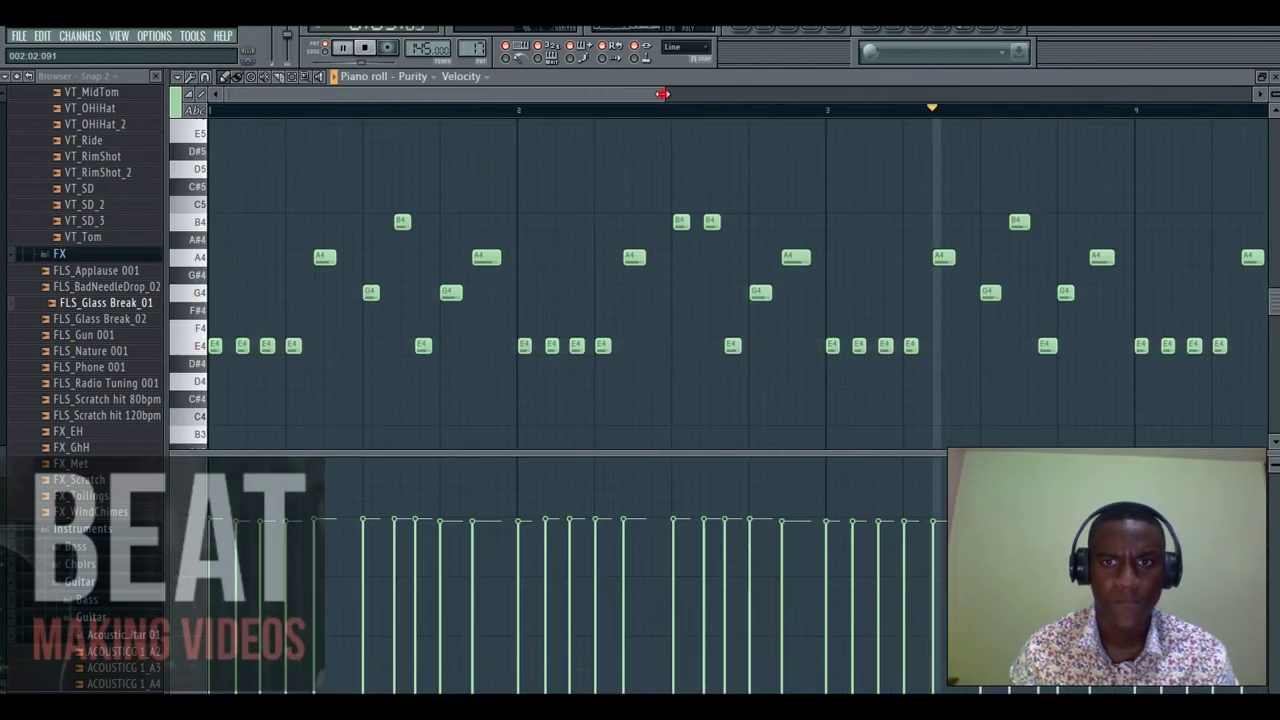
drag(665, 94, 792, 90)
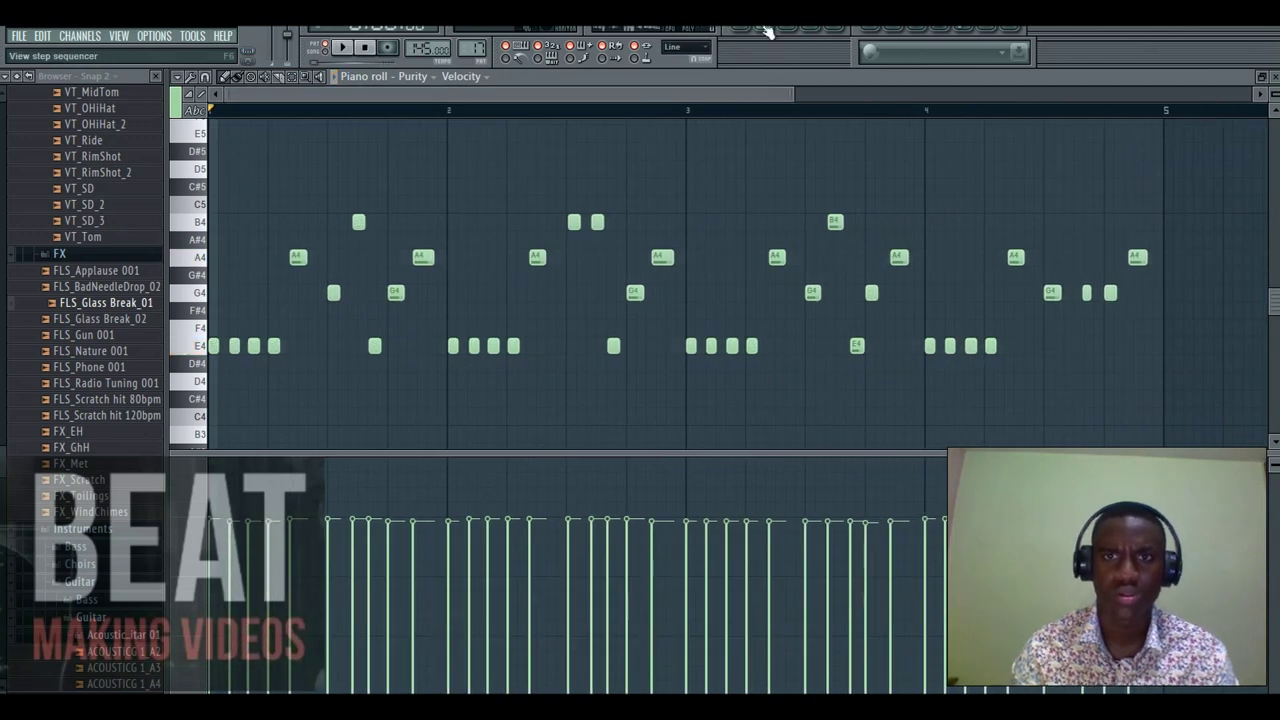
View the EG.StratClean and Crono X sounds loaded in the Purity instrument, and return to the playlist.
click(767, 31)
click(505, 300)
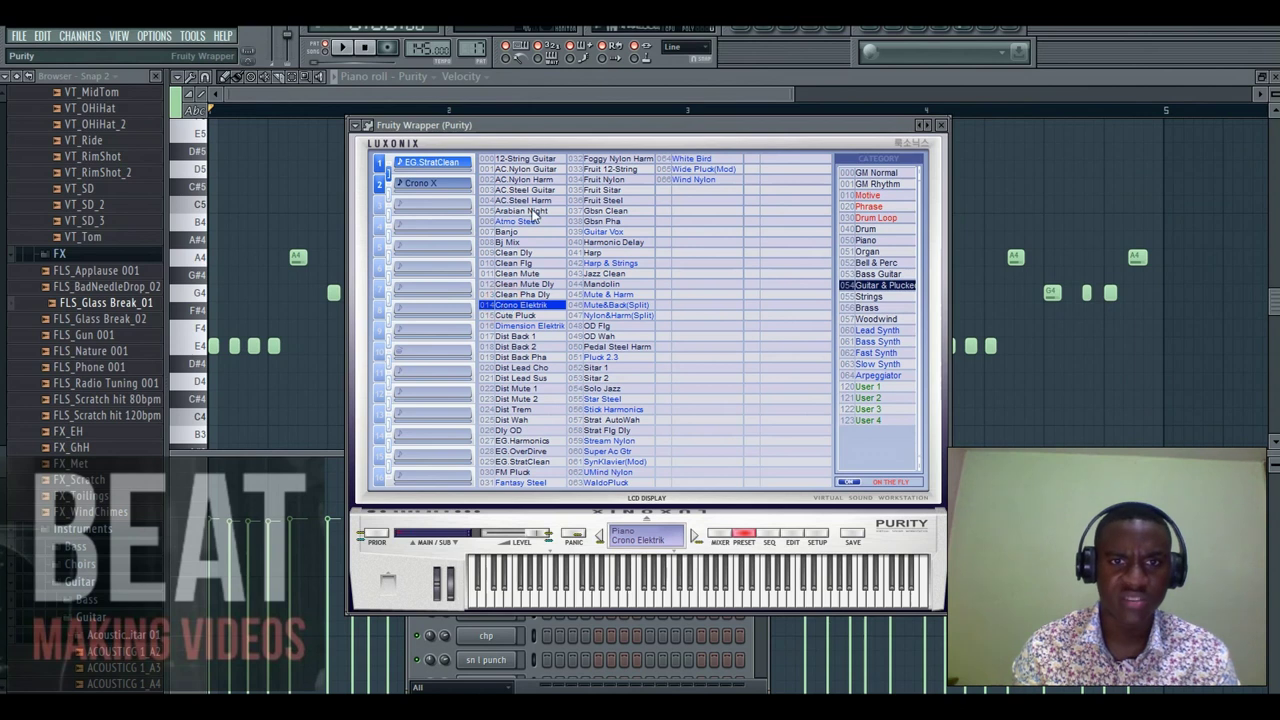
click(529, 90)
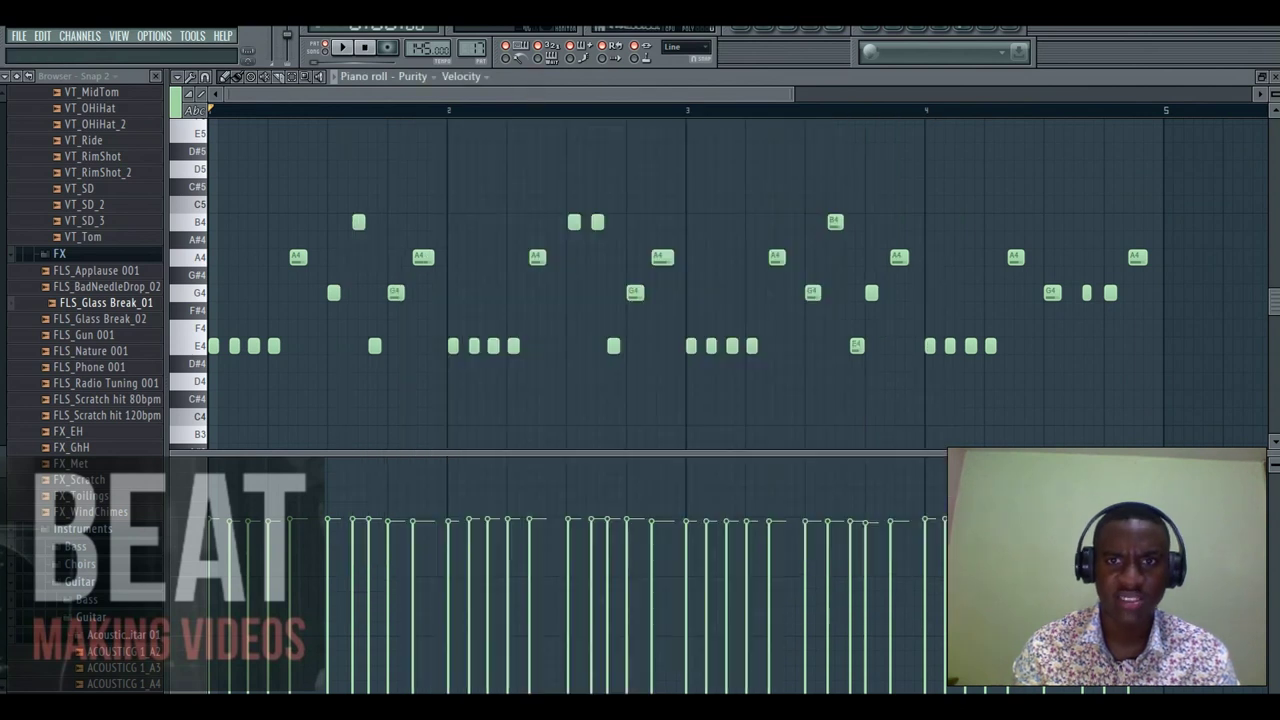
click(753, 27)
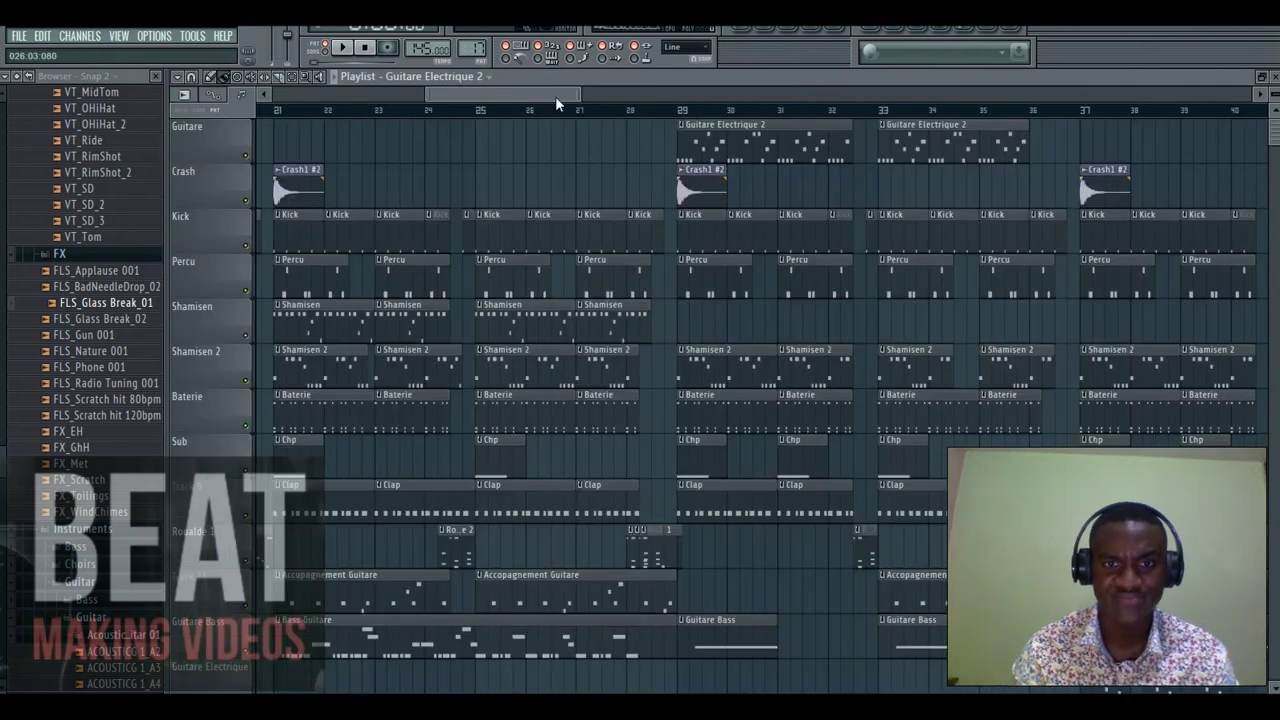
Play the song from about bar 29, viewing the tracks that accompany Guitare Electrique 2, and stop playback after bar 35.
drag(556, 98, 576, 99)
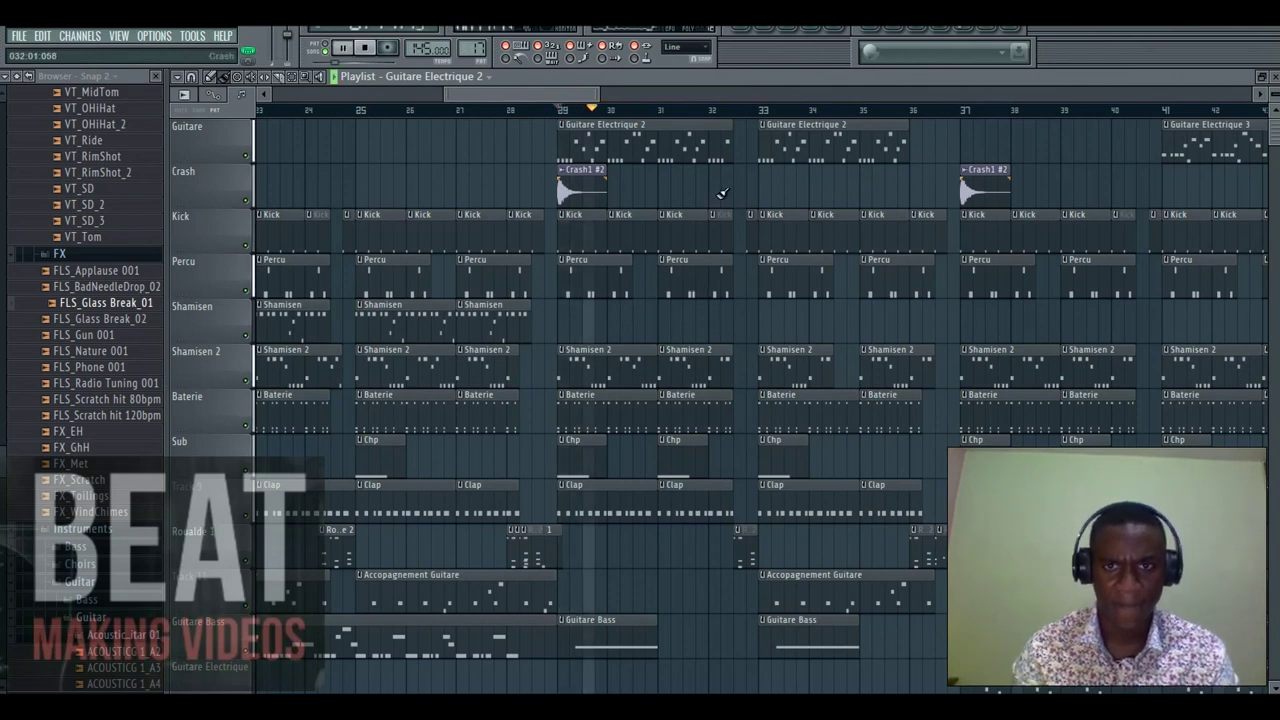
scroll(716, 189, down, 1)
scroll(780, 250, down, 4)
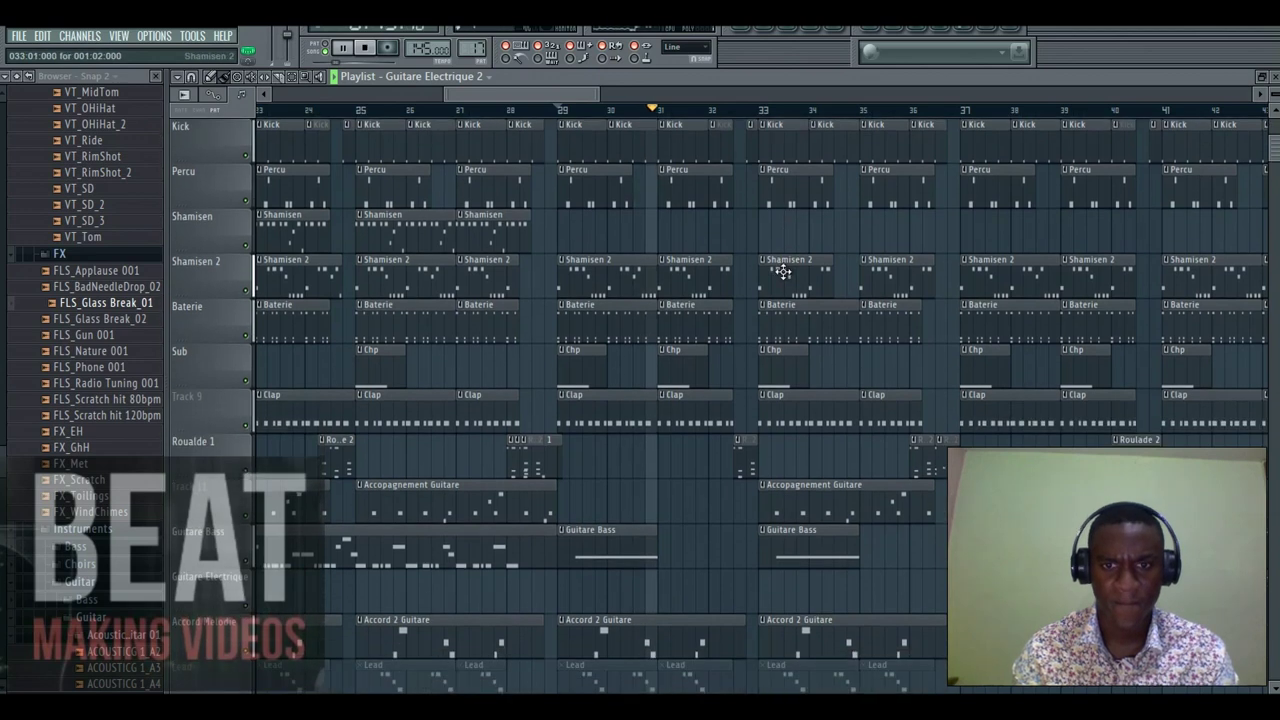
scroll(782, 271, down, 1)
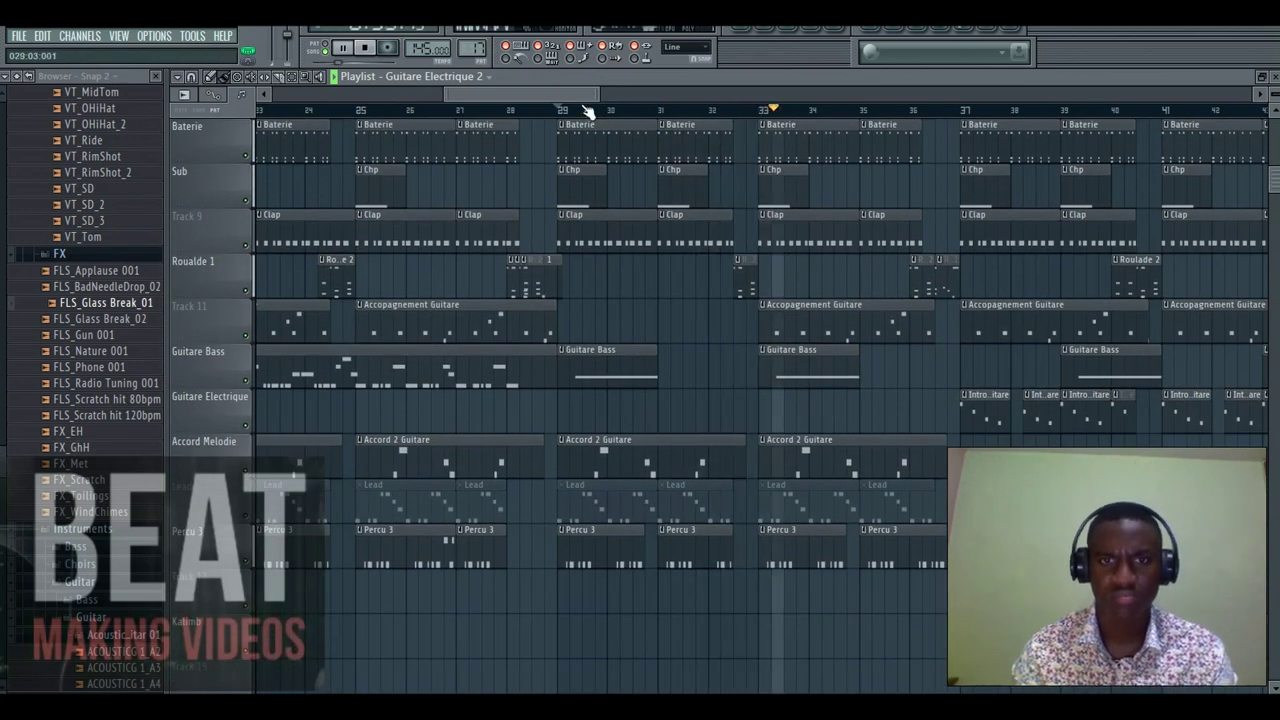
drag(586, 96, 597, 103)
scroll(760, 340, up, 1)
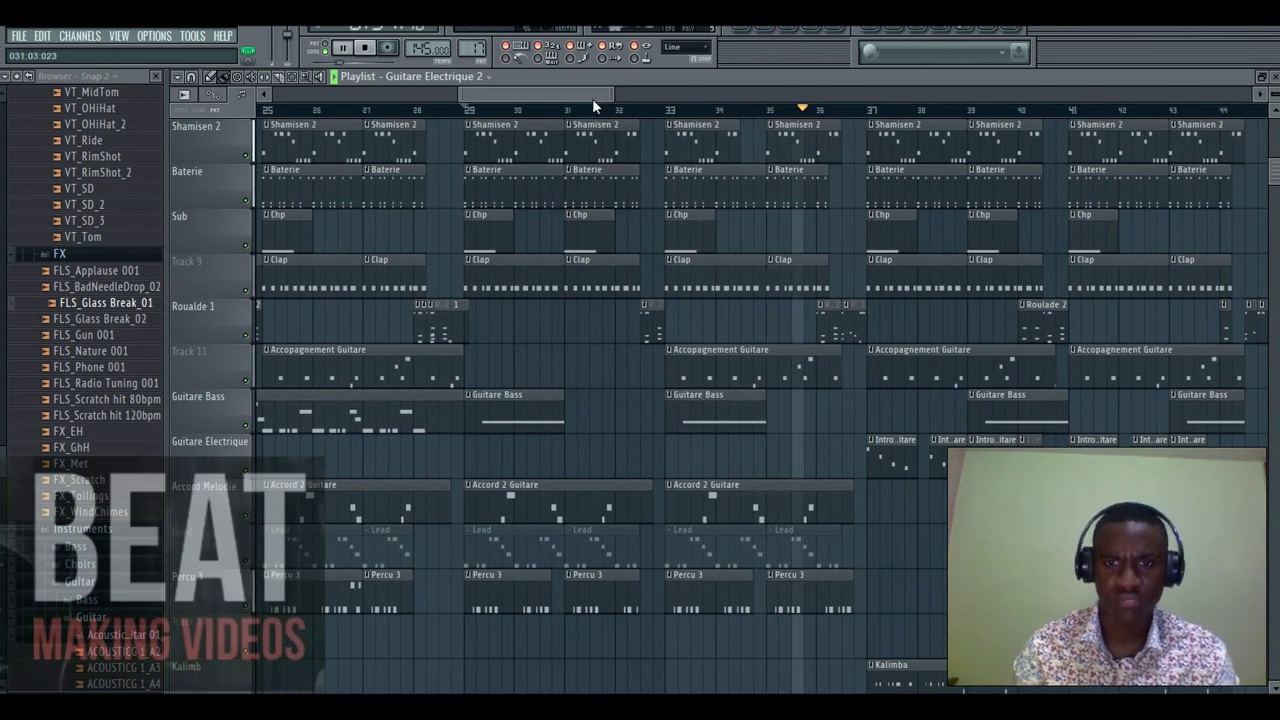
drag(592, 98, 600, 98)
key(space)
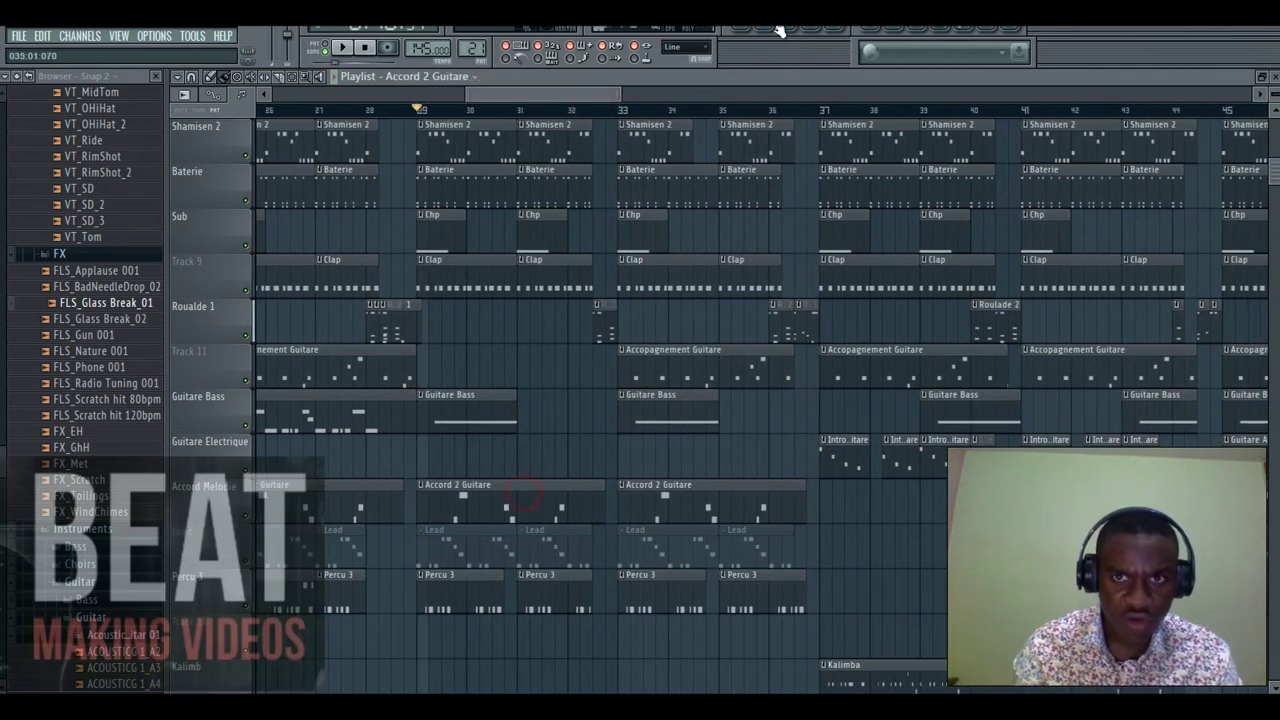
View the Accord 2 Guitare pattern's Purity channel and its notes in the piano roll, and return to the playlist.
click(760, 28)
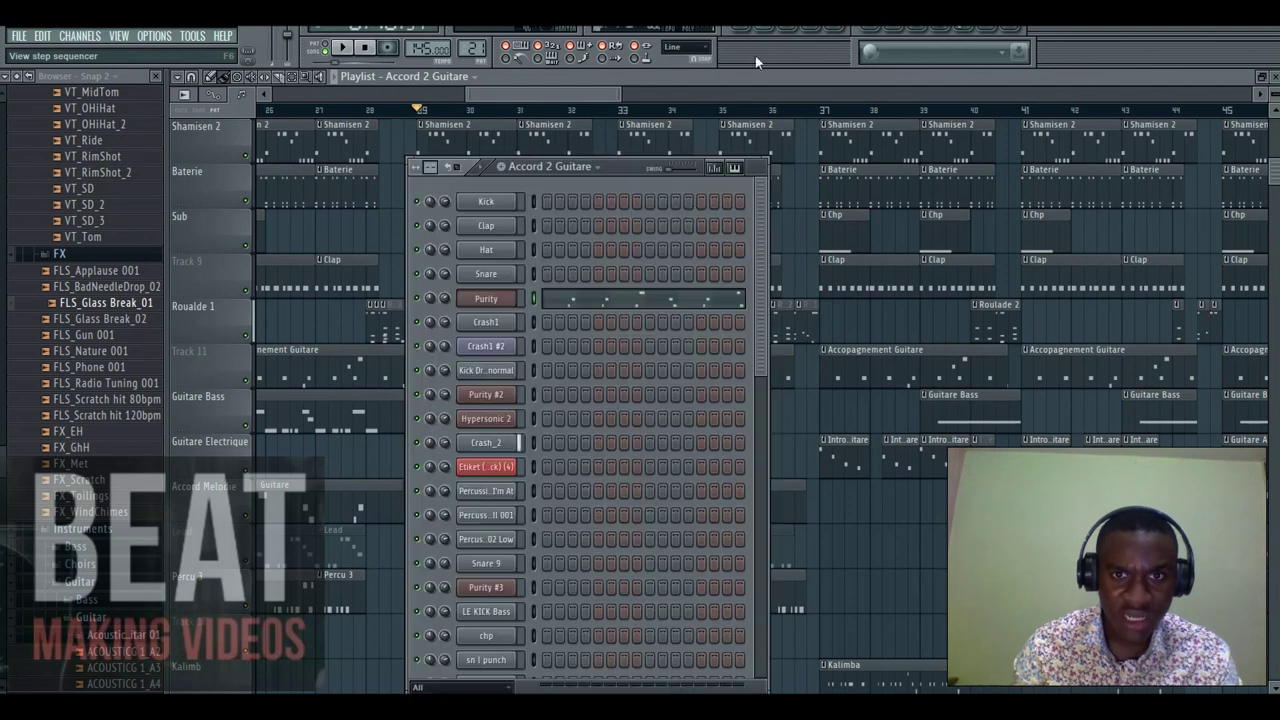
click(563, 302)
drag(308, 101, 618, 98)
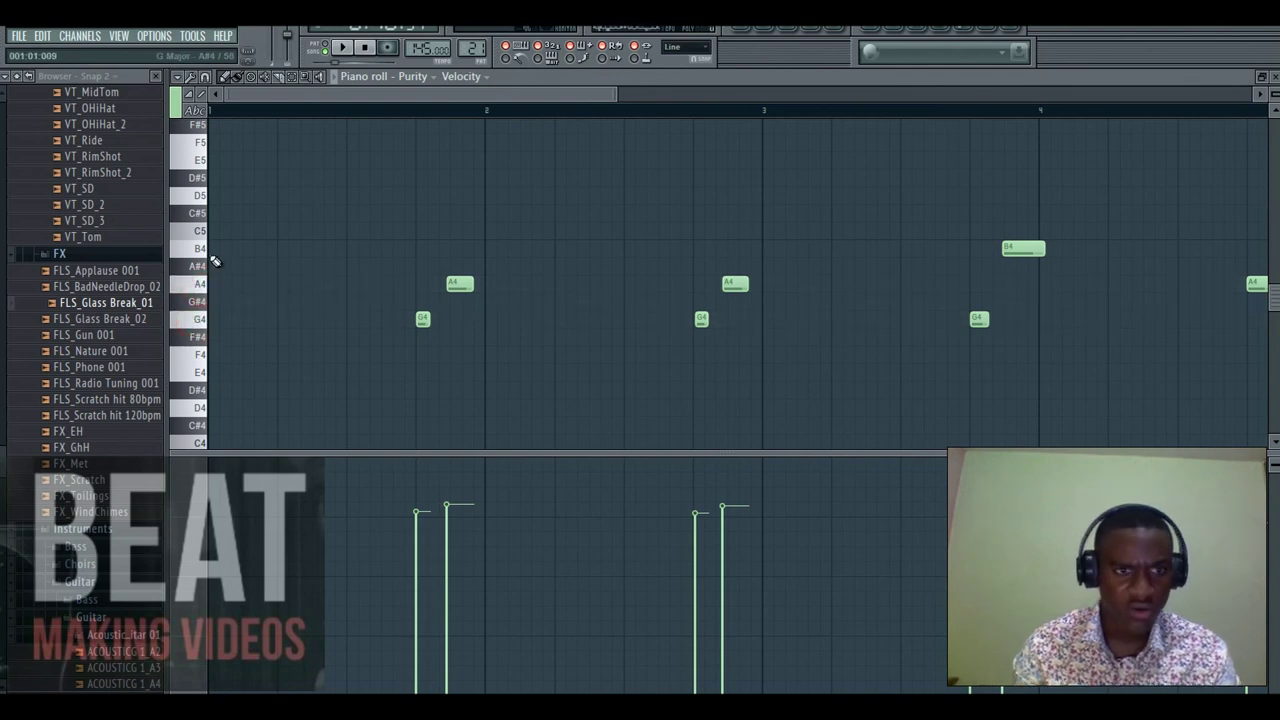
drag(515, 95, 637, 96)
click(743, 31)
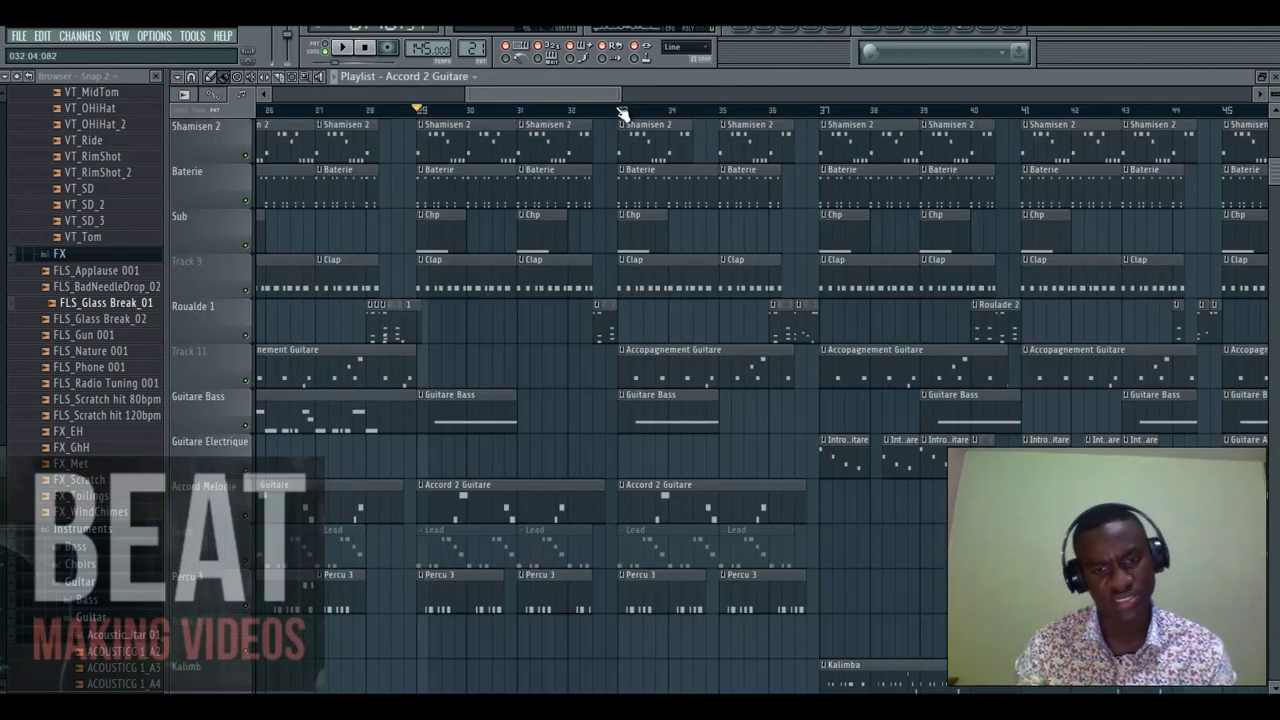
Play the song from bar 33, viewing the tracks through the Kalimba section, and stop playback after bar 42.
click(621, 112)
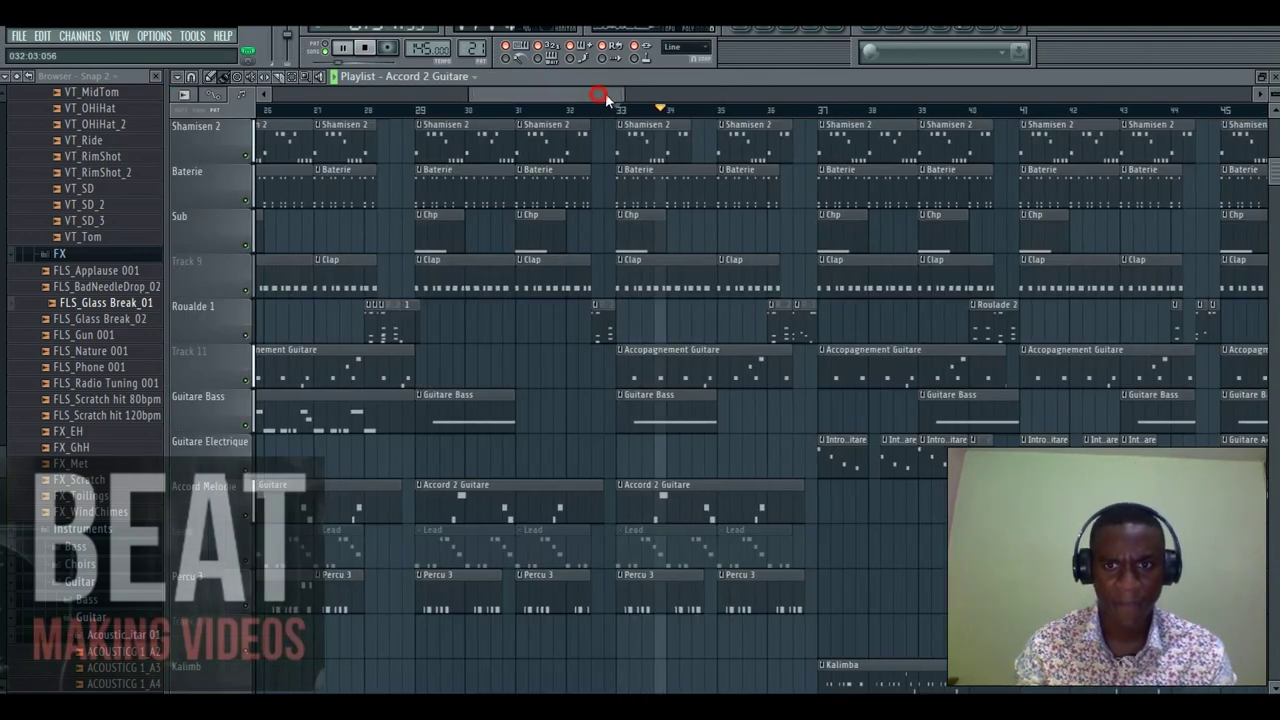
drag(605, 93, 643, 92)
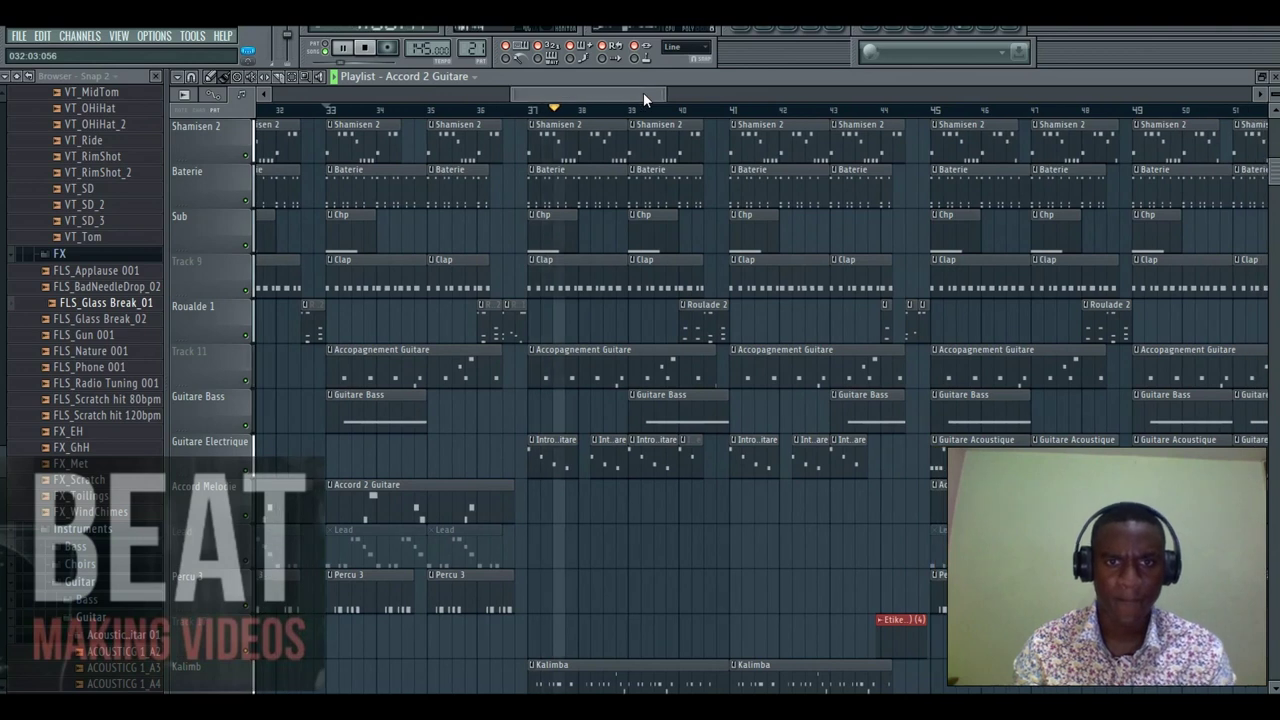
scroll(655, 418, down, 3)
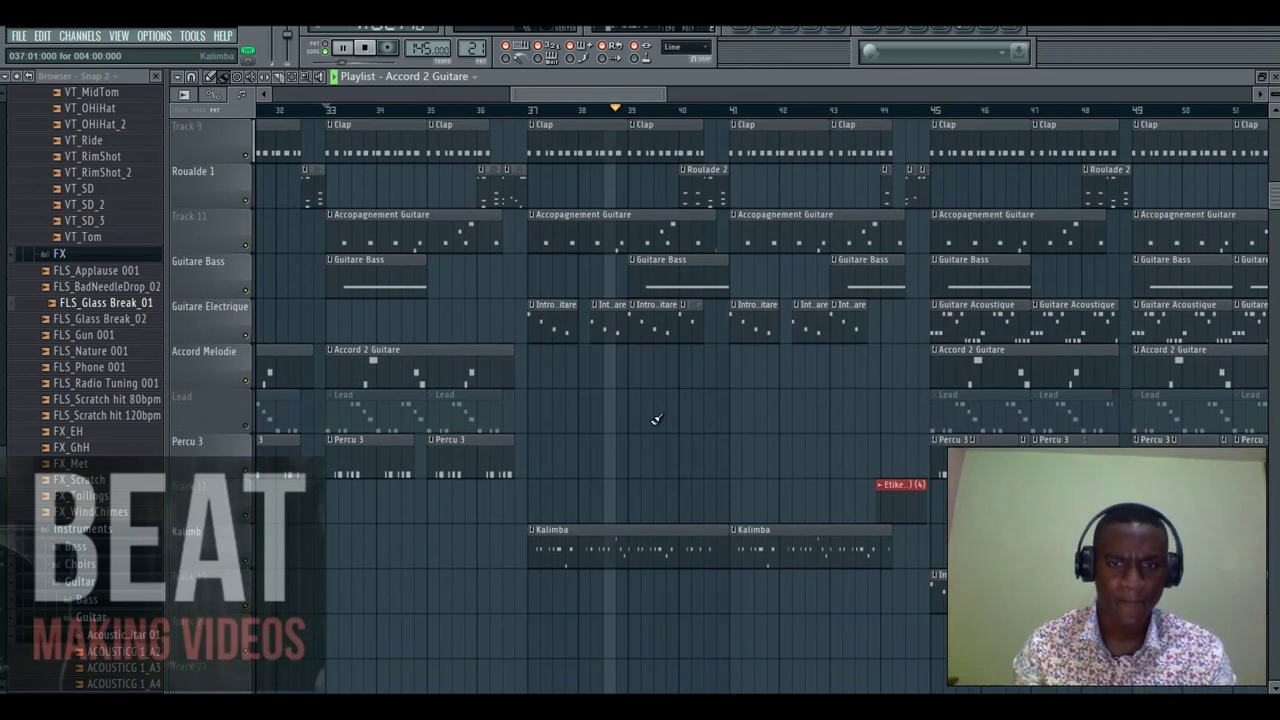
scroll(655, 418, up, 8)
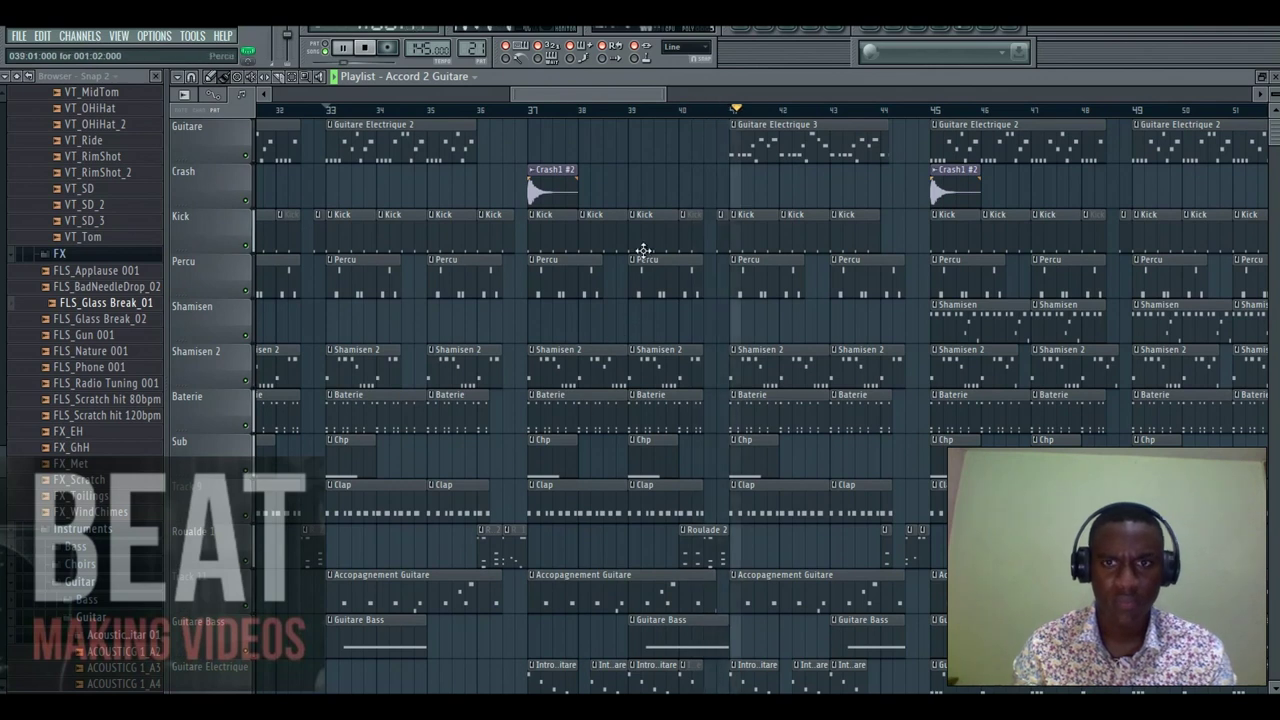
scroll(640, 245, down, 4)
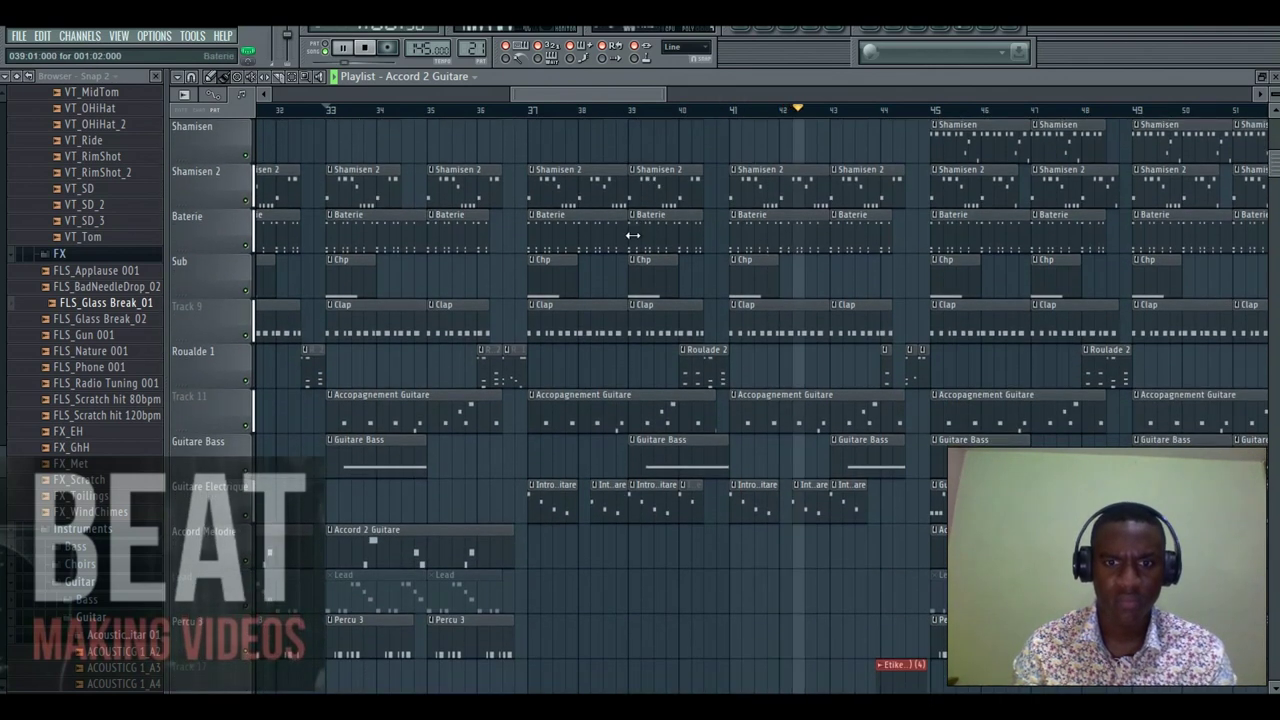
scroll(635, 320, down, 2)
key(space)
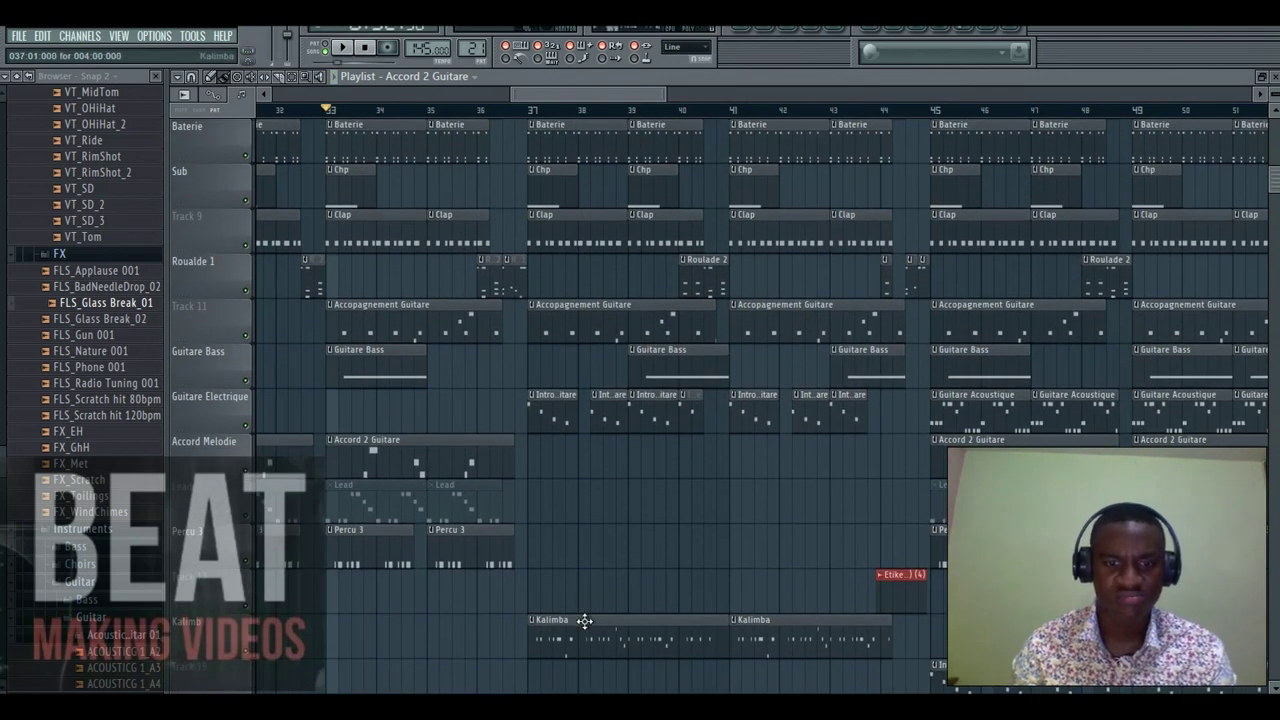
Play the Kalimba pattern on its own, view its Purity #8 notes in the piano roll, and return to the playlist.
click(345, 48)
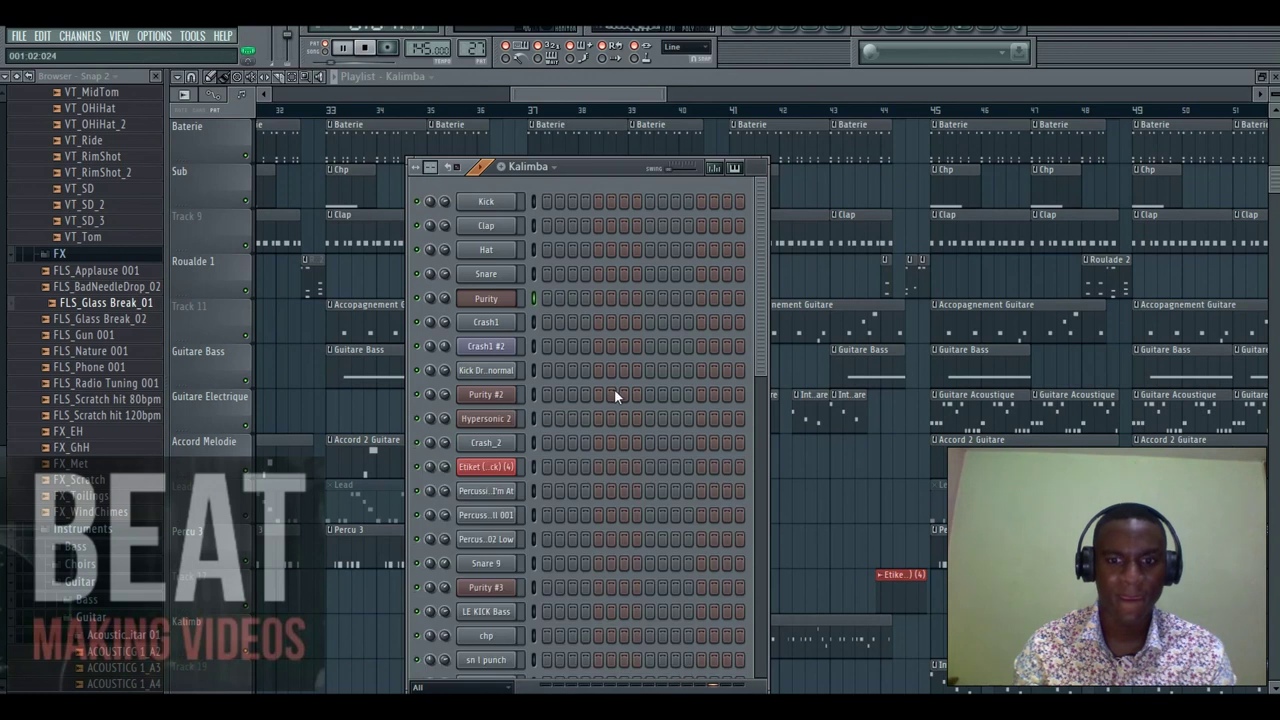
scroll(617, 392, down, 5)
click(640, 599)
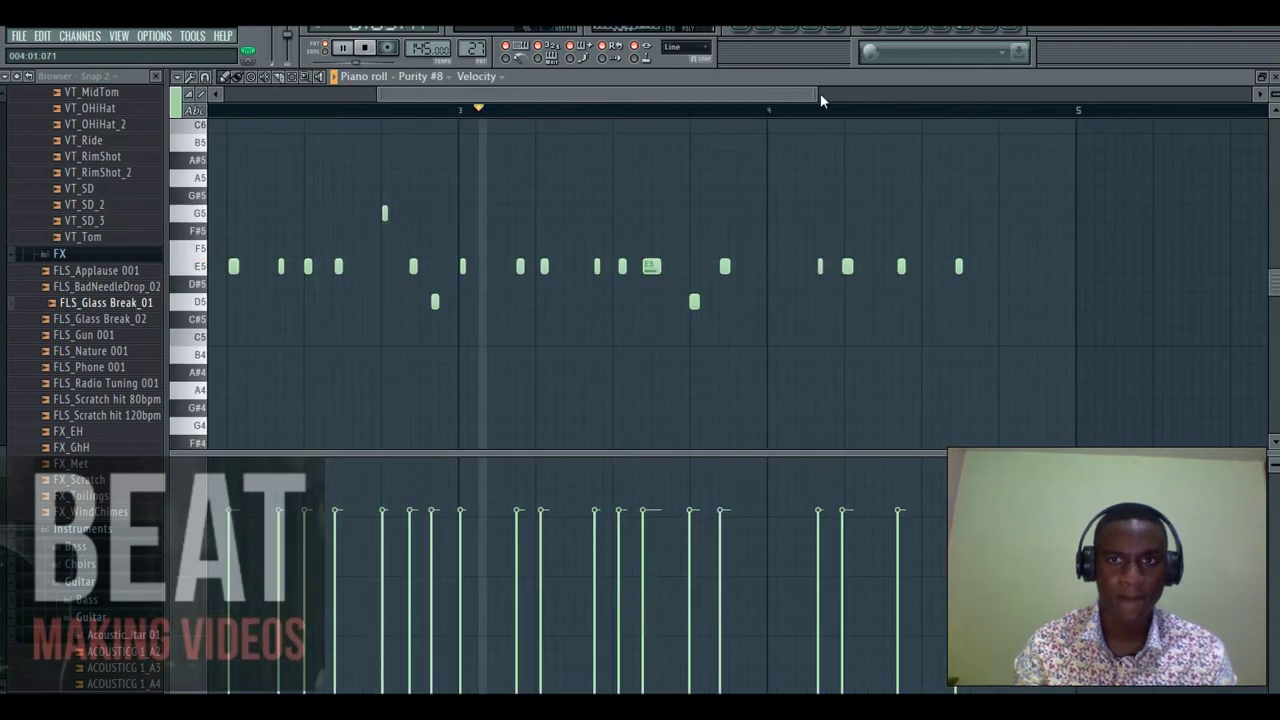
mouse_move(818, 94)
mouse_down()
mouse_move(778, 95)
mouse_move(823, 90)
mouse_up()
mouse_move(566, 90)
mouse_down()
mouse_move(452, 89)
mouse_move(580, 94)
mouse_up()
key(space)
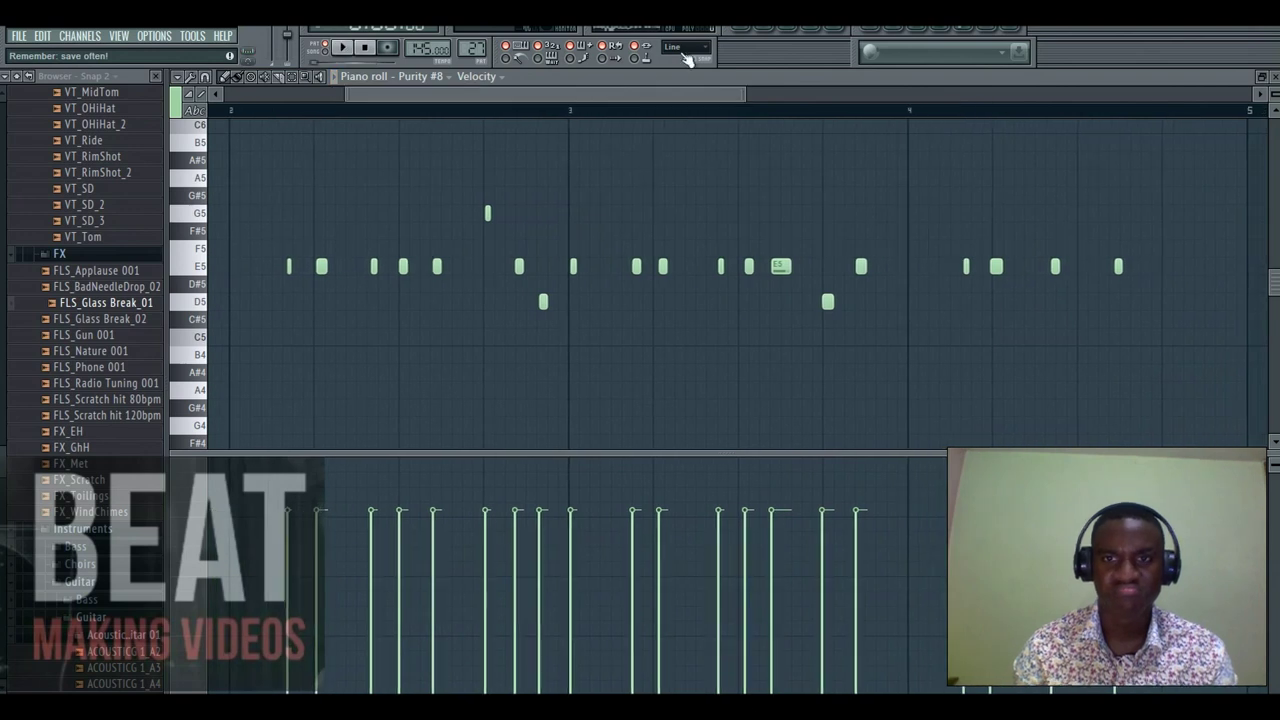
click(752, 30)
Play the Intro Guitare pattern on its own, view its Purity notes in the piano roll, and return to the playlist.
click(529, 110)
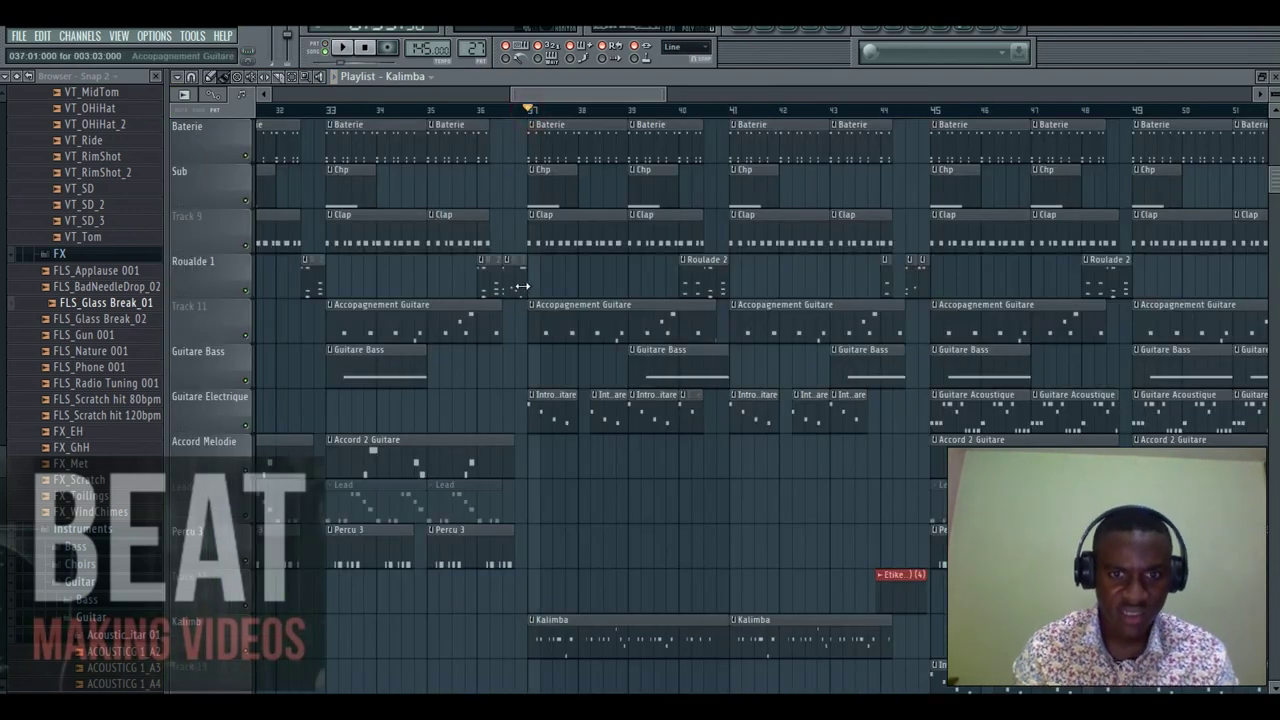
click(338, 47)
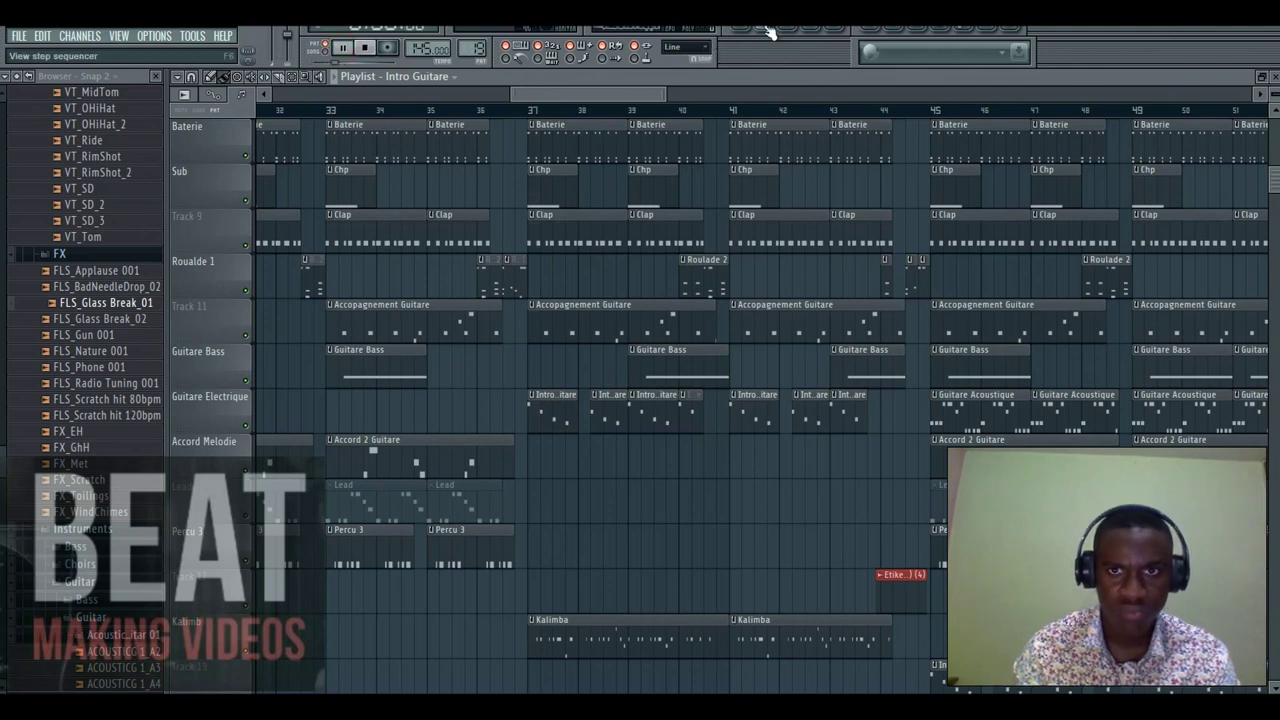
click(766, 31)
click(788, 31)
scroll(688, 240, up, 8)
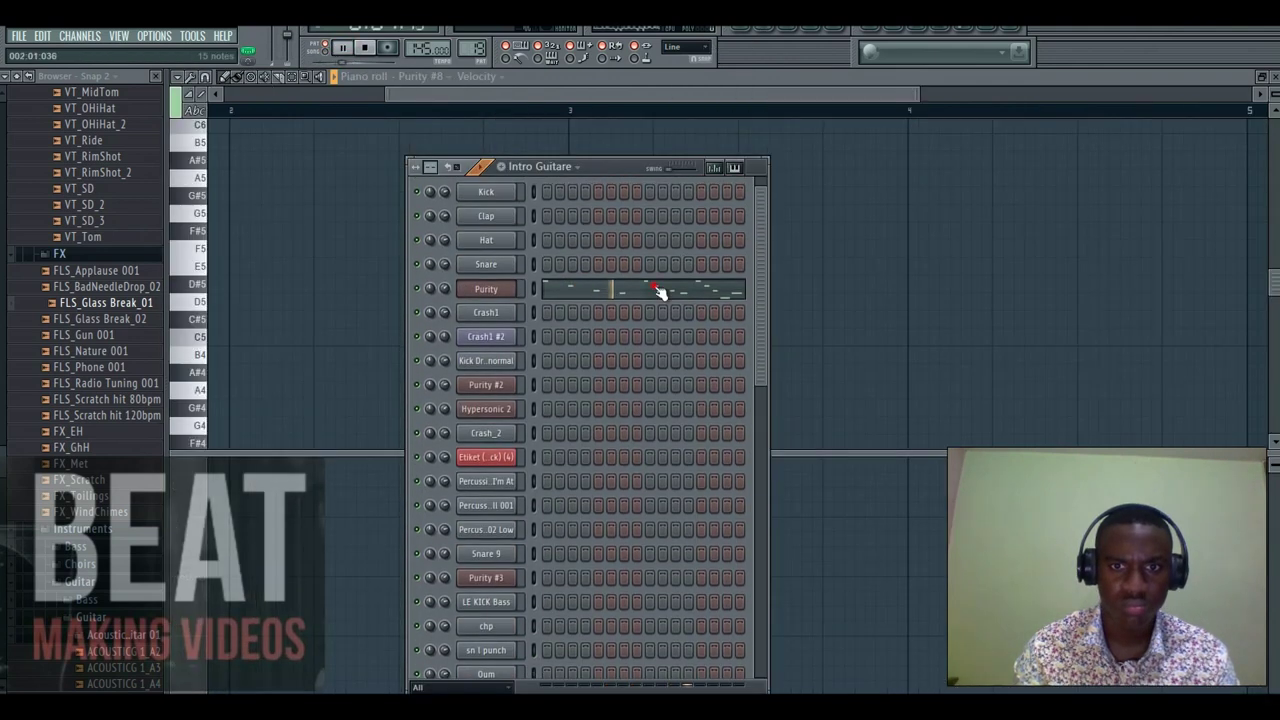
click(660, 290)
key(space)
drag(538, 98, 297, 114)
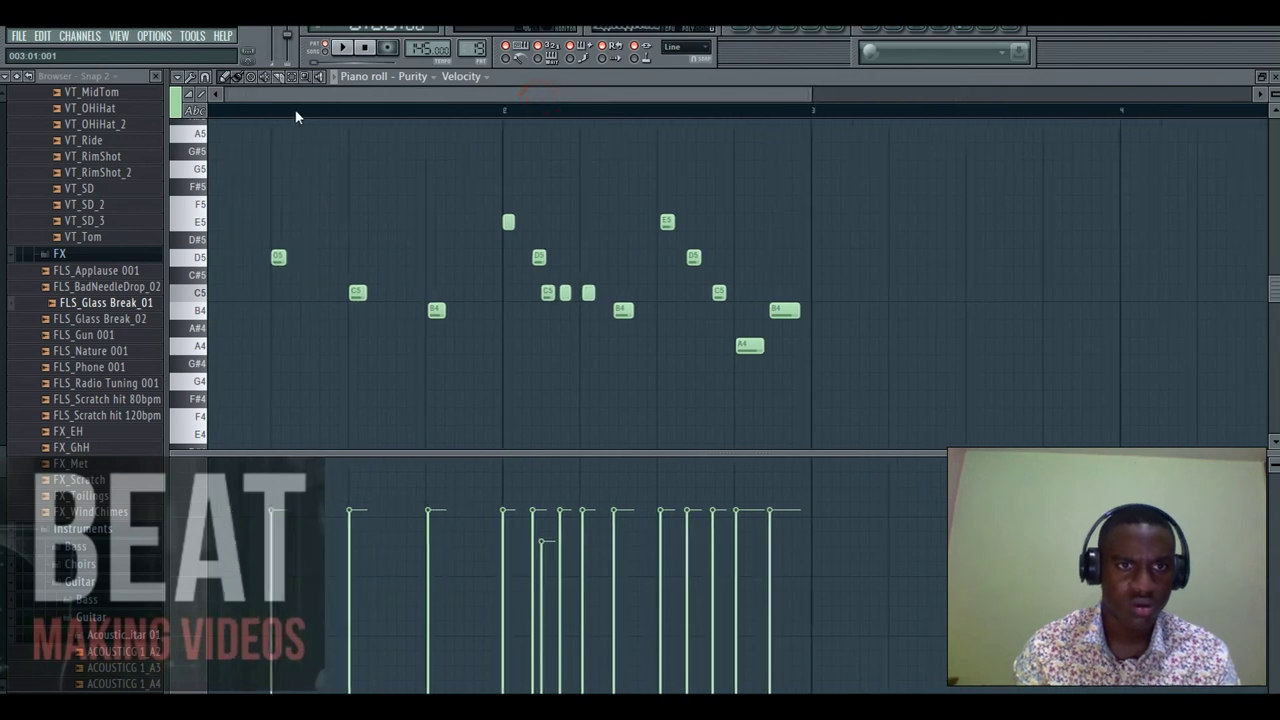
click(367, 48)
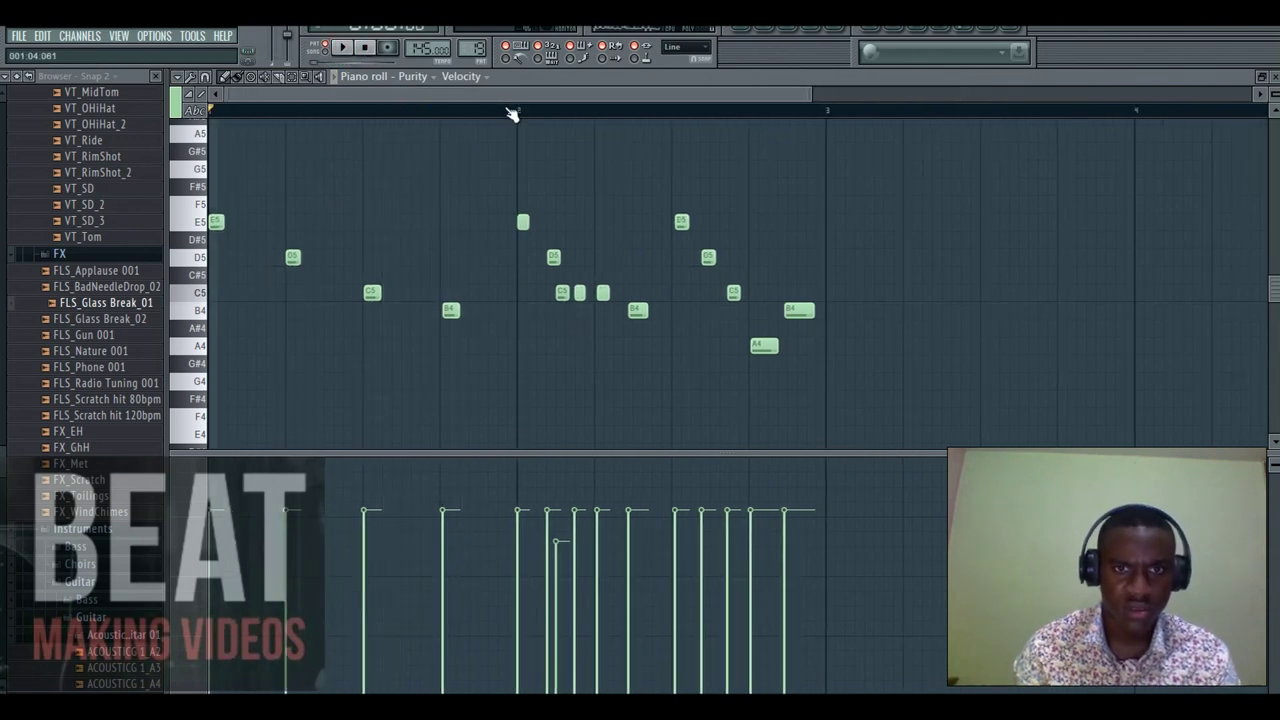
click(762, 27)
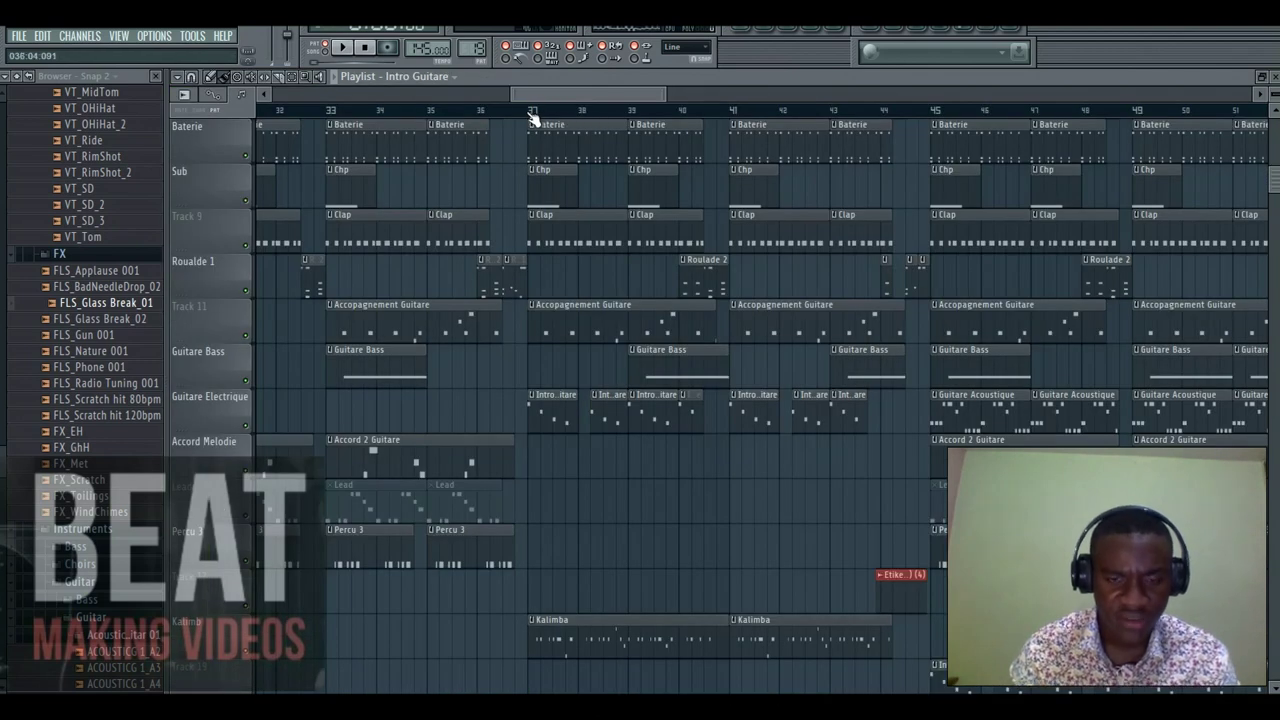
Play the song from bar 37 to hear Intro Guitare with its accompanying tracks, and bring bars 67 to 86 into view.
scroll(571, 183, up, 1)
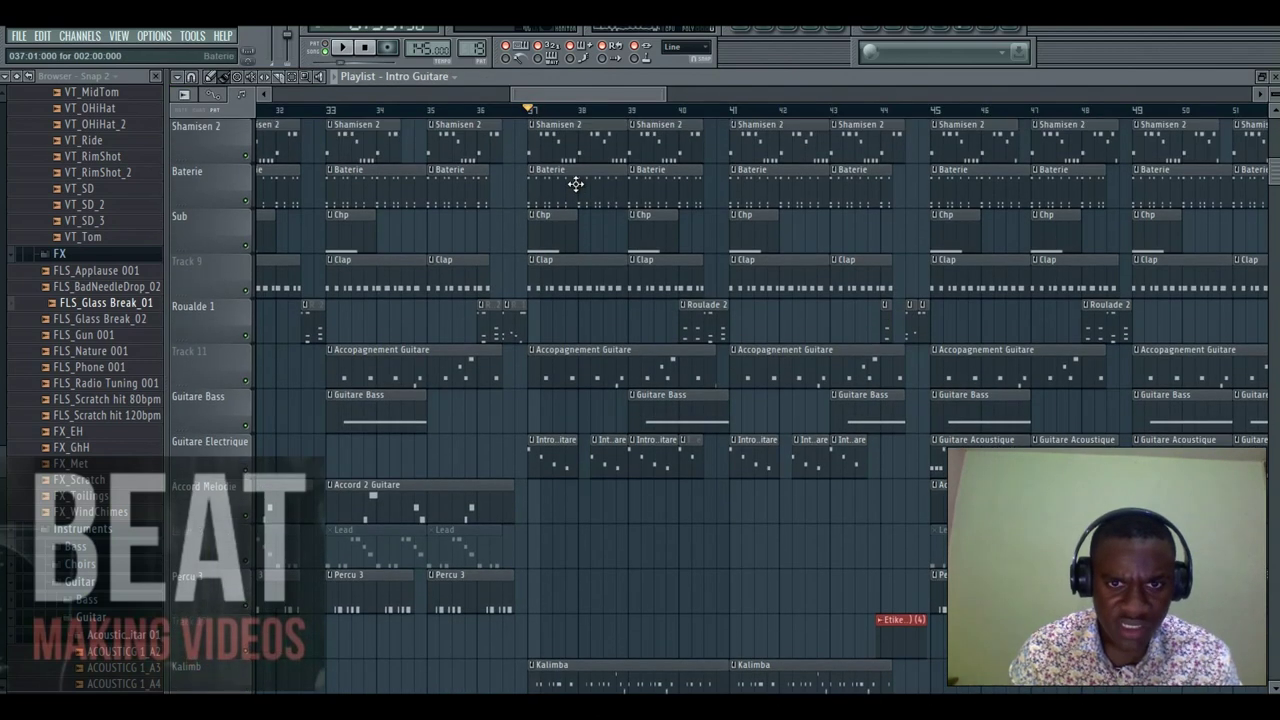
key(space)
drag(630, 93, 642, 93)
key(space)
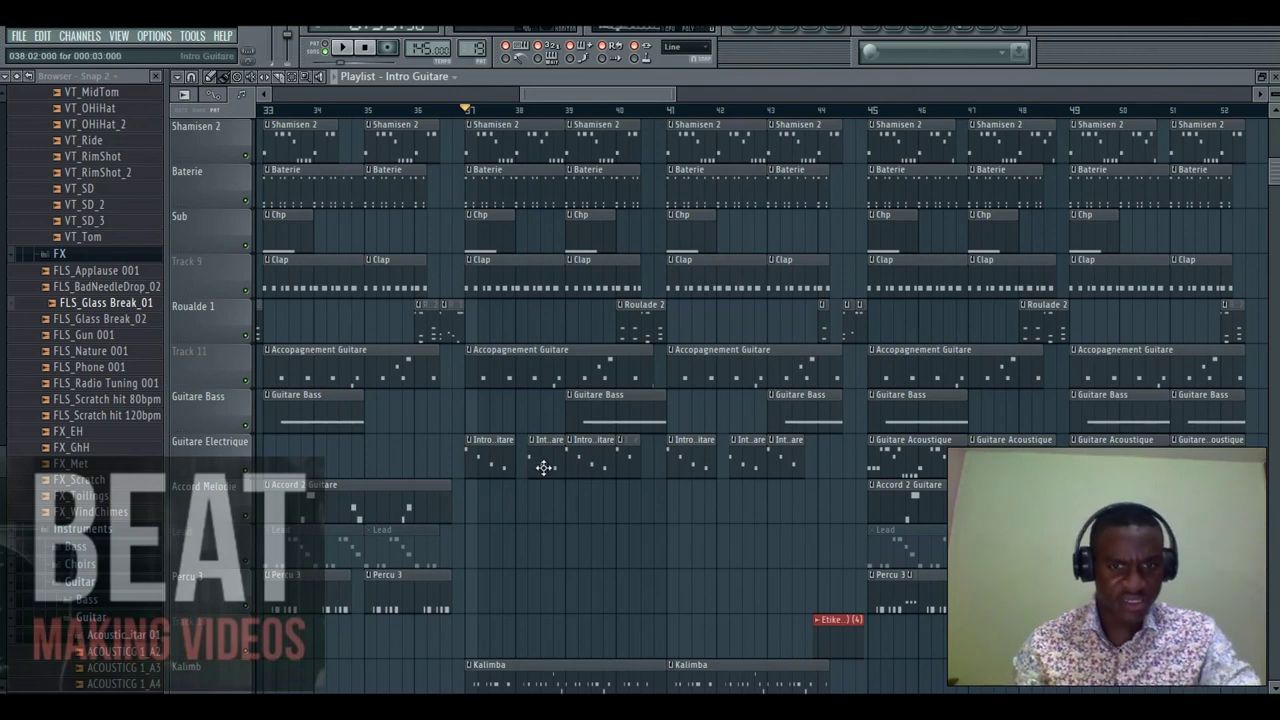
key(space)
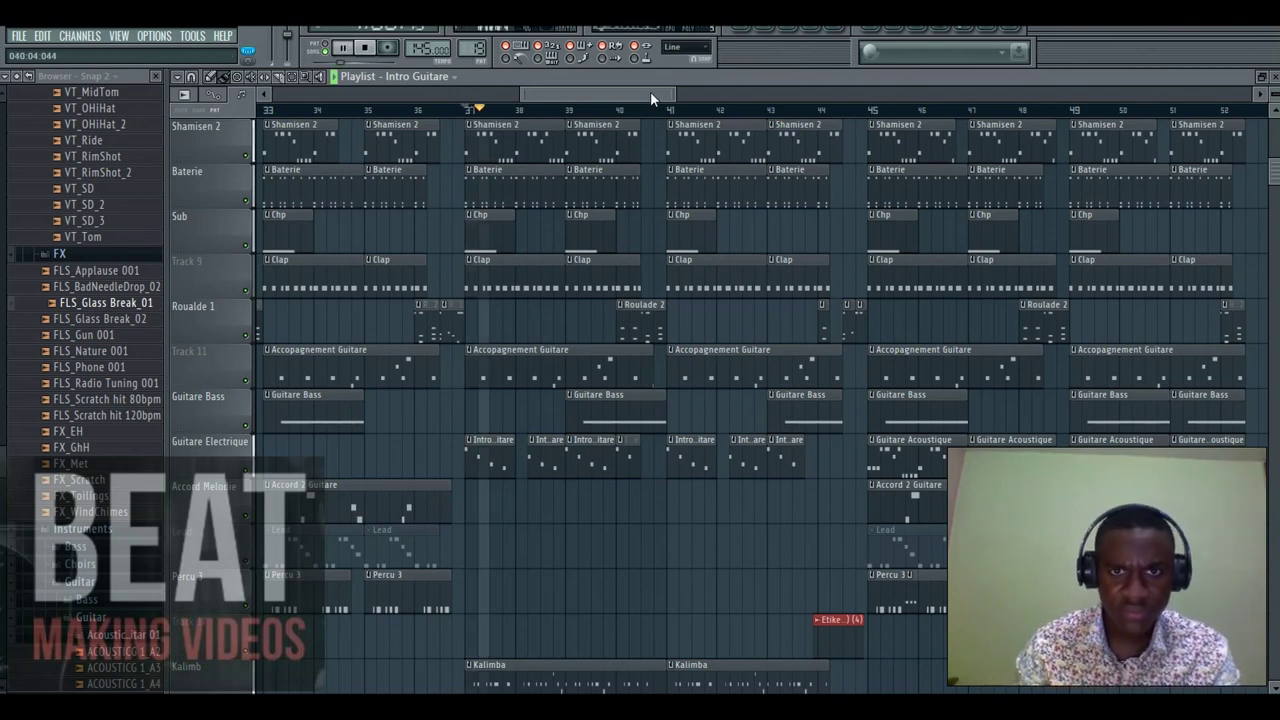
drag(650, 91, 876, 94)
Play the song from about bar 76 through the Roulade 5 drum fills, and stop playback at about bar 85.
click(728, 109)
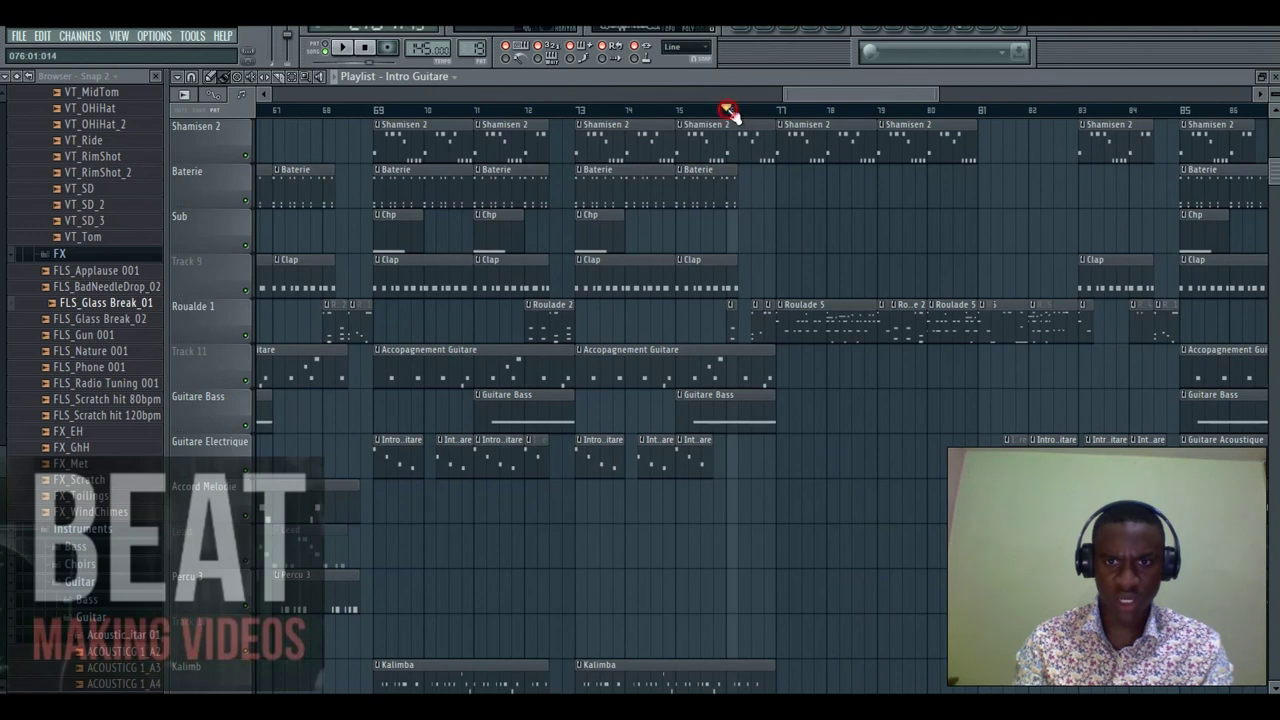
key(space)
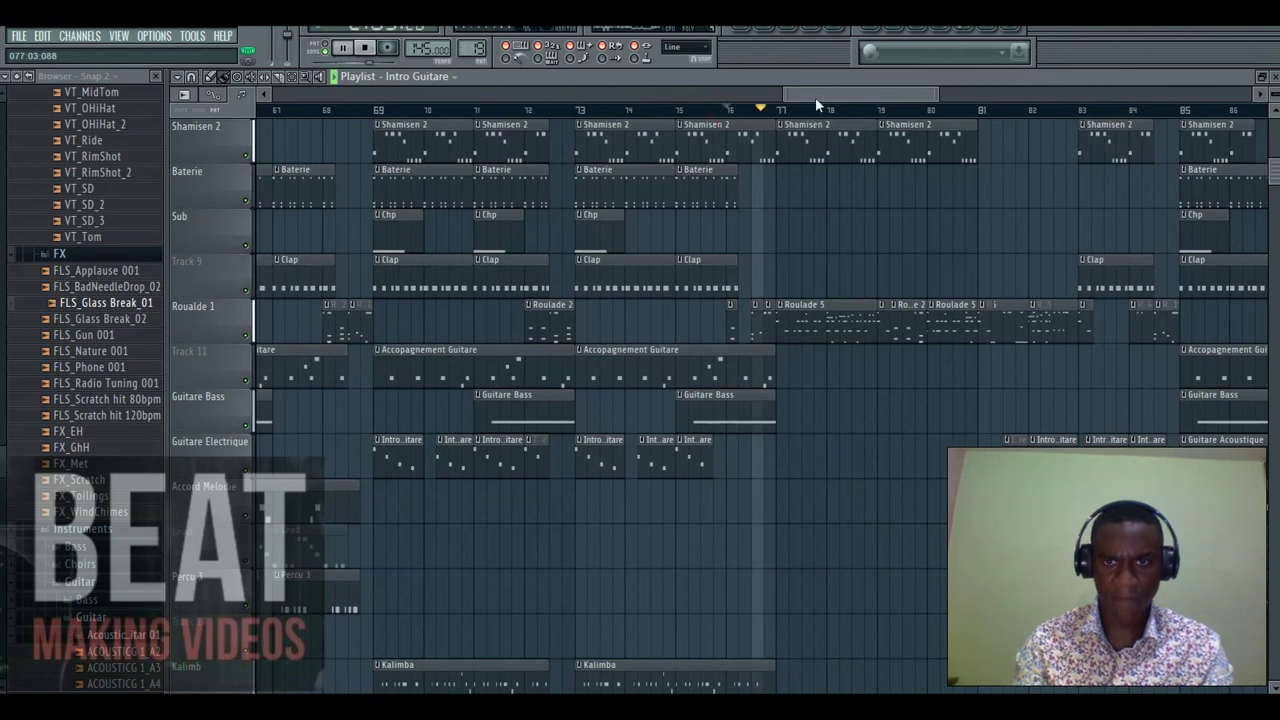
drag(818, 93, 831, 97)
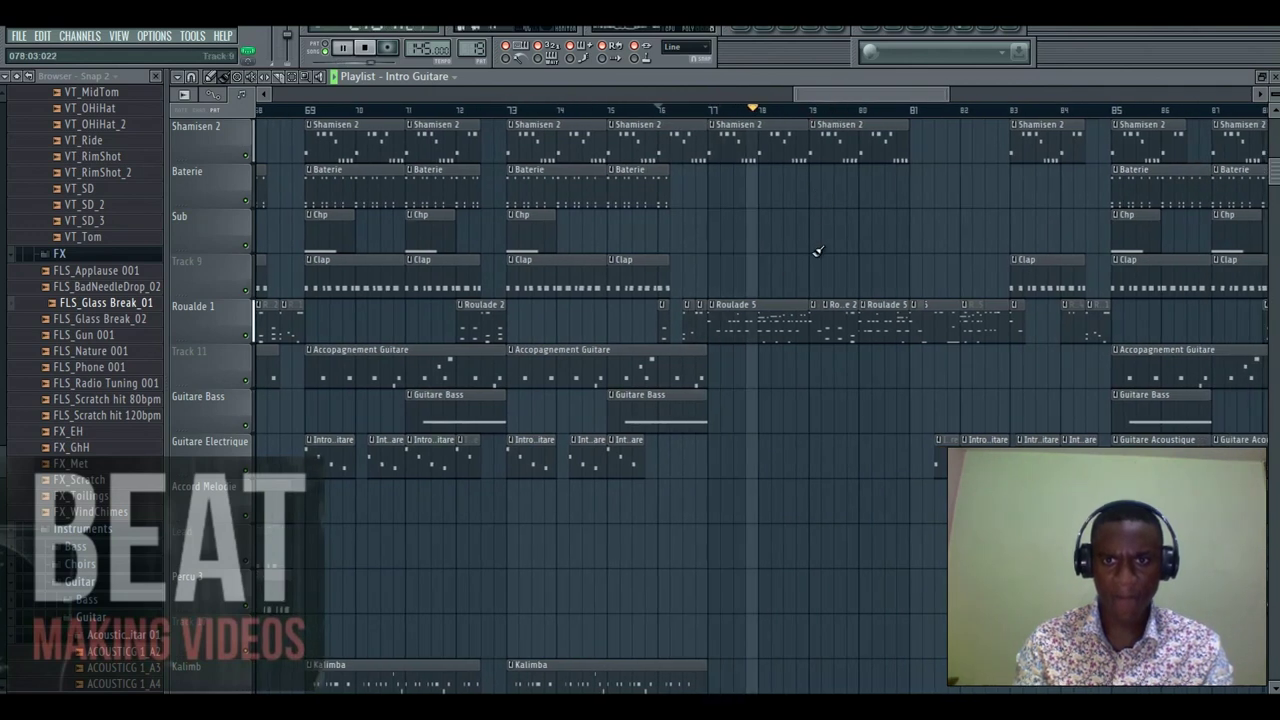
drag(908, 94, 925, 97)
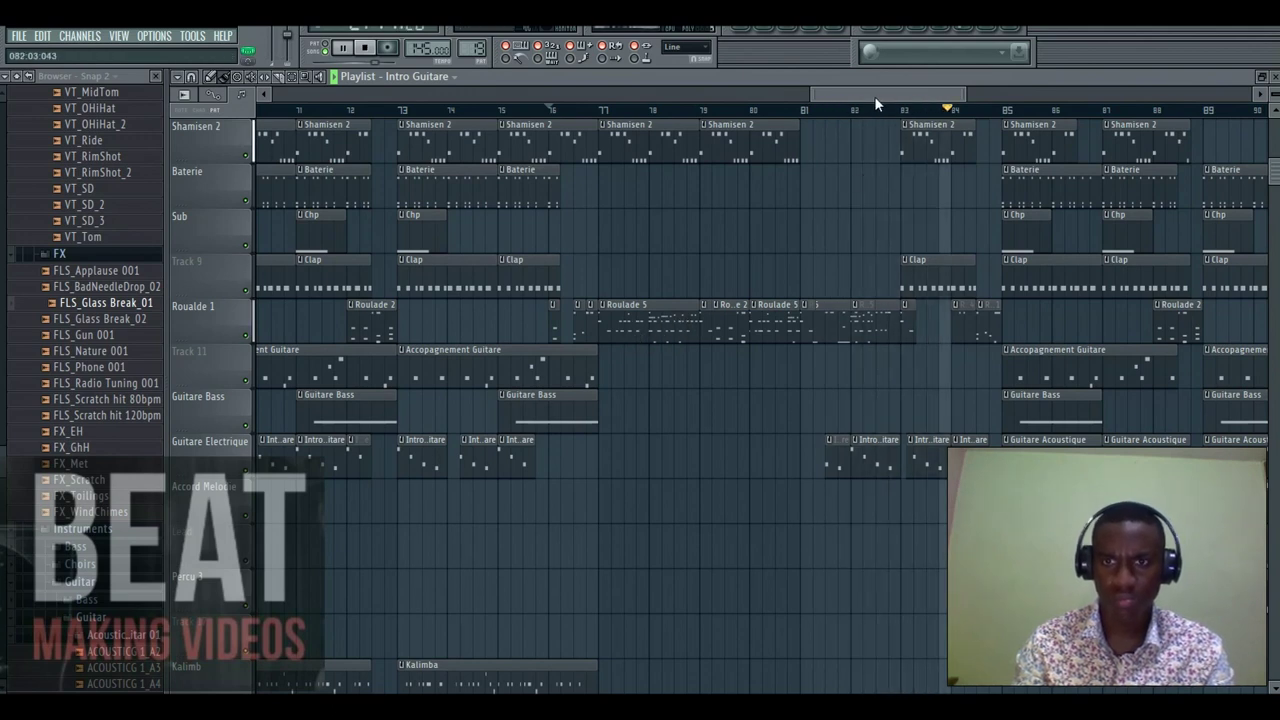
drag(874, 96, 881, 97)
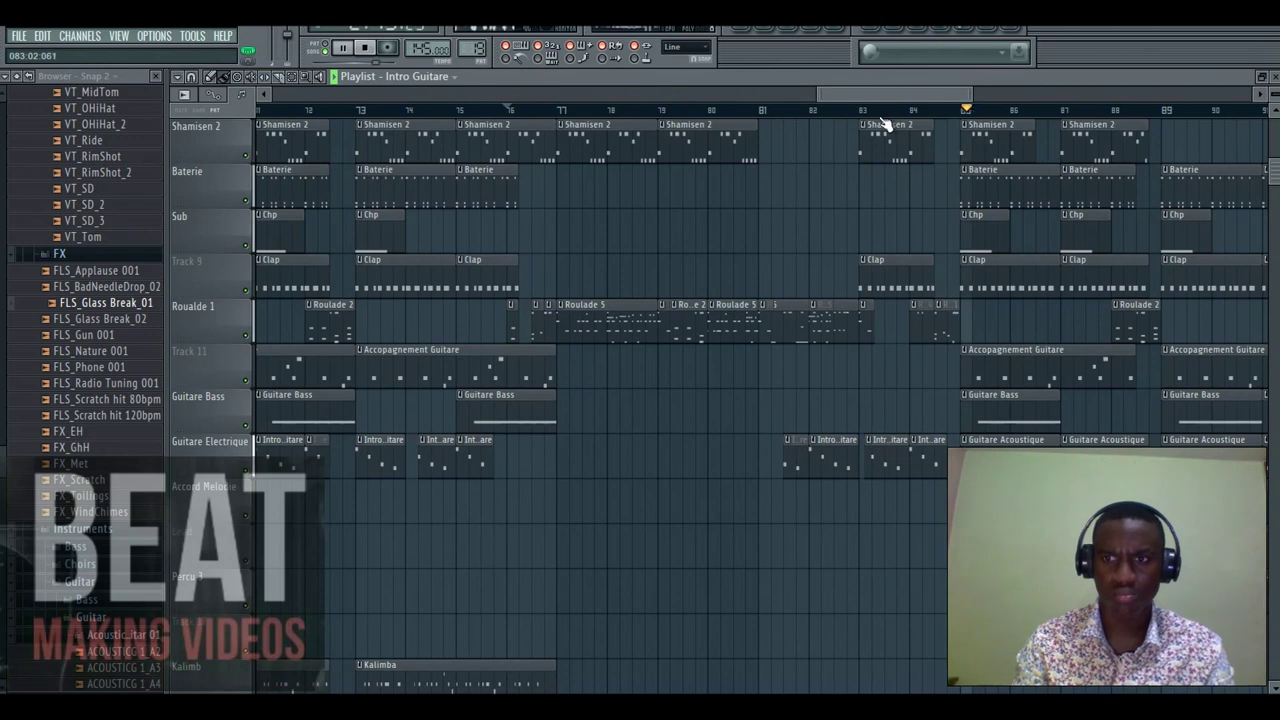
key(space)
Select the Roulade 5 pattern, play it on its own, and view its channels in the step sequencer.
click(634, 304)
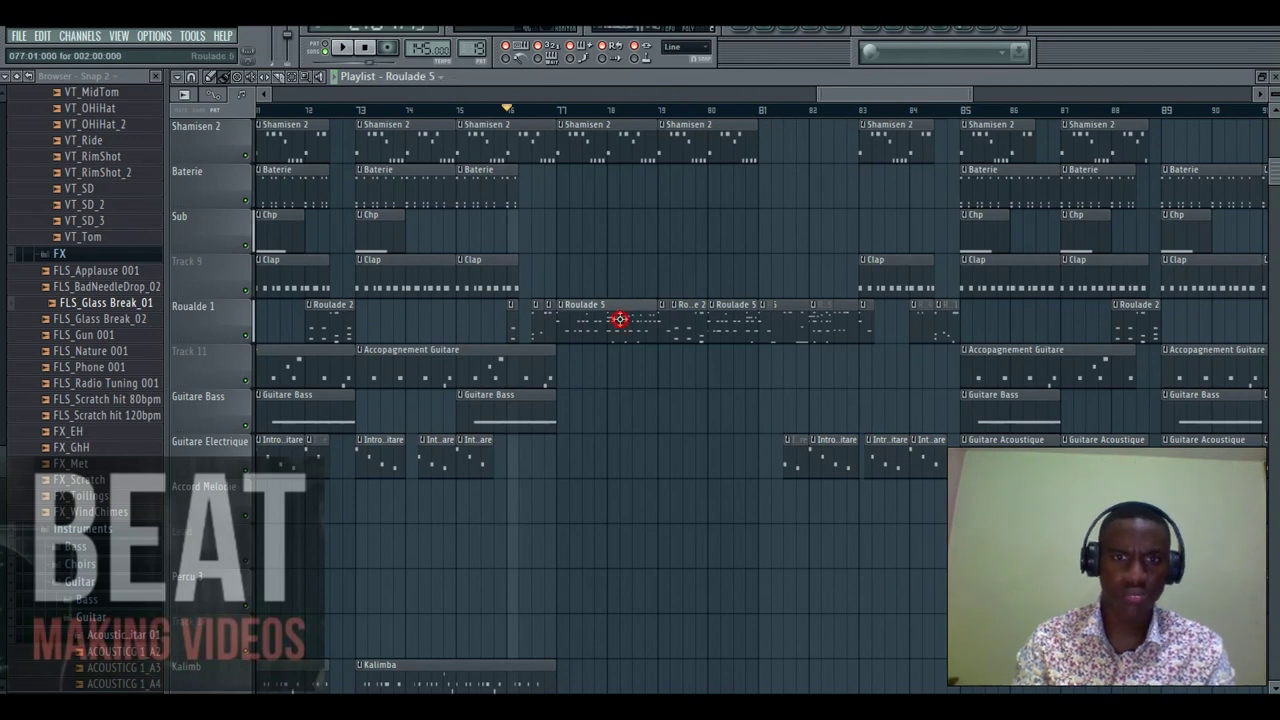
click(326, 46)
click(343, 48)
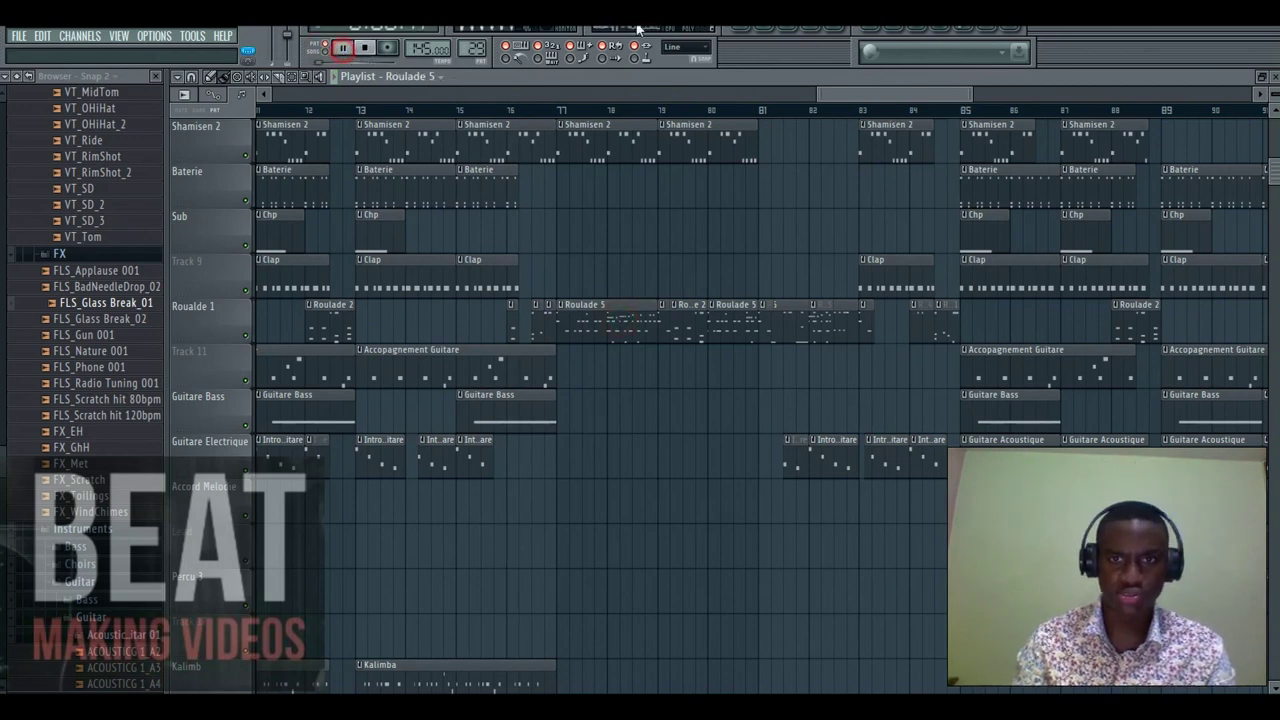
key(F6)
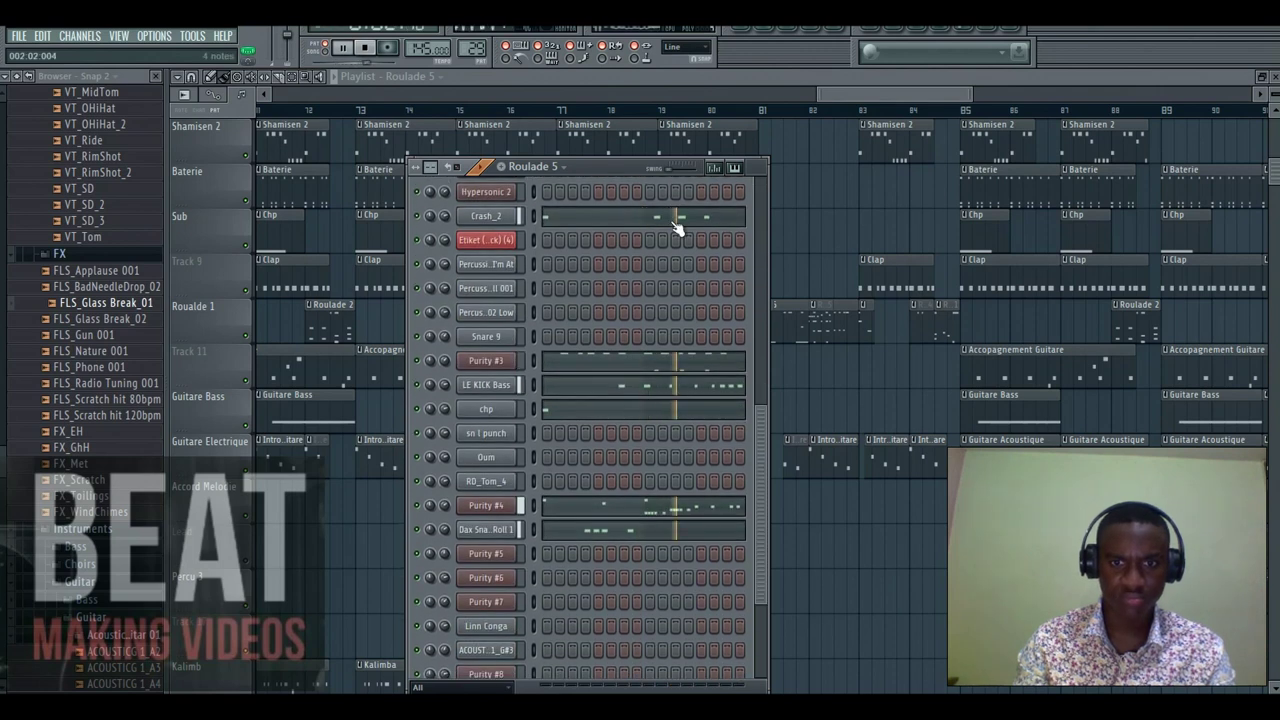
scroll(670, 220, down, 2)
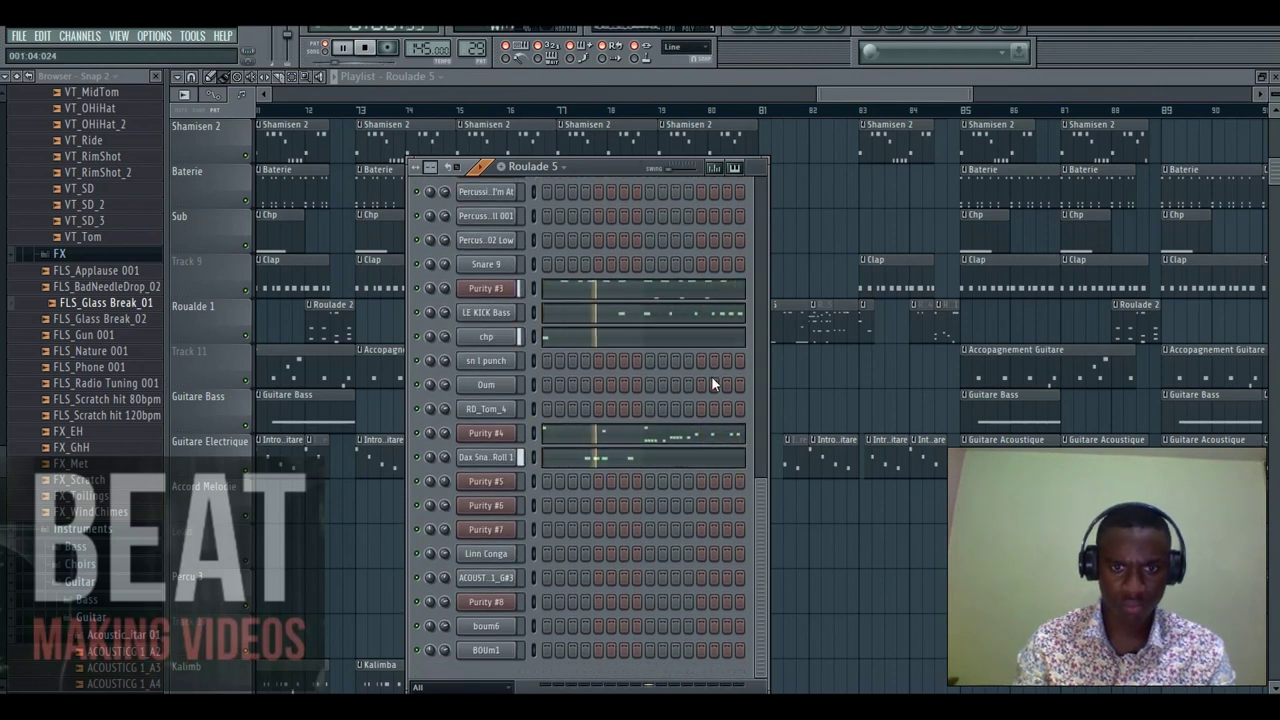
scroll(713, 367, up, 5)
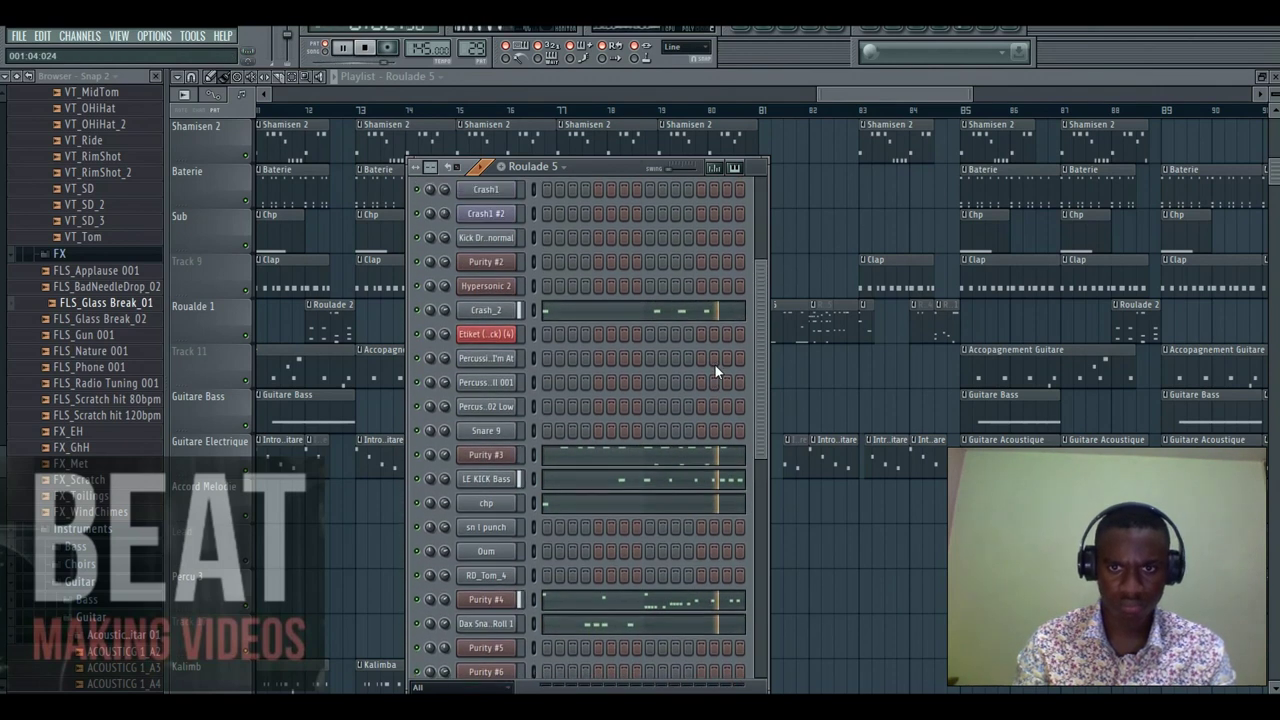
scroll(739, 298, down, 5)
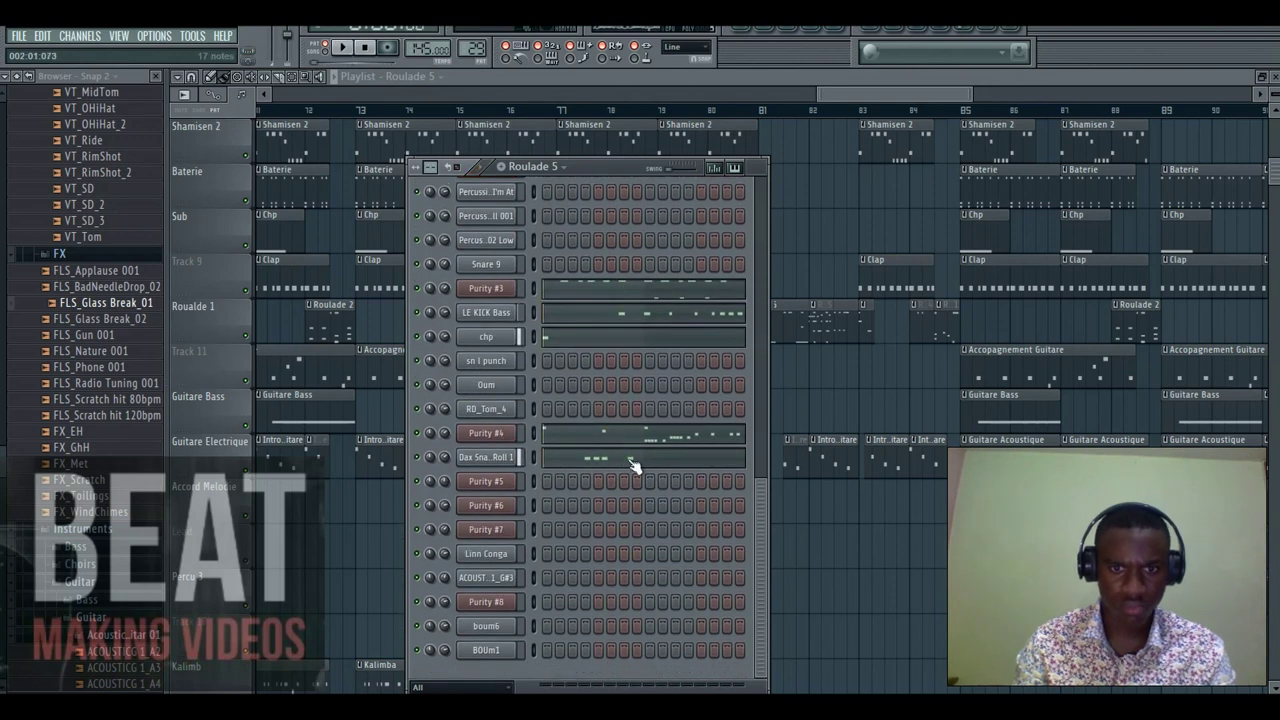
key(space)
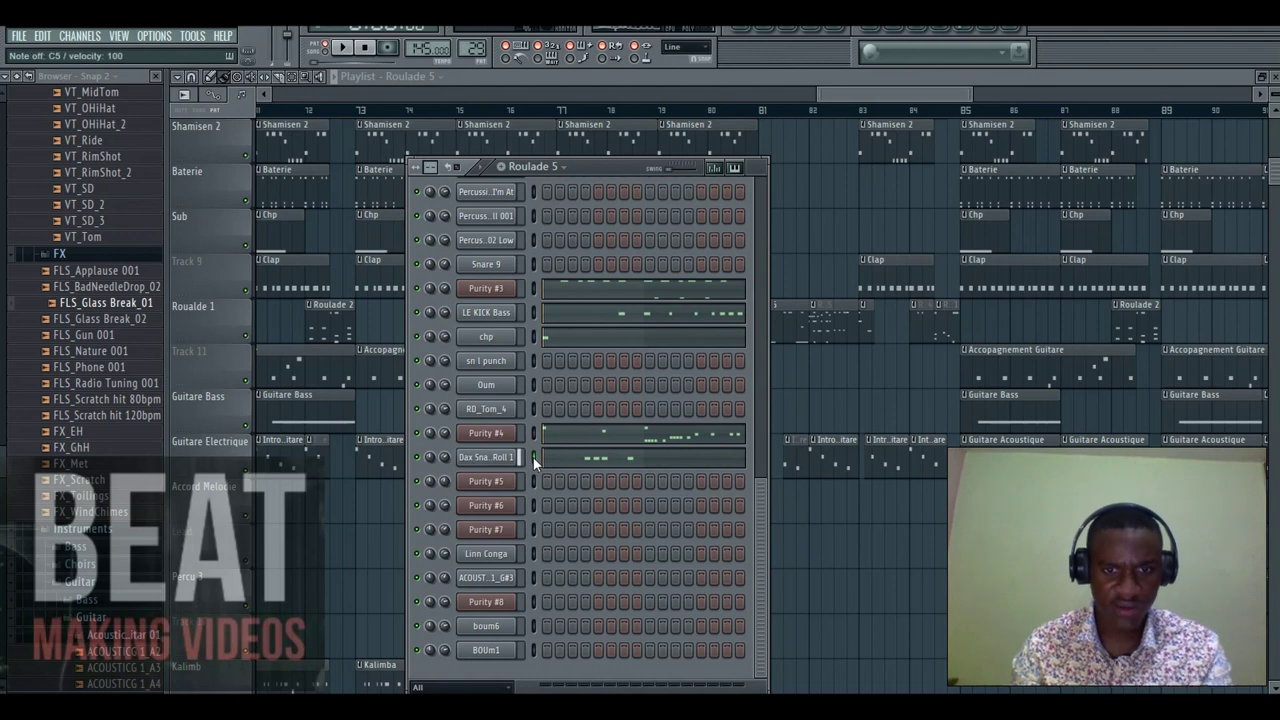
View the Purity #4 notes of Roulade 5 in the piano roll and audition its G5 and D#5 sounds.
scroll(566, 438, up, 2)
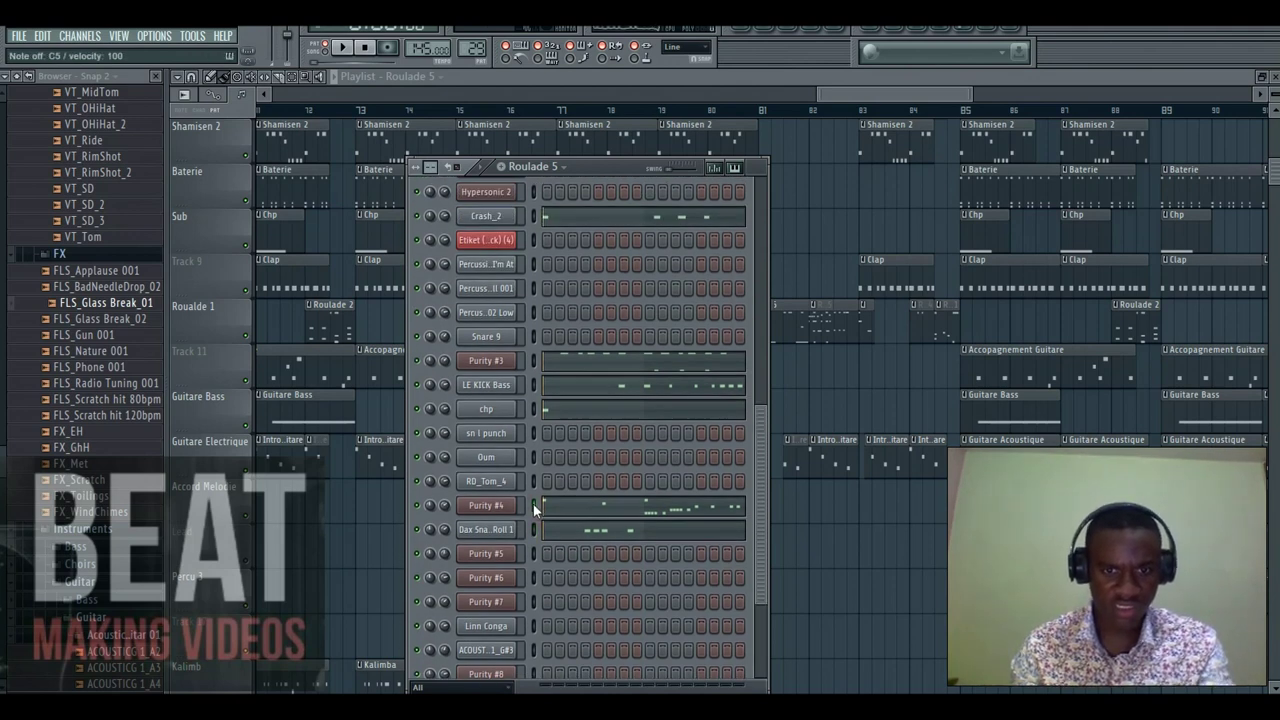
click(545, 505)
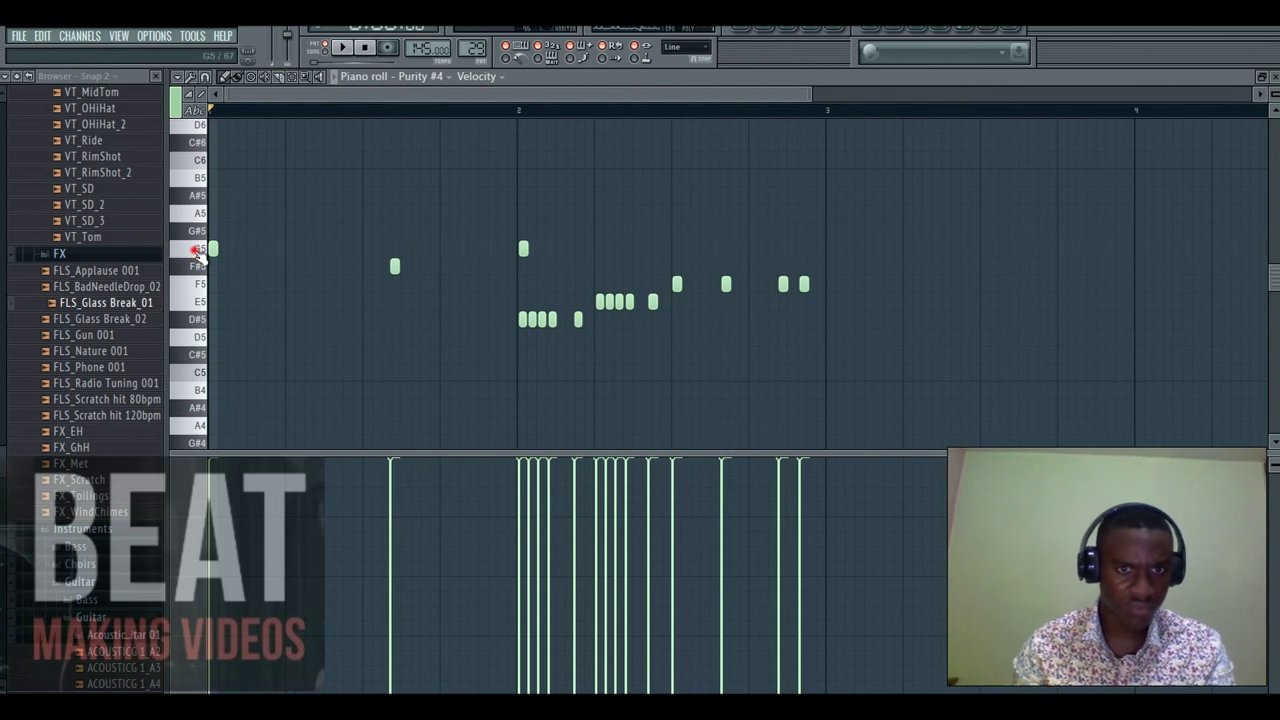
click(197, 249)
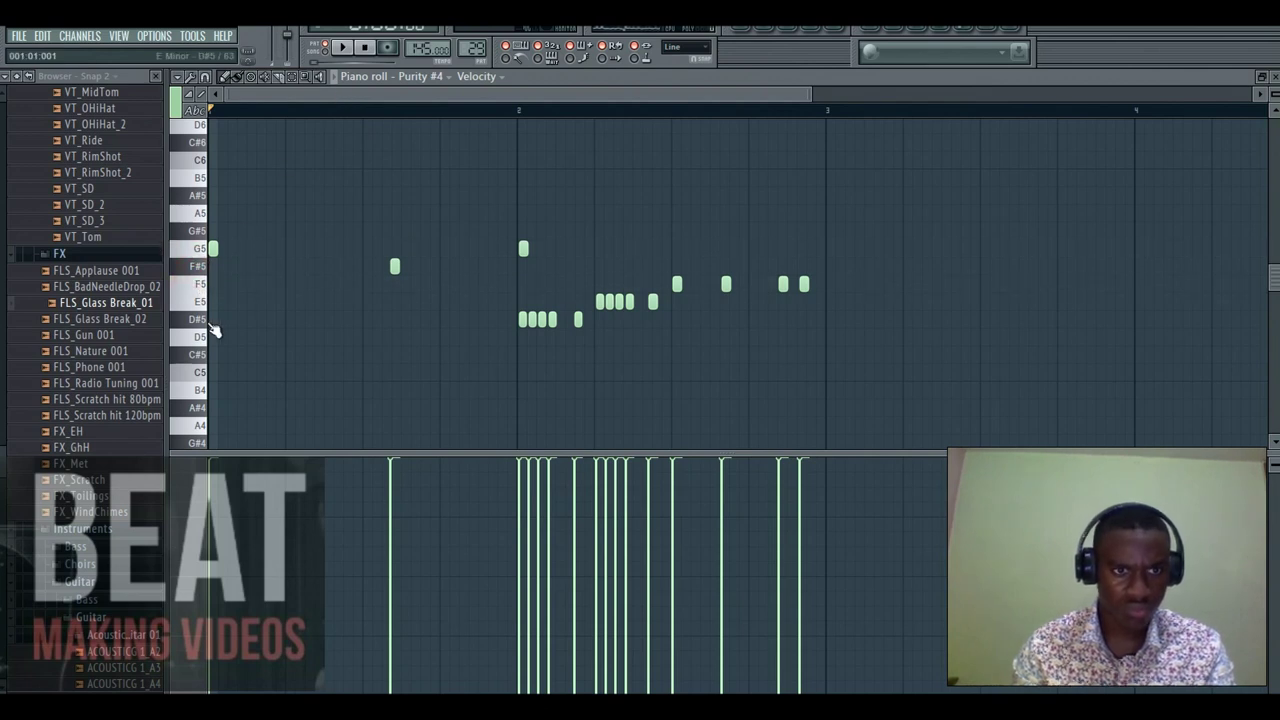
click(200, 320)
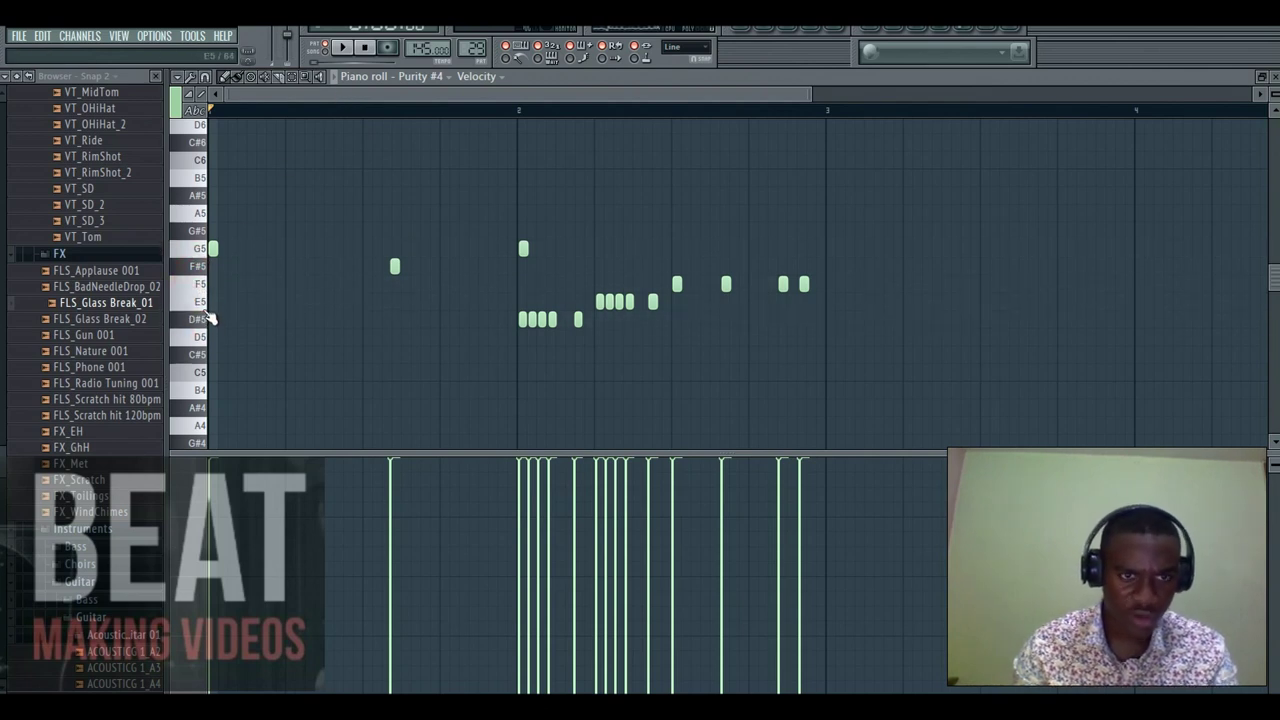
drag(809, 95, 673, 95)
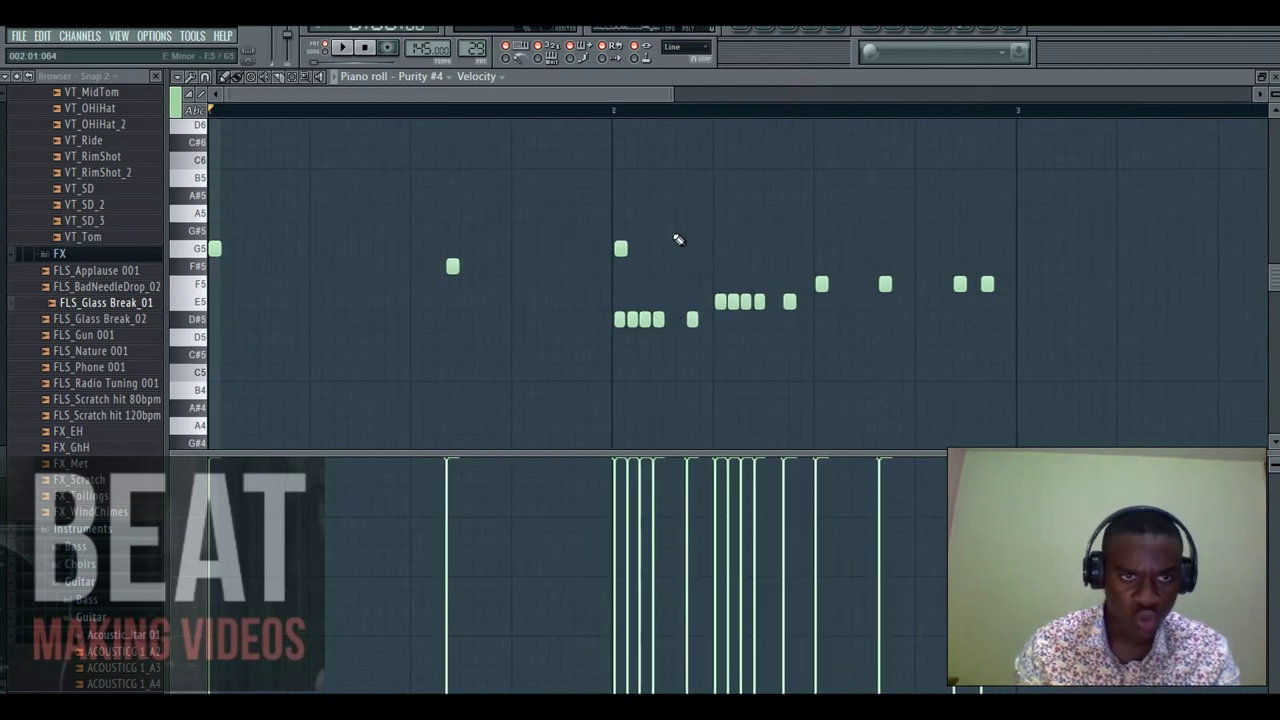
Play the Roulade 5 pattern's Purity #4 notes in the piano roll and audition the sounds around E5 and F5.
click(205, 77)
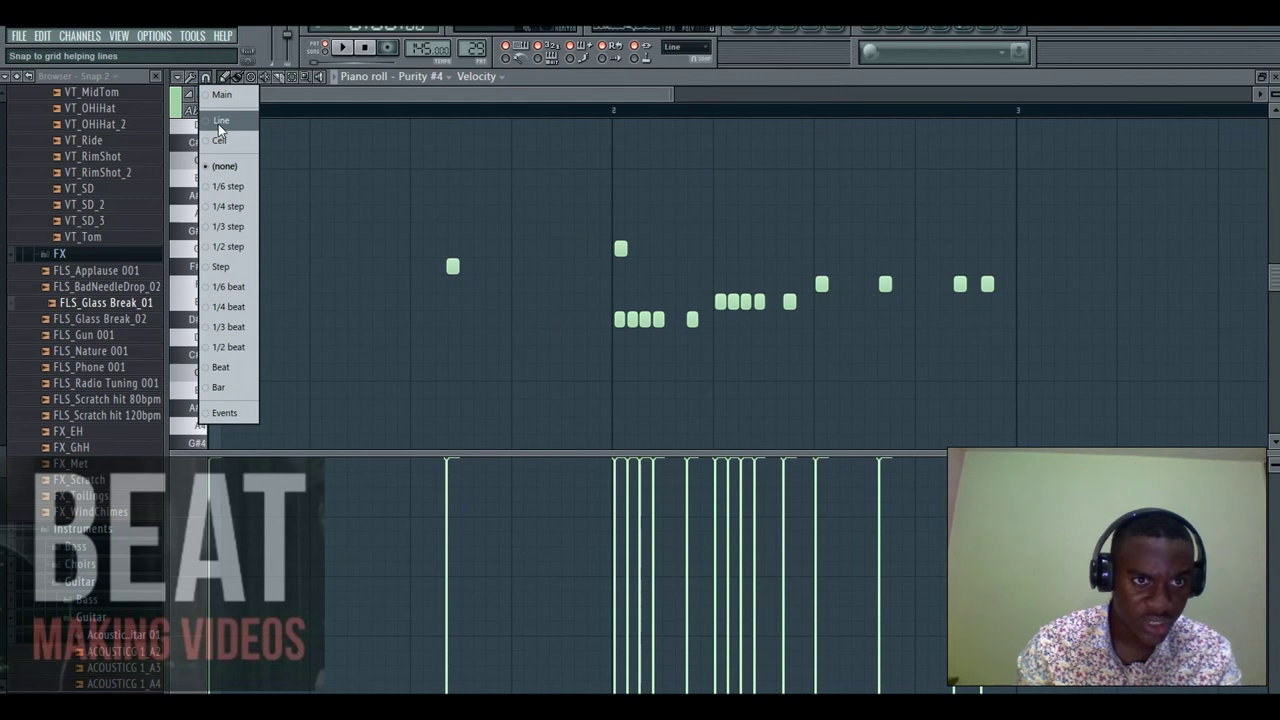
click(395, 104)
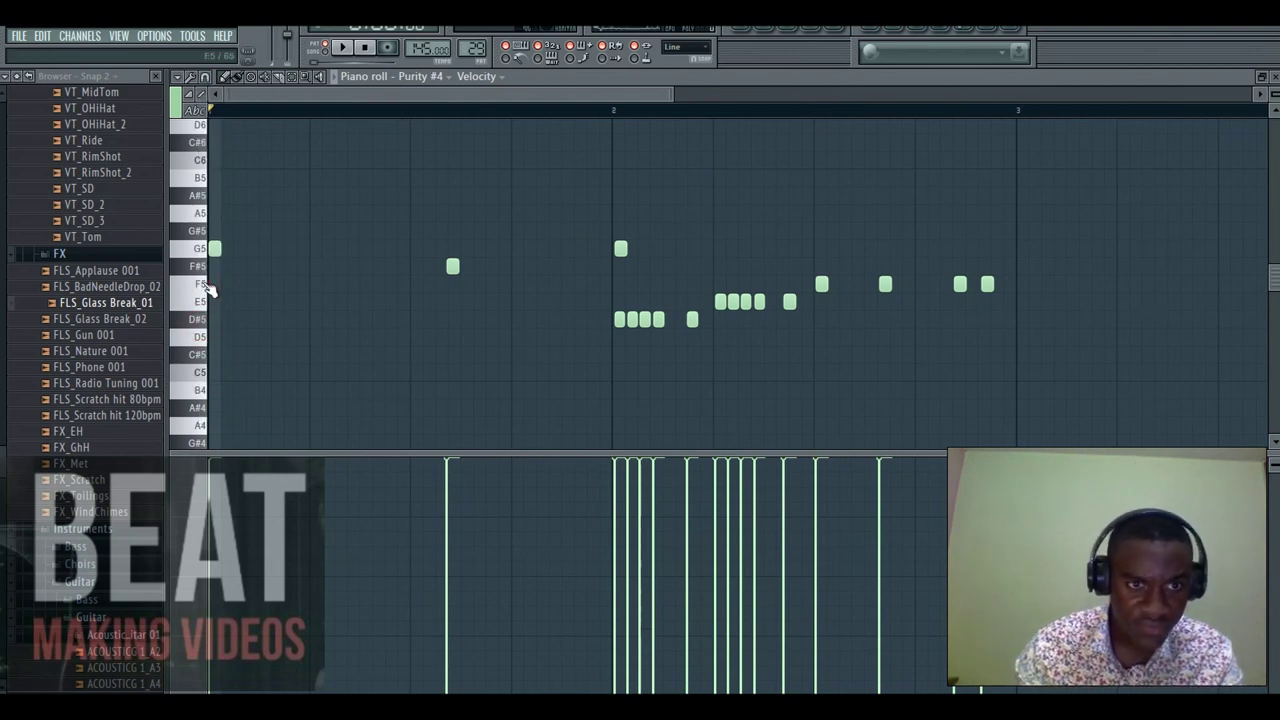
key(space)
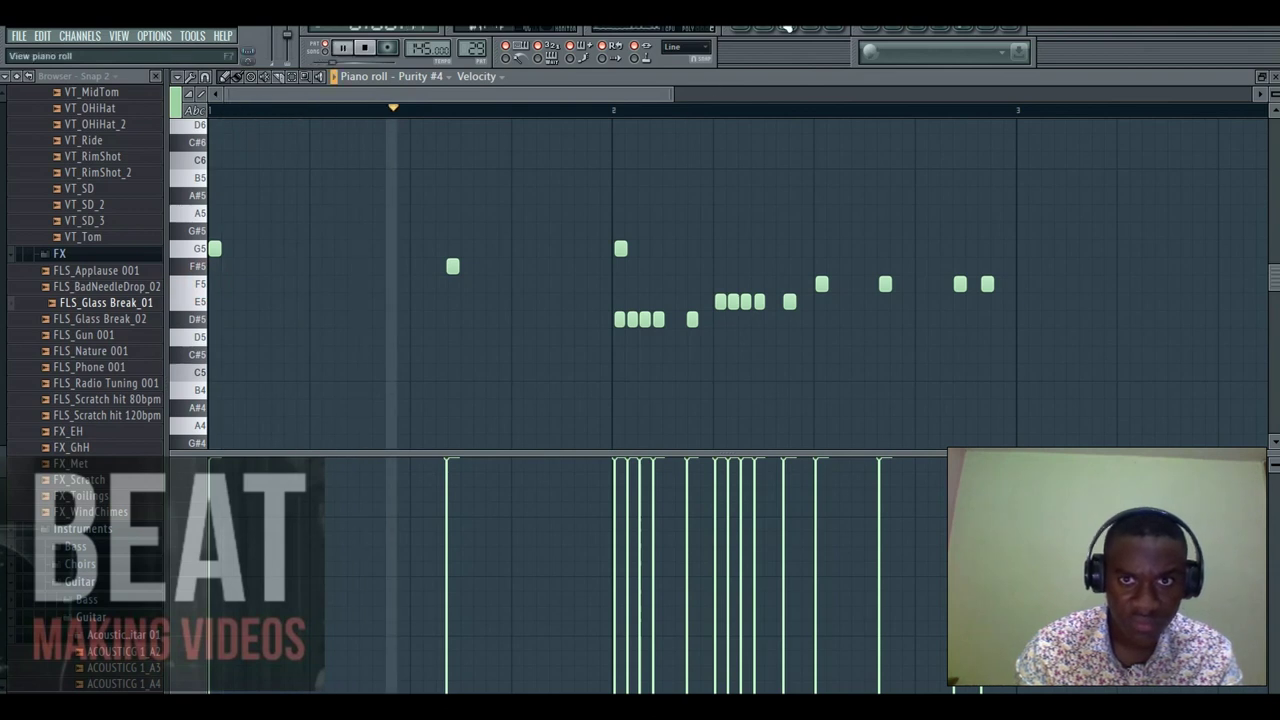
drag(629, 92, 664, 93)
key(space)
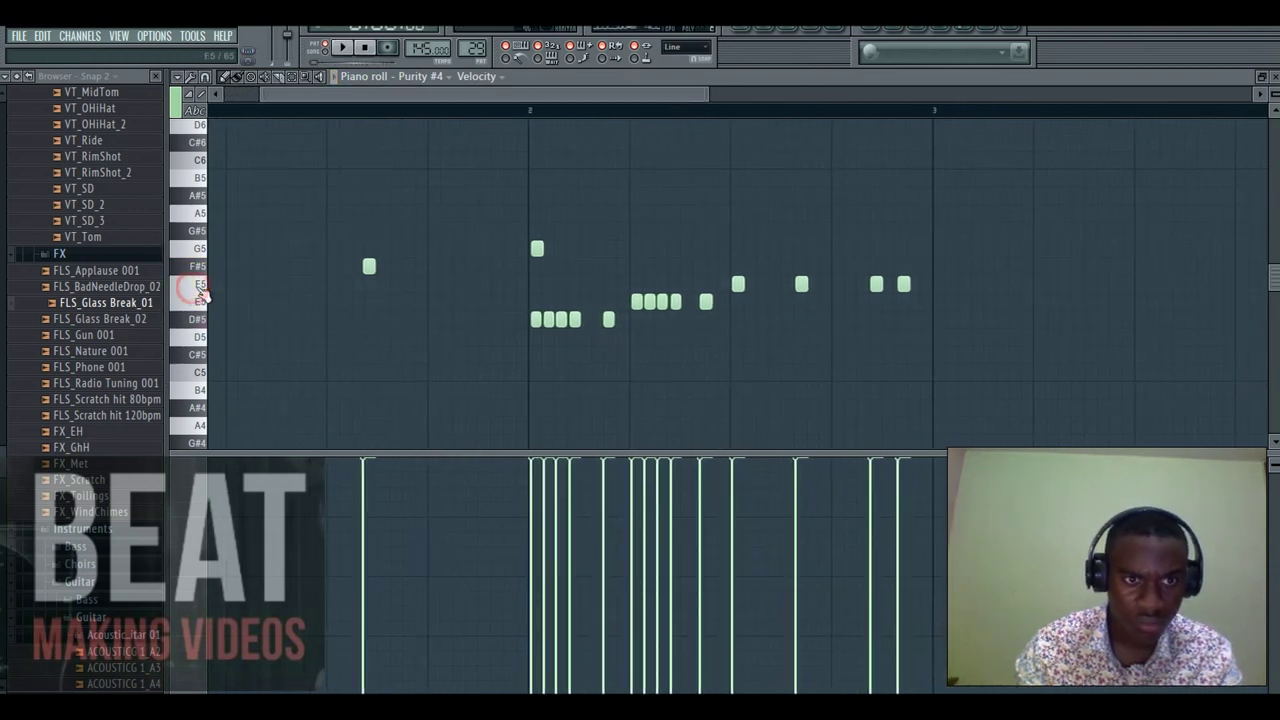
Play the song from bar 77 in the playlist, and select the R6 pattern to play it on its own.
click(750, 35)
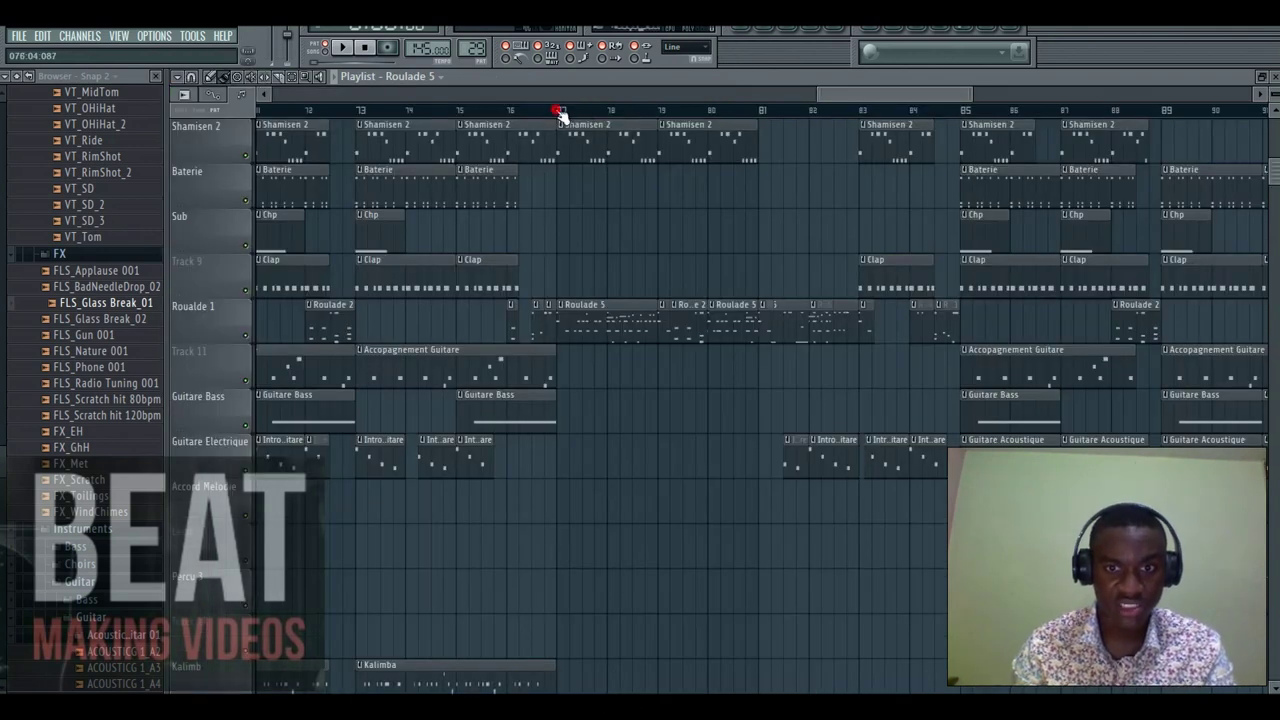
key(space)
click(445, 78)
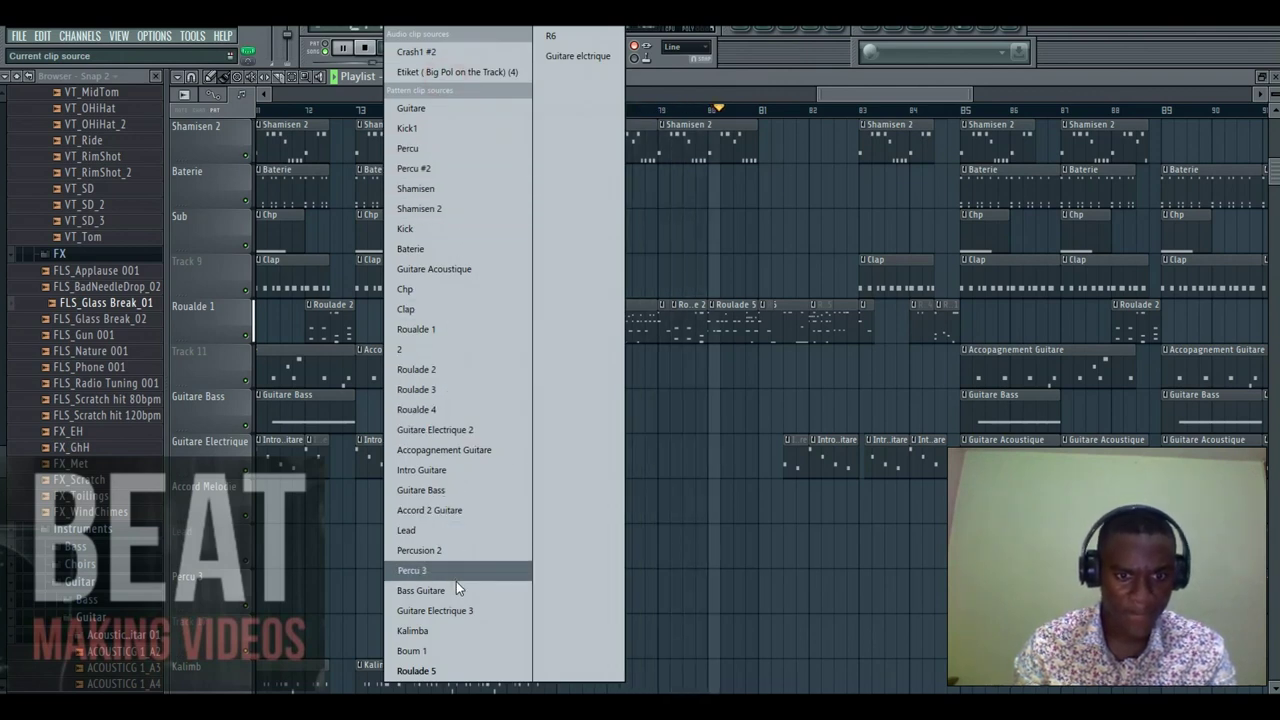
click(575, 41)
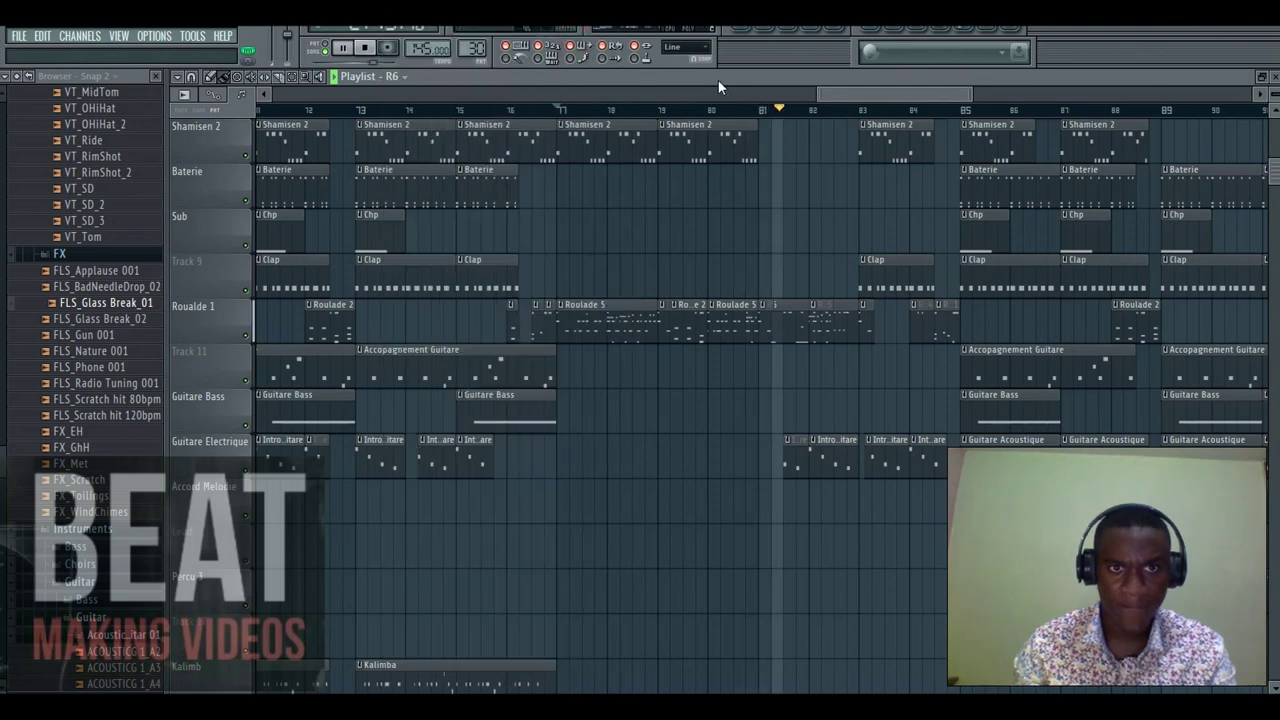
click(324, 46)
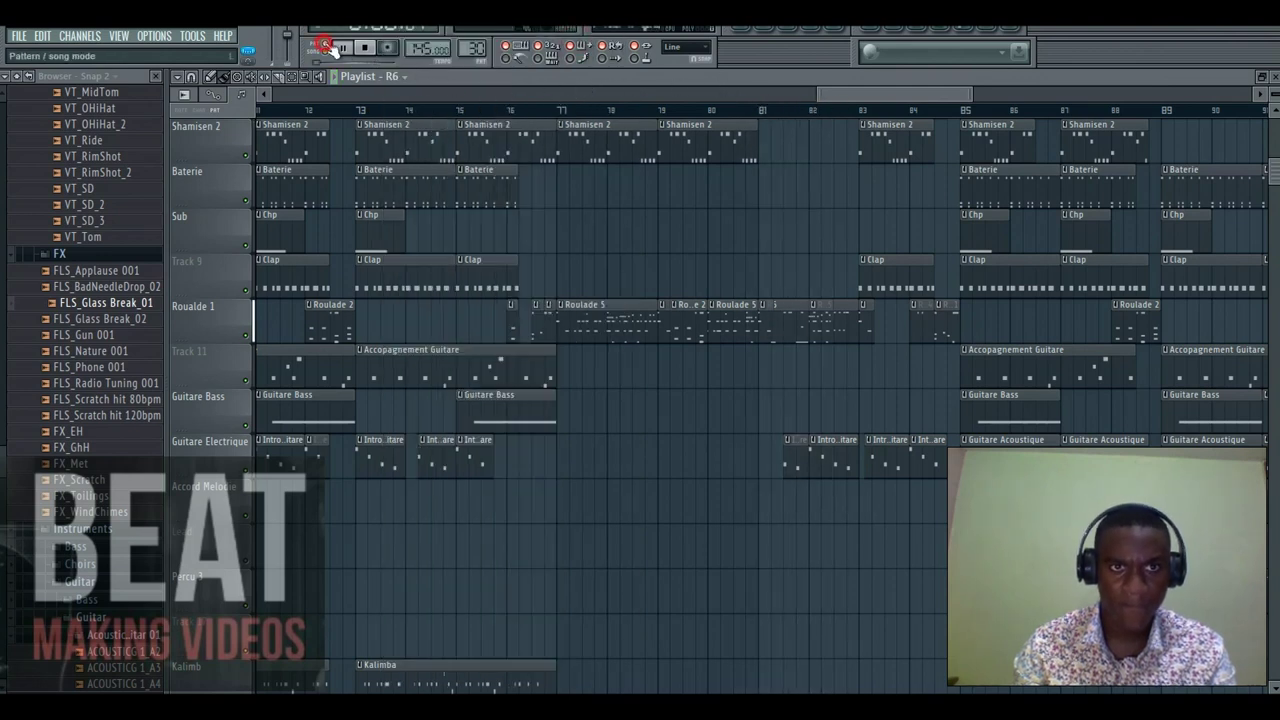
View the channels used by the R6 pattern in the step sequencer while it plays.
click(768, 29)
scroll(681, 345, down, 1)
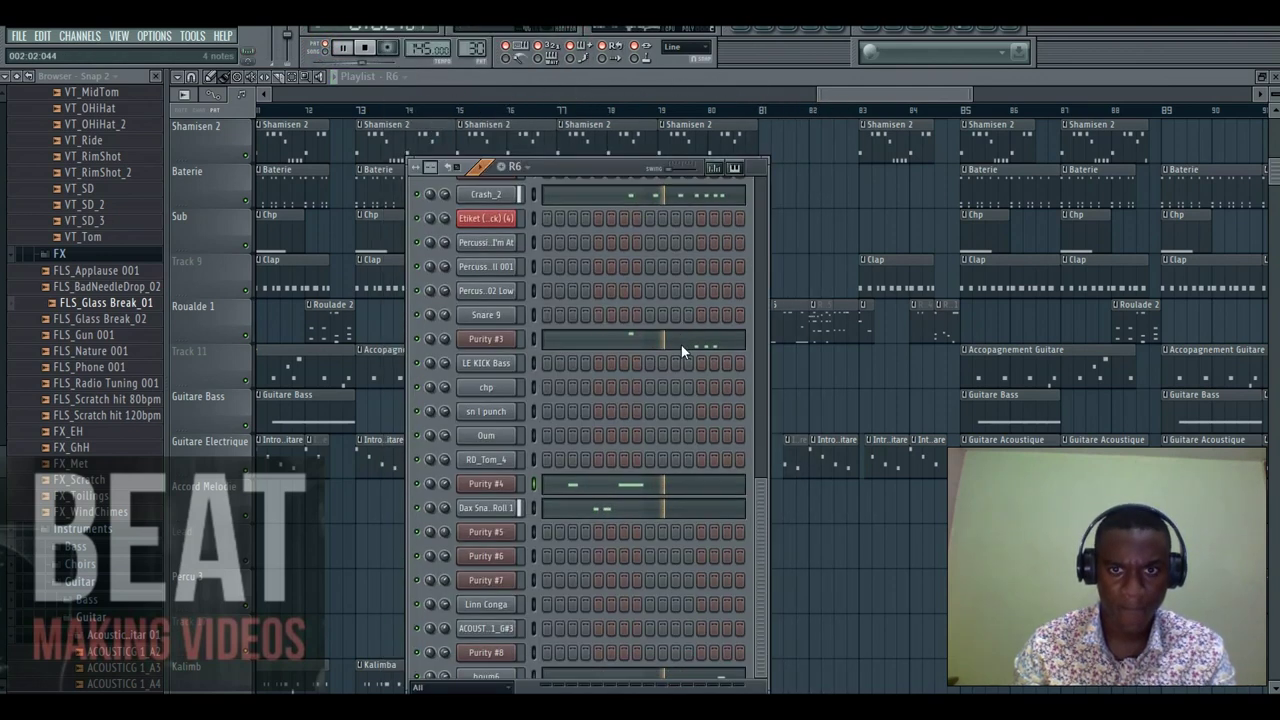
scroll(680, 343, up, 1)
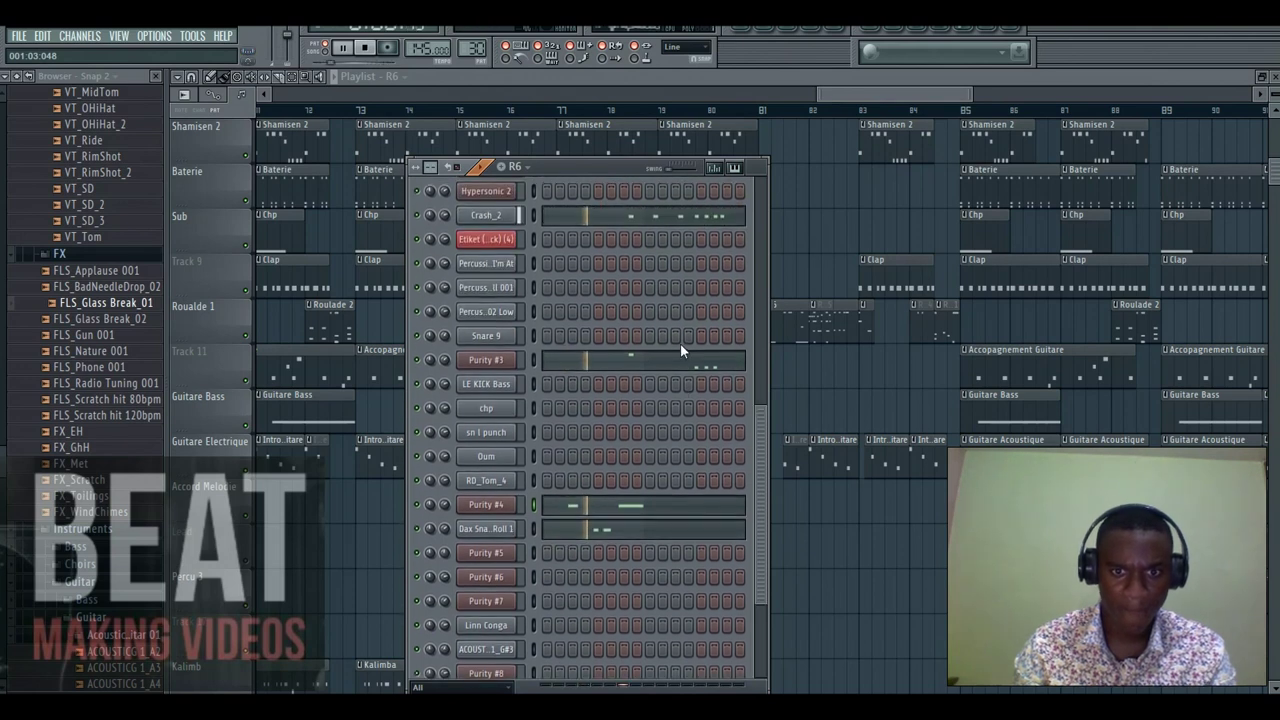
scroll(680, 343, up, 9)
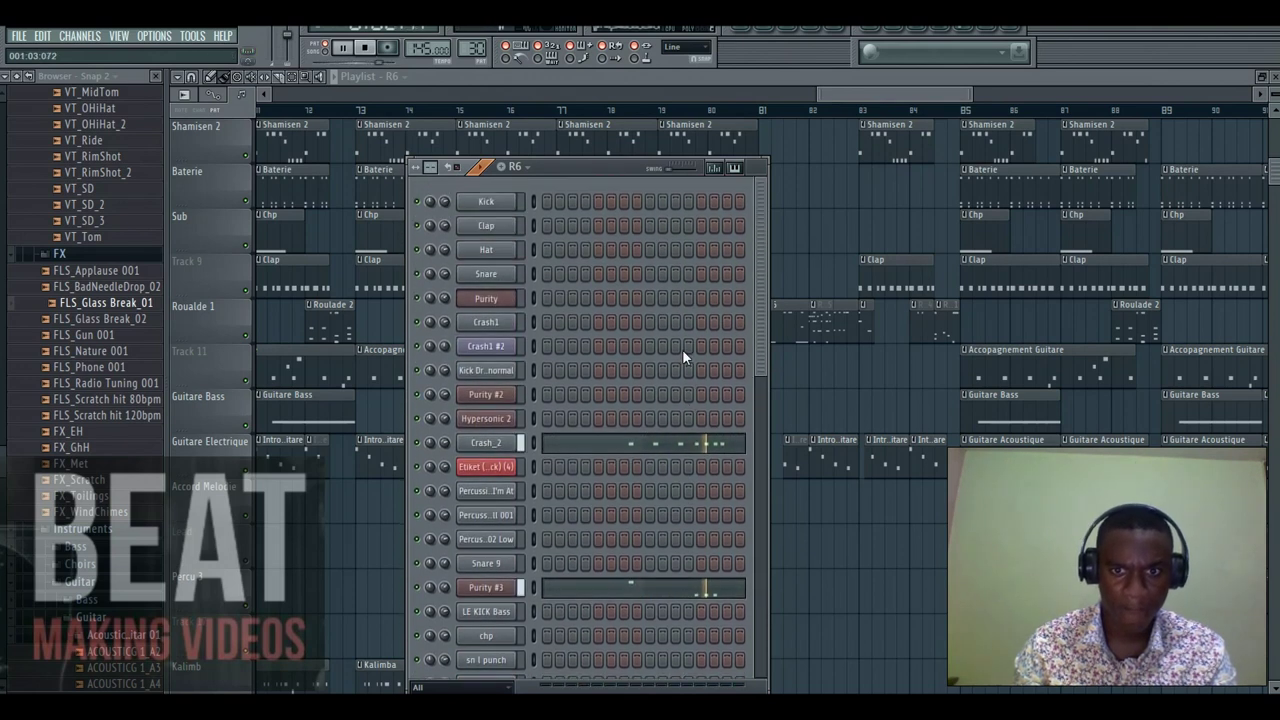
scroll(682, 349, down, 9)
View the Purity #4 notes of R6 in the piano roll, audition C#2, and show the channel's Tommy & Jina drum preset.
click(604, 525)
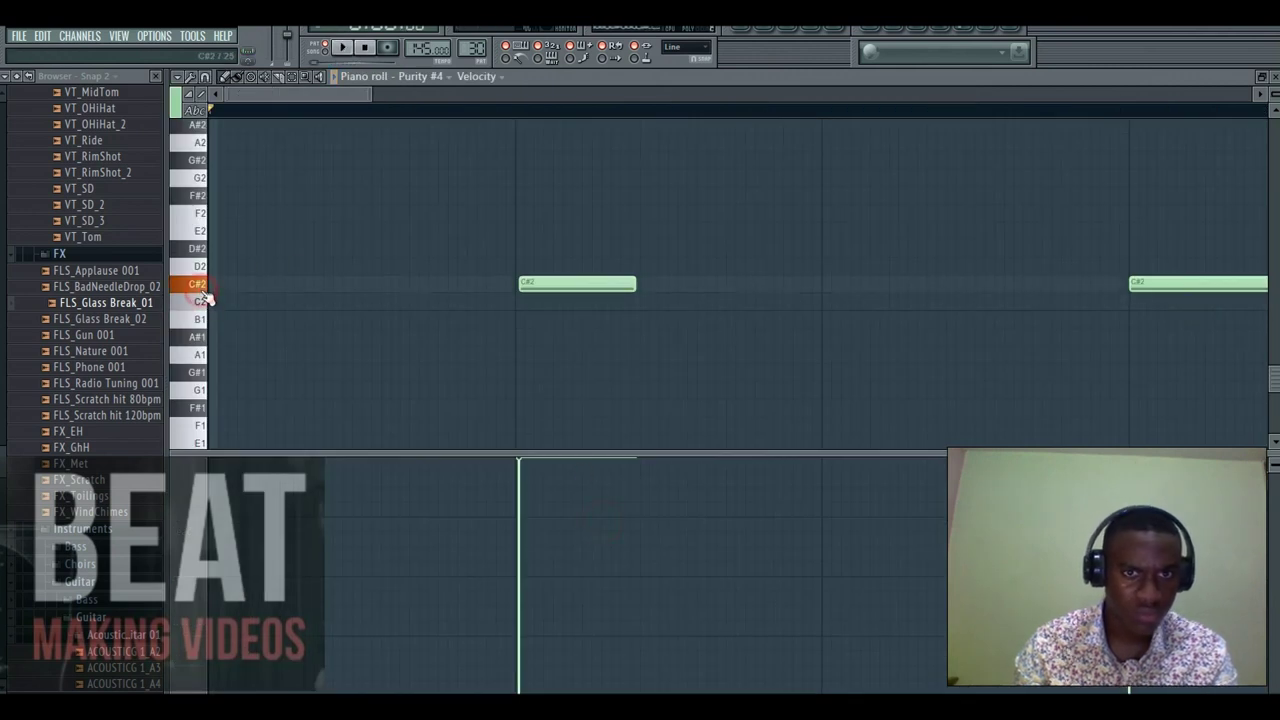
click(772, 27)
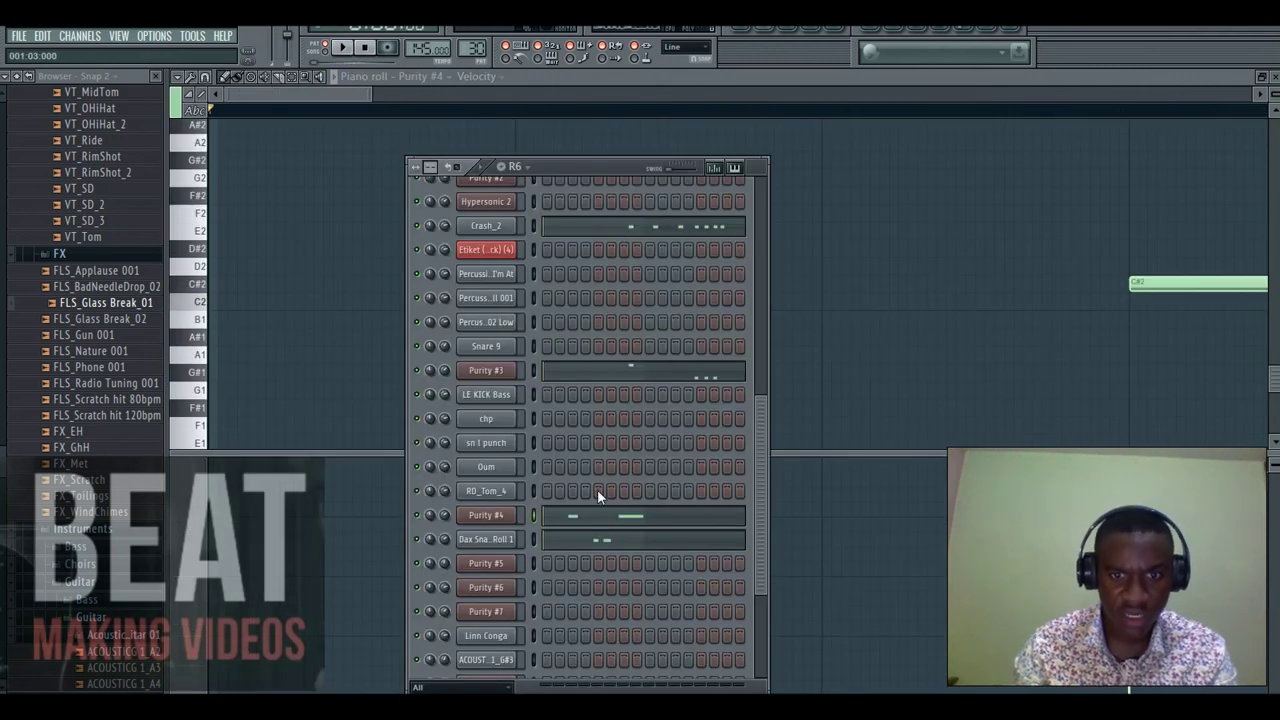
click(515, 517)
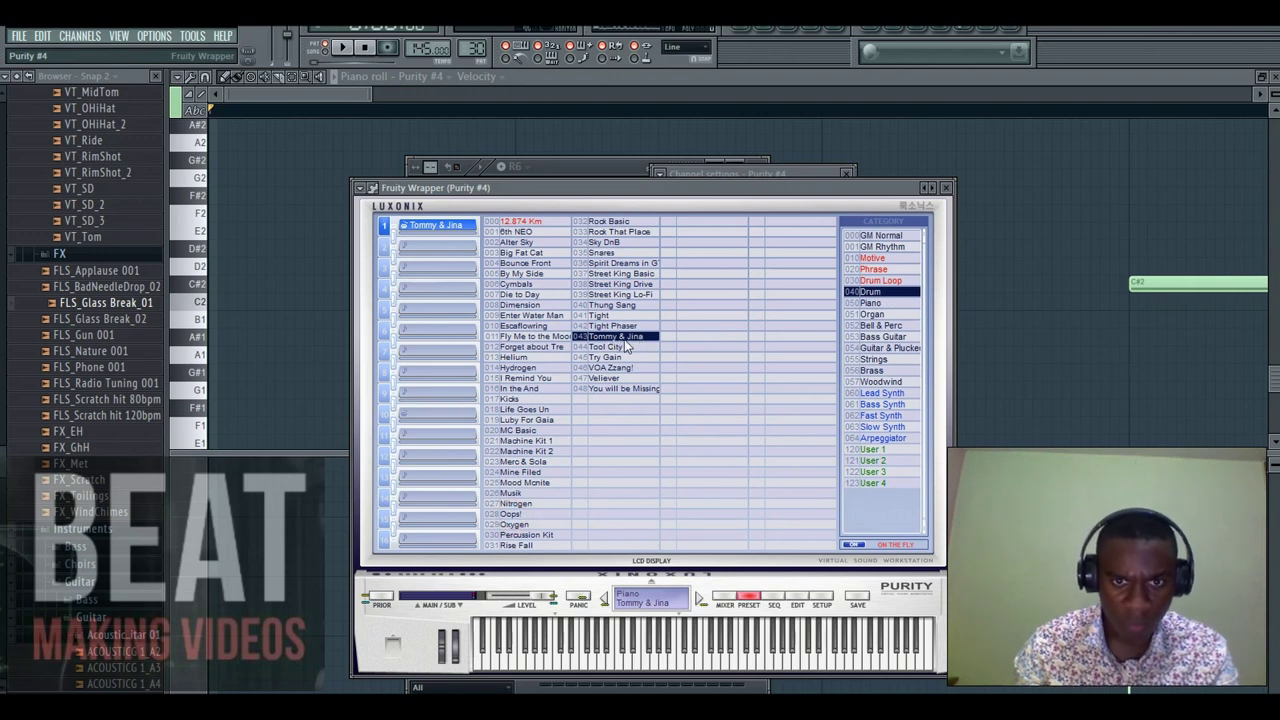
drag(366, 99, 525, 100)
Return to the playlist and bring bars 1 to 38 of the arrangement into view.
click(752, 27)
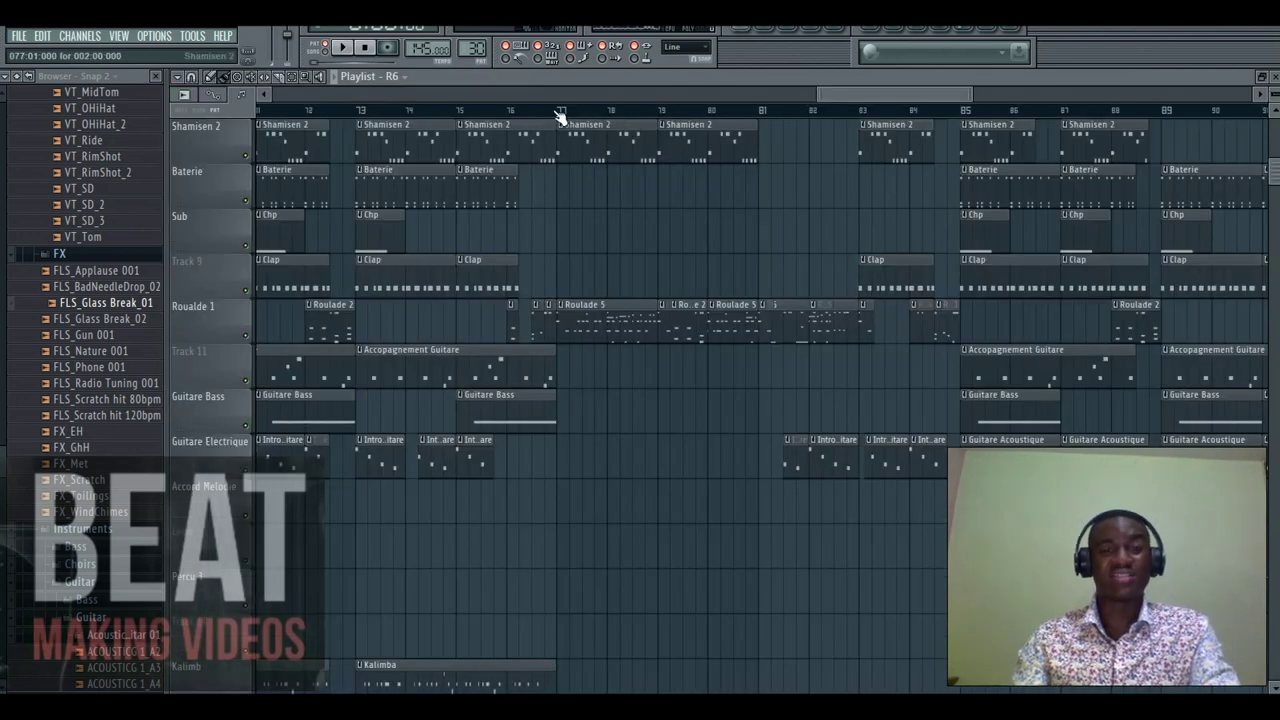
mouse_move(849, 90)
mouse_down()
mouse_move(812, 98)
mouse_move(841, 98)
mouse_up()
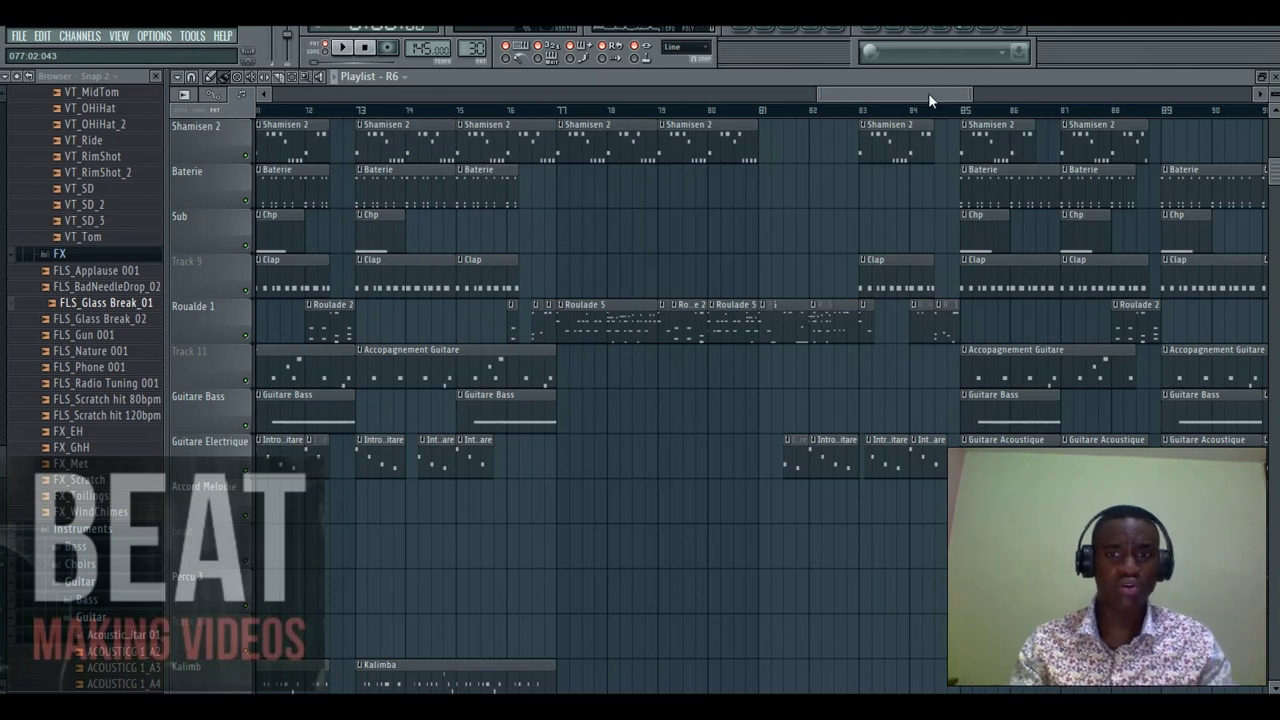
drag(929, 95, 565, 94)
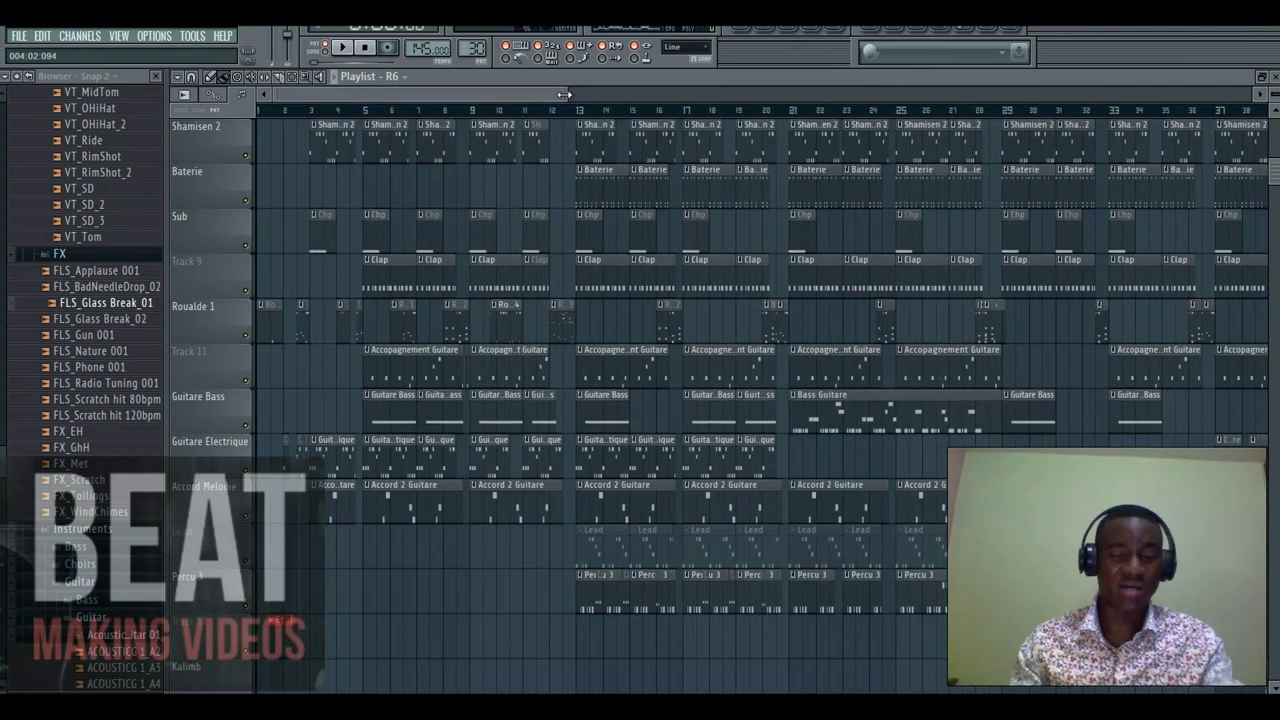